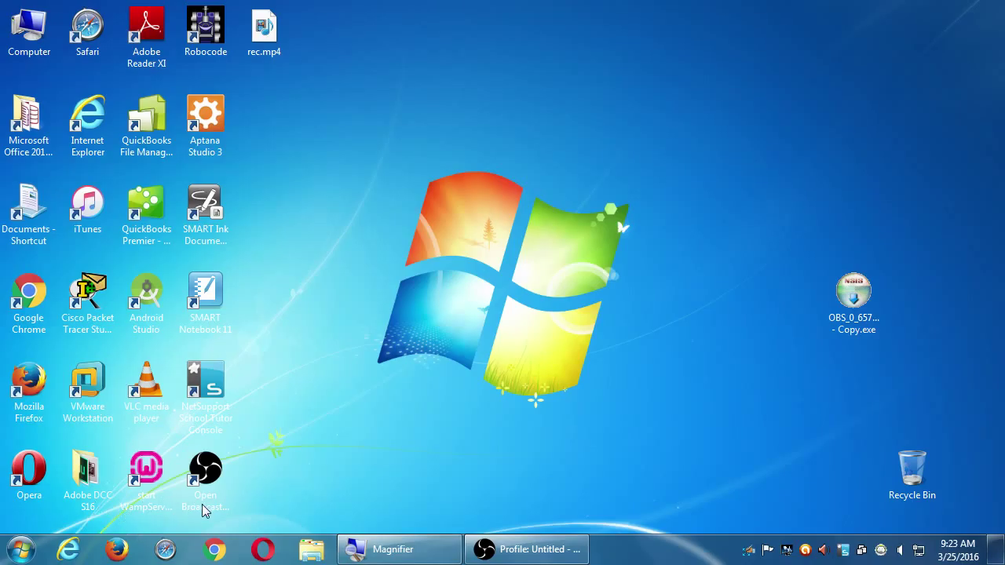
# - Launch Google Chrome from the taskbar, which opens on the sdce.edu homepage
pyautogui.click(214, 549)
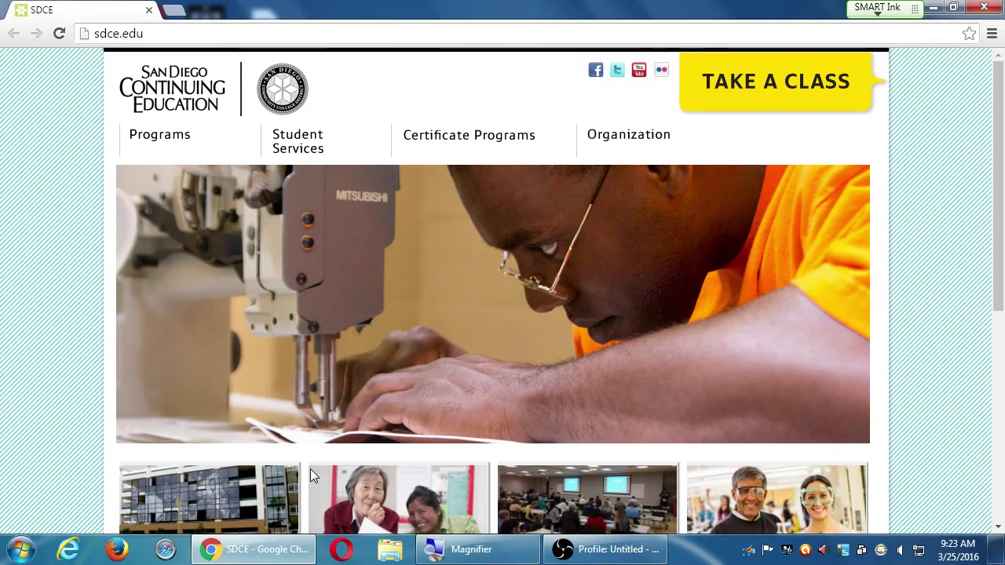
# - Load twitter.com in place of the sdce.edu page and magnify the screen
pyautogui.hotkey('ctrl', 'l')
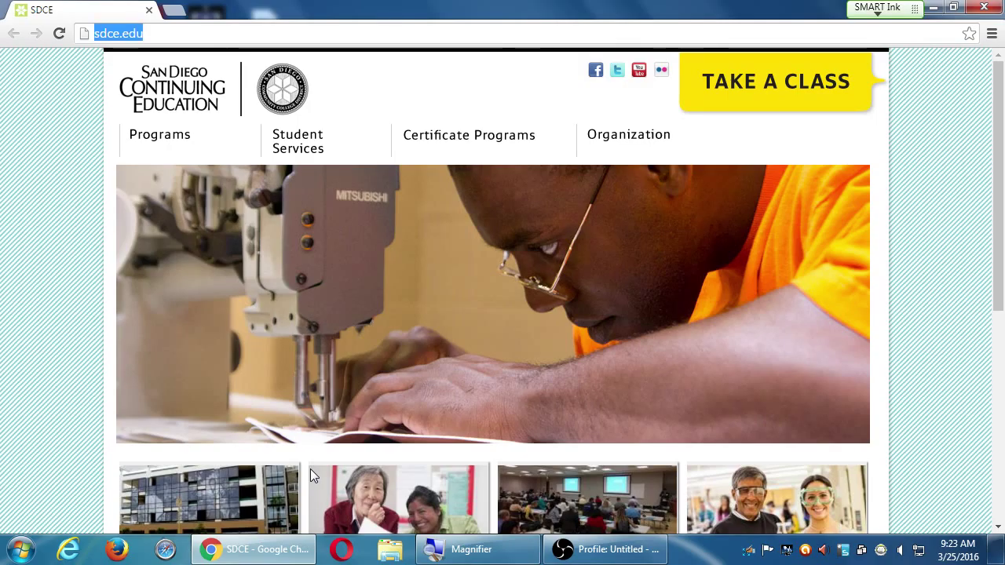
pyautogui.write('twitter.com')
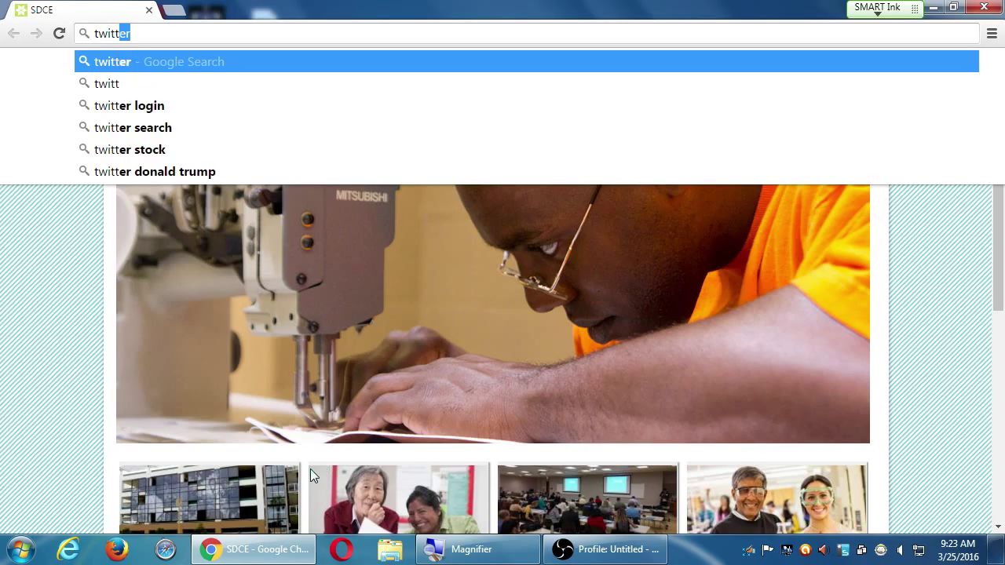
pyautogui.press('Return')
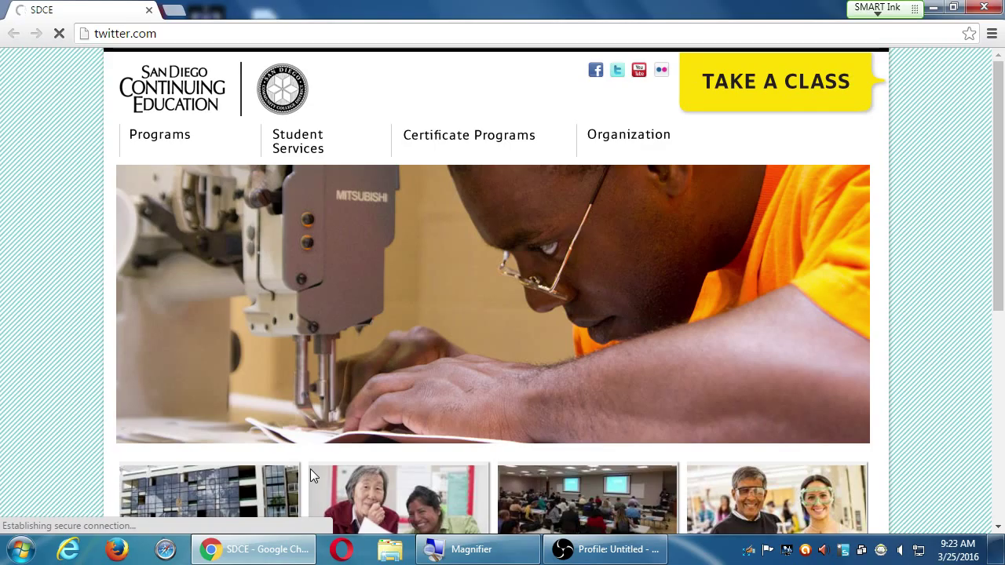
pyautogui.press('super+plus')
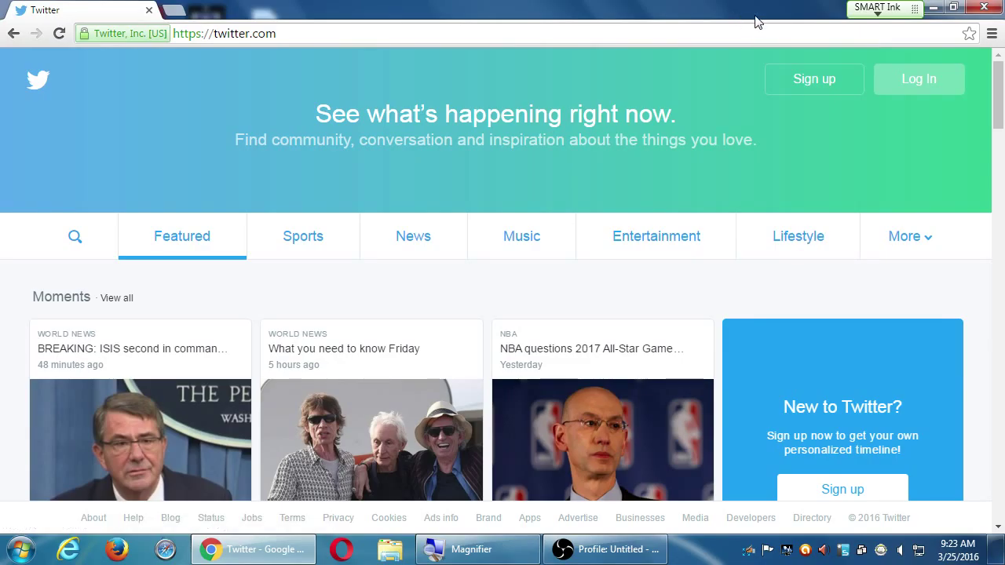
# - Log in to Twitter with Remember me unticked, move the recording window aside, and maximize Chrome
pyautogui.click(912, 90)
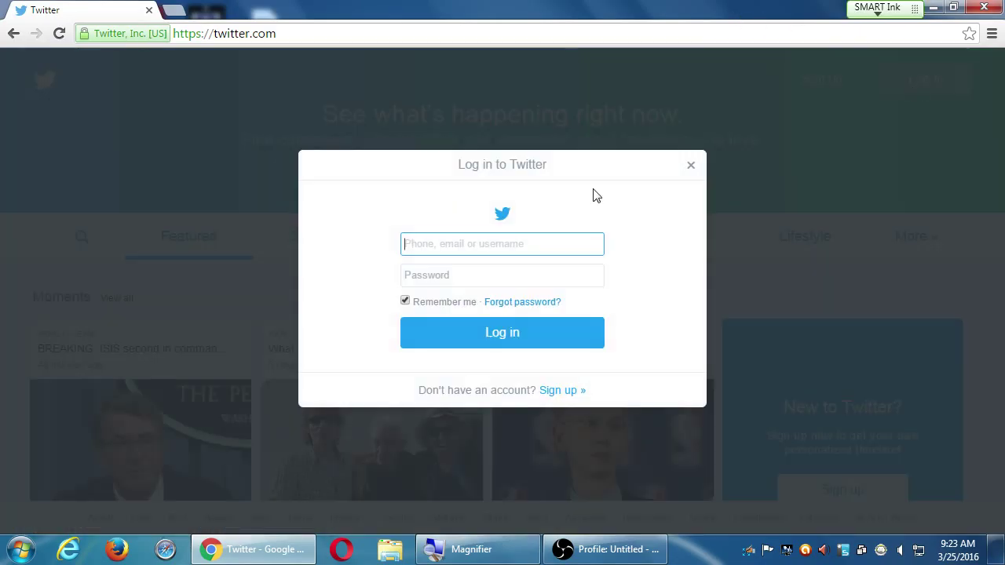
pyautogui.click(405, 300)
pyautogui.press('super+Left')
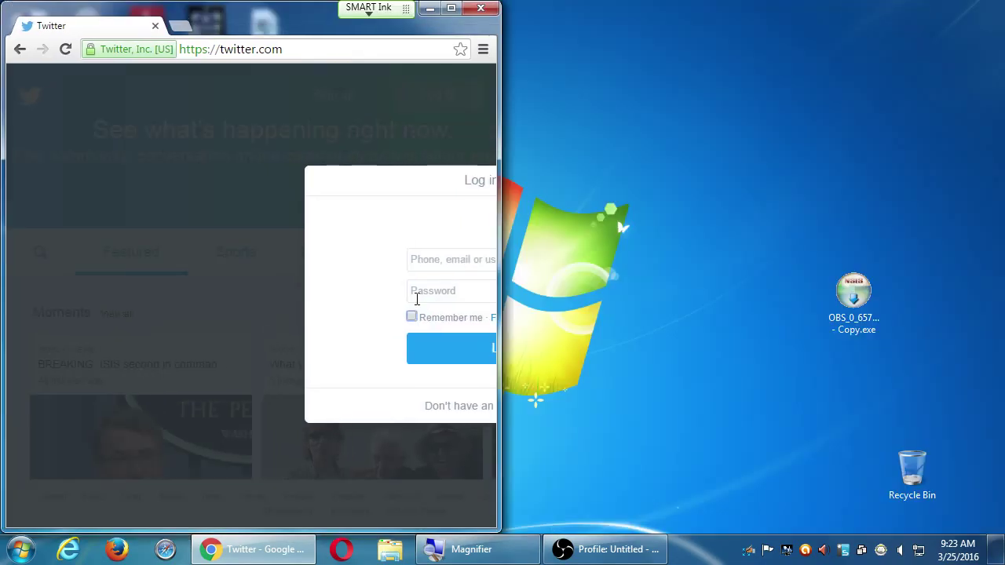
pyautogui.click(583, 550)
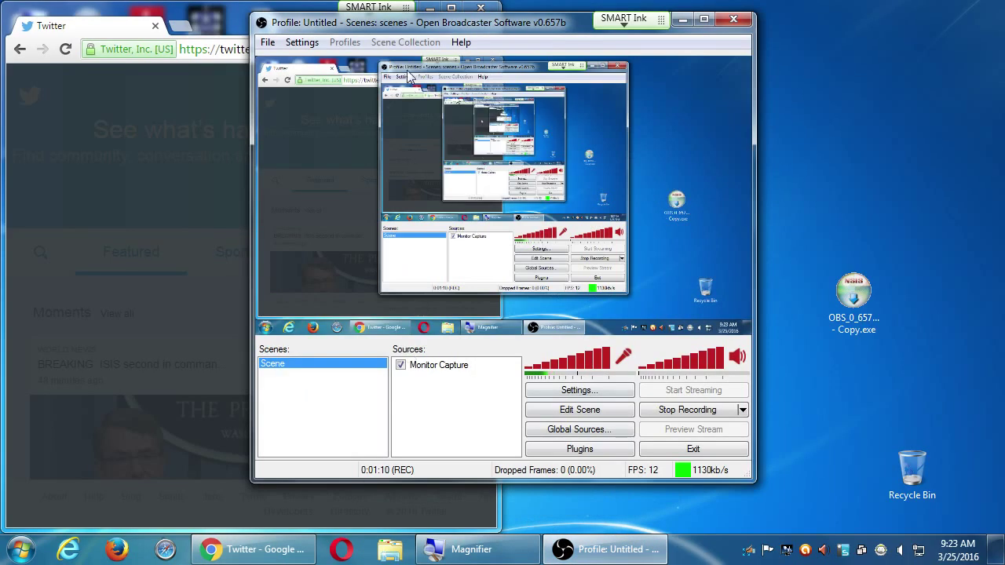
pyautogui.moveTo(382, 15); pyautogui.dragTo(647, 40)
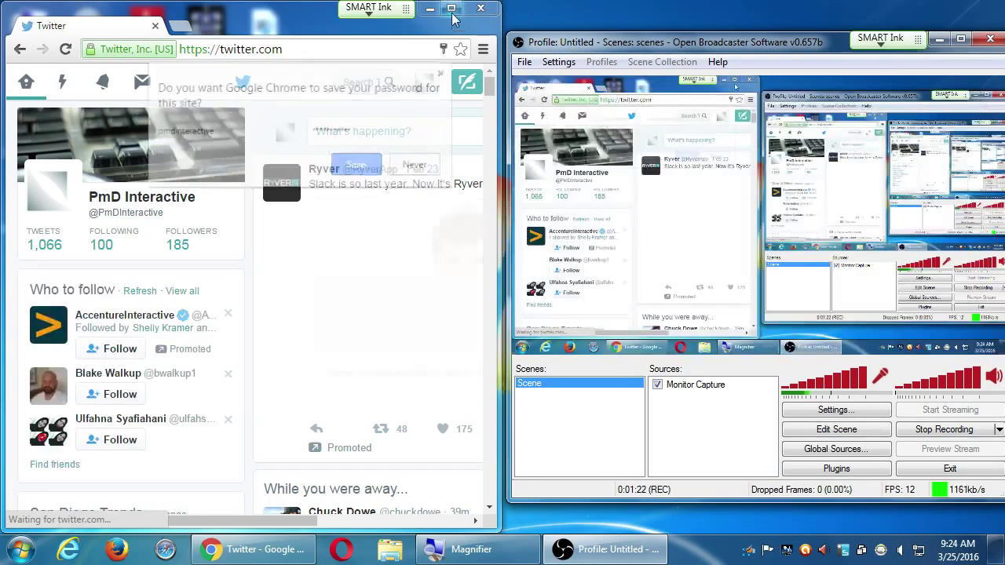
pyautogui.doubleClick(451, 16)
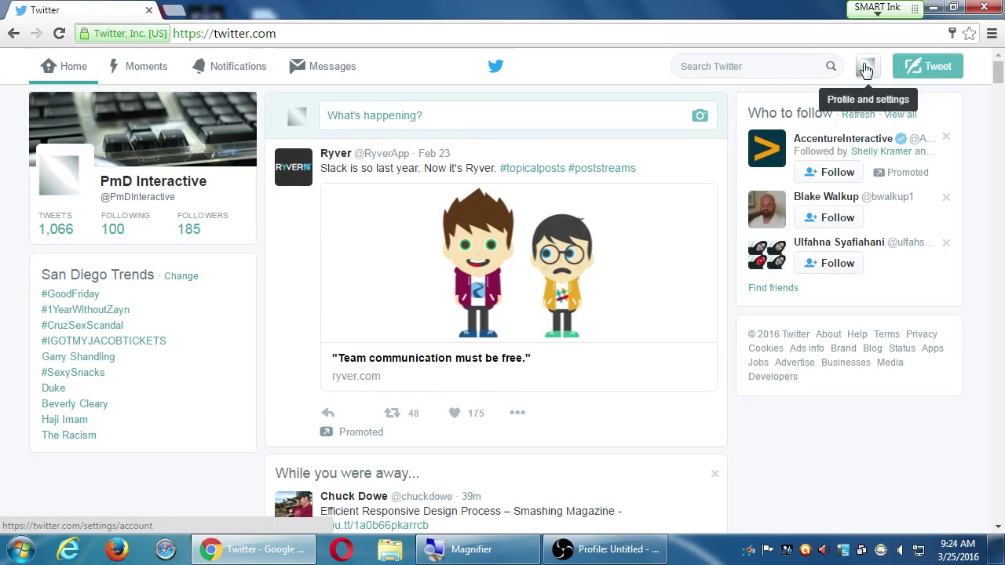
pyautogui.click(865, 69)
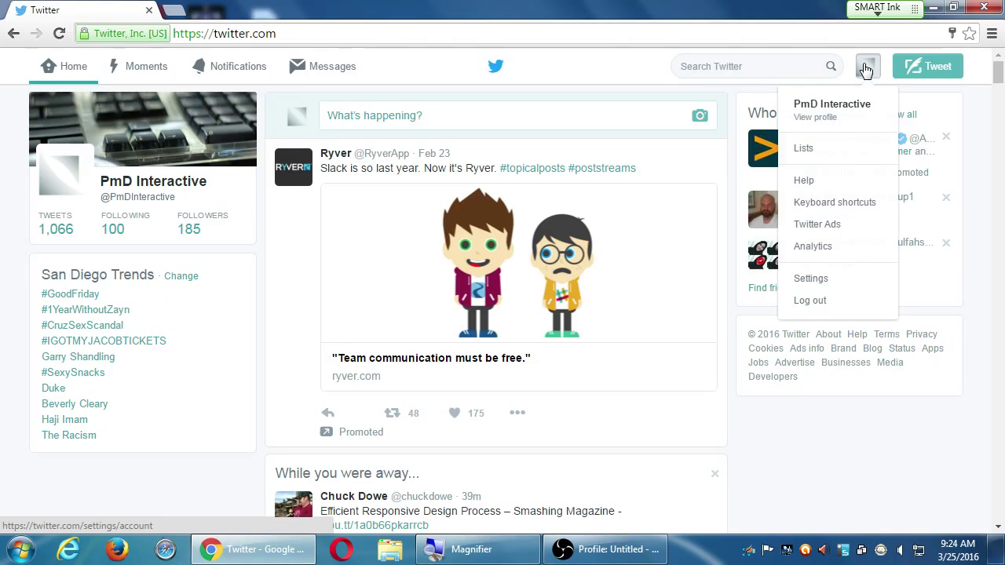
pyautogui.click(867, 69)
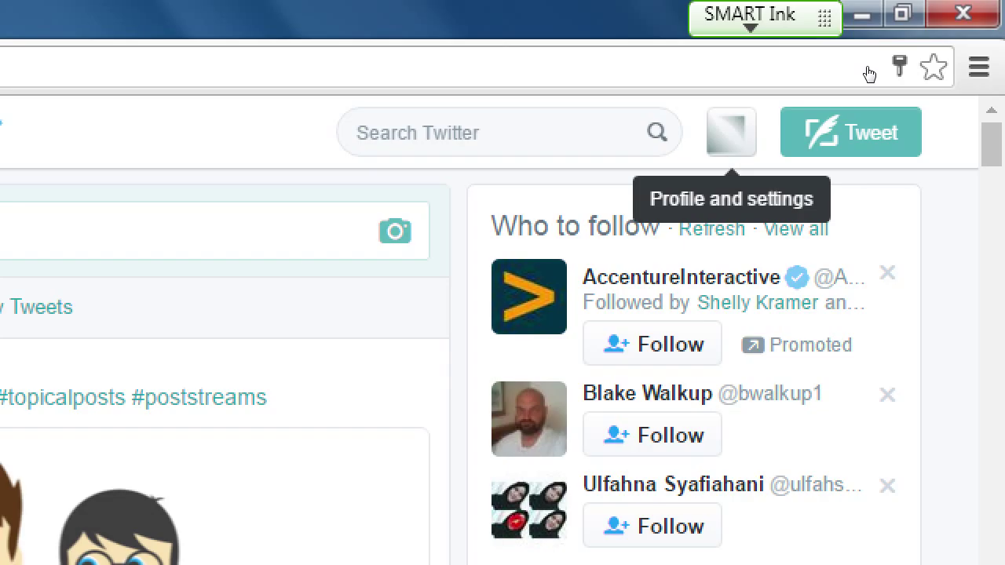
pyautogui.click(730, 132)
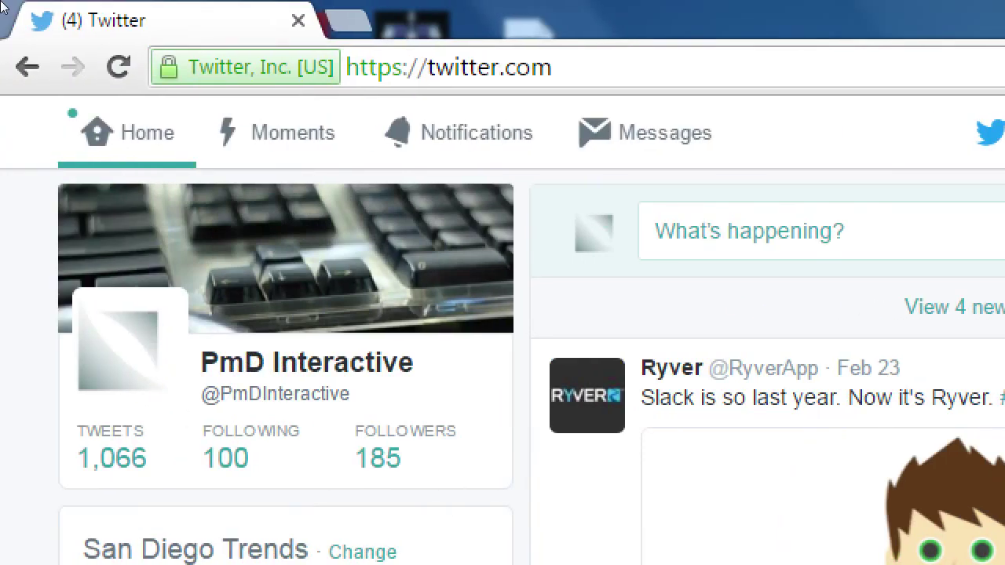
# - Insert 'analytics.' before twitter.com in the page address
pyautogui.click(454, 68)
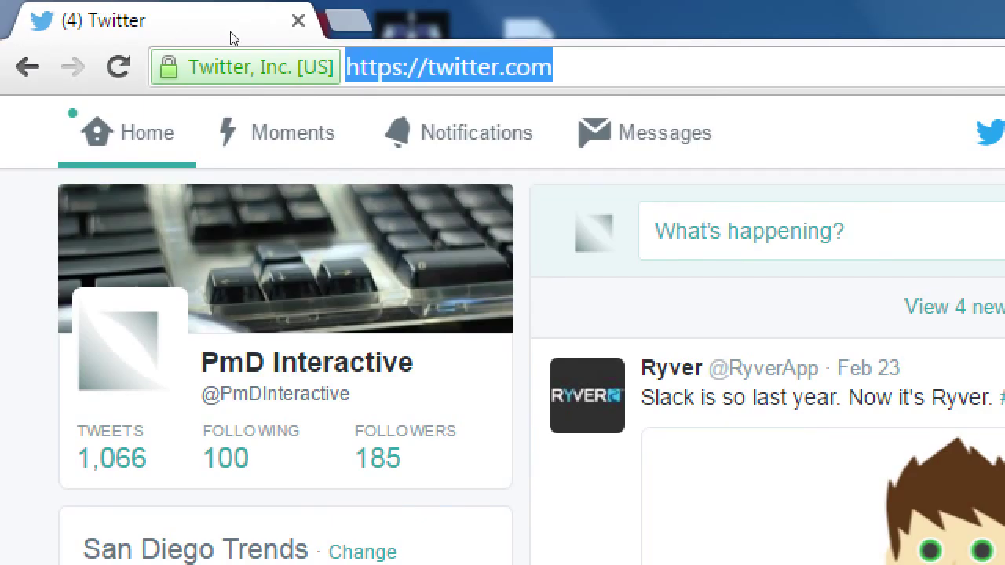
pyautogui.click(454, 67)
pyautogui.press('Left')
pyautogui.press('Left')
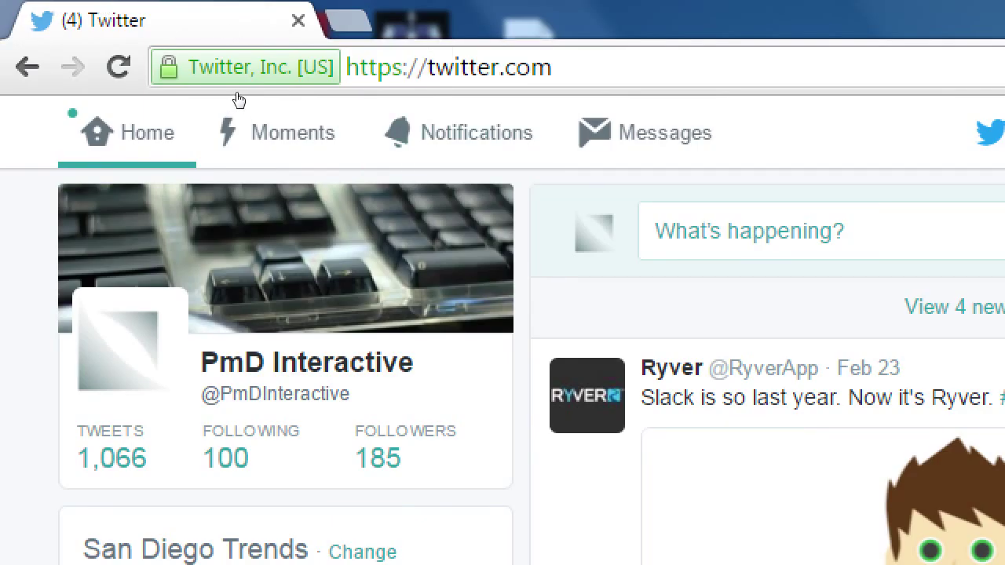
pyautogui.write('analyt')
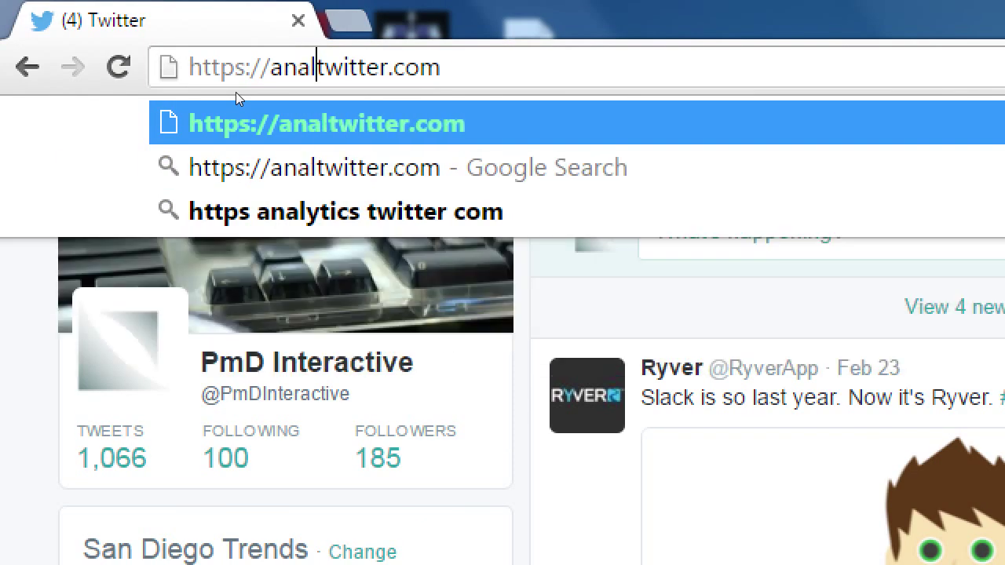
pyautogui.write('ics.')
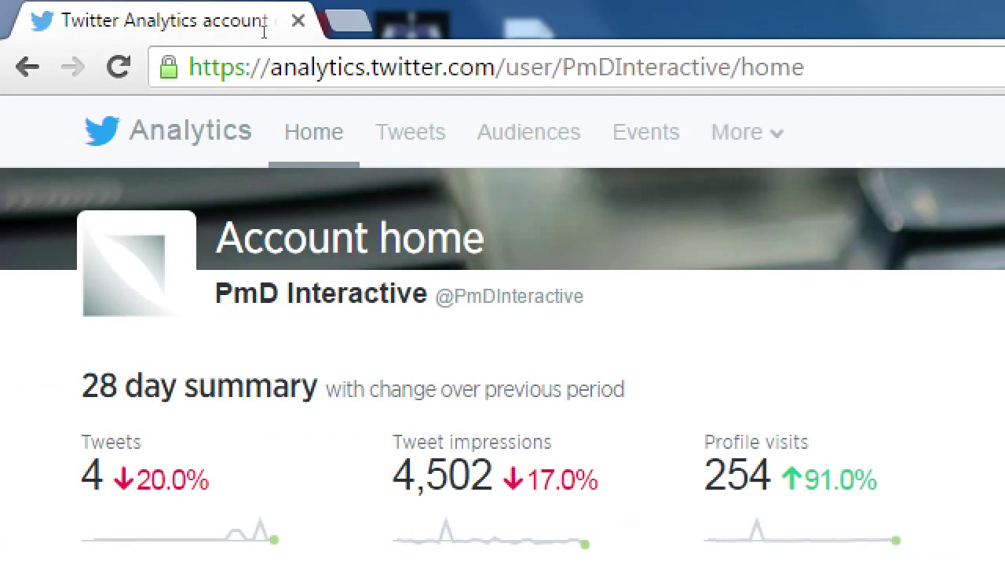
pyautogui.moveTo(253, 33); pyautogui.dragTo(299, 34)
pyautogui.moveTo(376, 44); pyautogui.dragTo(538, 7)
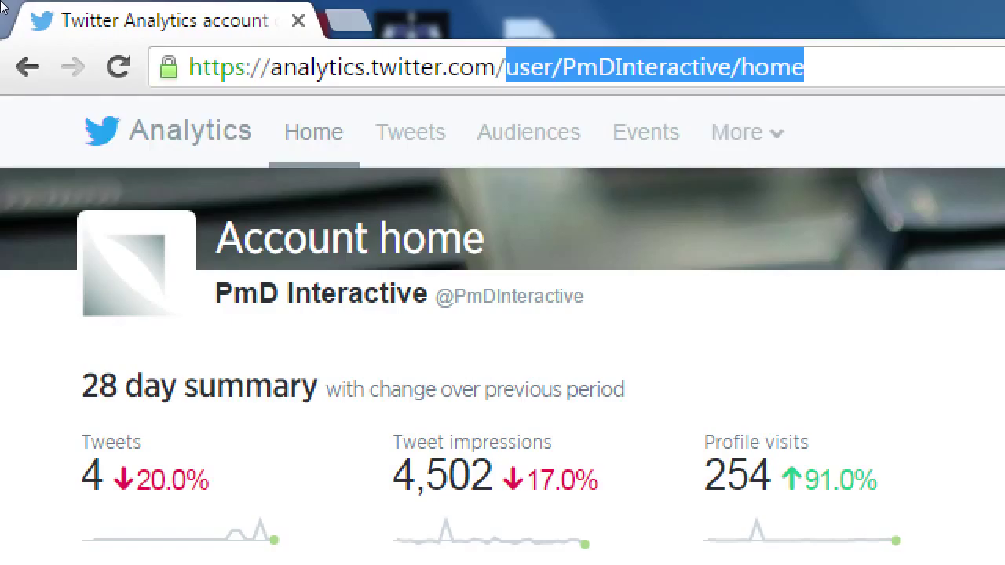
pyautogui.write('about')
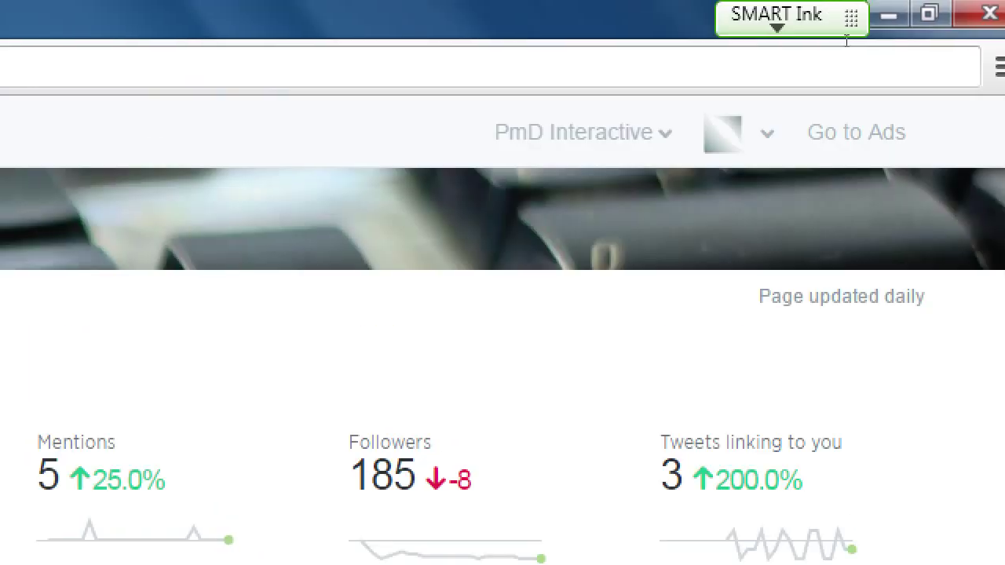
pyautogui.click(767, 134)
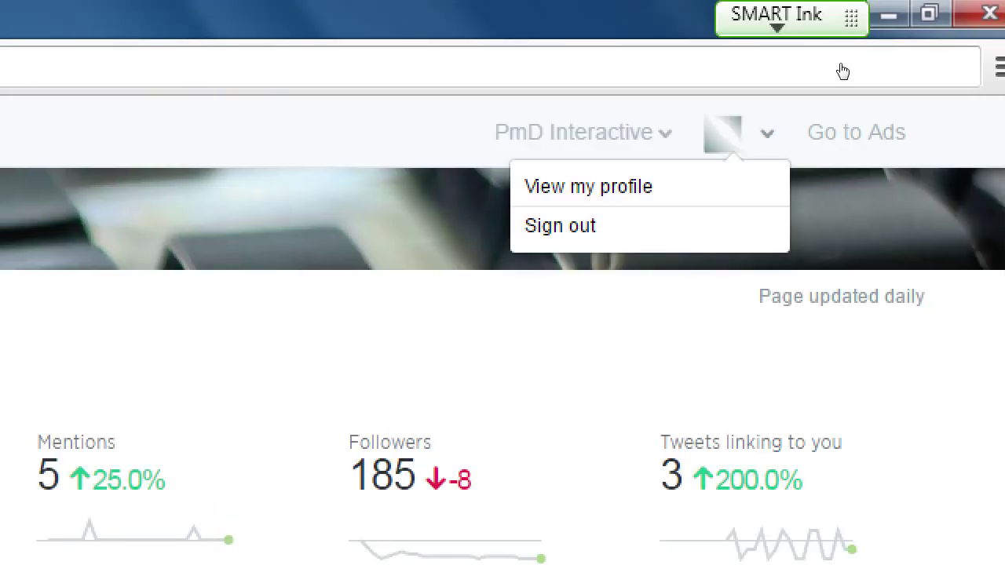
pyautogui.press('Escape')
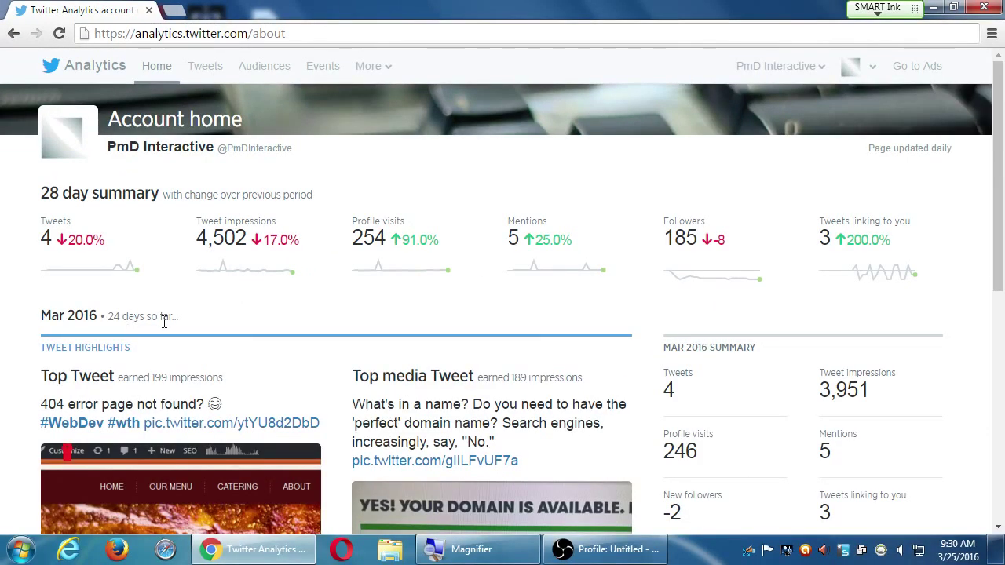
# - Scroll through the account home highlights and back, magnify the screen, and select the address
pyautogui.scroll(-6, 553, 339)
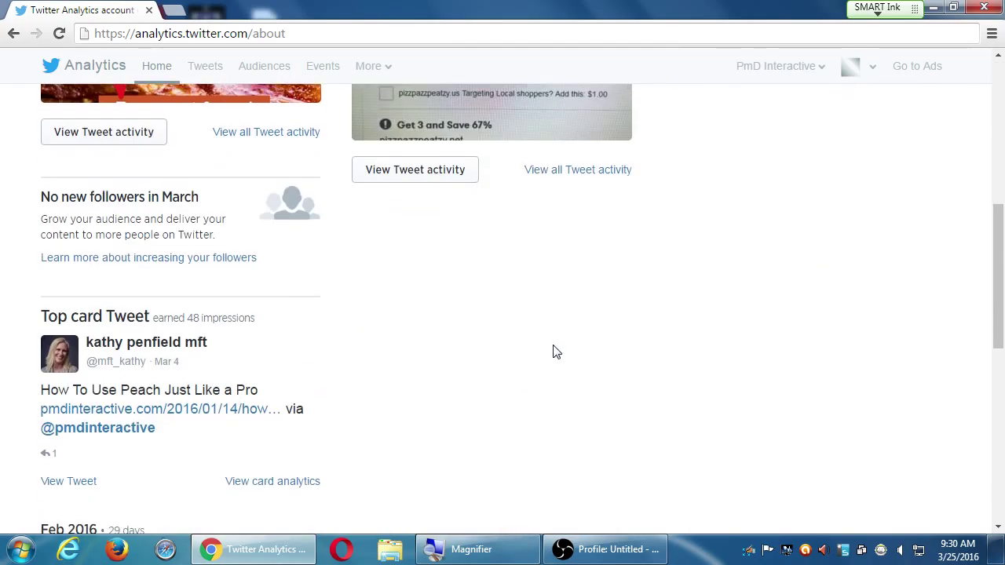
pyautogui.scroll(7, 555, 353)
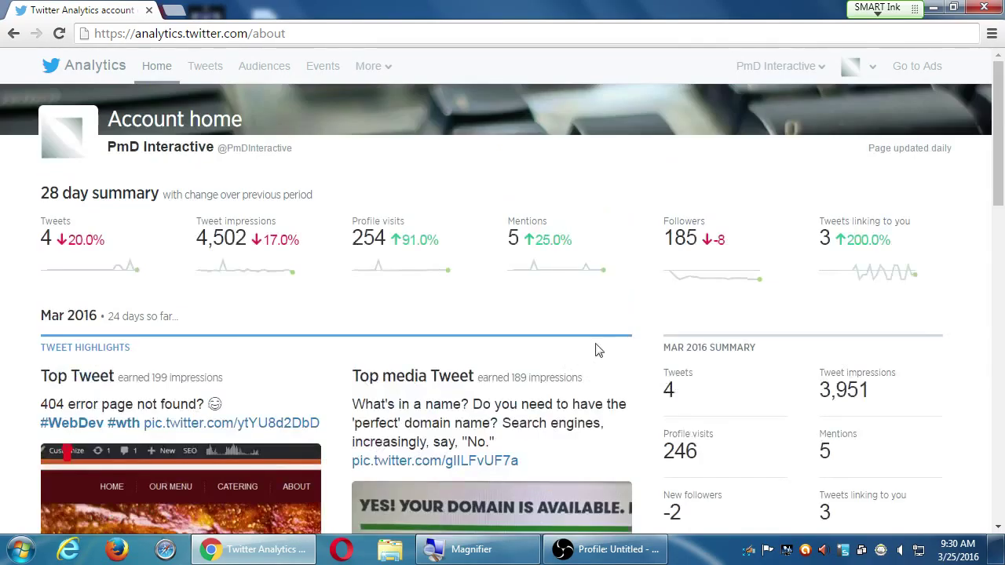
pyautogui.press('super+plus')
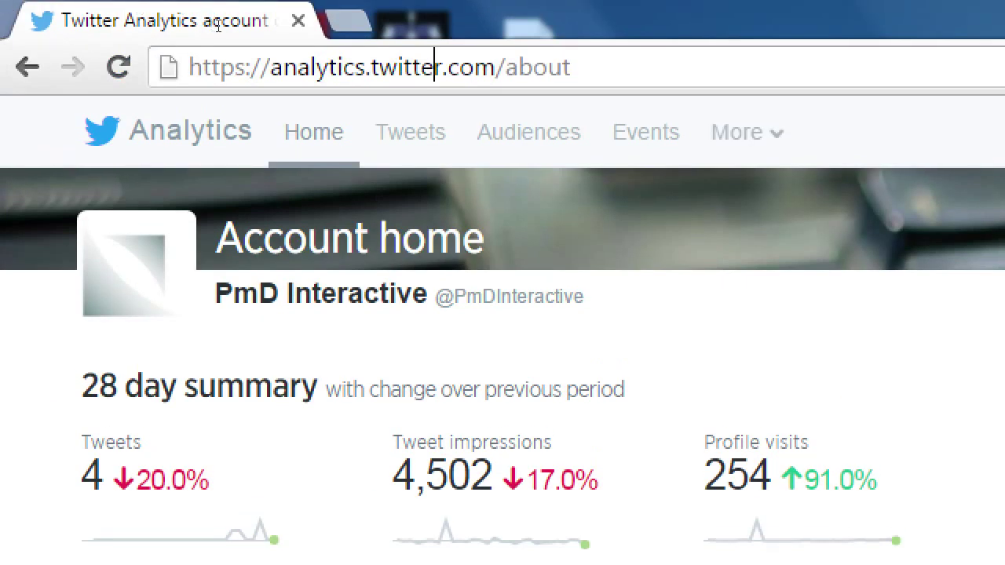
pyautogui.click(434, 66)
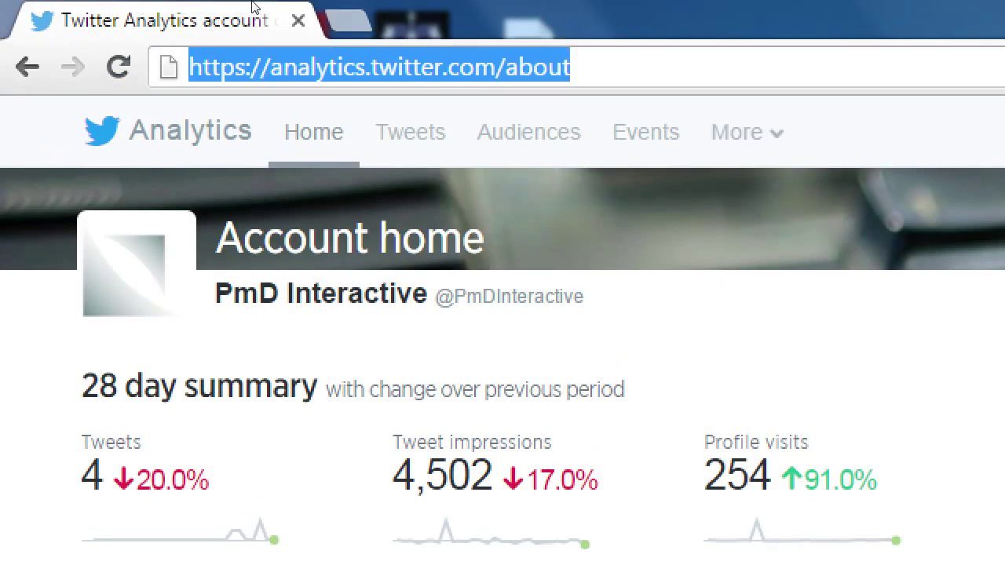
# - Type 'Impressions & Conversions' into the address bar as a caption, correcting a typo
pyautogui.write('Impress')
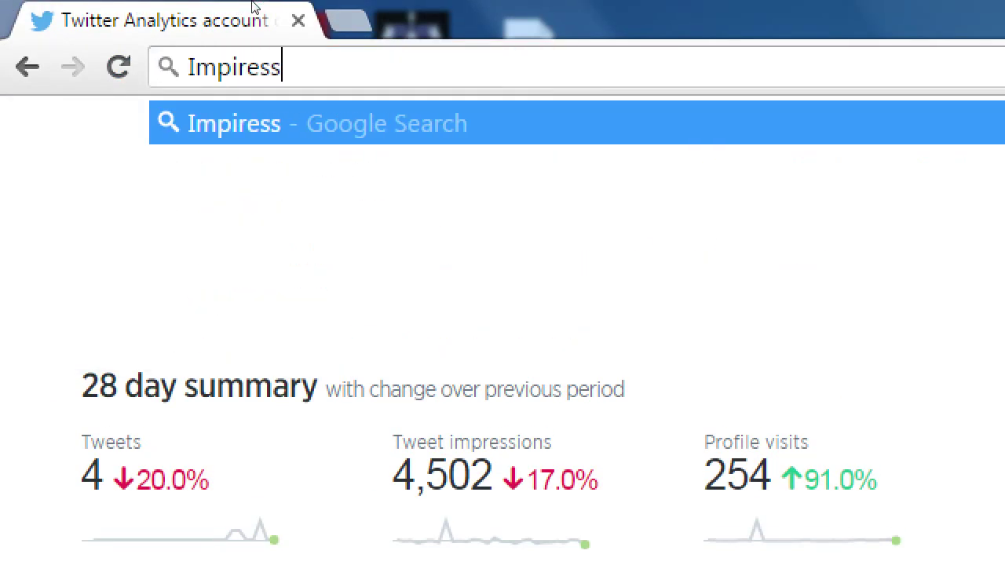
pyautogui.press('BackSpace')
pyautogui.press('BackSpace')
pyautogui.write('ssions    ')
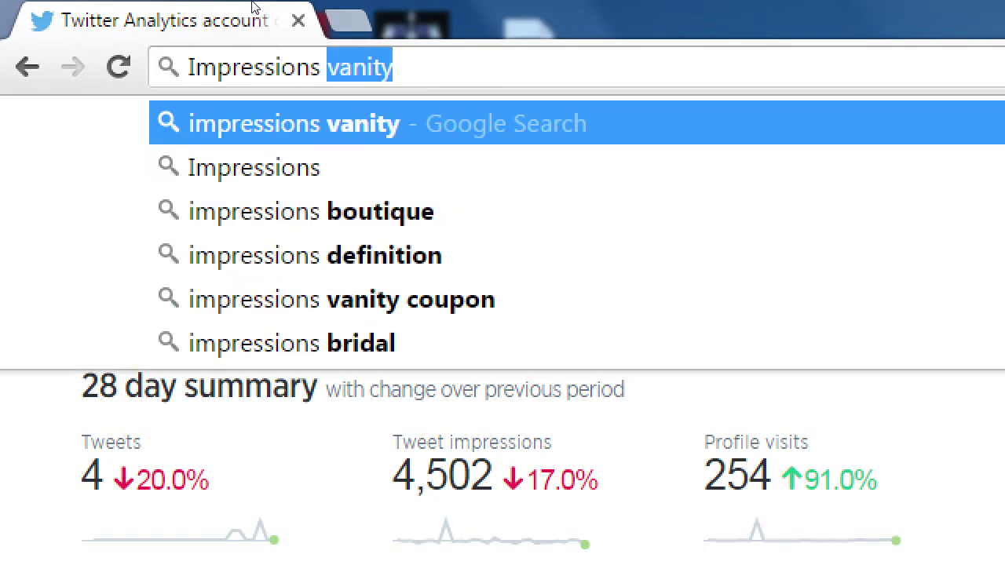
pyautogui.write('              &   ')
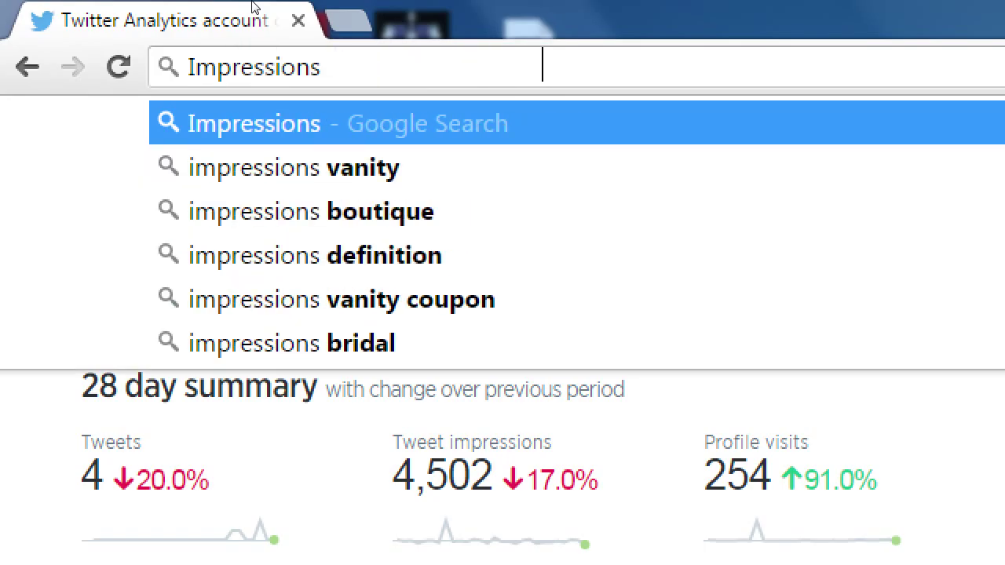
pyautogui.write('     Conversions')
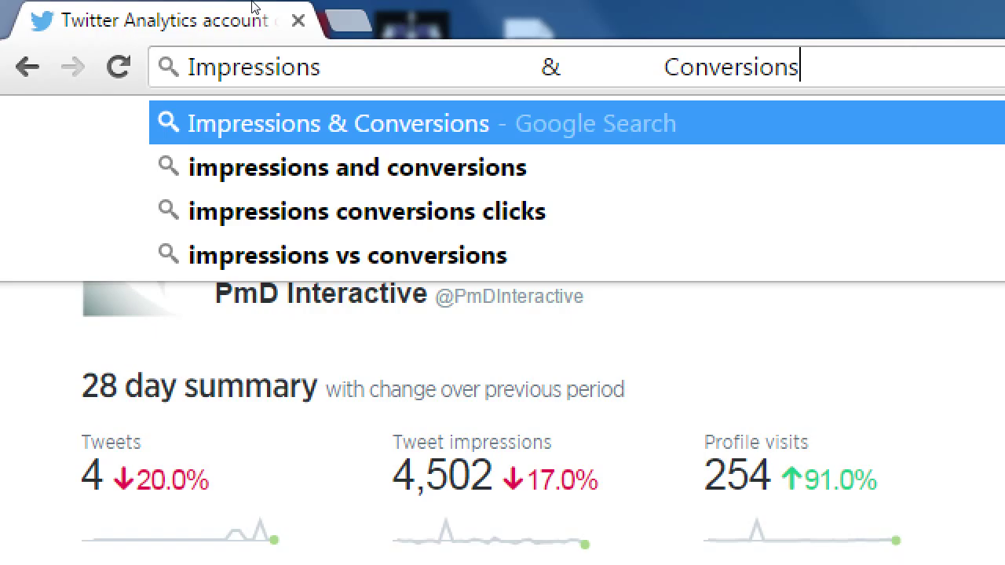
# - Discard the caption and highlight the 28 day summary's Tweets count of 4 and impressions figure
pyautogui.press('Escape')
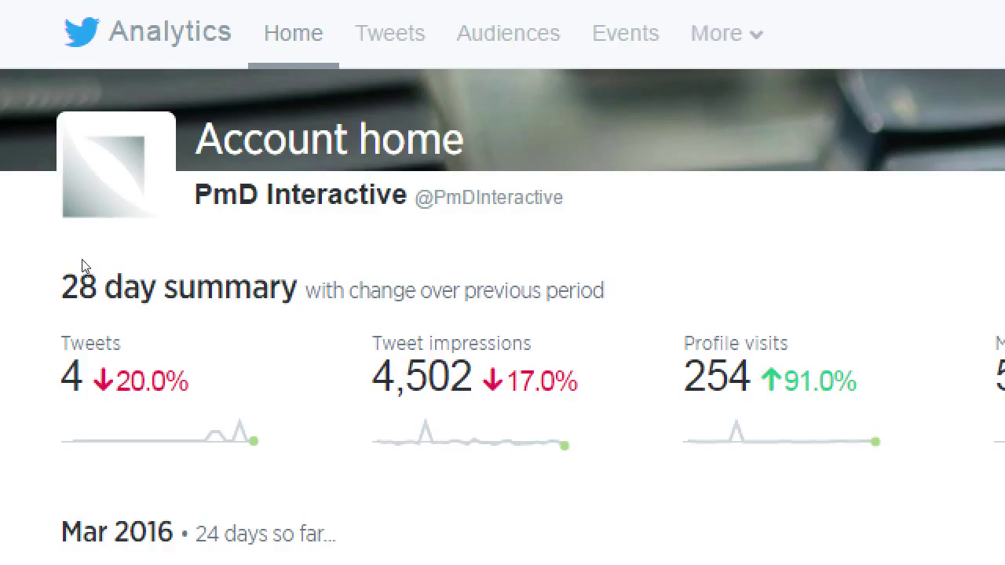
pyautogui.doubleClick(46, 238)
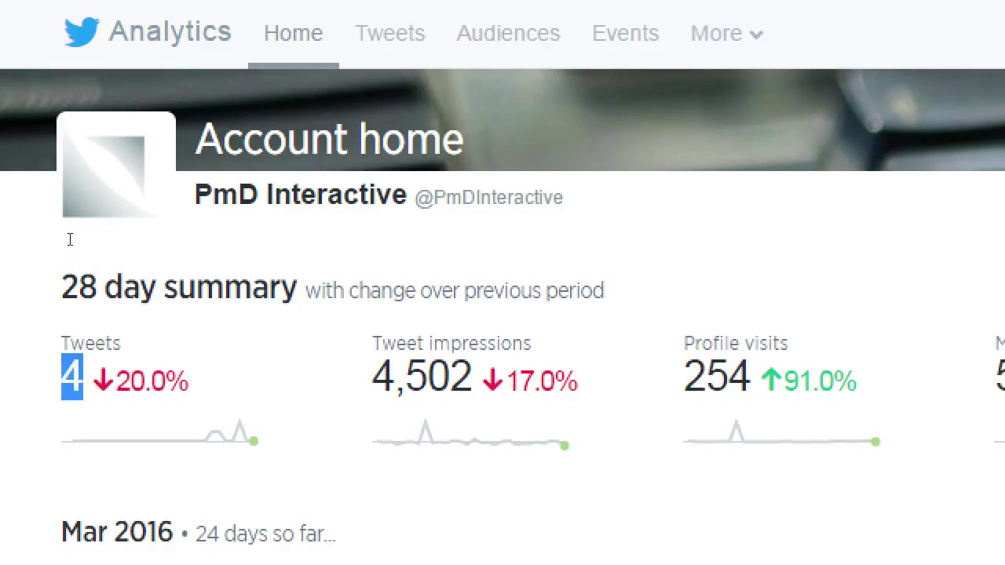
pyautogui.click(72, 239)
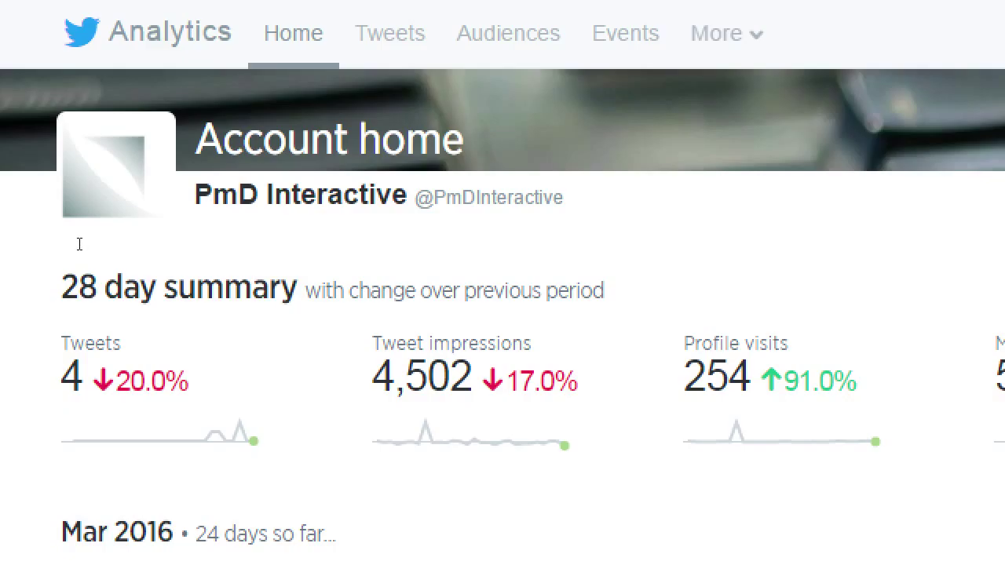
pyautogui.click(250, 234)
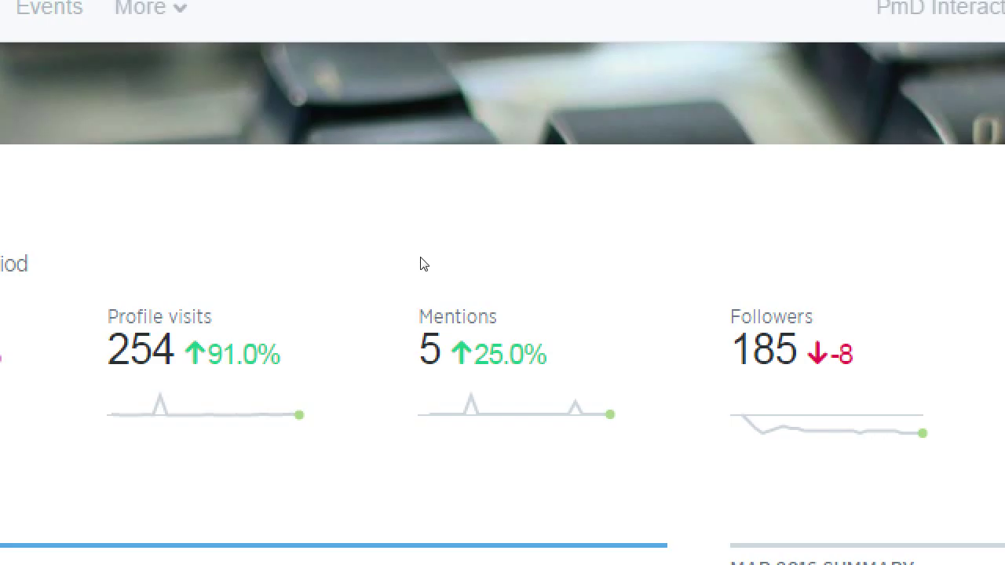
pyautogui.doubleClick(92, 333)
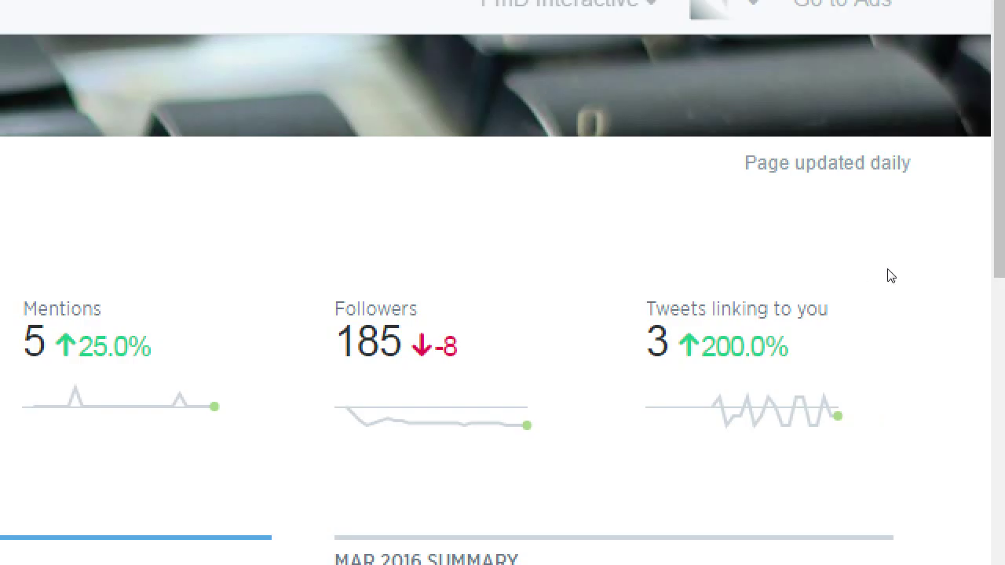
# - Review the Mar 2016 highlights, marking the top tweet's 199 impressions, and open that tweet
pyautogui.press('super+minus')
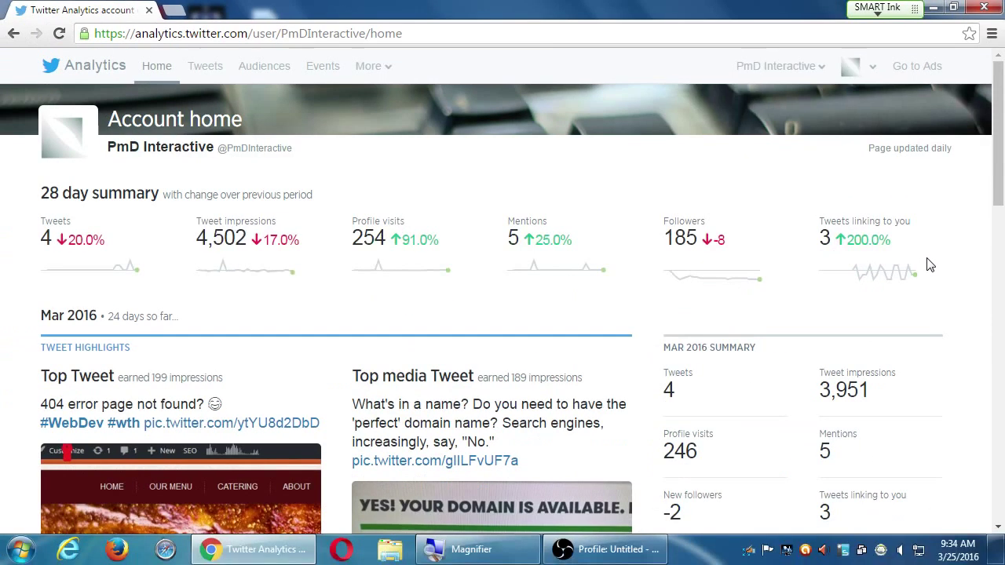
pyautogui.scroll(-2, 892, 260)
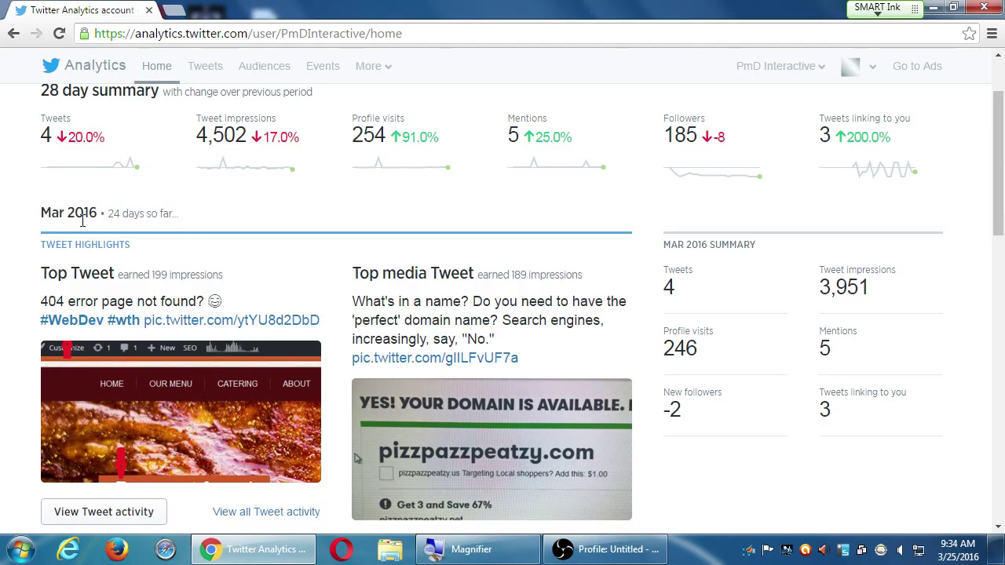
pyautogui.doubleClick(49, 213)
pyautogui.doubleClick(114, 212)
pyautogui.click(36, 231)
pyautogui.scroll(-1, 23, 240)
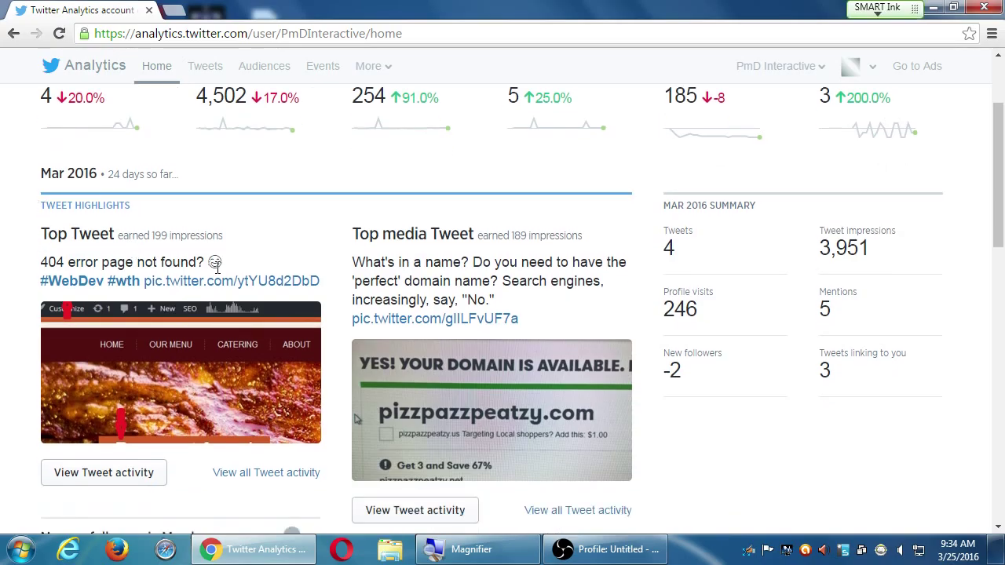
pyautogui.moveTo(152, 235); pyautogui.dragTo(204, 237)
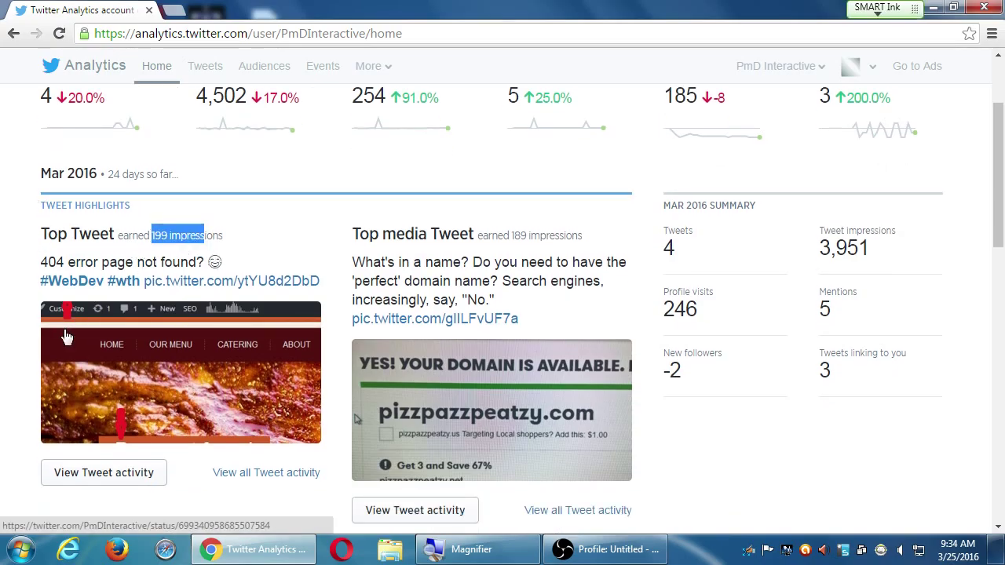
pyautogui.click(179, 346)
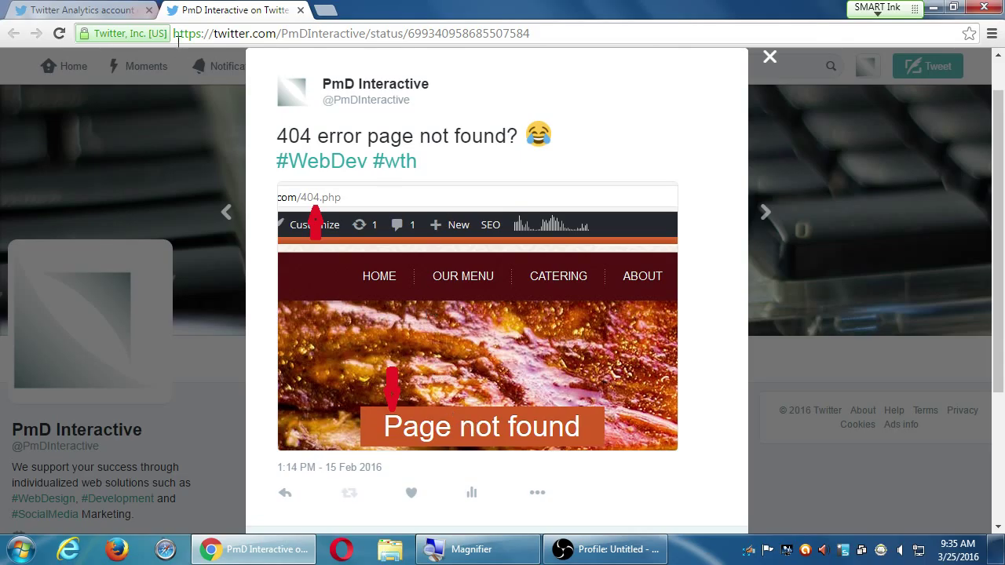
# - Close the 'PmD Interactive on Twitter' tweet tab to return to Analytics
pyautogui.click(299, 10)
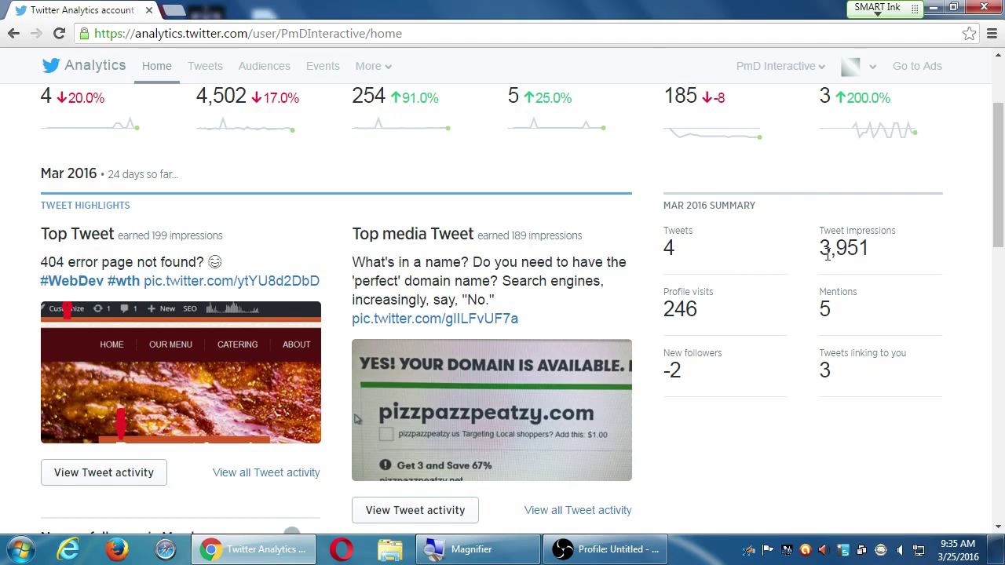
pyautogui.scroll(-4, 701, 355)
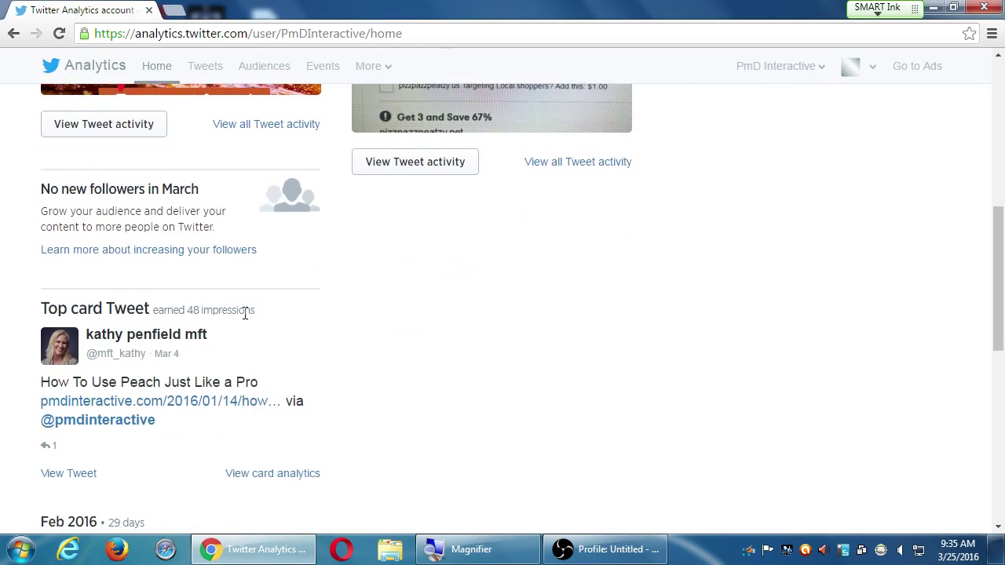
pyautogui.scroll(-1, 125, 336)
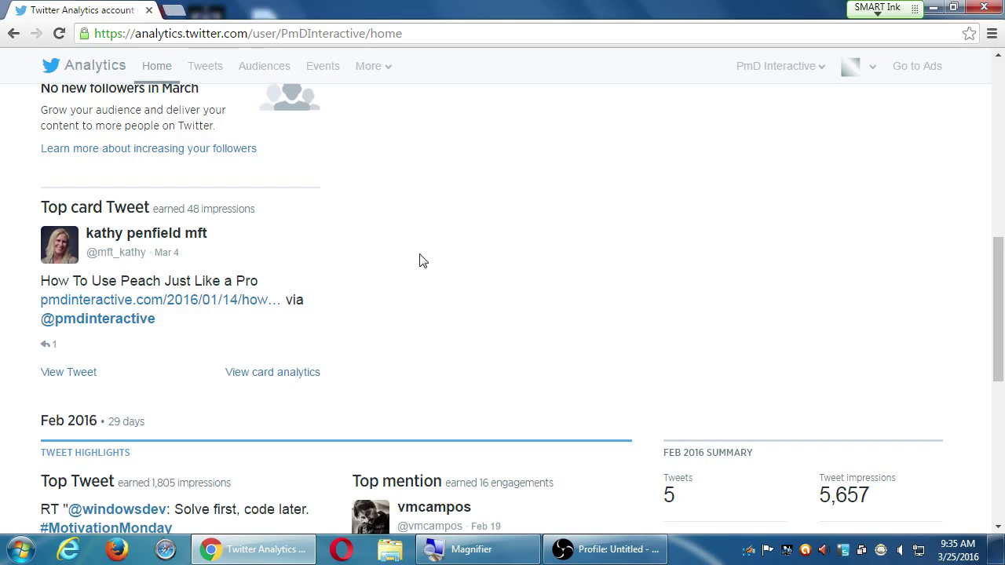
pyautogui.scroll(-2, 503, 197)
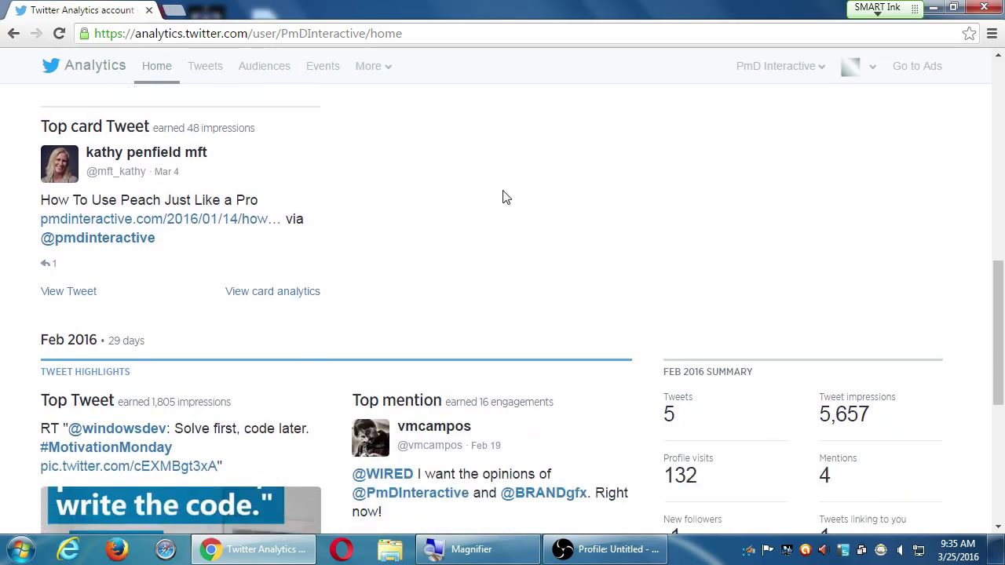
pyautogui.scroll(-2, 499, 195)
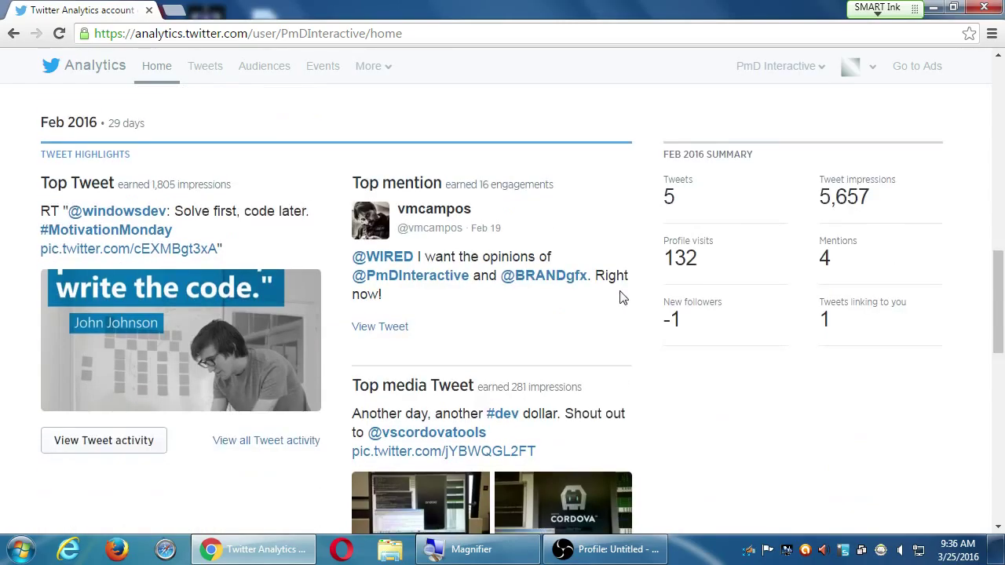
pyautogui.scroll(-1, 620, 296)
pyautogui.scroll(-15, 624, 298)
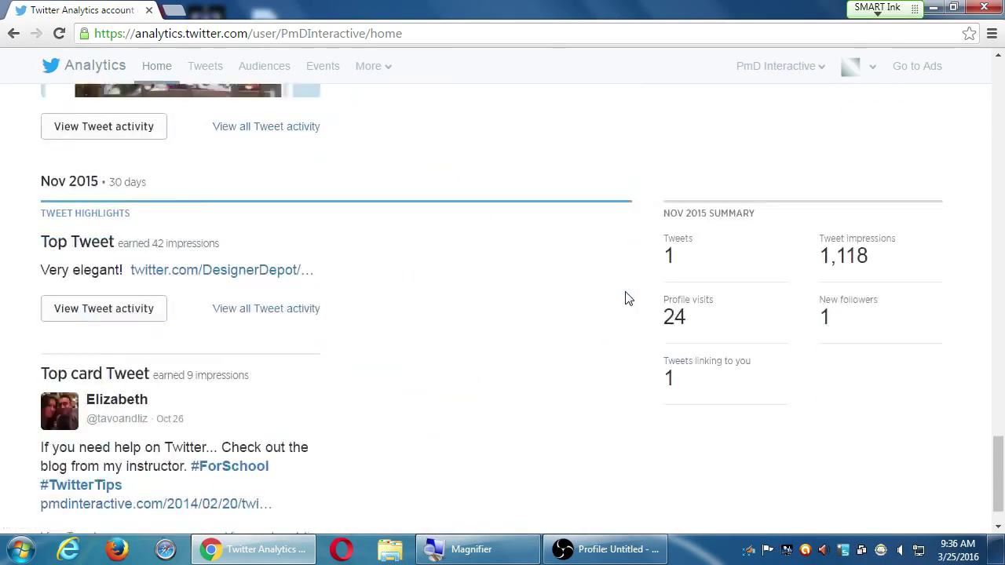
pyautogui.scroll(20, 624, 308)
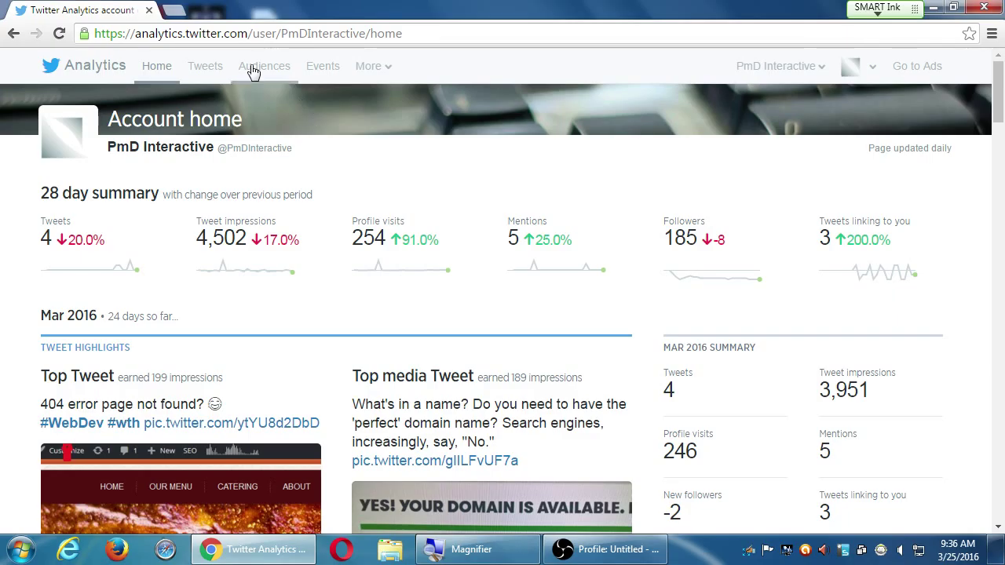
# - Switch to the Tweets tab to view 4.5K impressions and the daily impressions chart
pyautogui.click(211, 69)
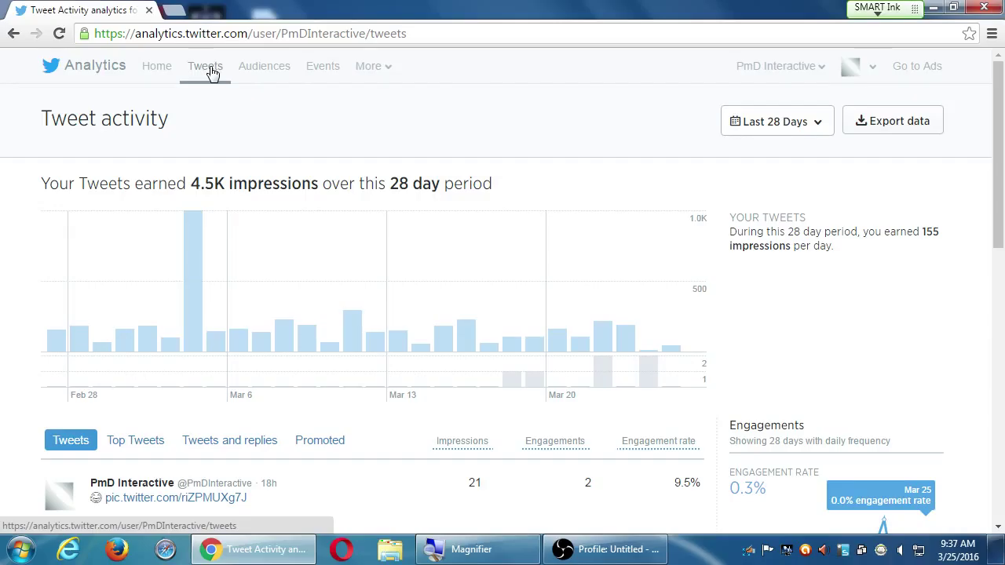
# - Launch Notepad from the system program search
pyautogui.press('super')
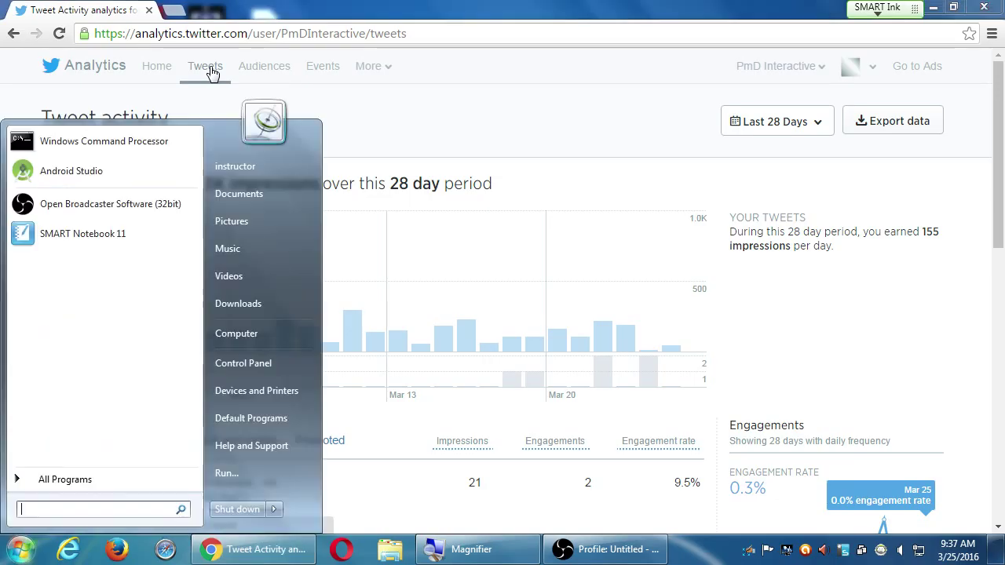
pyautogui.write('note')
pyautogui.press('Return')
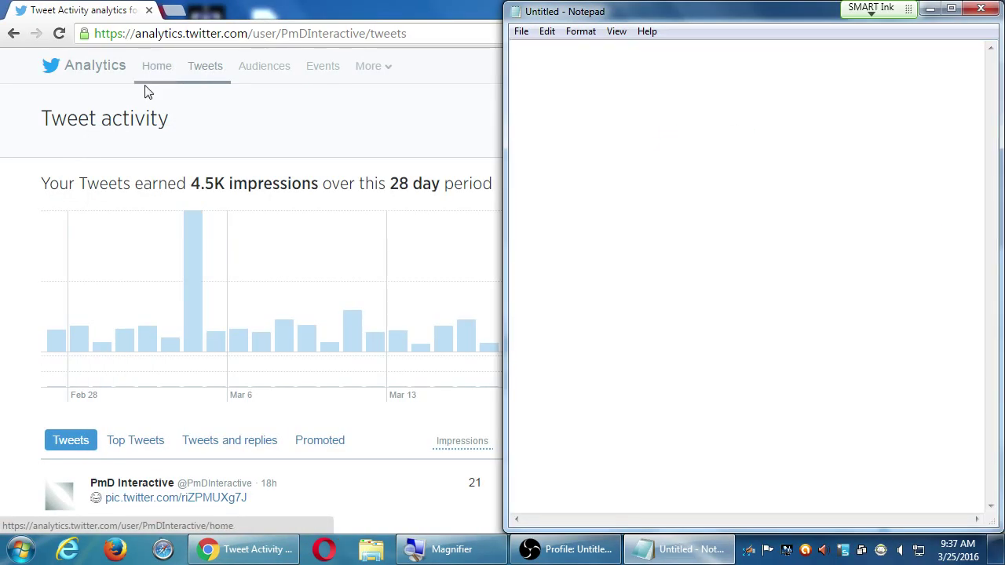
# - Save the blank document to the Desktop as 2016-03-25.txt
pyautogui.hotkey('ctrl', 's')
pyautogui.click(408, 147)
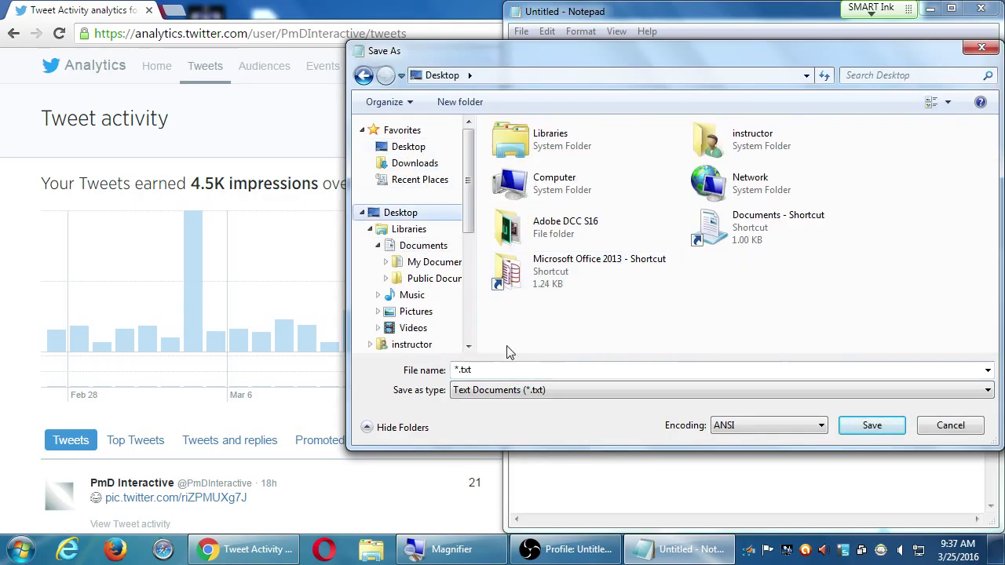
pyautogui.click(514, 372)
pyautogui.write('2016-')
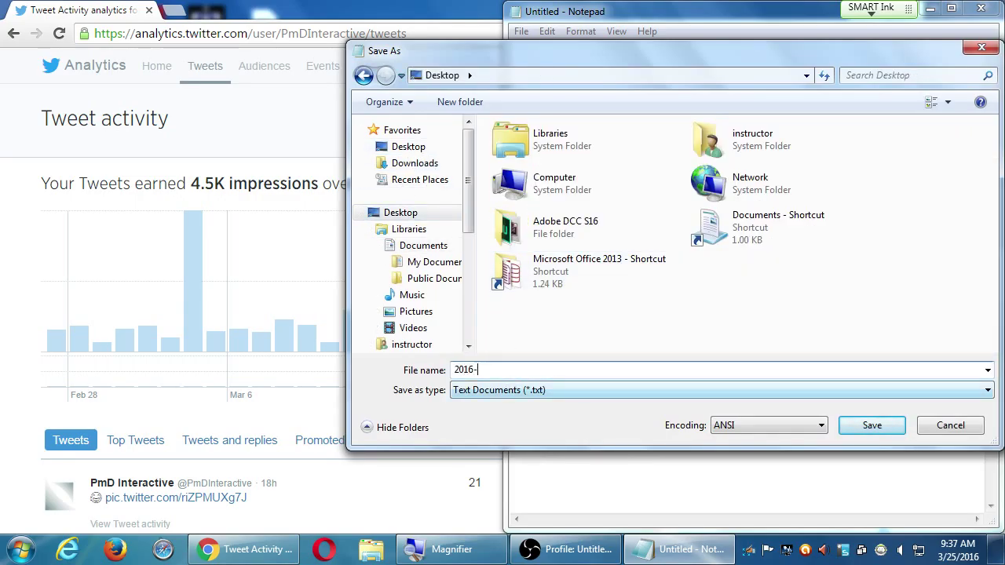
pyautogui.write('03-25')
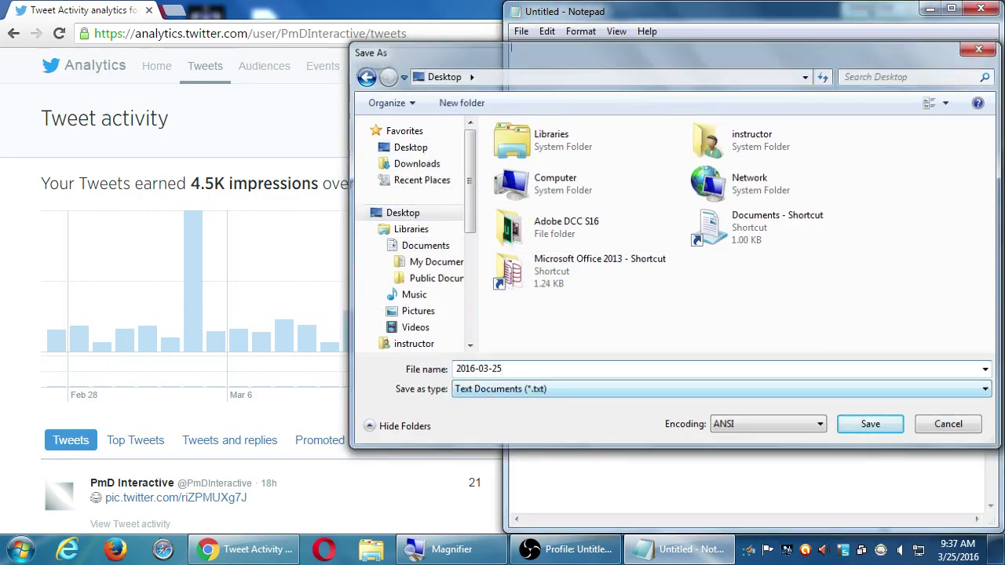
pyautogui.press('Return')
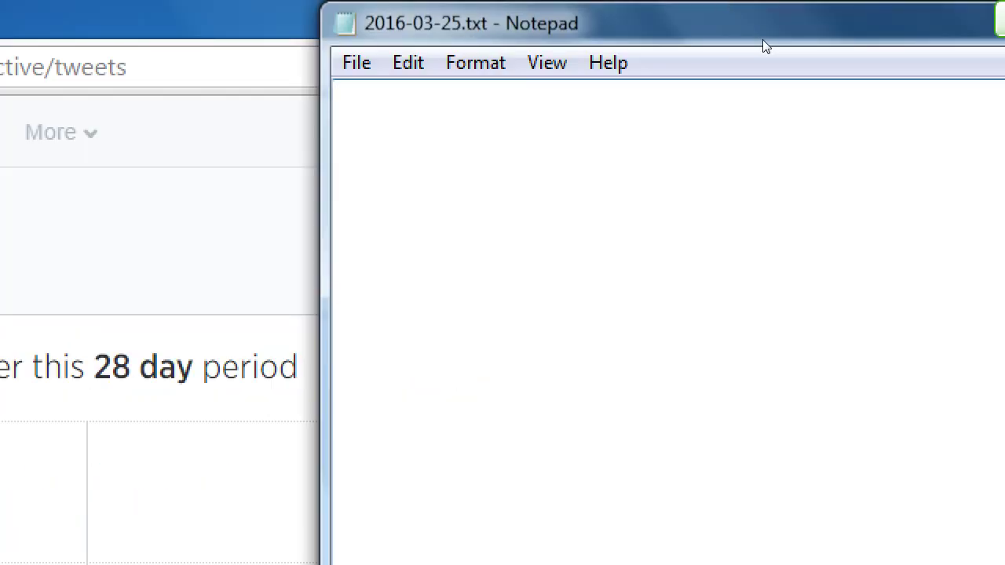
# - Write tab-aligned lines: Impressions - People saw your content, Conversions - People completed a goal
pyautogui.write('IMpire')
pyautogui.press('BackSpace')
pyautogui.press('BackSpace')
pyautogui.press('BackSpace')
pyautogui.press('BackSpace')
pyautogui.press('BackSpace')
pyautogui.write('mpressions')
pyautogui.press('Return')
pyautogui.write('Conversions')
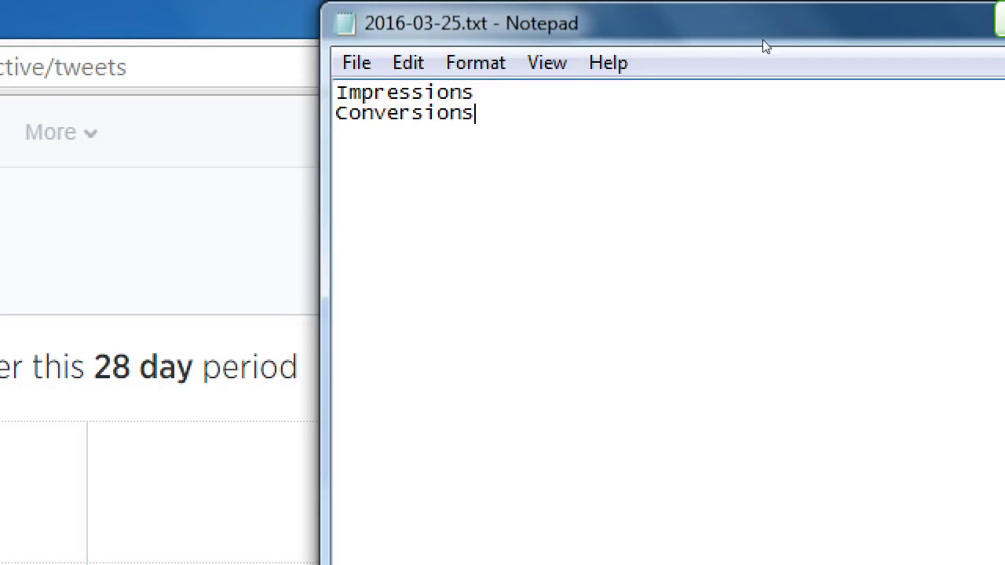
pyautogui.press('Up')
pyautogui.press('Tab')
pyautogui.write('- Peop')
pyautogui.press('BackSpace')
pyautogui.press('BackSpace')
pyautogui.write('eople saw your content')
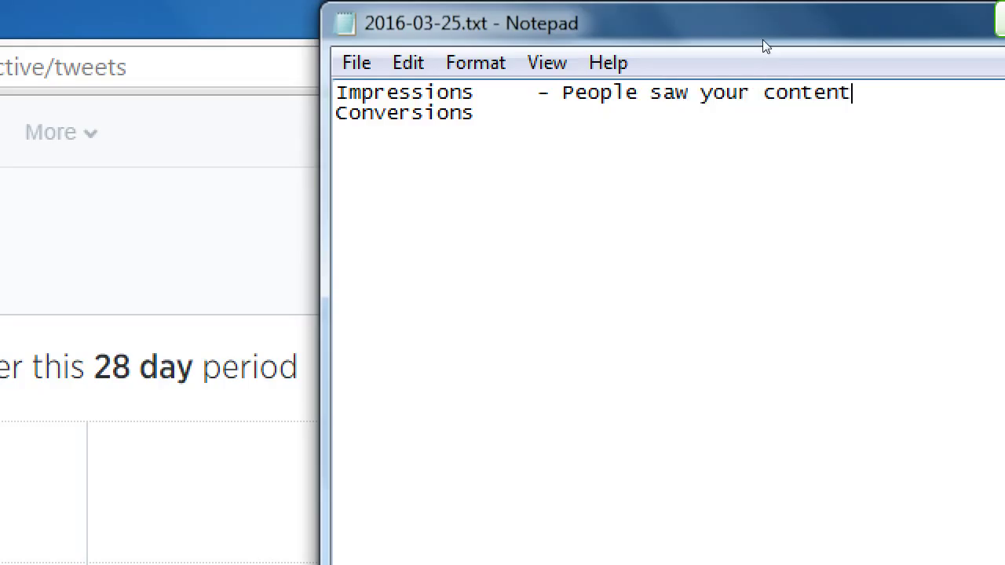
pyautogui.press('Down')
pyautogui.press('Tab')
pyautogui.write('- People')
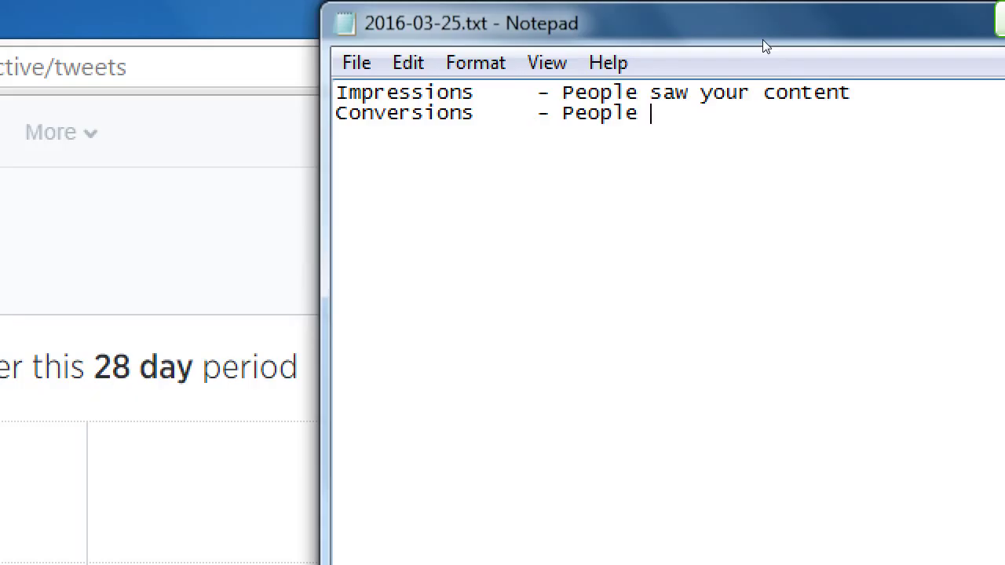
pyautogui.write(' completed ')
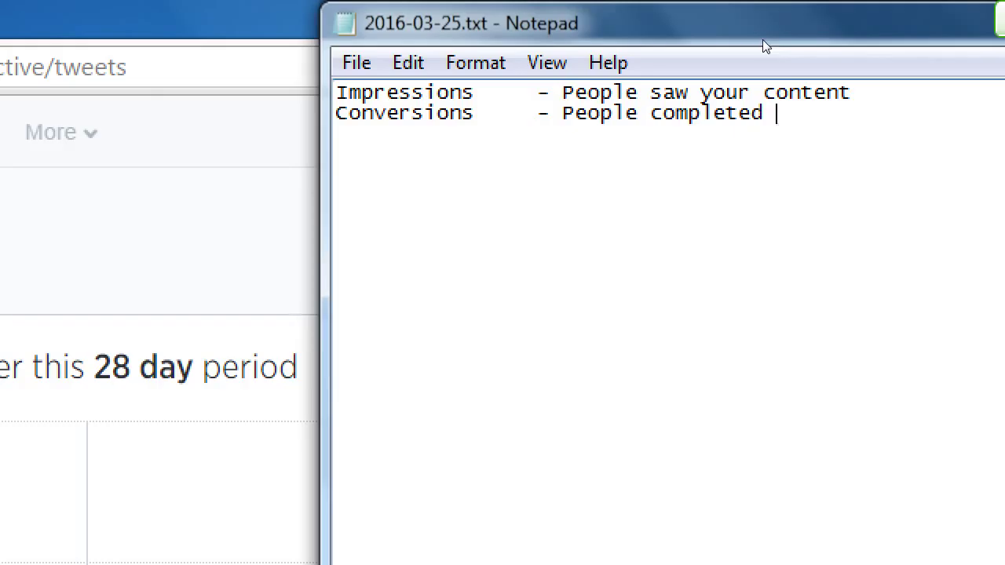
pyautogui.write('a goal')
# - Add the note 'Twitter calls Conversions "Engagement"' below the definitions
pyautogui.press('Return')
pyautogui.press('Return')
pyautogui.write('Twitter cll')
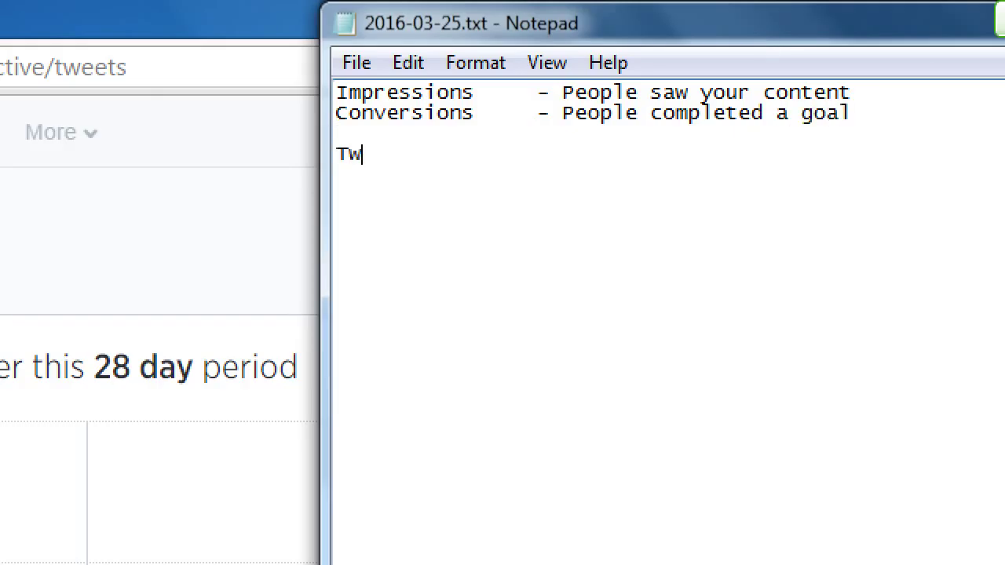
pyautogui.press('BackSpace')
pyautogui.press('BackSpace')
pyautogui.write('alls Converiso')
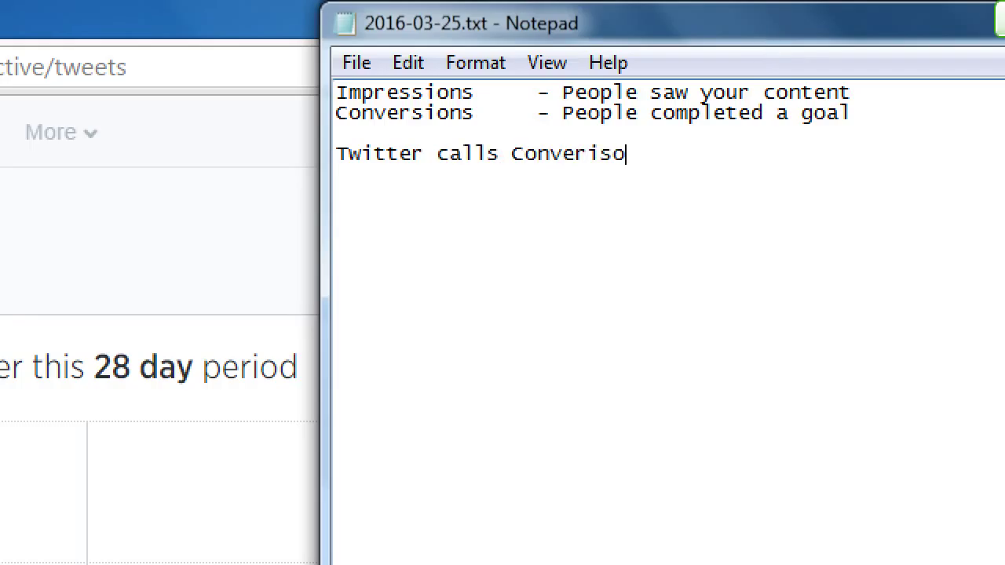
pyautogui.write('ns "Enga')
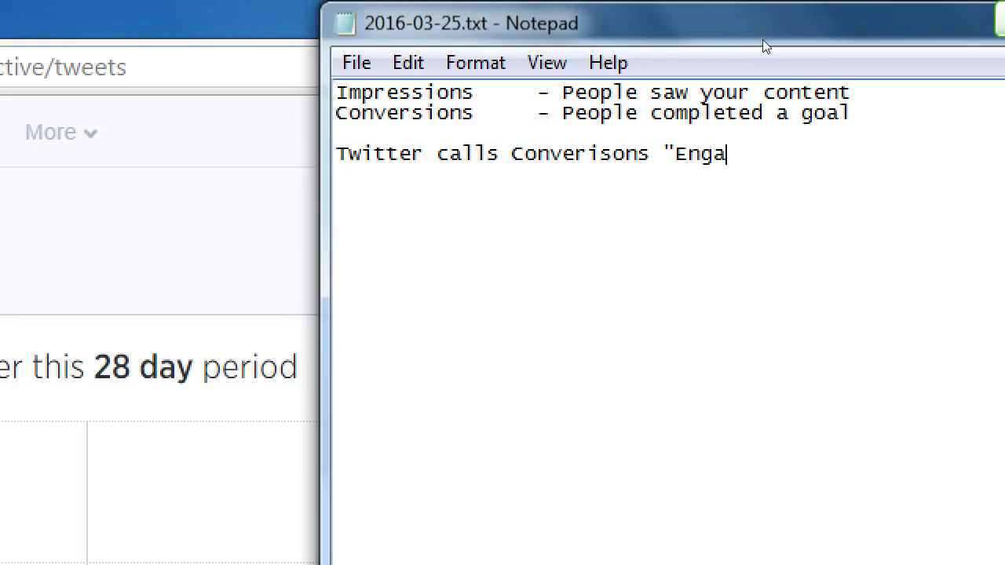
pyautogui.write('gement"')
# - Insert a CTR line above the note: '- Clickthrough Rate (C/I = CTR)'
pyautogui.press('Up')
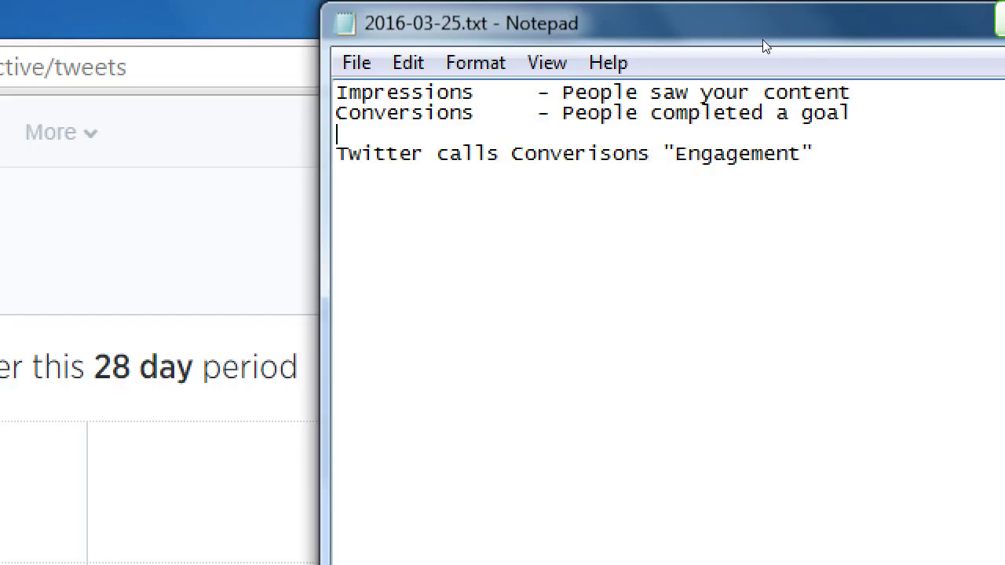
pyautogui.press('Return')
pyautogui.press('Up')
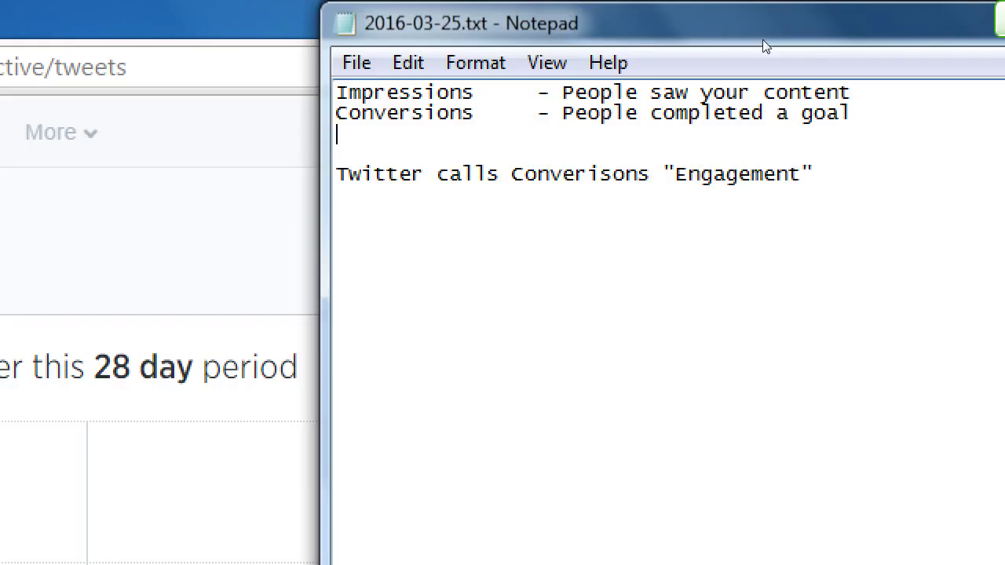
pyautogui.write('CTR')
pyautogui.press('Tab')
pyautogui.press('Tab')
pyautogui.write('- Clickthrough Ra')
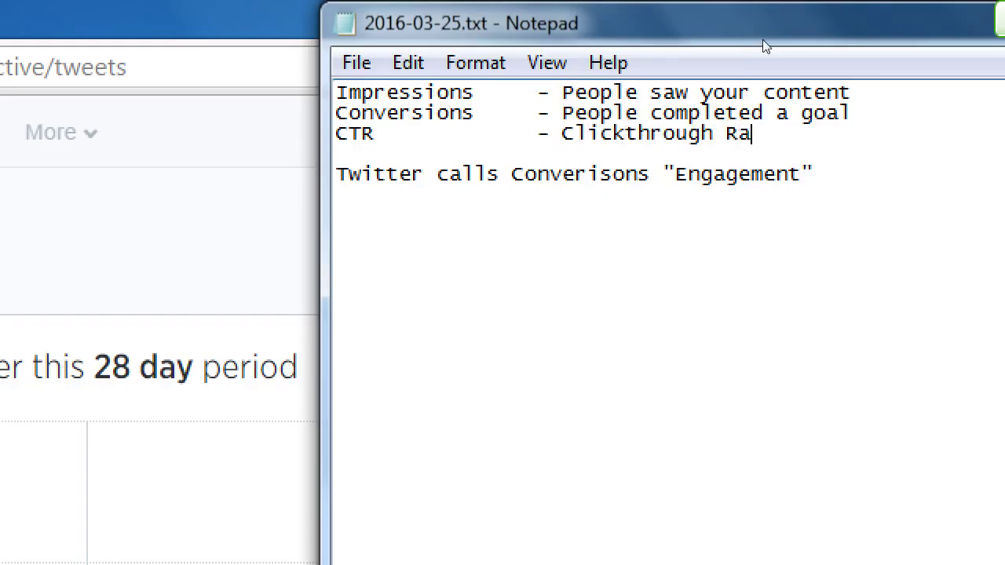
pyautogui.write('te (C/I)')
pyautogui.press('Left')
pyautogui.write('= CTR')
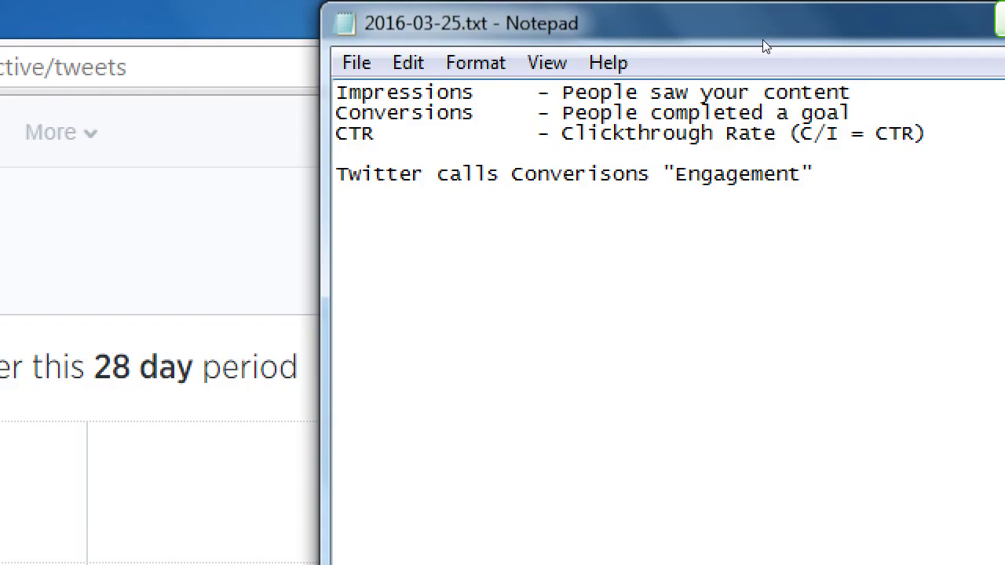
pyautogui.press('super+minus')
pyautogui.click(381, 447)
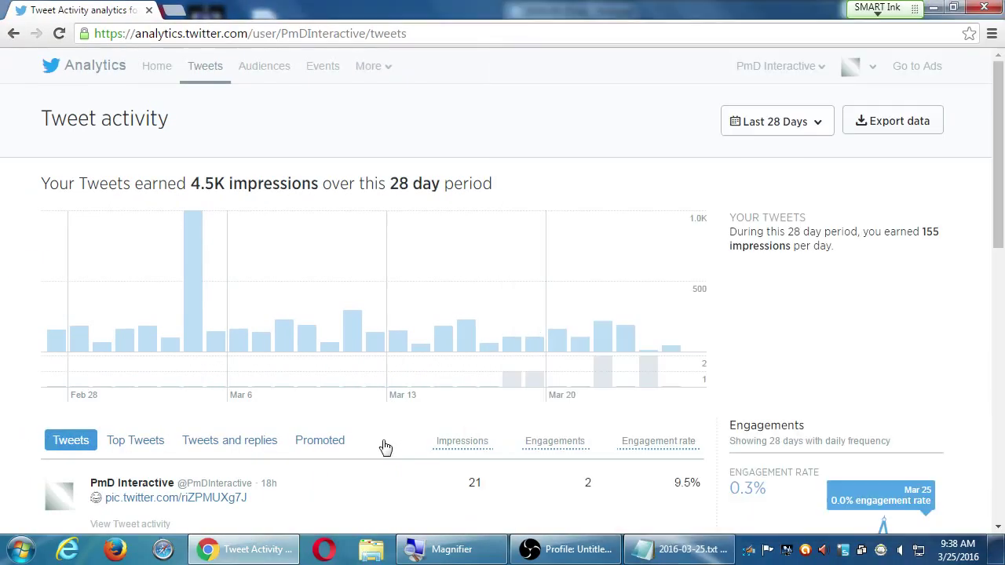
pyautogui.scroll(-1, 538, 479)
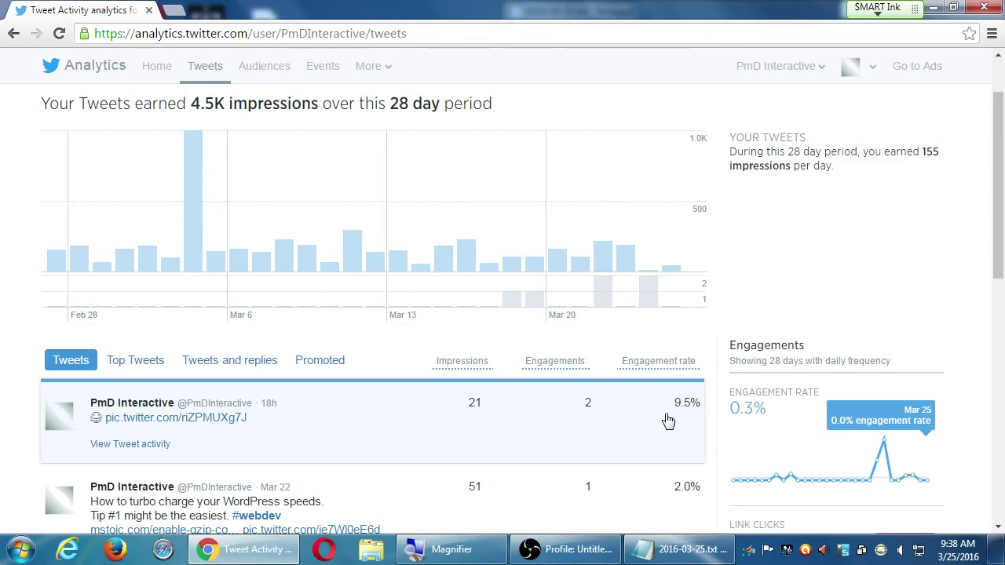
pyautogui.scroll(1, 668, 421)
pyautogui.moveTo(188, 232)
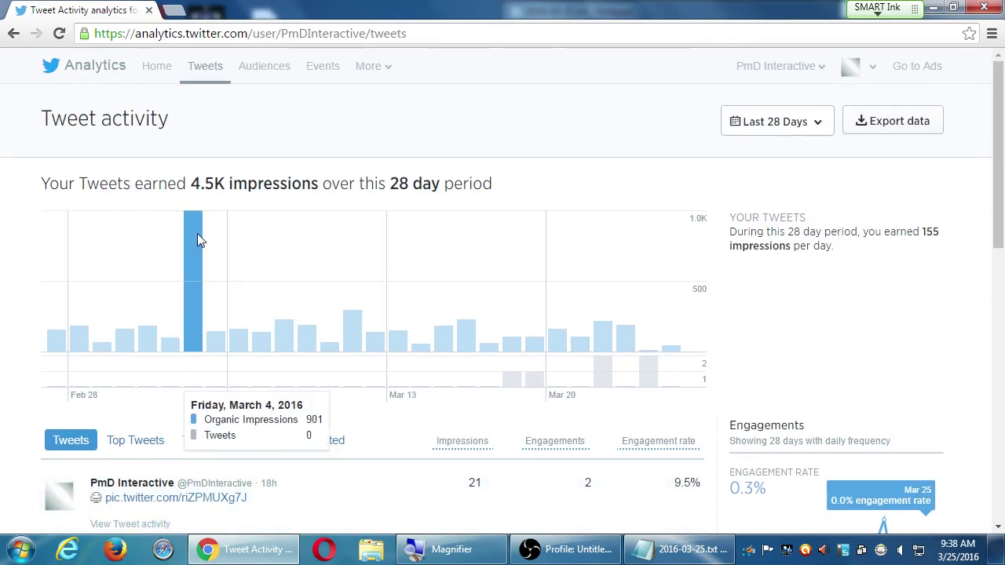
pyautogui.hotkey('alt', 'Tab')
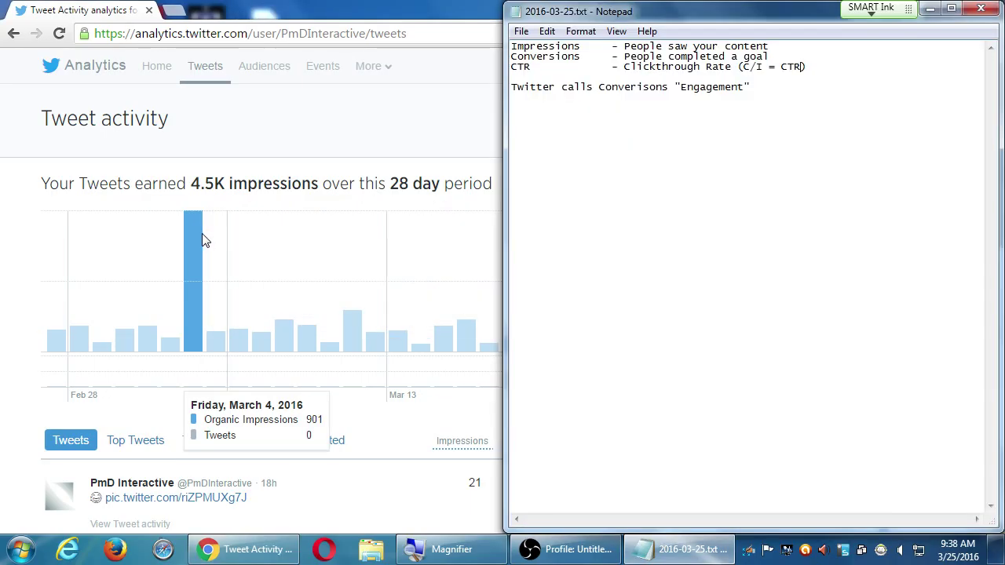
pyautogui.click(357, 119)
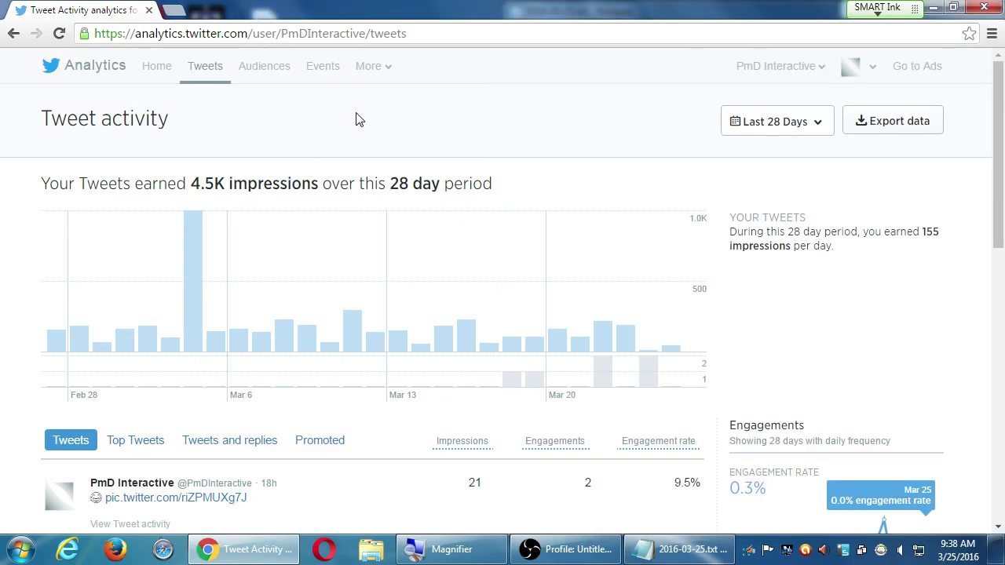
pyautogui.scroll(-6, 361, 133)
pyautogui.scroll(6, 349, 196)
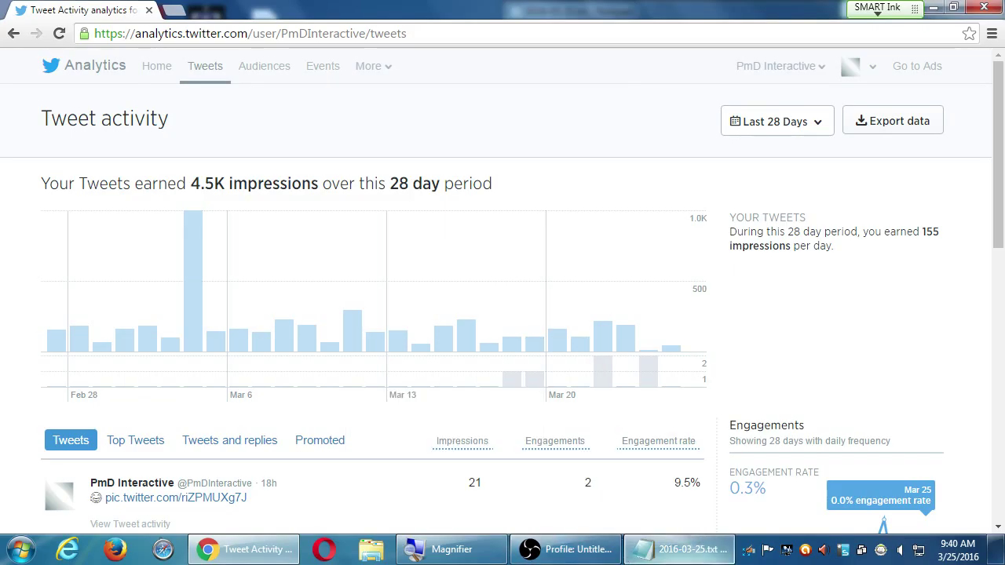
pyautogui.click(660, 554)
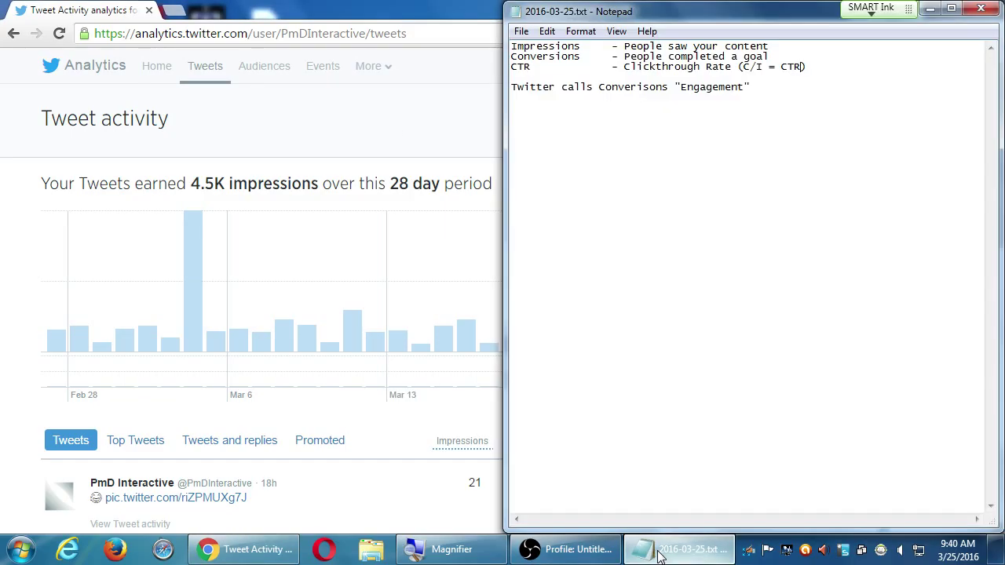
pyautogui.click(659, 554)
pyautogui.click(269, 67)
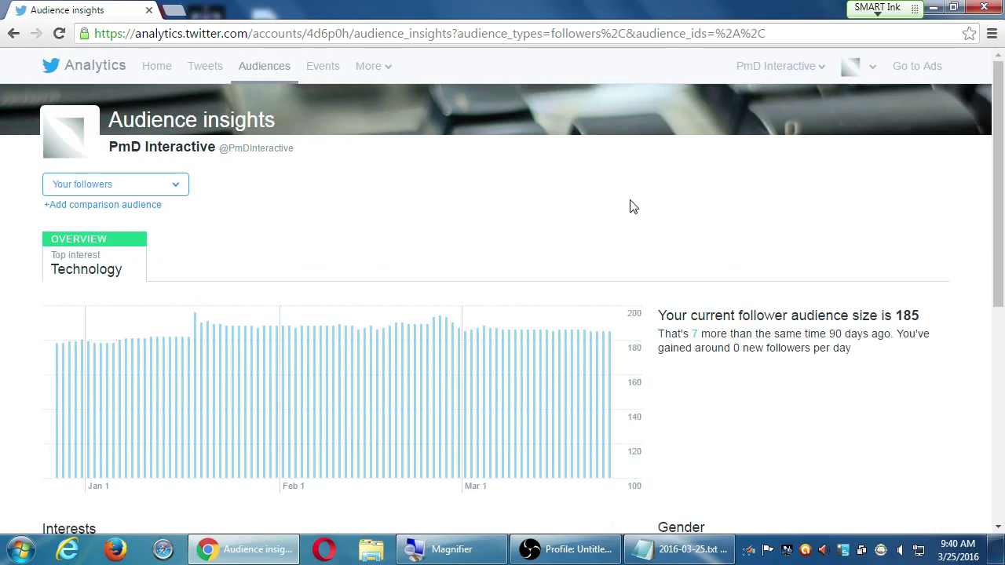
pyautogui.scroll(-3, 633, 206)
pyautogui.scroll(3, 635, 202)
pyautogui.click(162, 190)
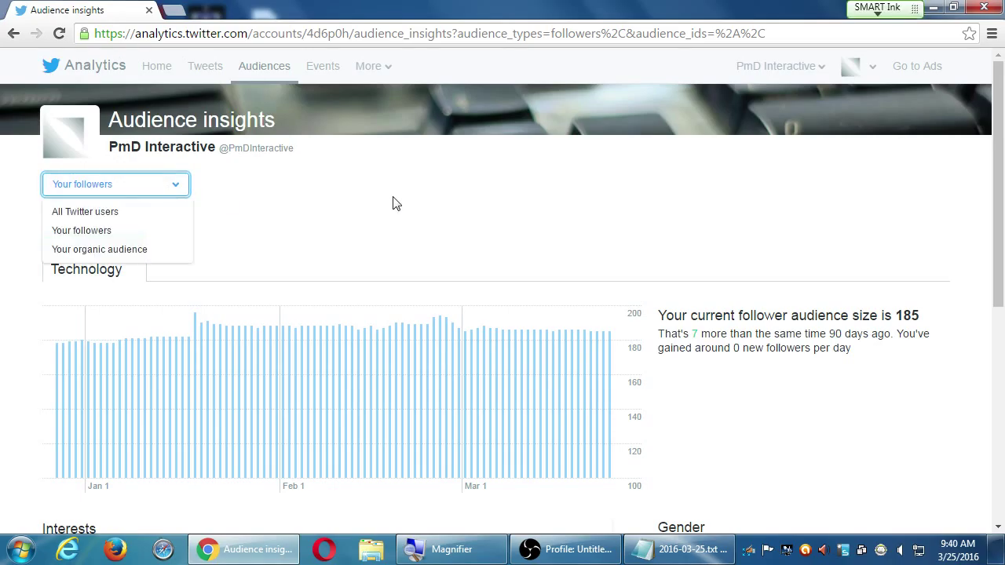
pyautogui.scroll(-3, 503, 269)
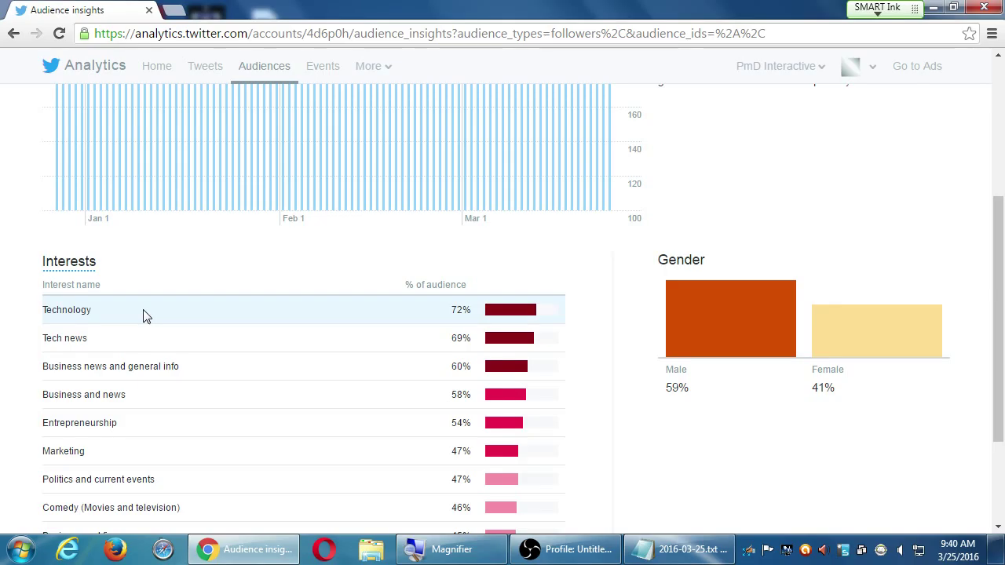
pyautogui.scroll(-2, 143, 316)
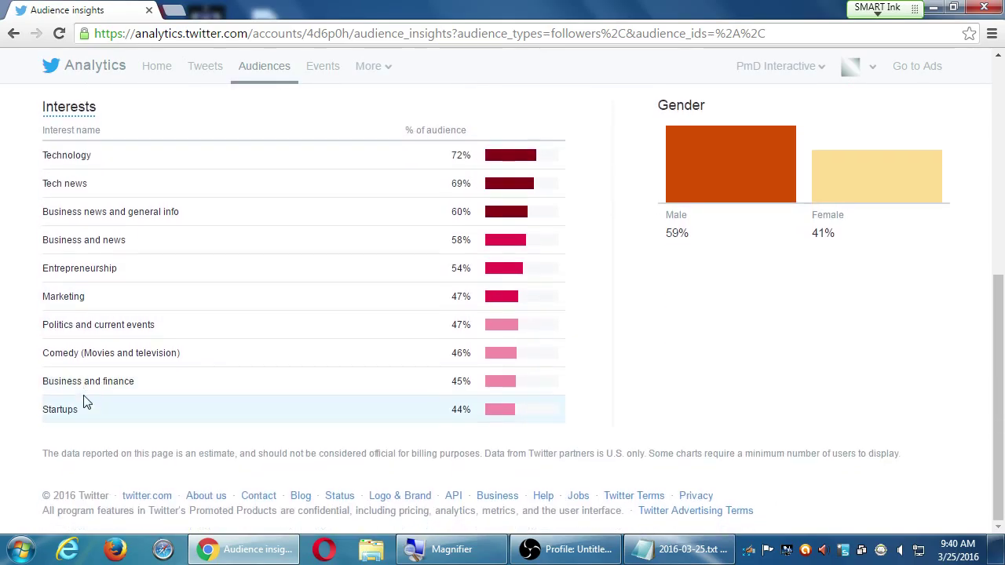
pyautogui.scroll(5, 236, 408)
pyautogui.scroll(-4, 439, 471)
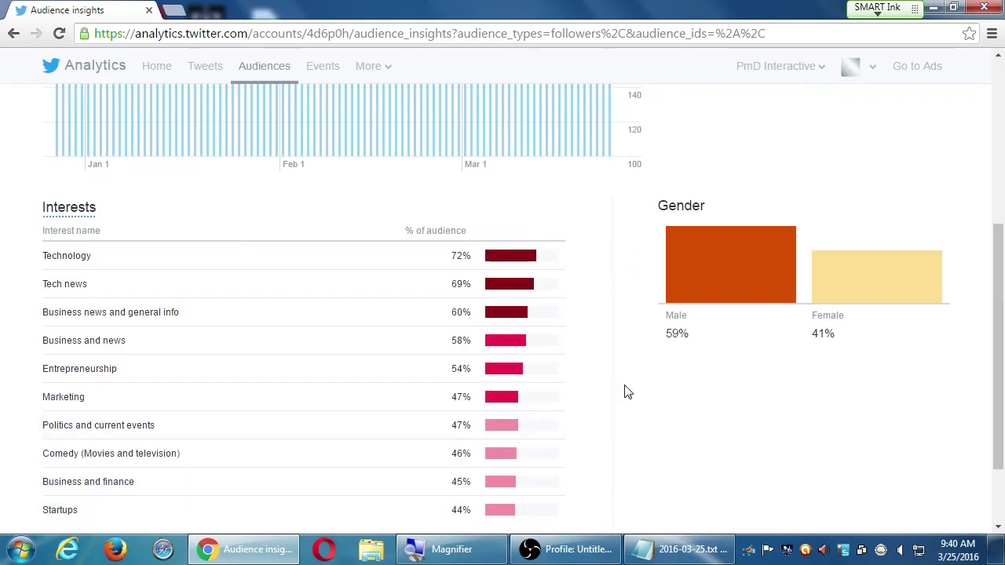
pyautogui.scroll(4, 881, 275)
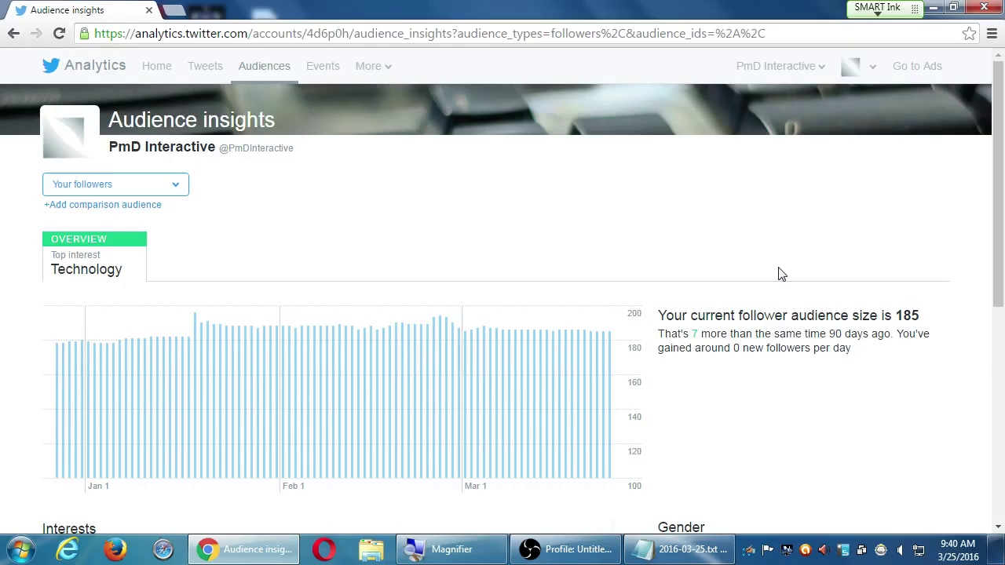
pyautogui.scroll(-3, 781, 274)
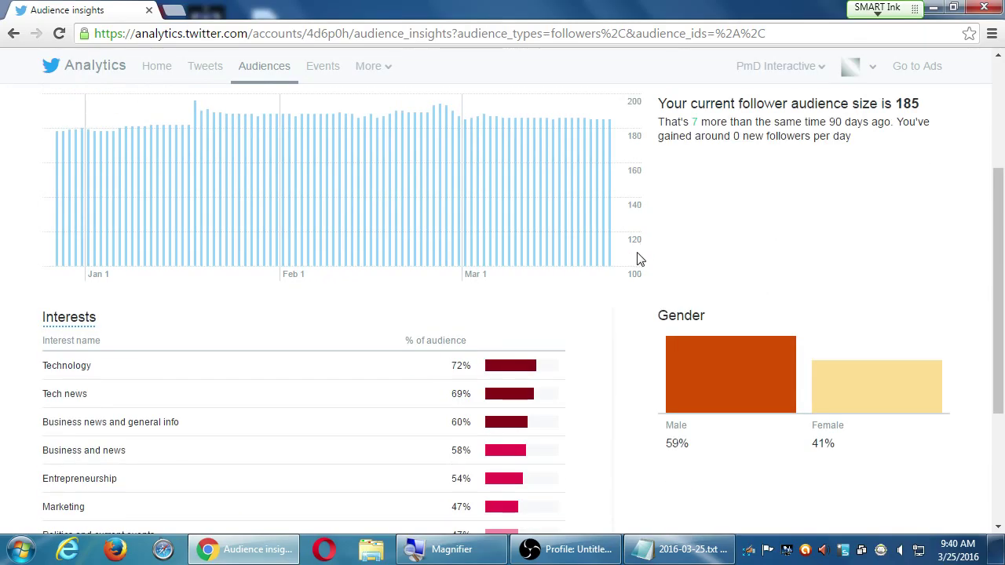
pyautogui.press('F5')
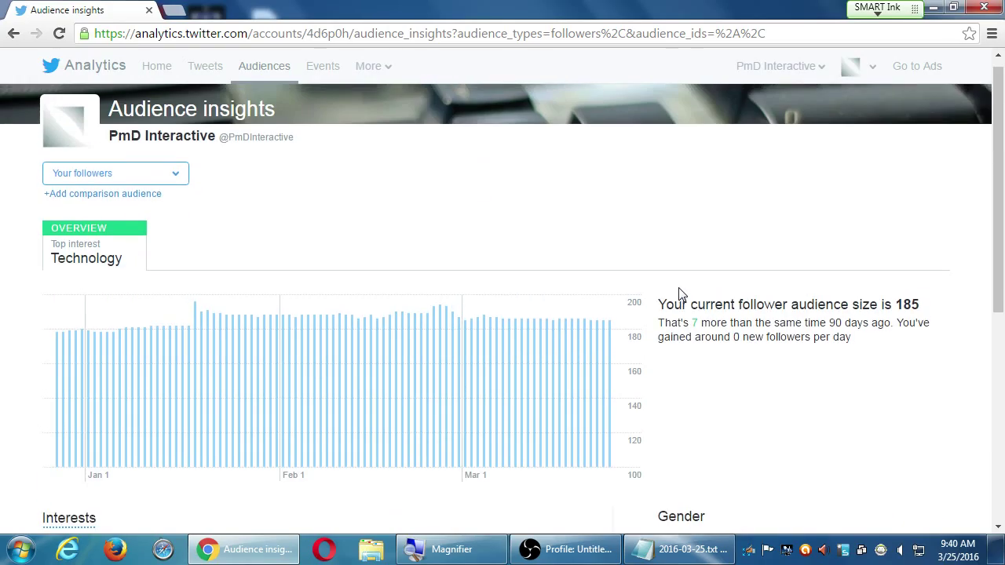
pyautogui.scroll(-1, 687, 302)
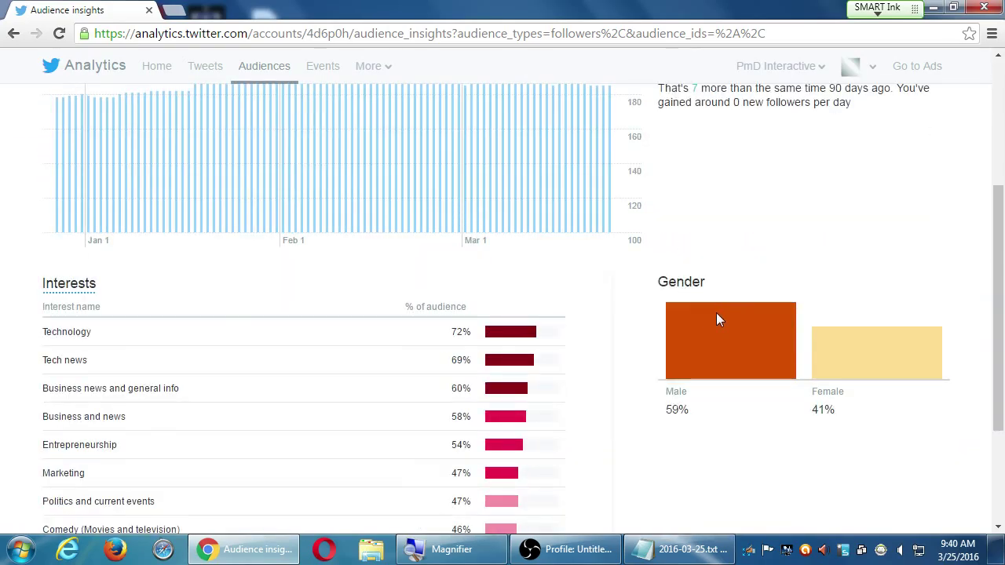
pyautogui.scroll(6, 716, 313)
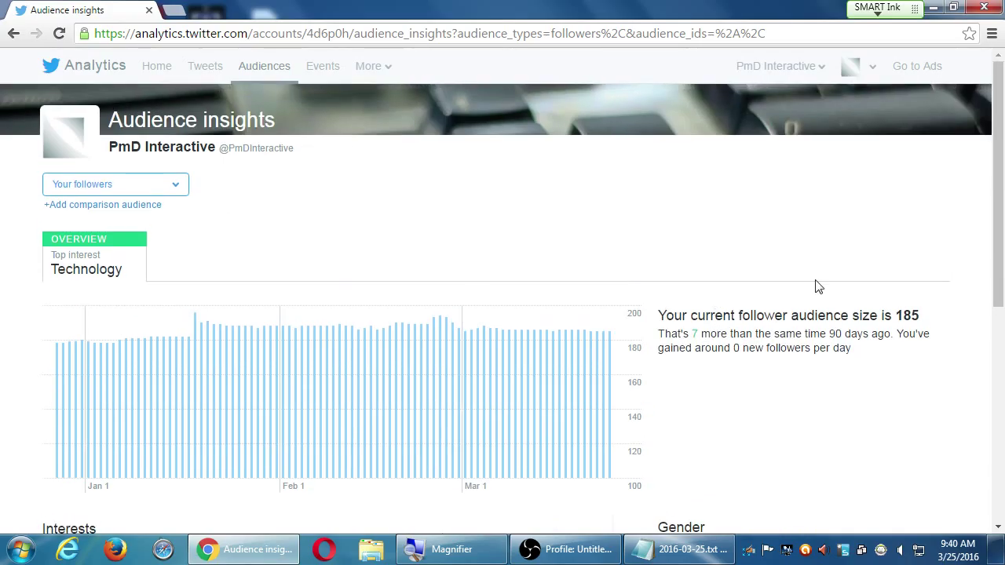
pyautogui.scroll(-3, 814, 285)
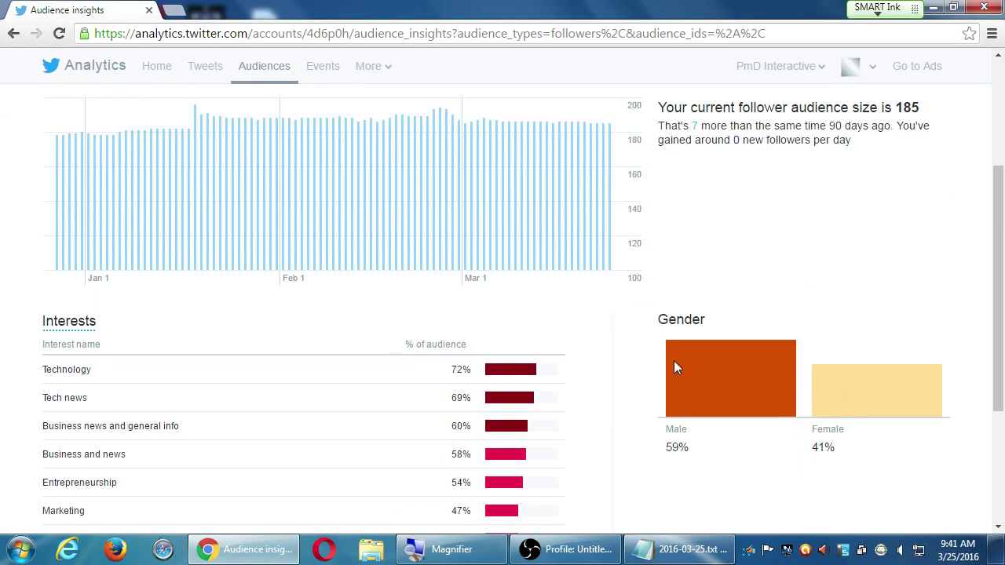
pyautogui.scroll(-2, 635, 337)
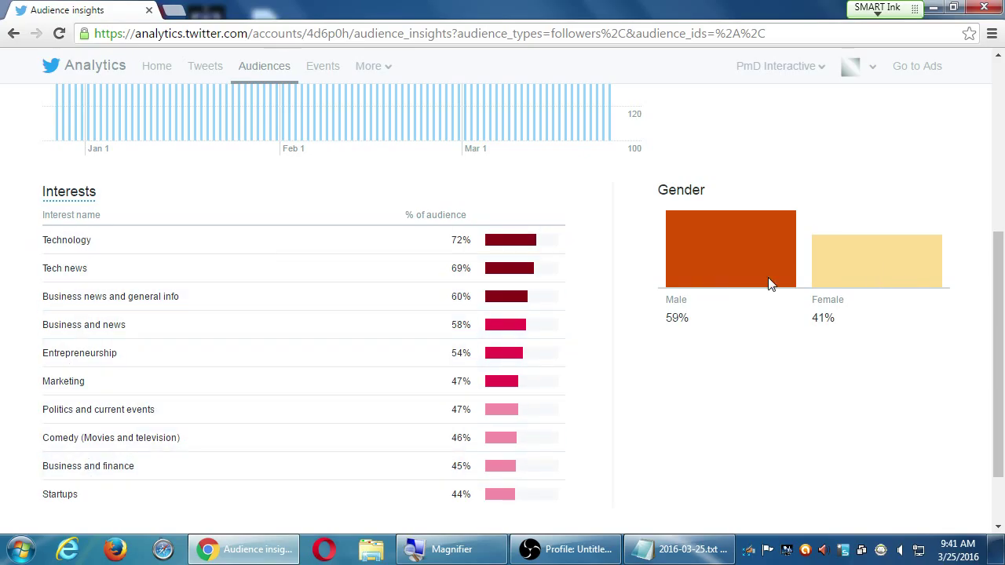
pyautogui.scroll(5, 71, 377)
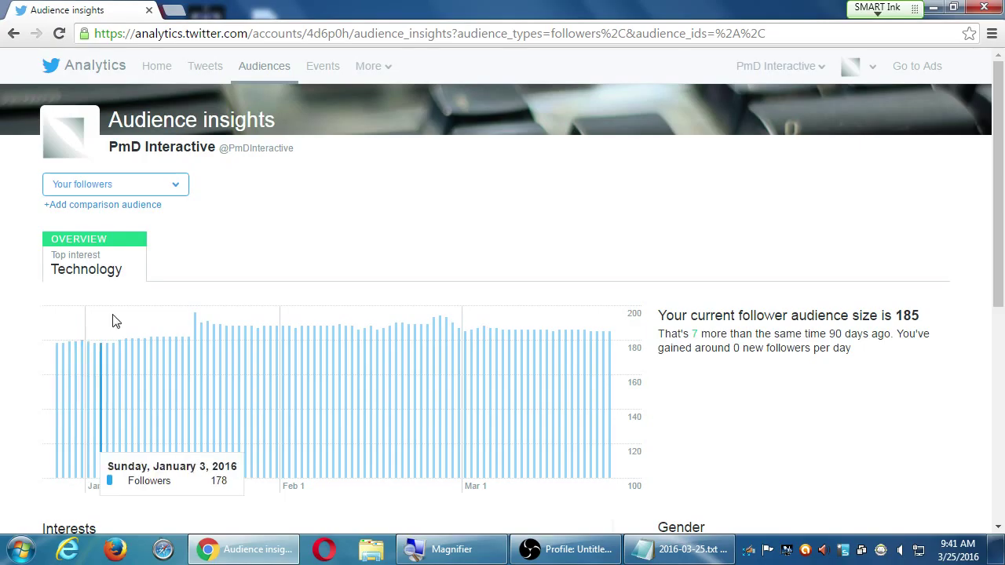
# - Switch insights to 'Your organic audience' and view its Mobile Footprint of carriers and devices
pyautogui.click(132, 189)
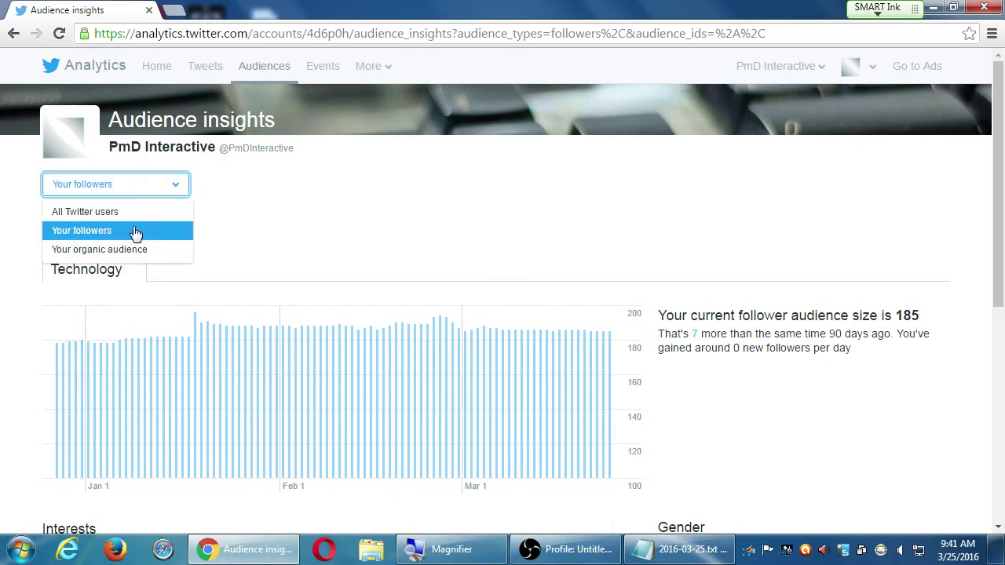
pyautogui.click(163, 255)
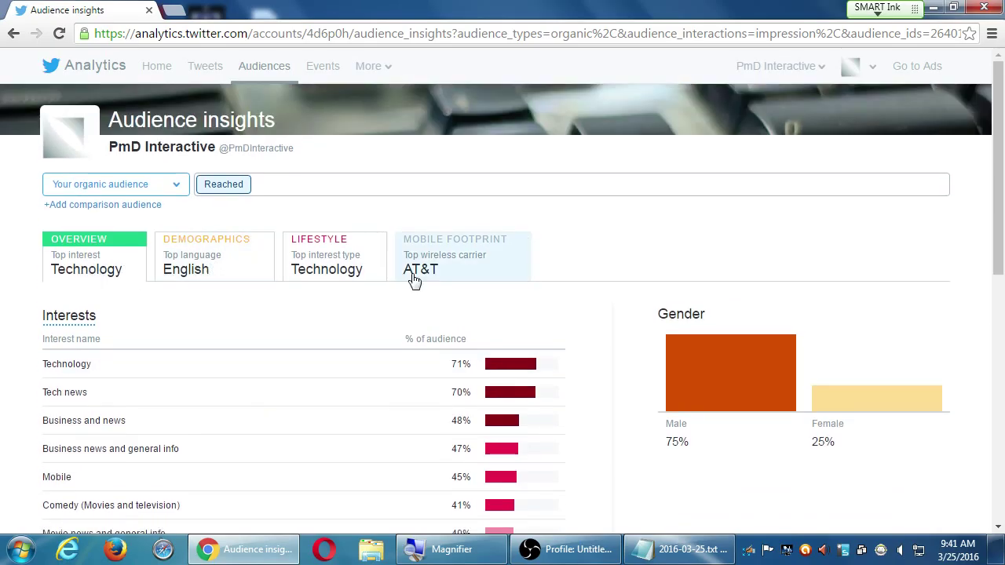
pyautogui.click(461, 273)
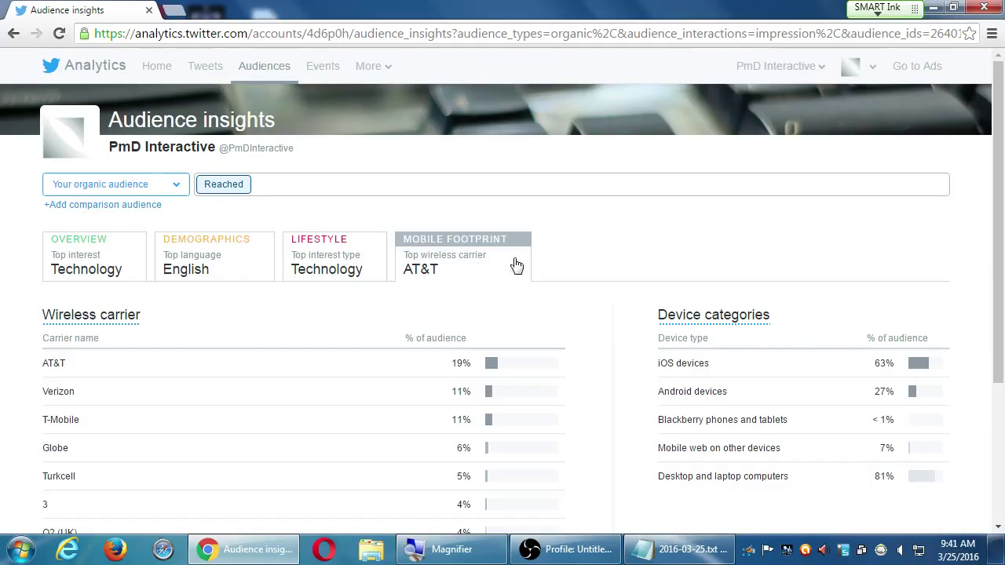
pyautogui.moveTo(700, 365); pyautogui.dragTo(662, 371)
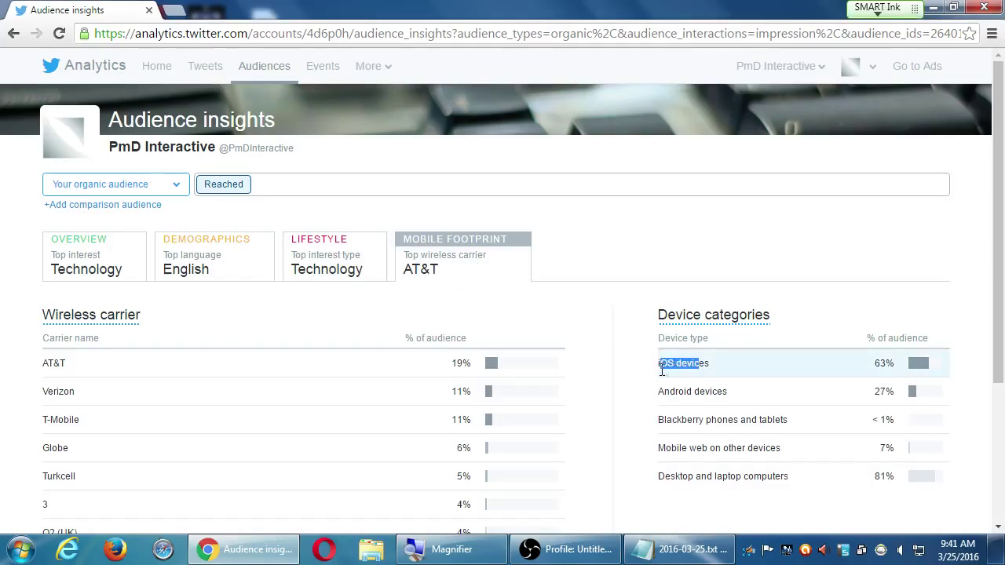
pyautogui.click(603, 290)
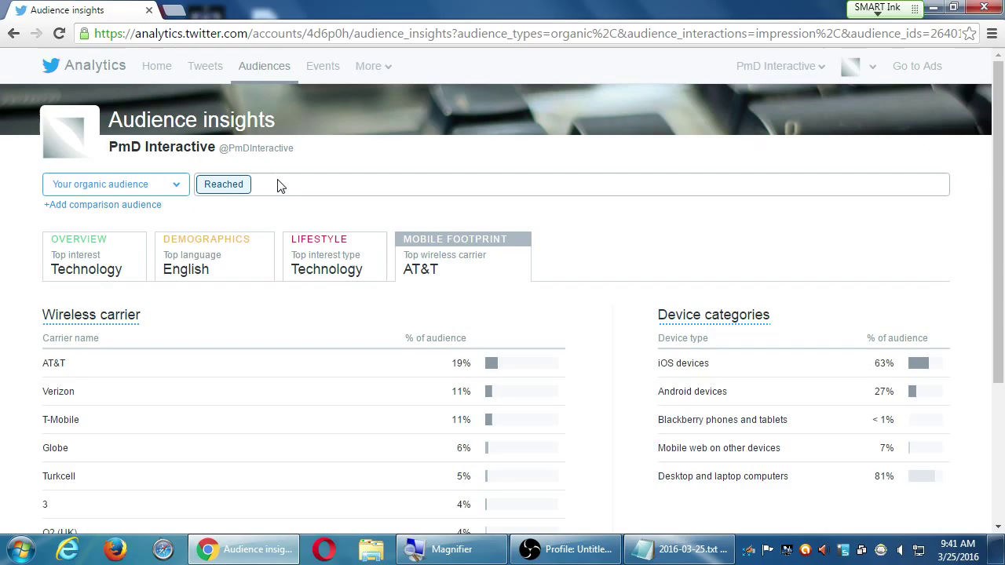
# - Go to the Browse events page from the top navigation
pyautogui.click(108, 188)
pyautogui.click(355, 203)
pyautogui.click(322, 68)
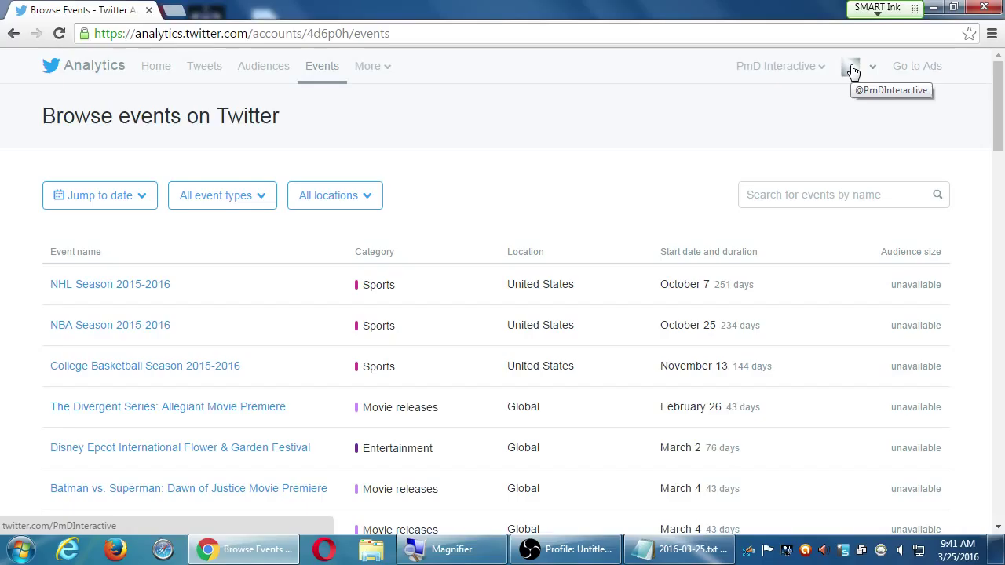
pyautogui.click(261, 66)
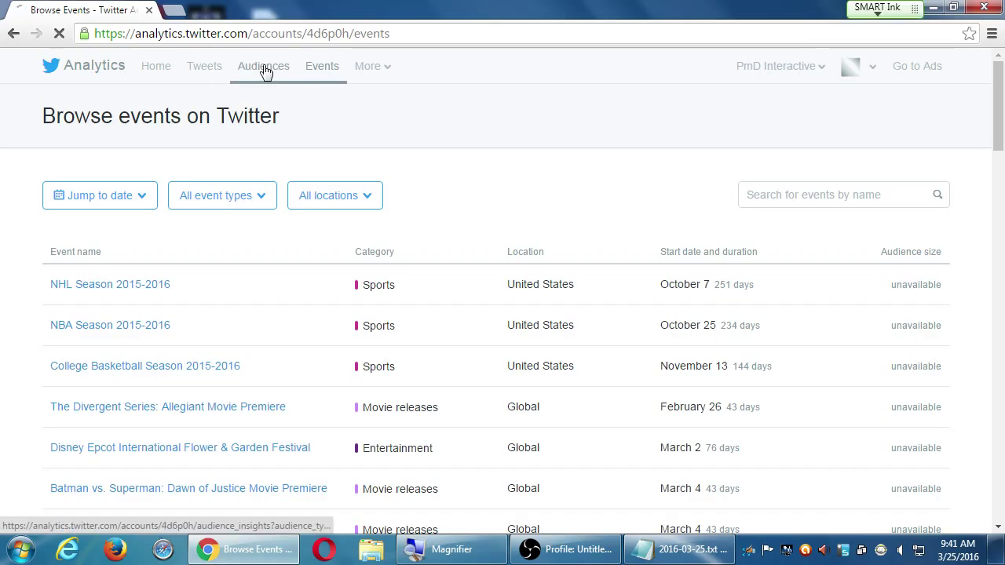
pyautogui.scroll(-2, 293, 285)
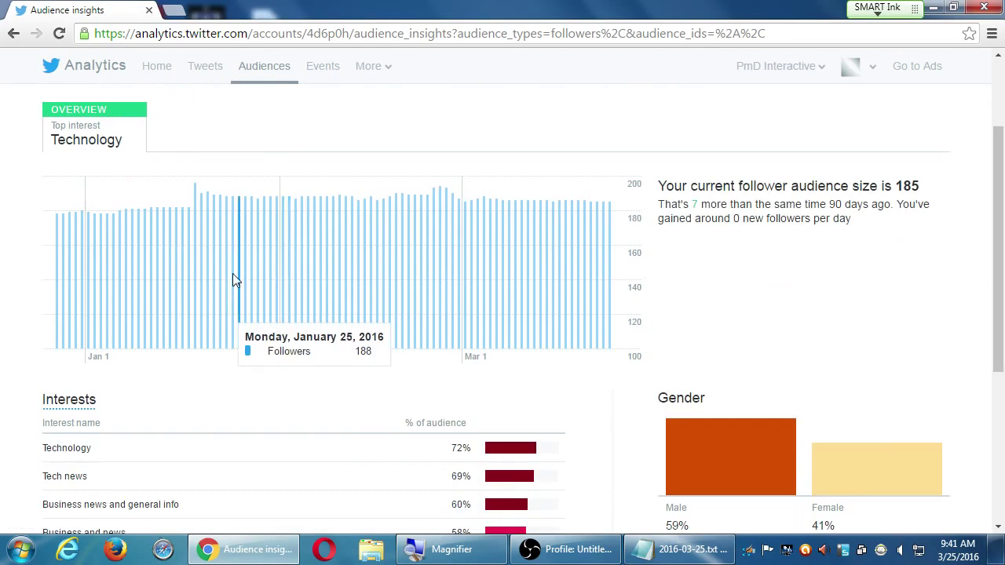
pyautogui.scroll(2, 233, 280)
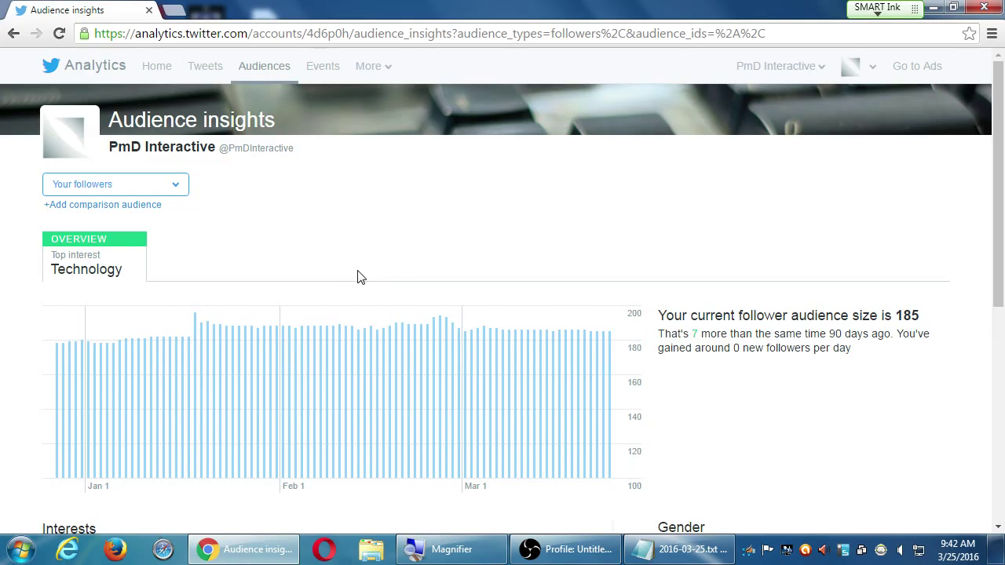
pyautogui.click(320, 68)
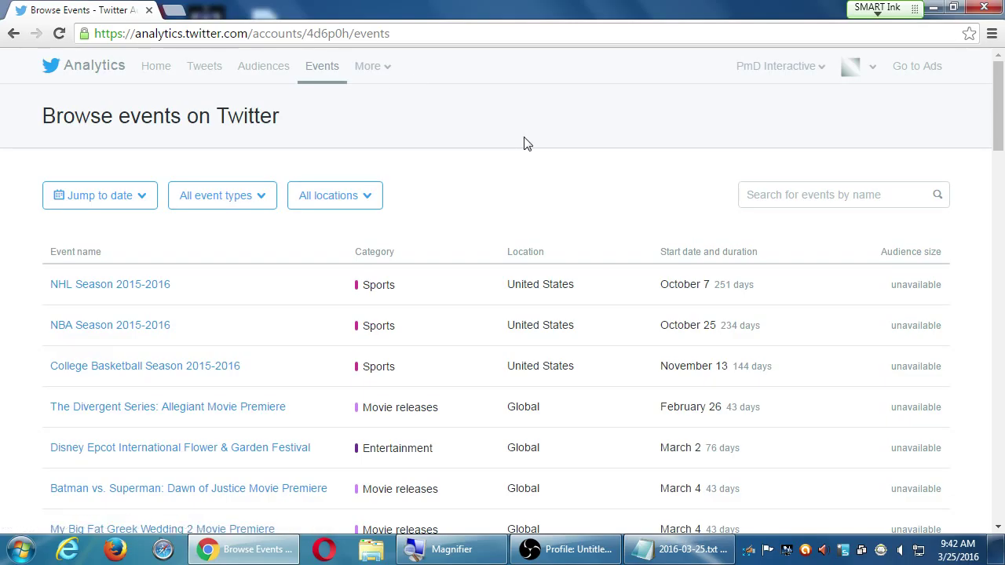
pyautogui.scroll(-9, 493, 148)
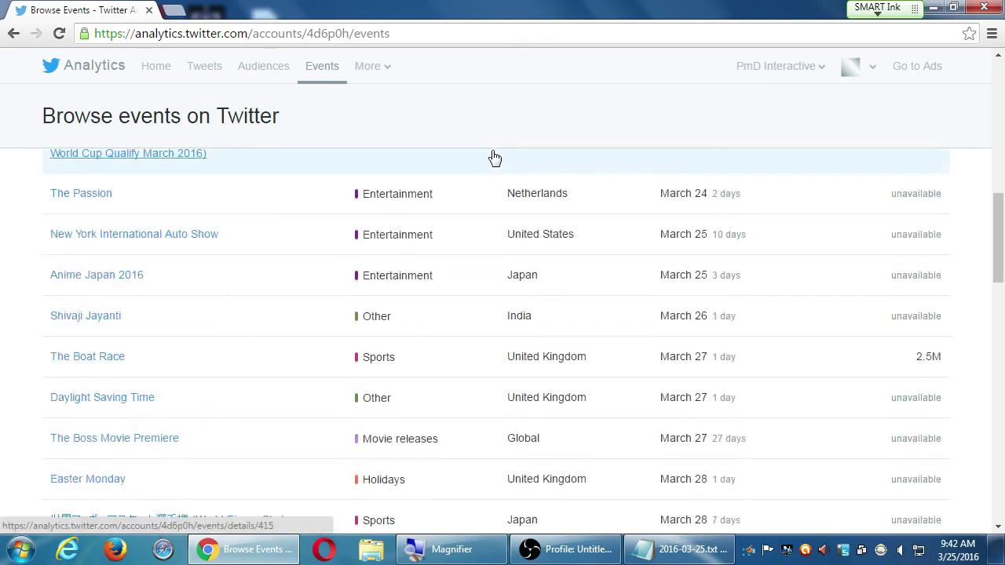
pyautogui.scroll(9, 493, 157)
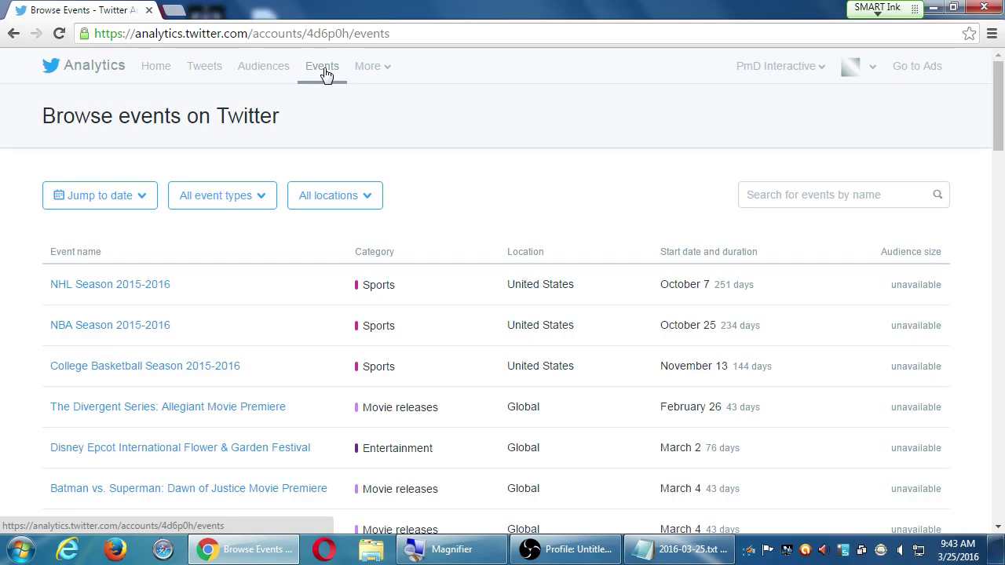
pyautogui.scroll(-5, 770, 330)
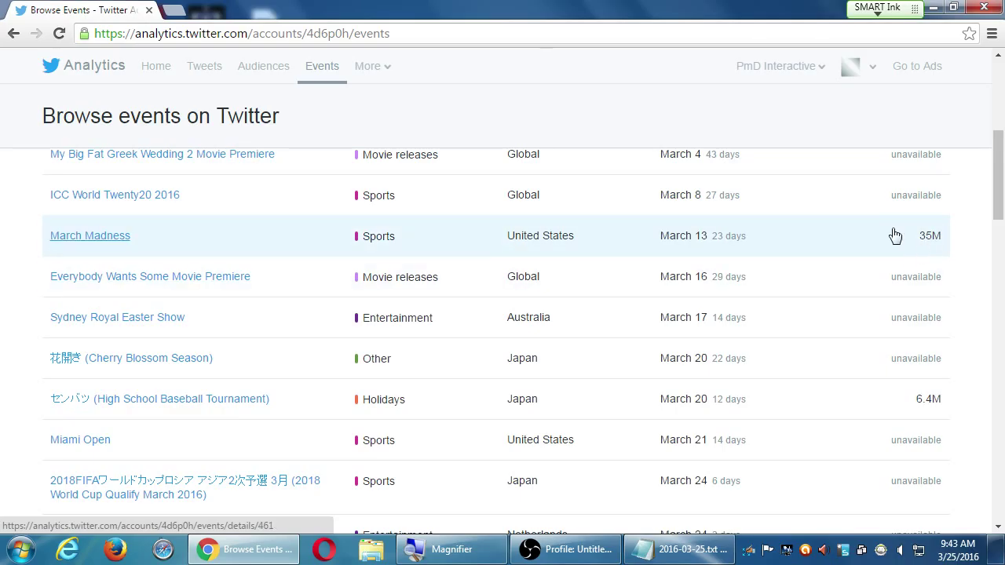
pyautogui.click(84, 243)
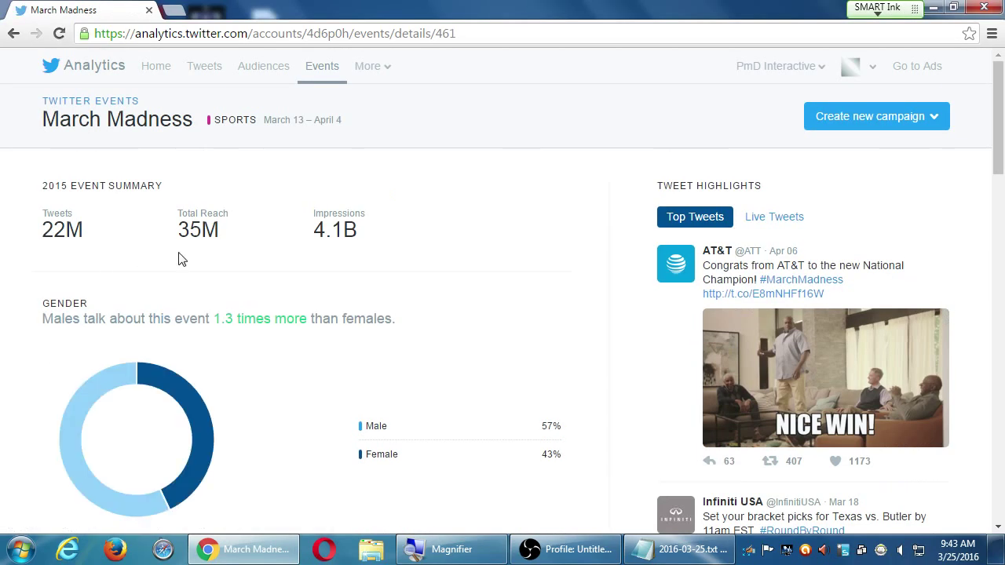
pyautogui.scroll(-1, 229, 264)
pyautogui.scroll(-5, 229, 264)
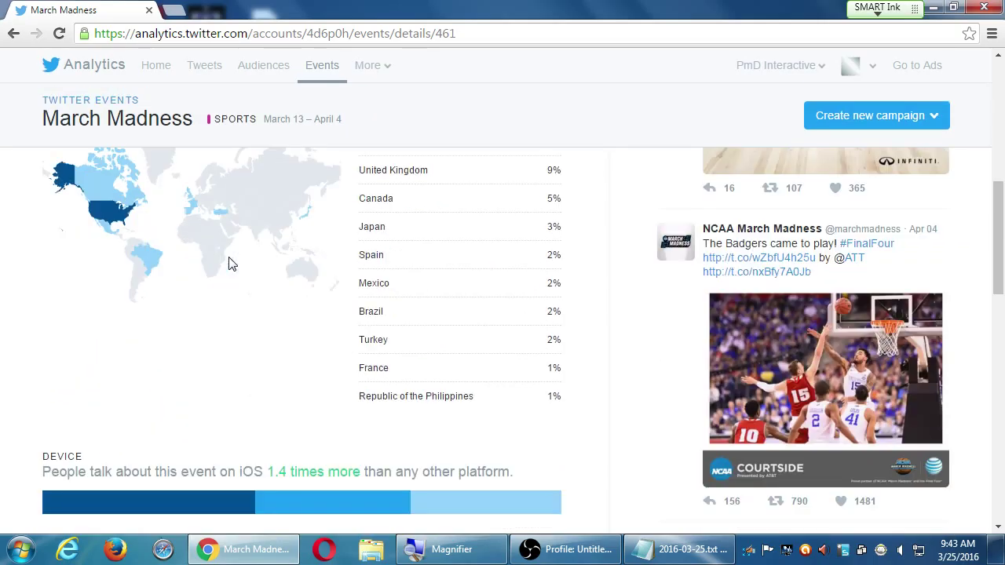
pyautogui.scroll(-4, 229, 272)
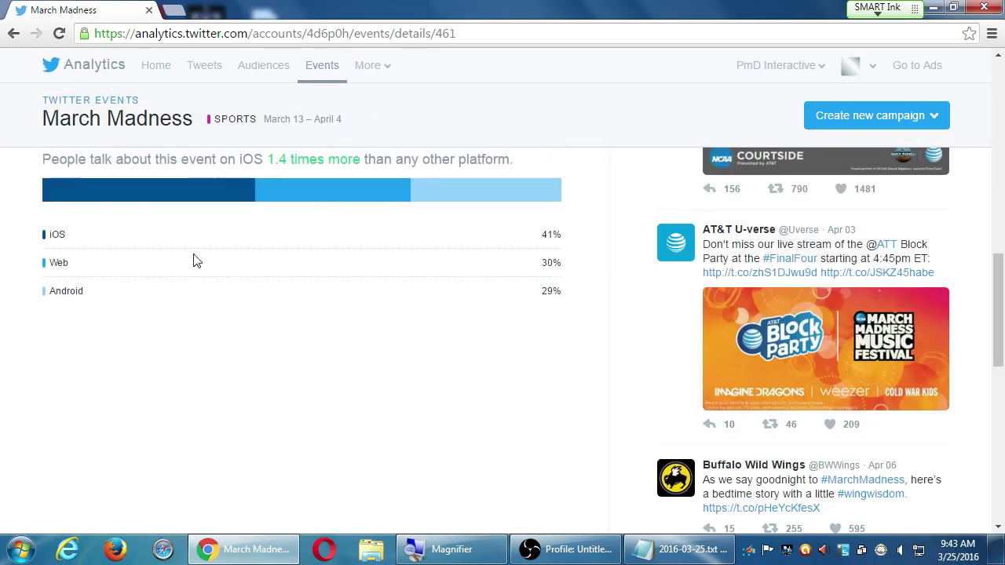
pyautogui.scroll(10, 216, 390)
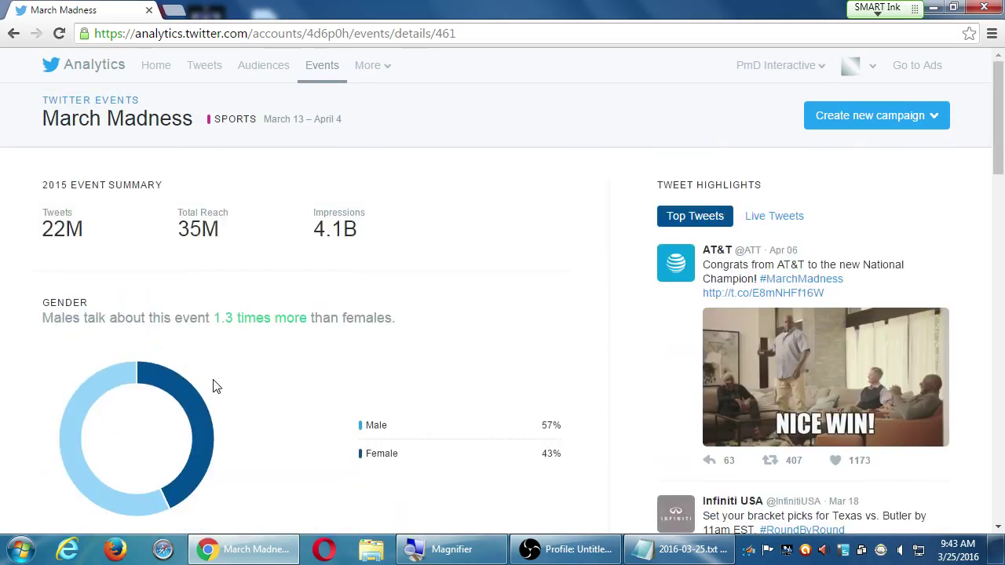
pyautogui.scroll(-2, 942, 245)
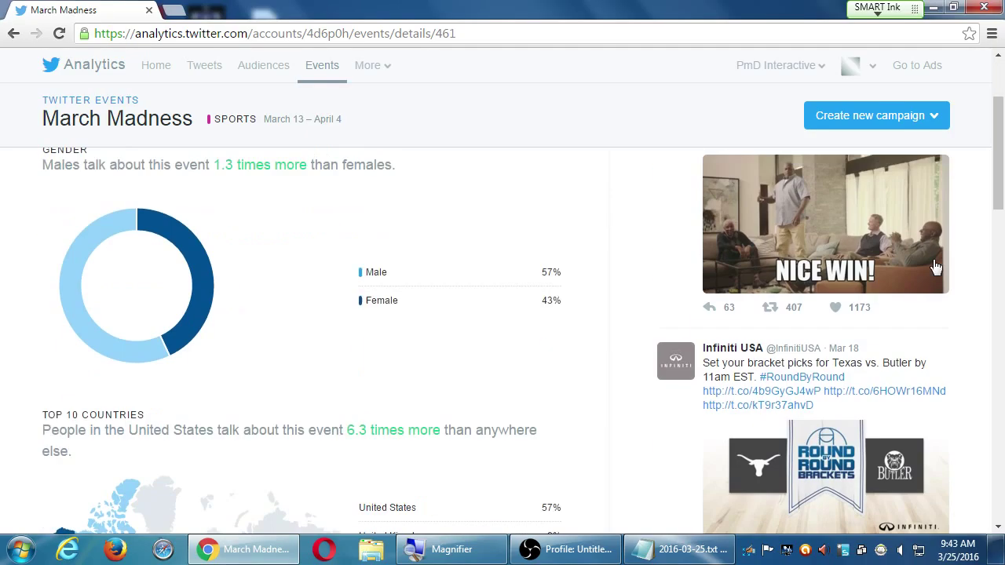
pyautogui.scroll(-9, 790, 285)
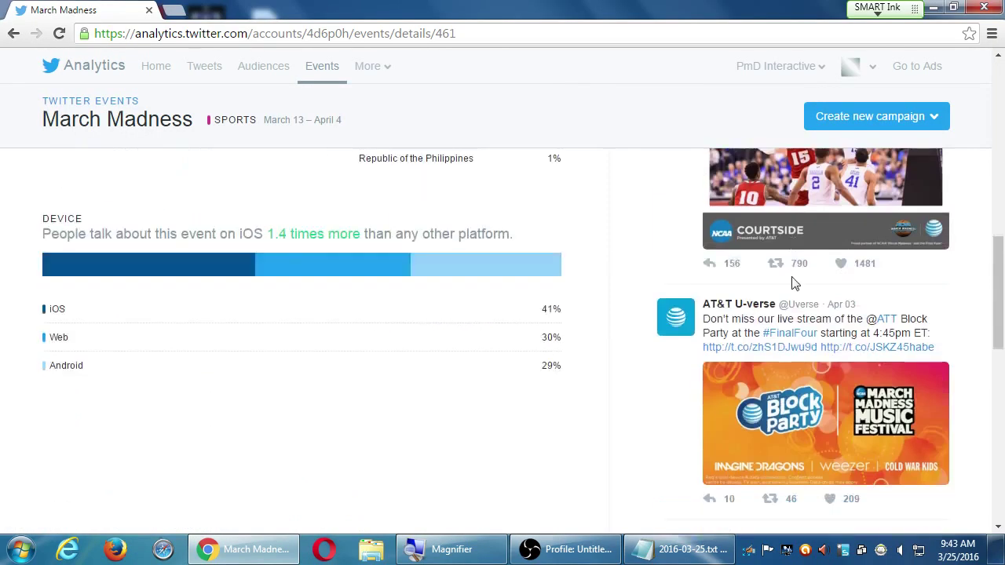
pyautogui.scroll(-6, 704, 281)
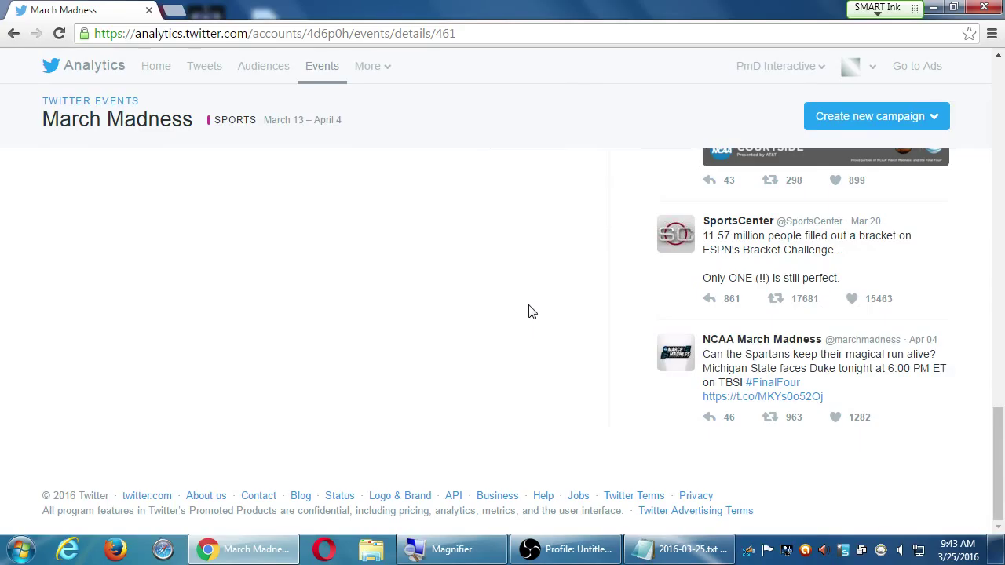
pyautogui.scroll(10, 530, 310)
pyautogui.scroll(6, 530, 312)
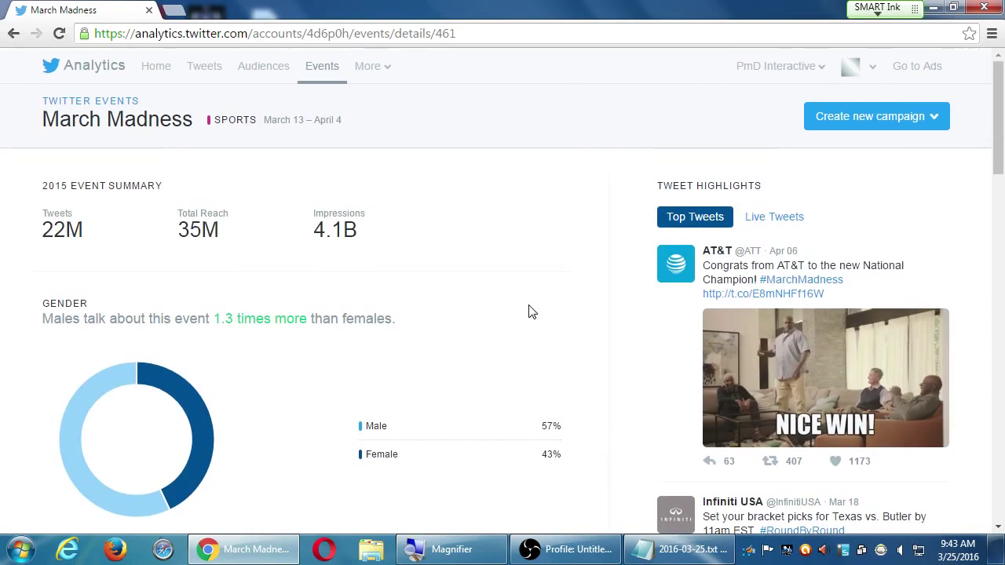
# - Return to Events, scroll through the listed events, and dismiss the More menu
pyautogui.click(333, 79)
pyautogui.scroll(-20, 875, 336)
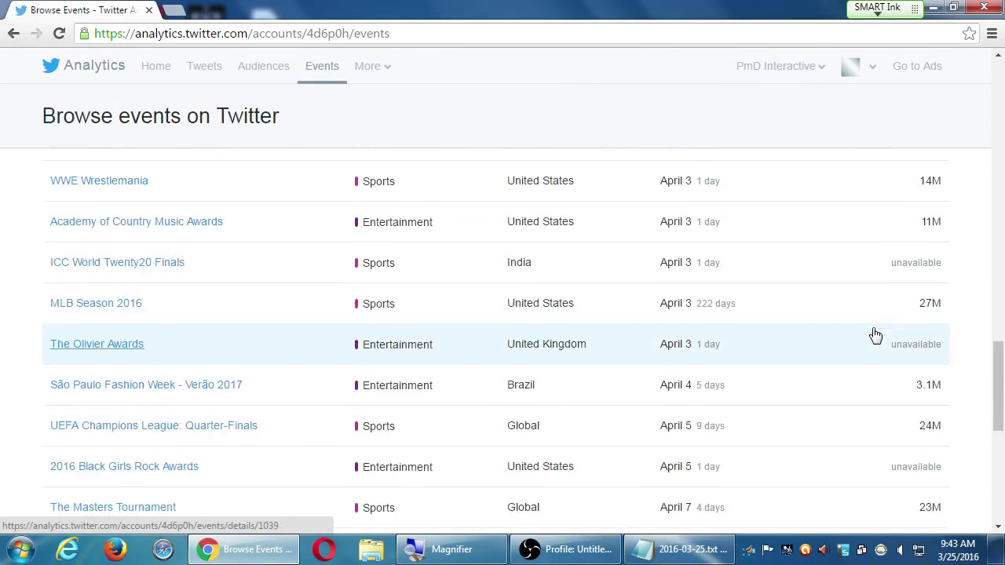
pyautogui.scroll(-6, 874, 337)
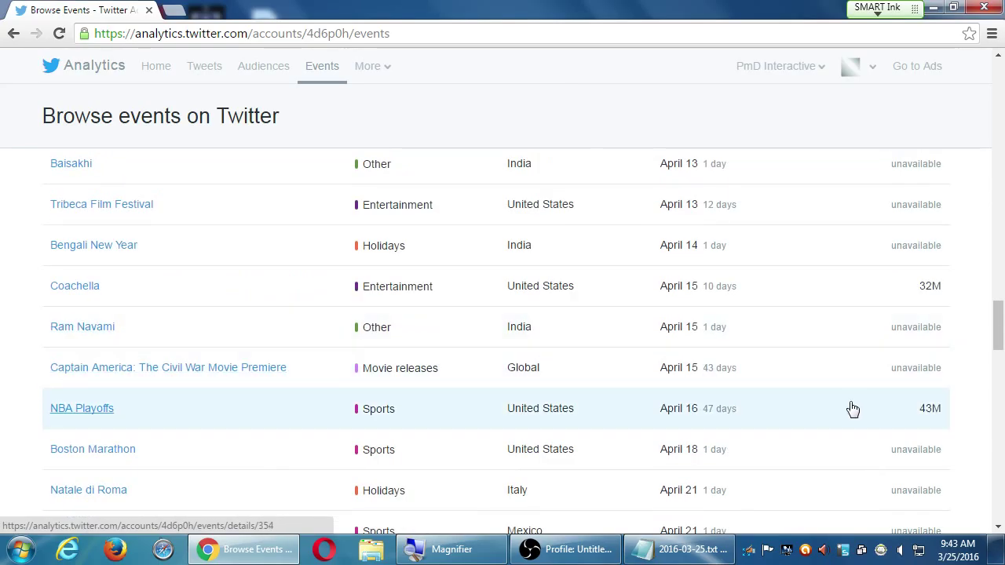
pyautogui.scroll(-5, 850, 410)
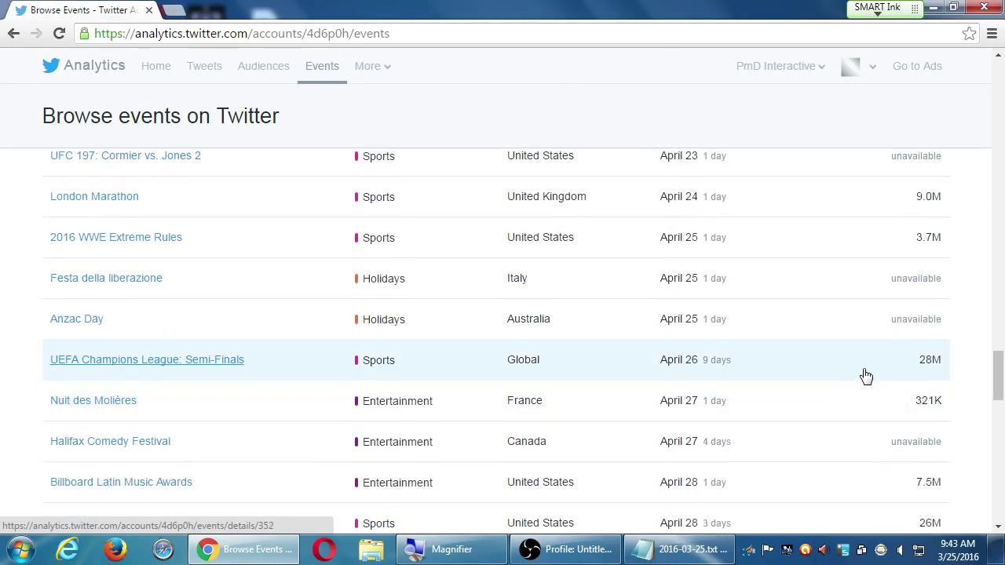
pyautogui.scroll(10, 863, 373)
pyautogui.scroll(4, 866, 370)
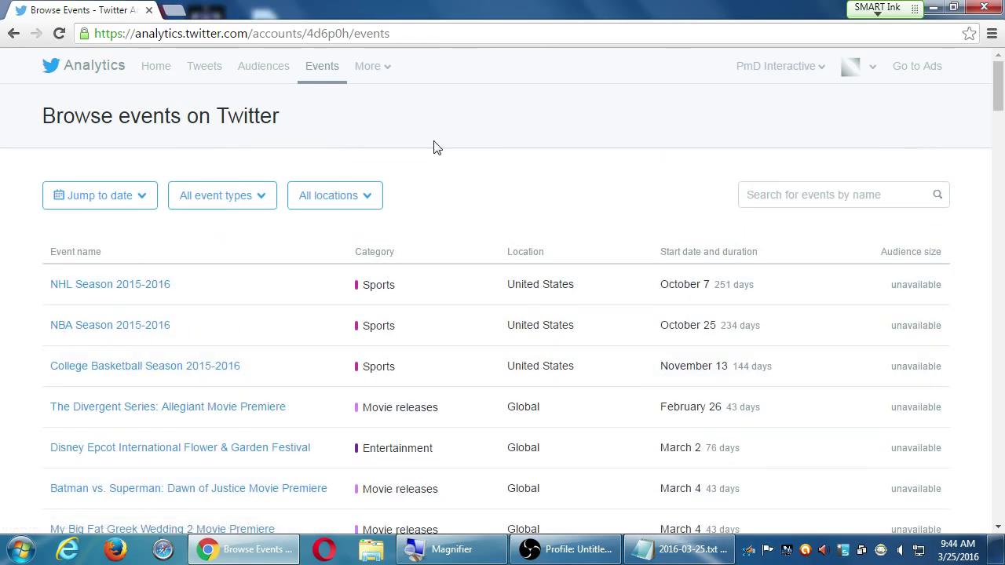
pyautogui.click(368, 69)
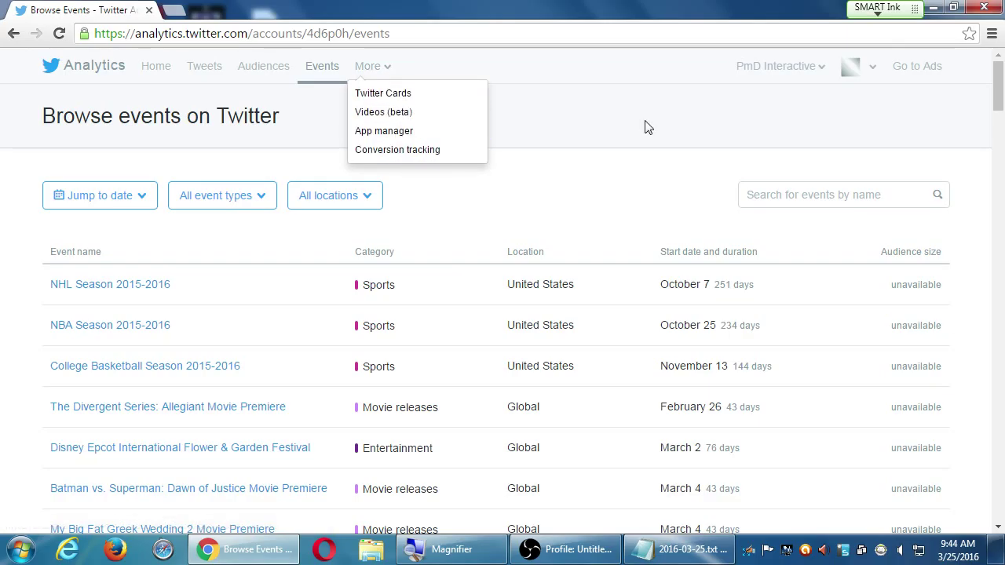
pyautogui.click(620, 132)
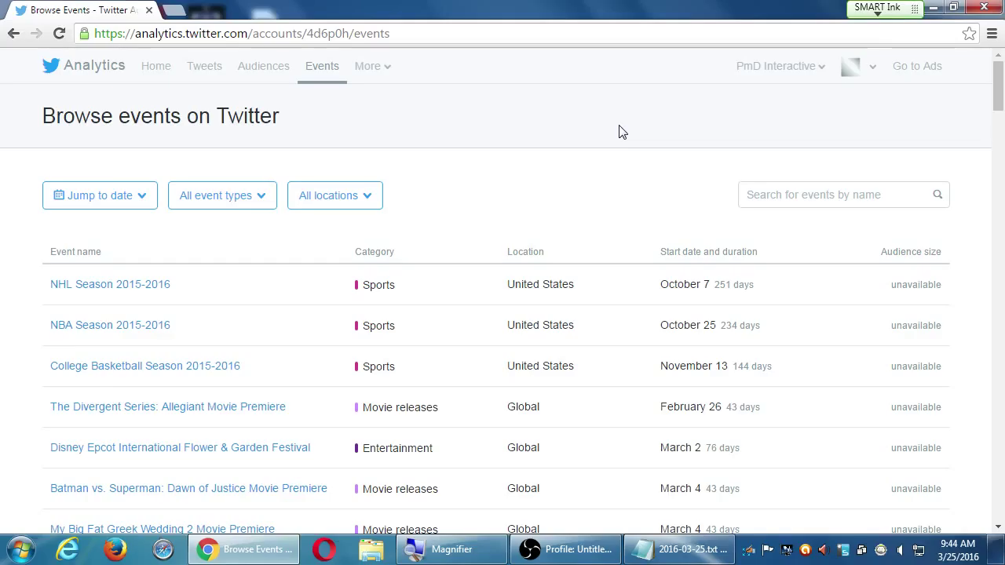
# - Return to the account home summary and open the avatar profile menu
pyautogui.click(149, 67)
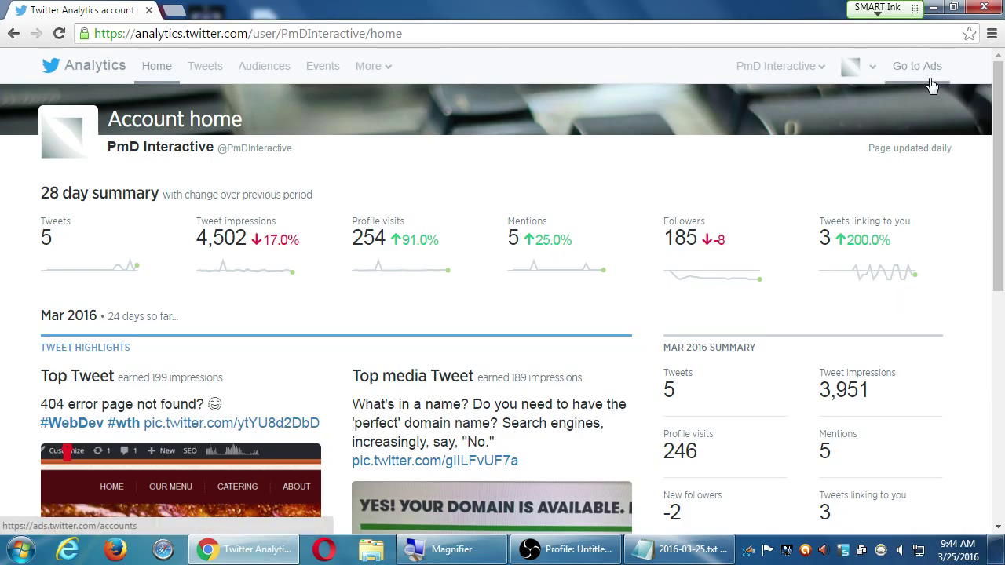
pyautogui.click(859, 72)
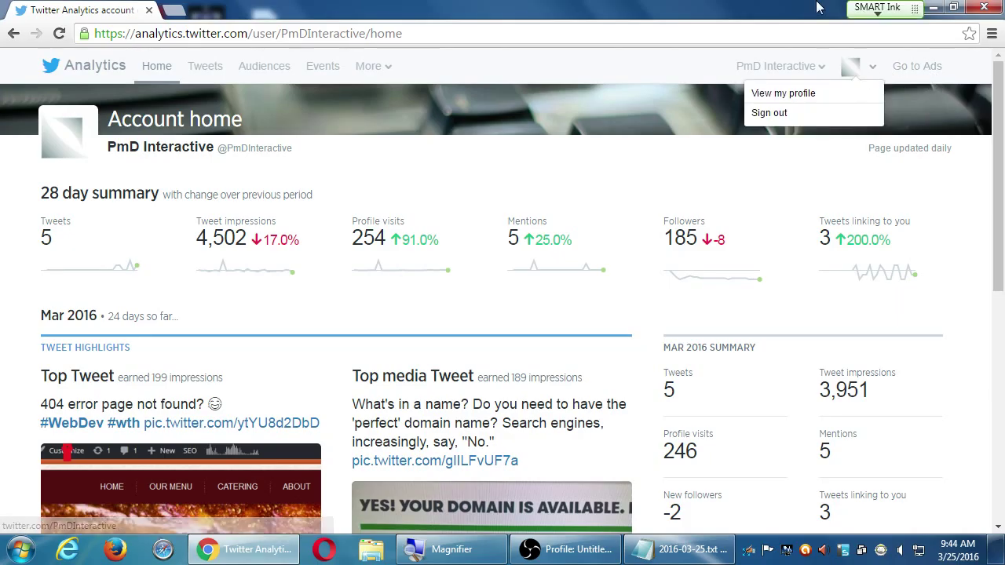
# - Go to Ads and review the All campaigns dashboard for Mar 11–25, 2016
pyautogui.click(917, 69)
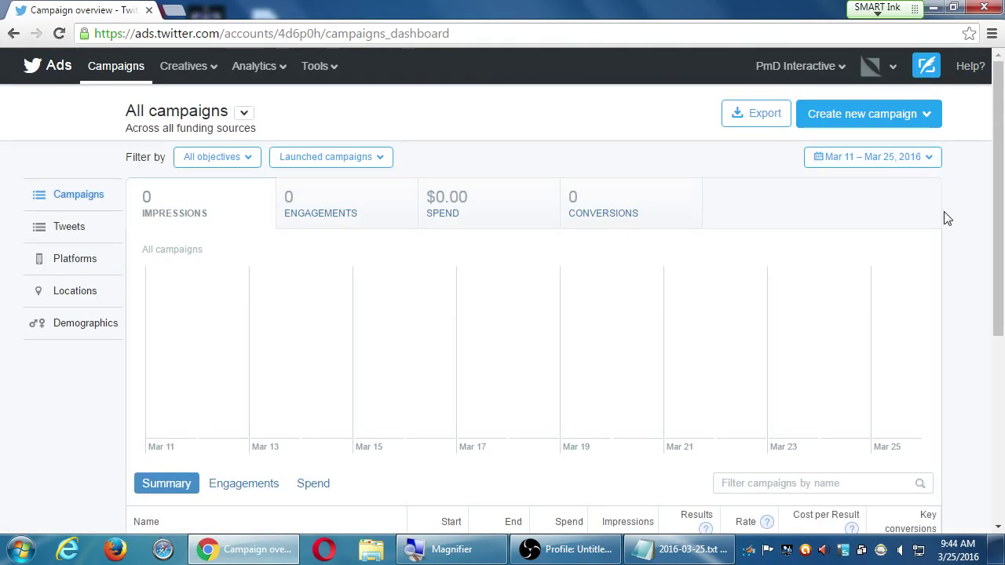
pyautogui.scroll(-4, 947, 217)
pyautogui.scroll(4, 949, 216)
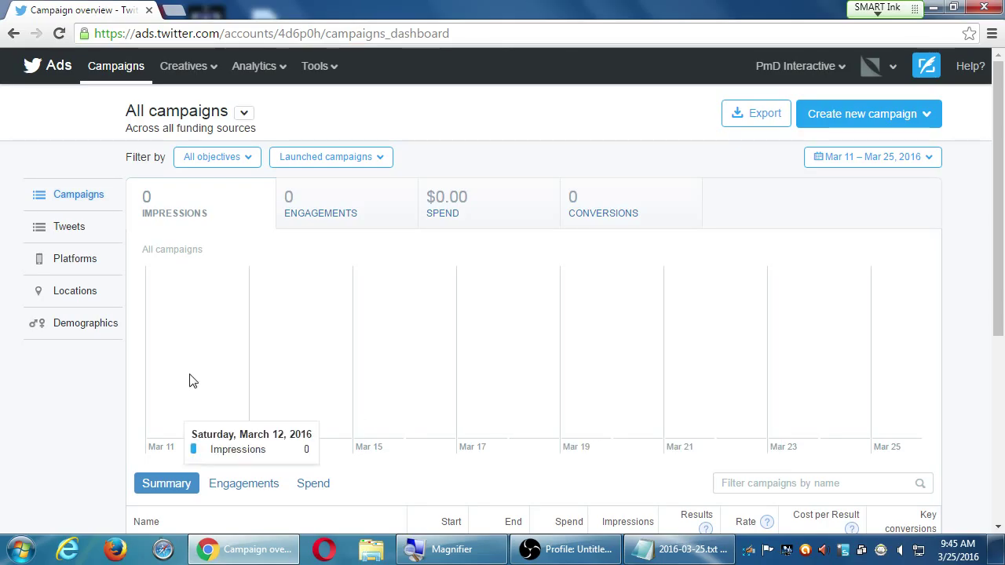
pyautogui.scroll(-4, 50, 387)
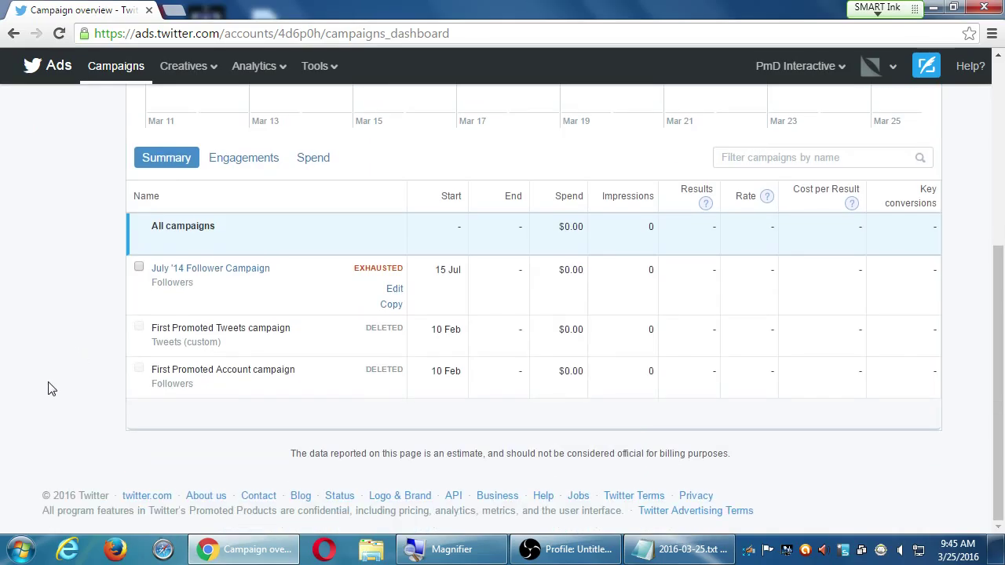
pyautogui.scroll(4, 50, 385)
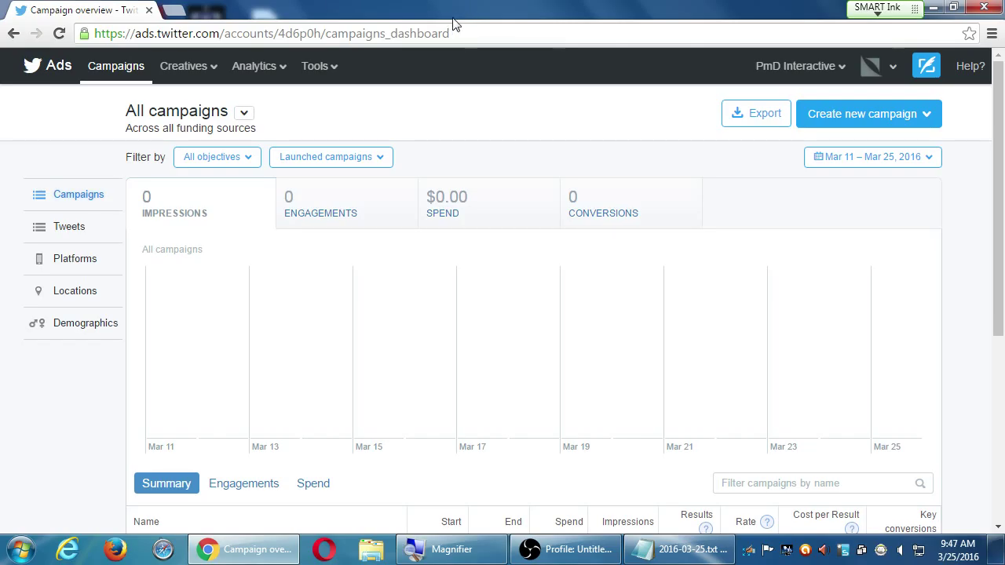
# - Navigate the tab to tweetdeck.twitter.com via the address bar
pyautogui.click(453, 30)
pyautogui.press('super+plus')
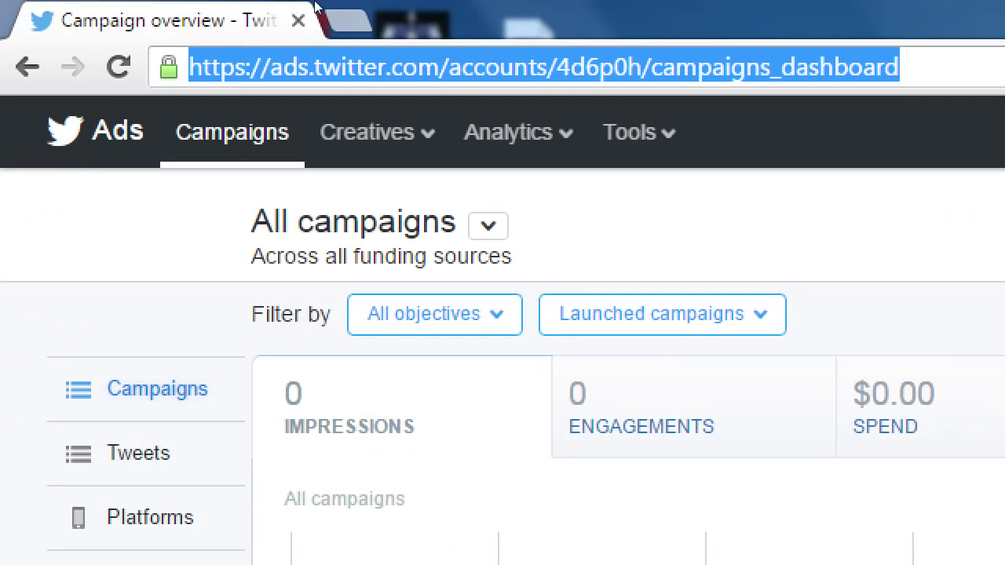
pyautogui.write('tweetdeck.')
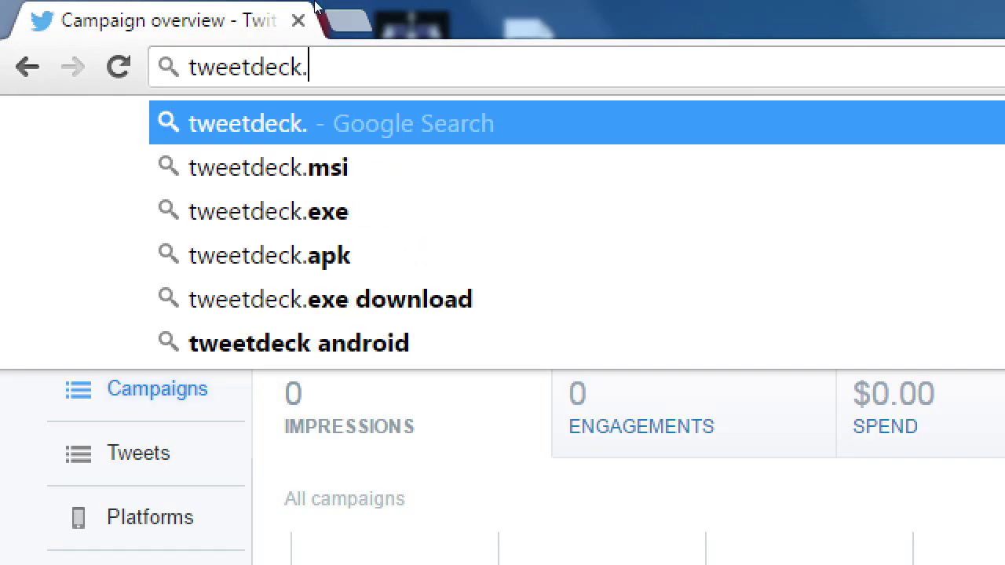
pyautogui.write('twitter.com')
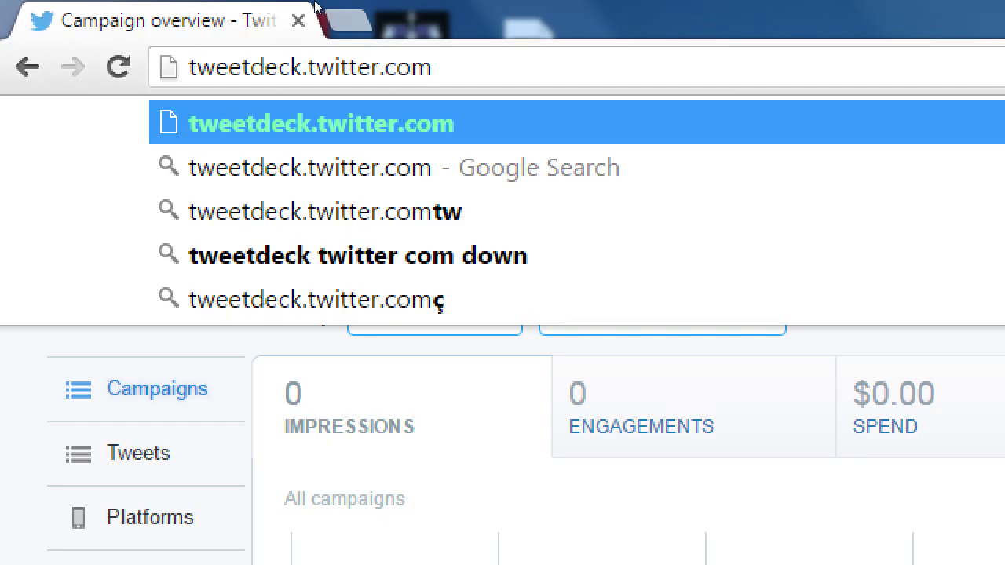
pyautogui.press('Return')
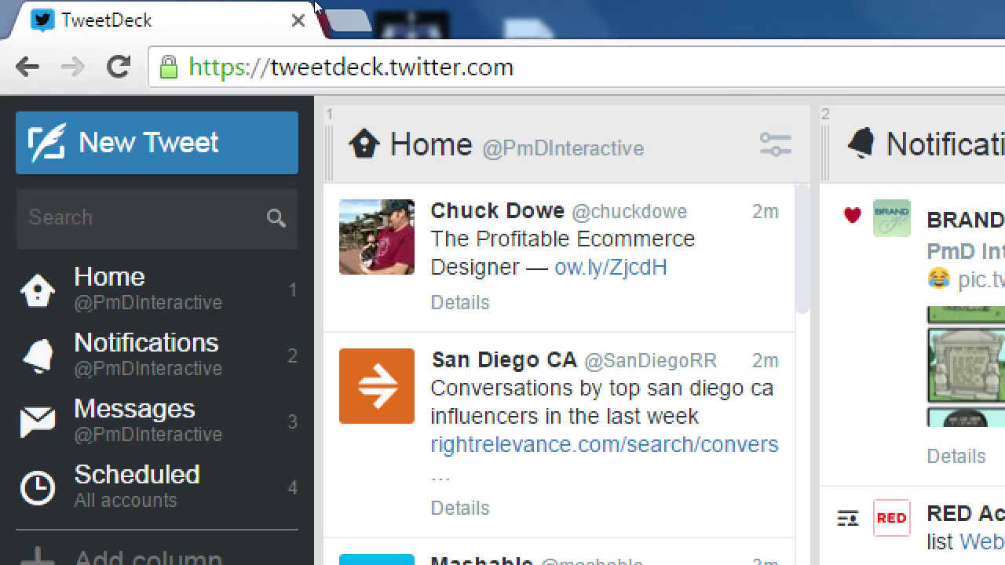
# - Zoom the screen magnifier back out once TweetDeck has loaded
pyautogui.press('super+minus')
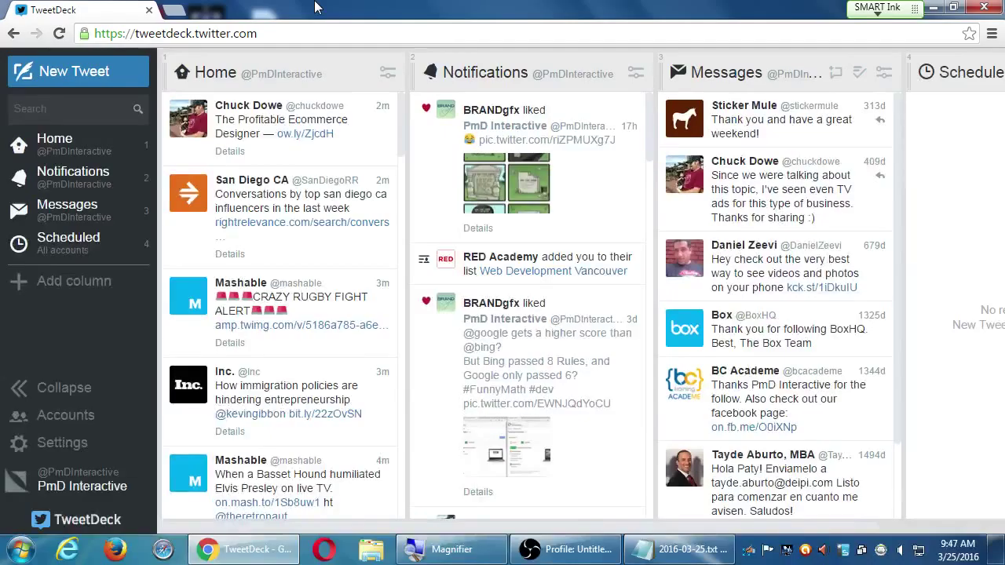
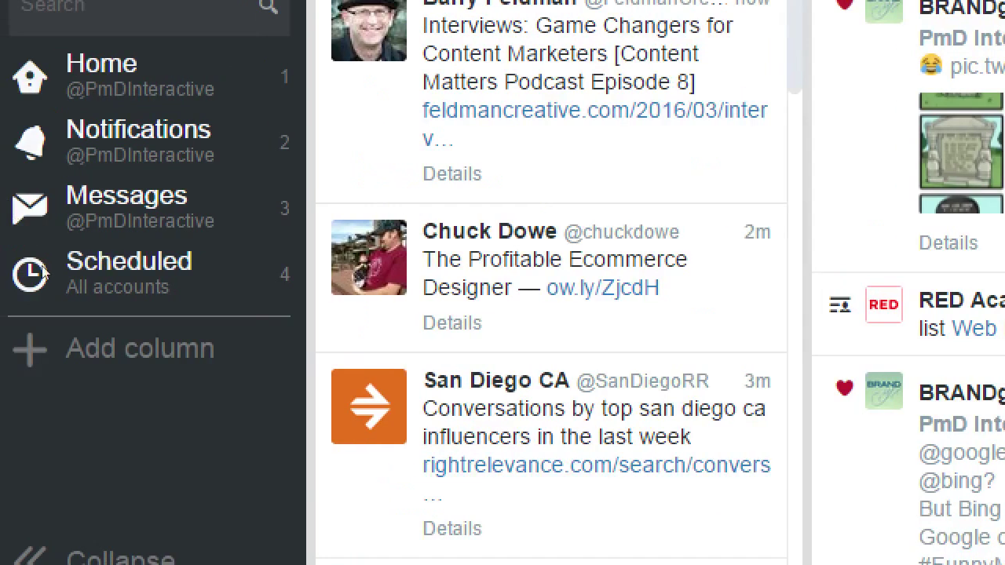
# - Search for 'cookies' and add the results as a column after Scheduled
pyautogui.click(77, 279)
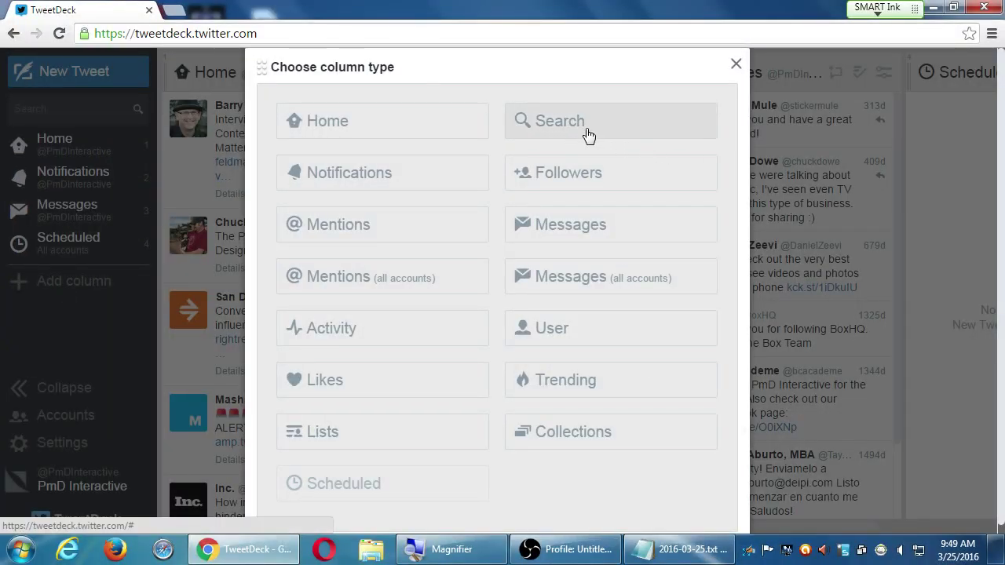
pyautogui.press('Escape')
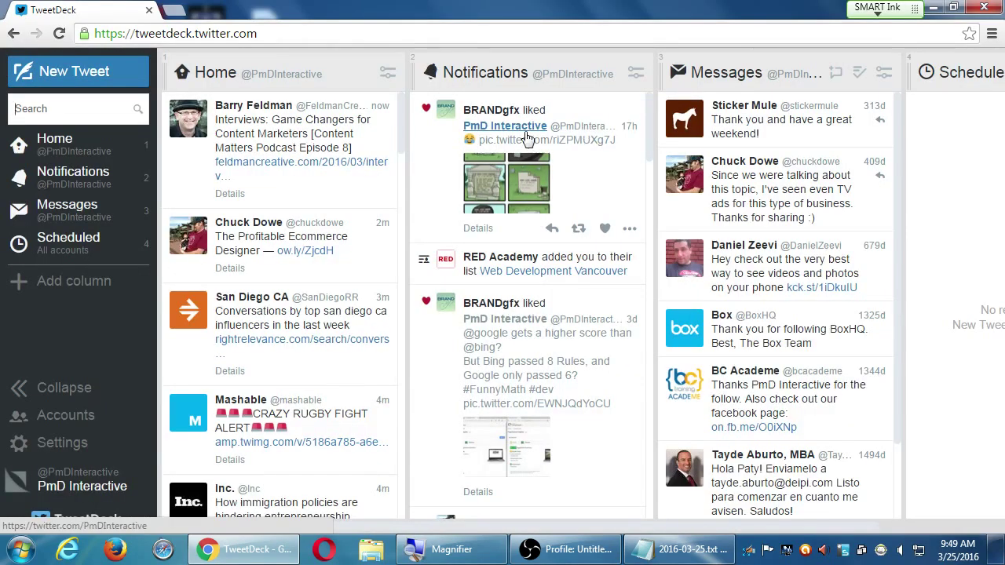
pyautogui.click(24, 108)
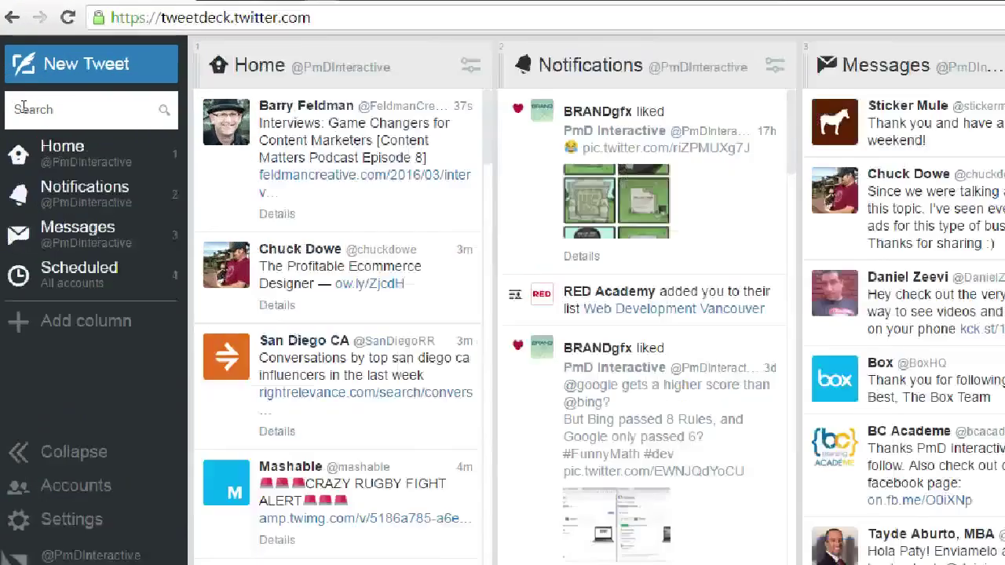
pyautogui.write('cookies')
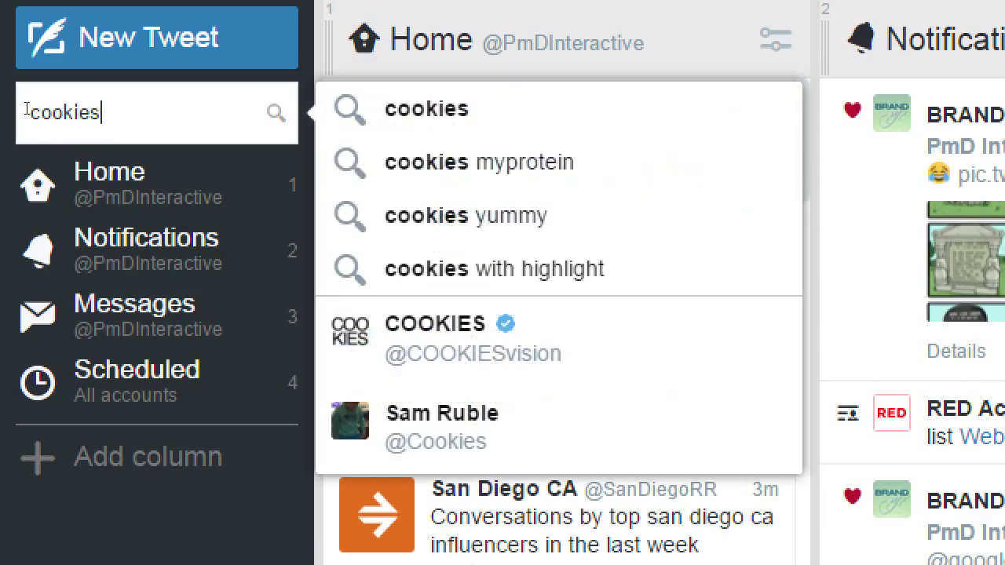
pyautogui.press('Return')
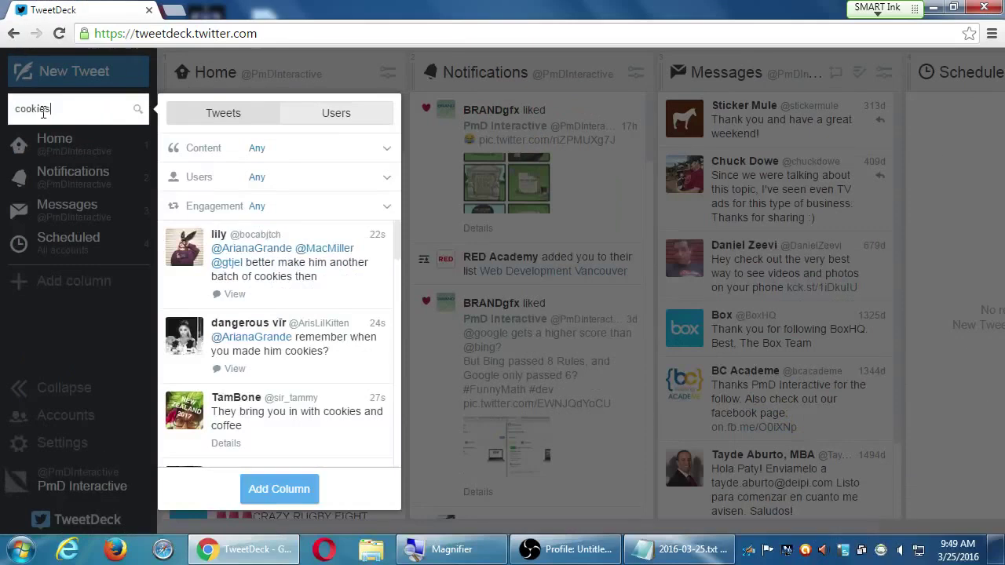
pyautogui.click(267, 489)
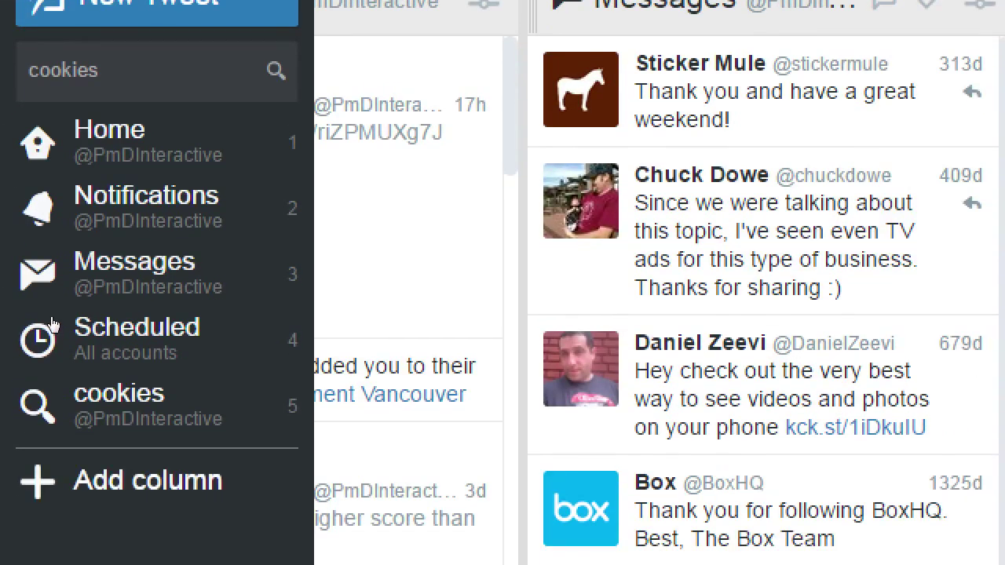
pyautogui.press('a')
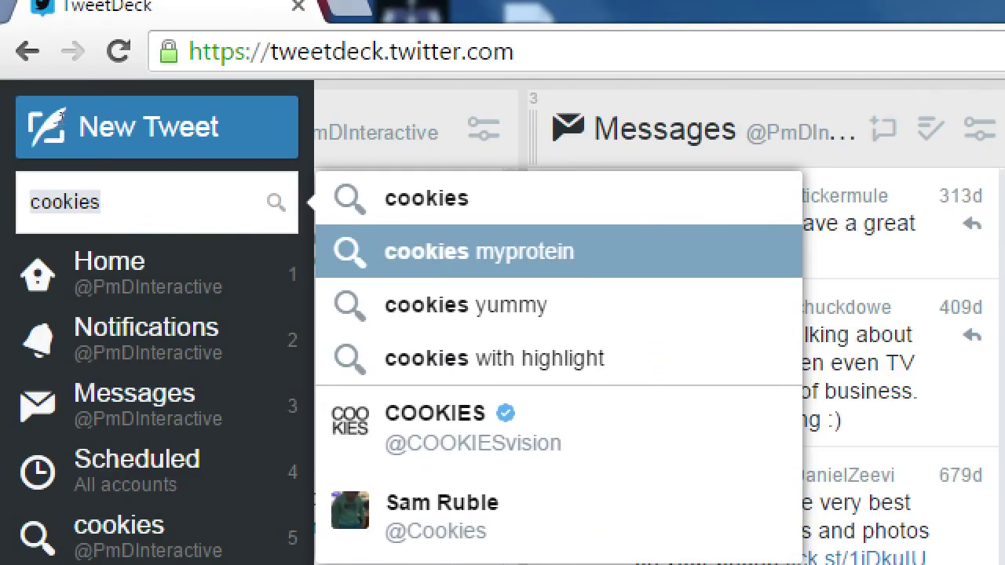
# - Search for 'march madness' and add the results as a sixth column
pyautogui.click(101, 202)
pyautogui.write('march nad')
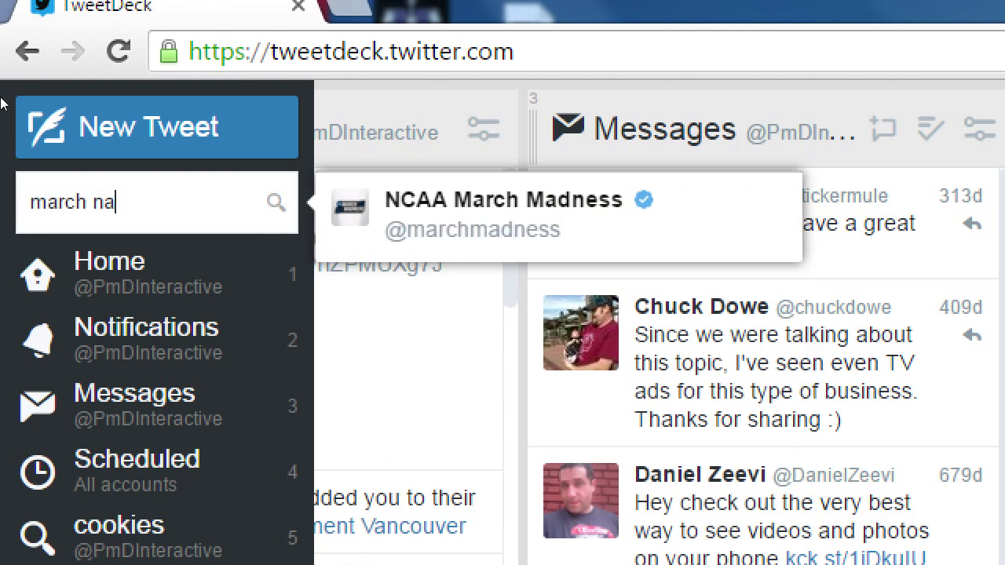
pyautogui.press('BackSpace')
pyautogui.press('BackSpace')
pyautogui.press('BackSpace')
pyautogui.write('madness')
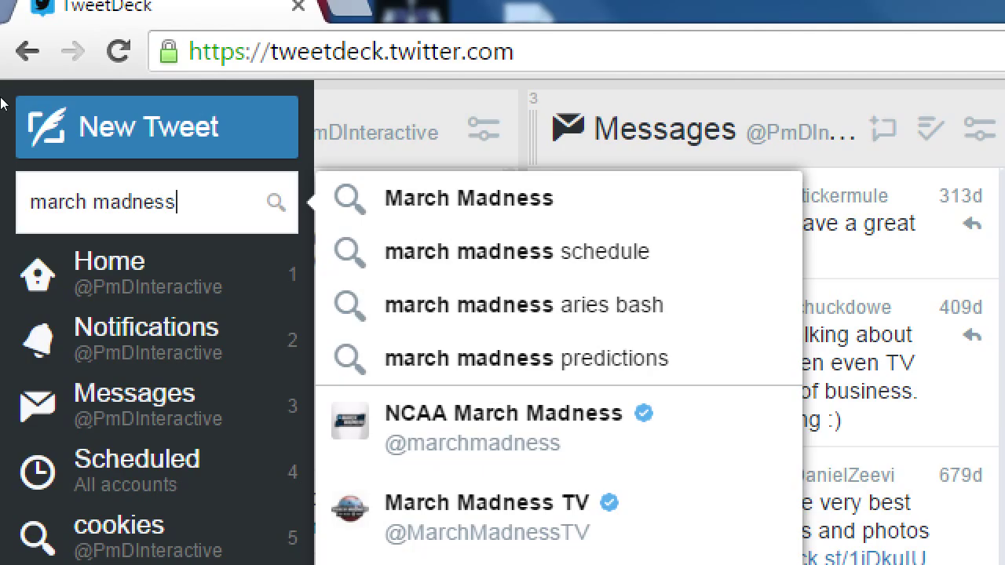
pyautogui.press('Return')
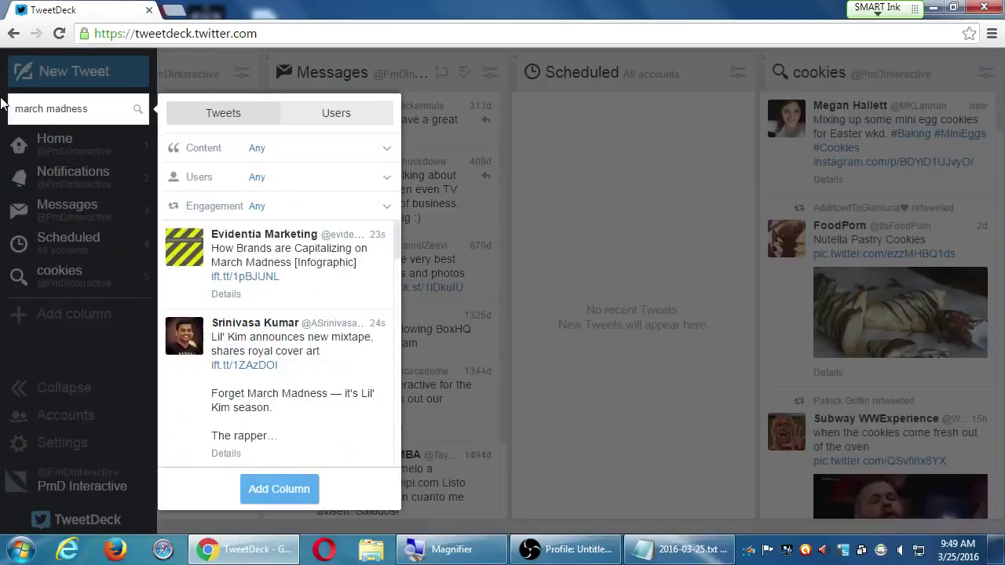
pyautogui.click(269, 487)
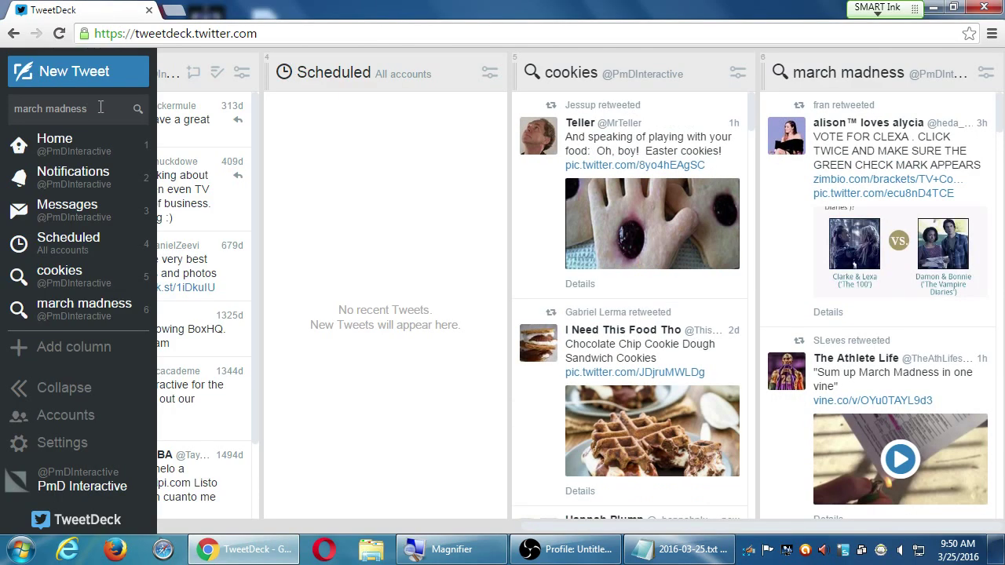
# - Replace the search text with '#pmdinteractive' and add its results as a seventh column
pyautogui.click(17, 106)
pyautogui.hotkey('ctrl', 'a')
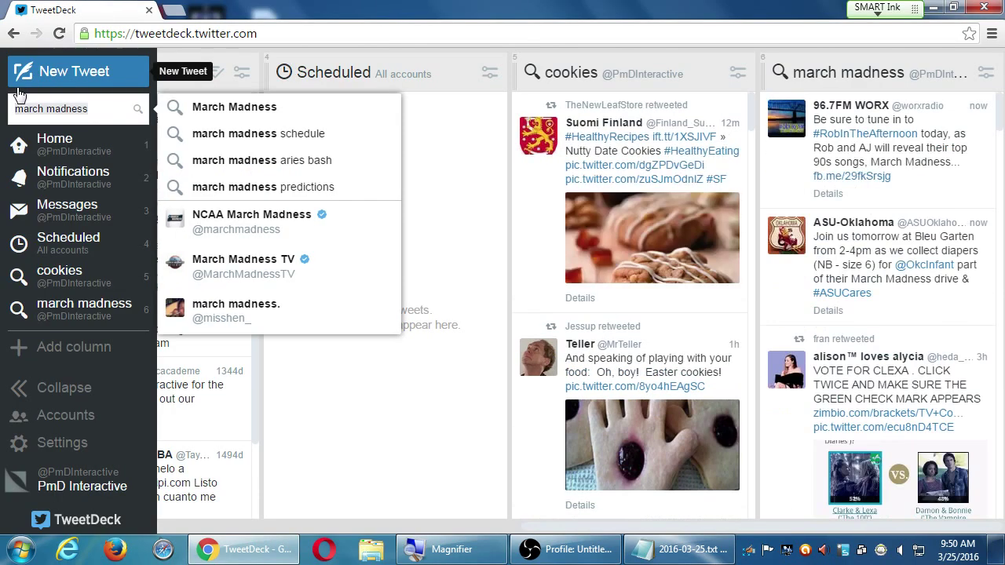
pyautogui.write('#pmdinteractive')
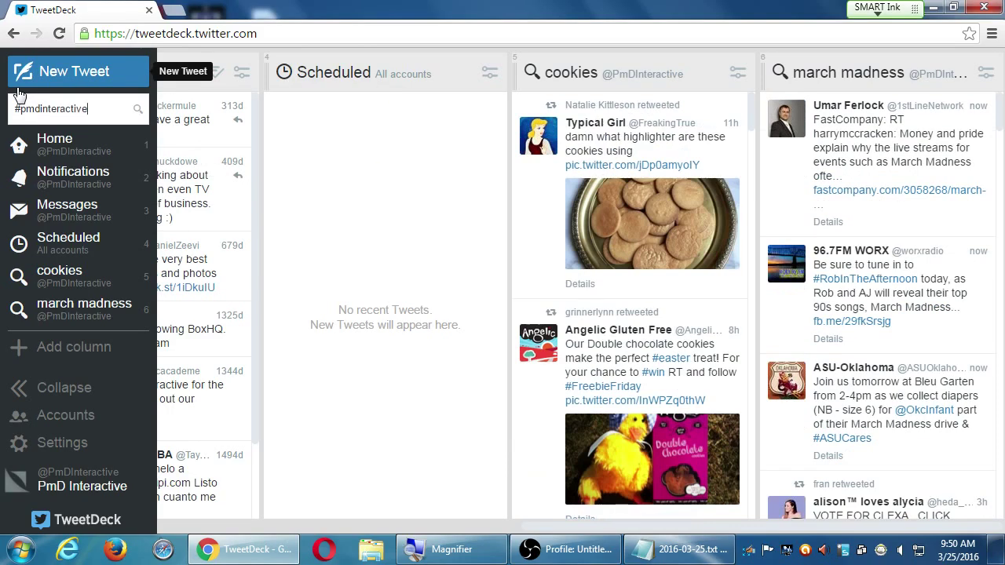
pyautogui.press('Return')
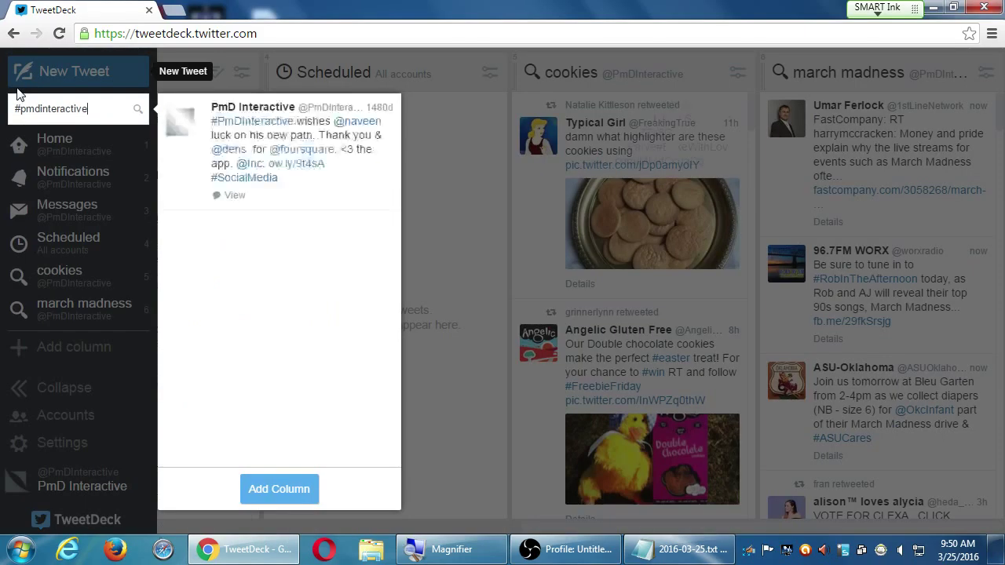
pyautogui.click(288, 486)
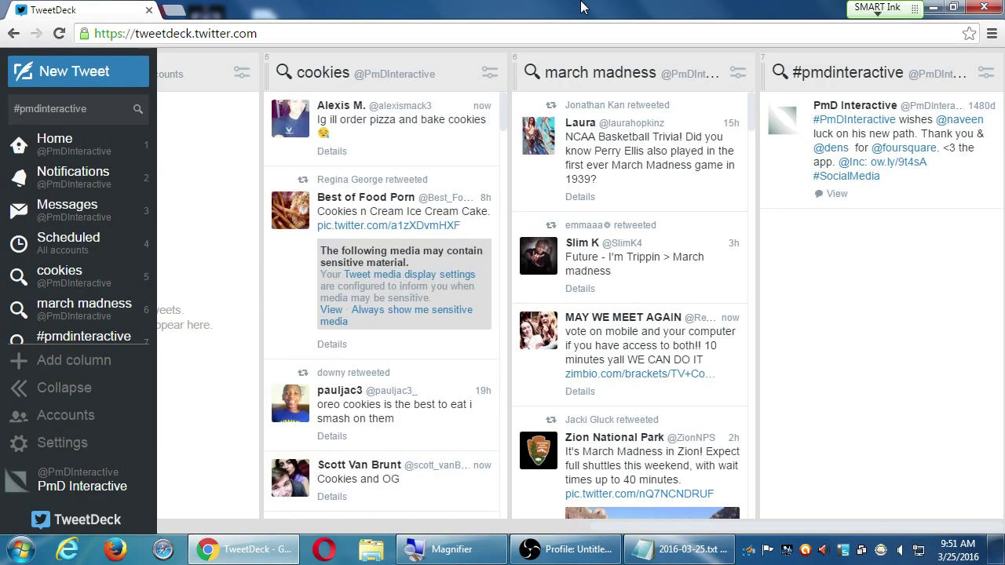
# - Remove the cookies, march madness and #pmdinteractive search columns from their header menus
pyautogui.click(489, 72)
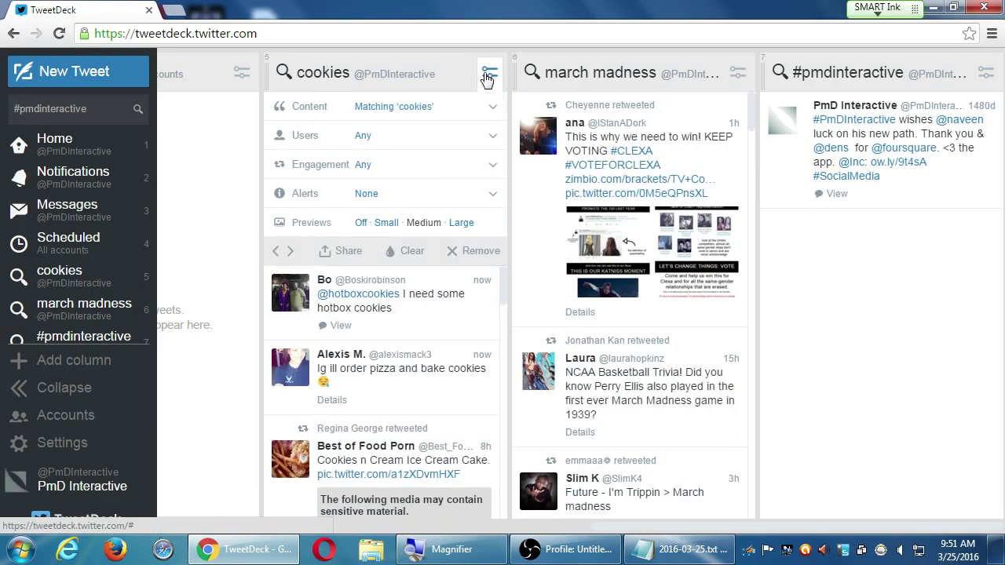
pyautogui.click(475, 250)
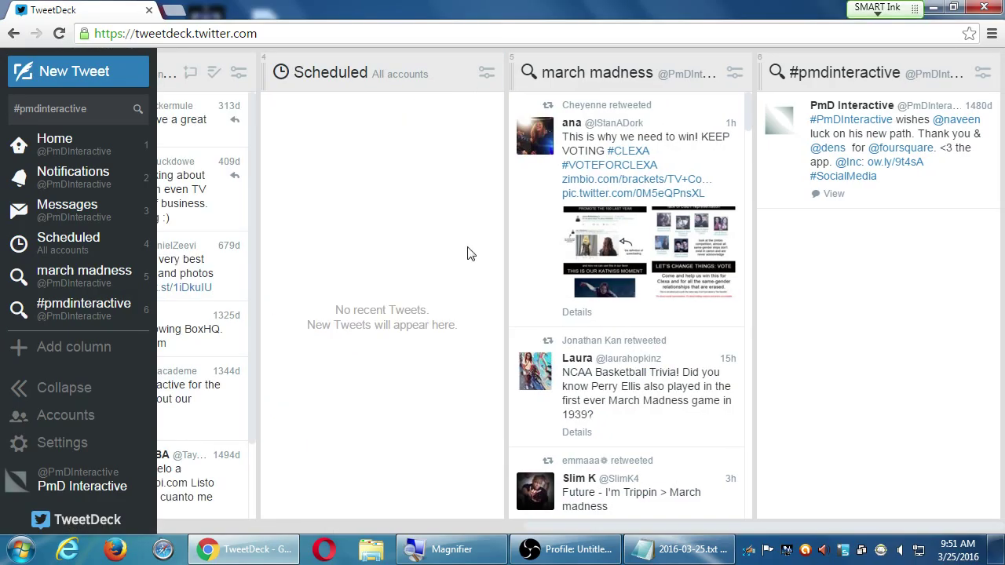
pyautogui.click(734, 72)
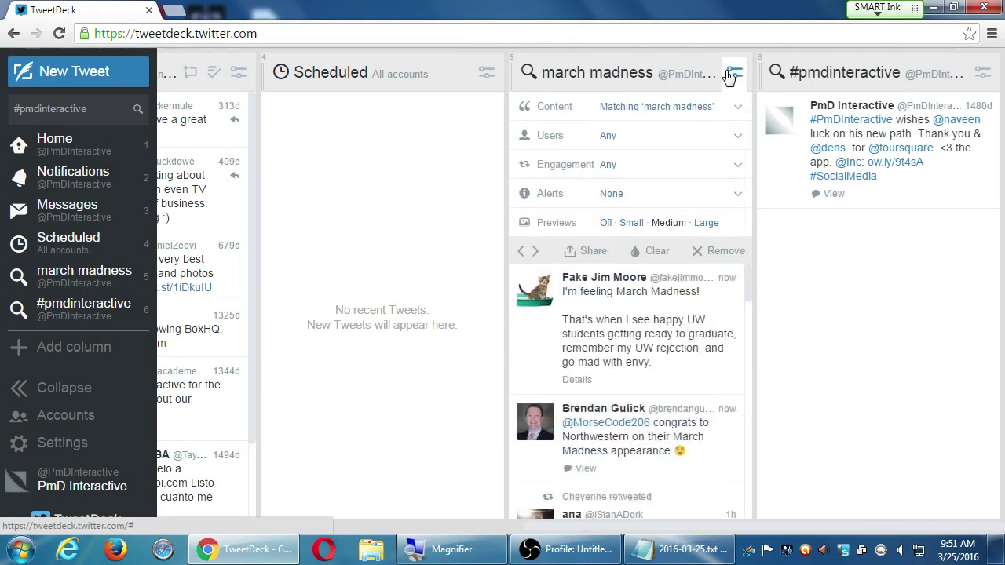
pyautogui.click(719, 251)
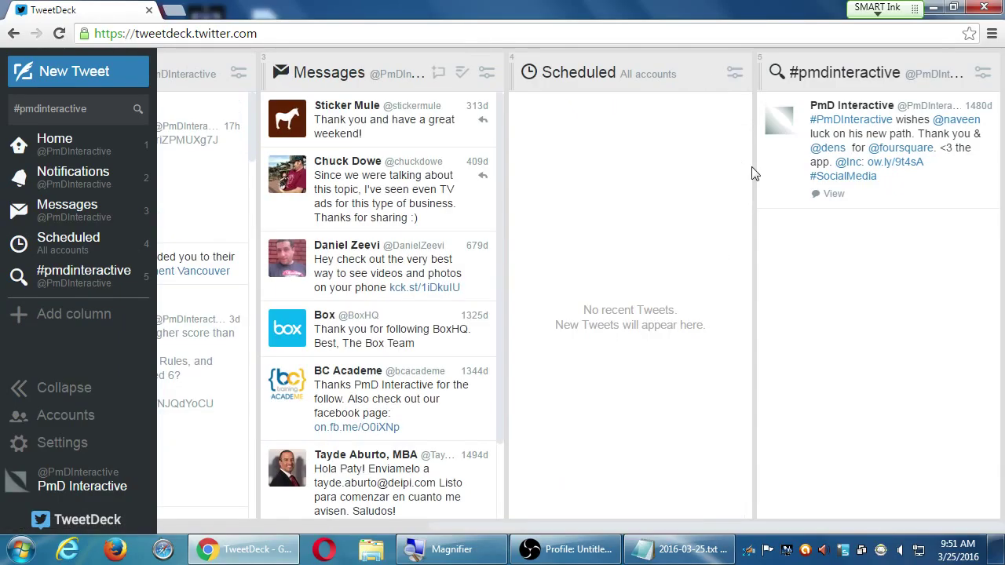
pyautogui.click(982, 72)
pyautogui.click(962, 252)
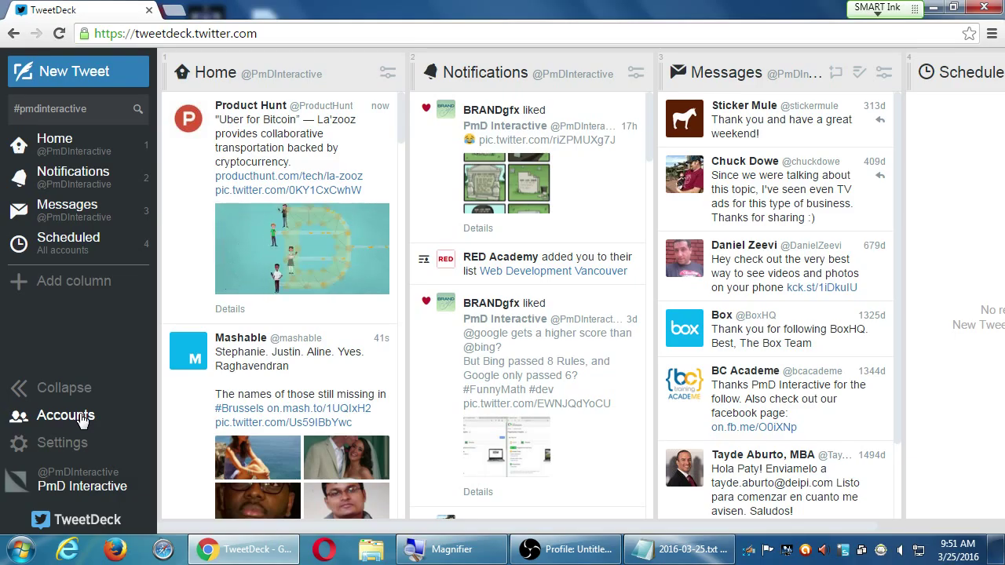
# - Review the Twitter account panel: 1,066 tweets, 100 following, 185 followers, Default account status
pyautogui.click(81, 418)
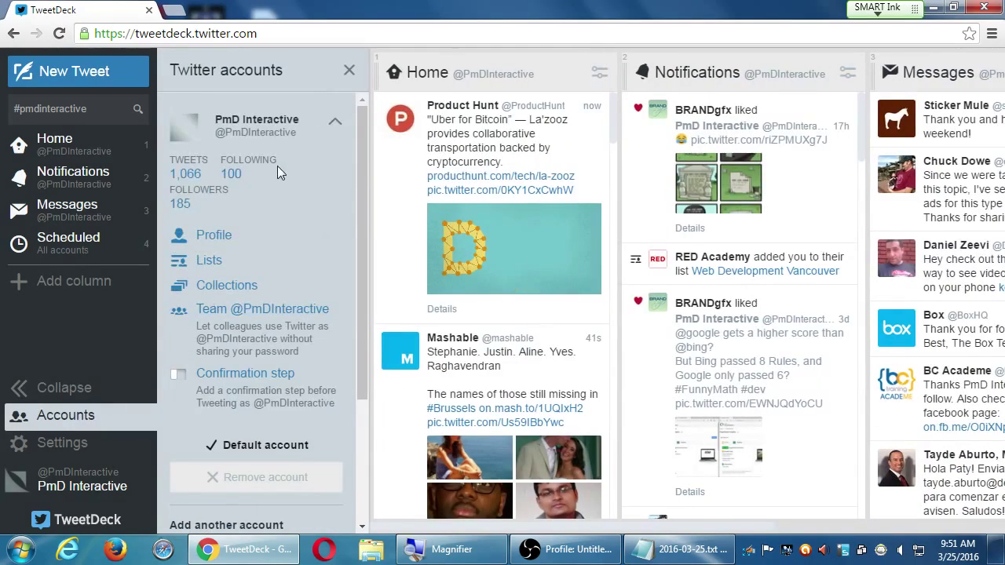
pyautogui.scroll(-3, 282, 175)
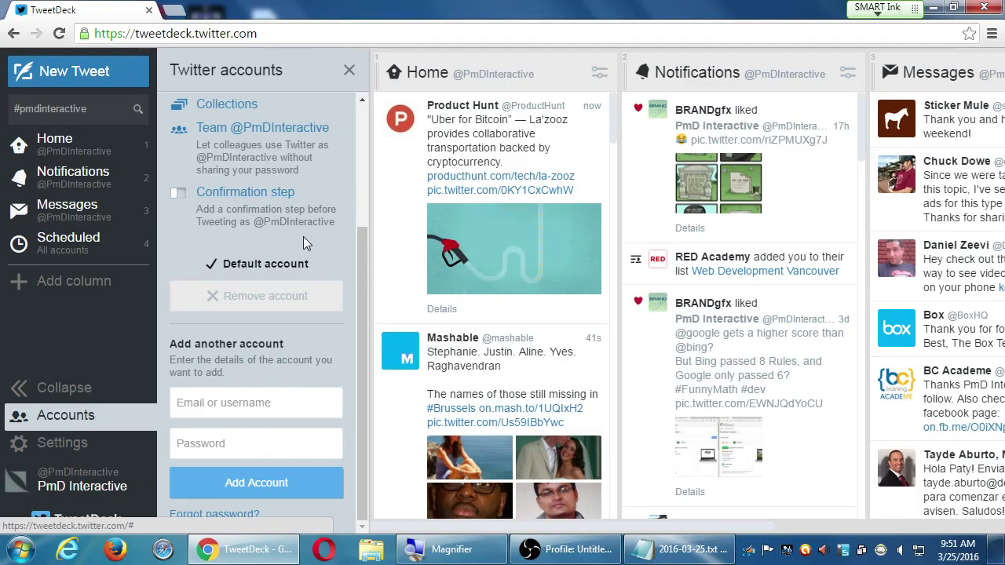
pyautogui.scroll(3, 302, 246)
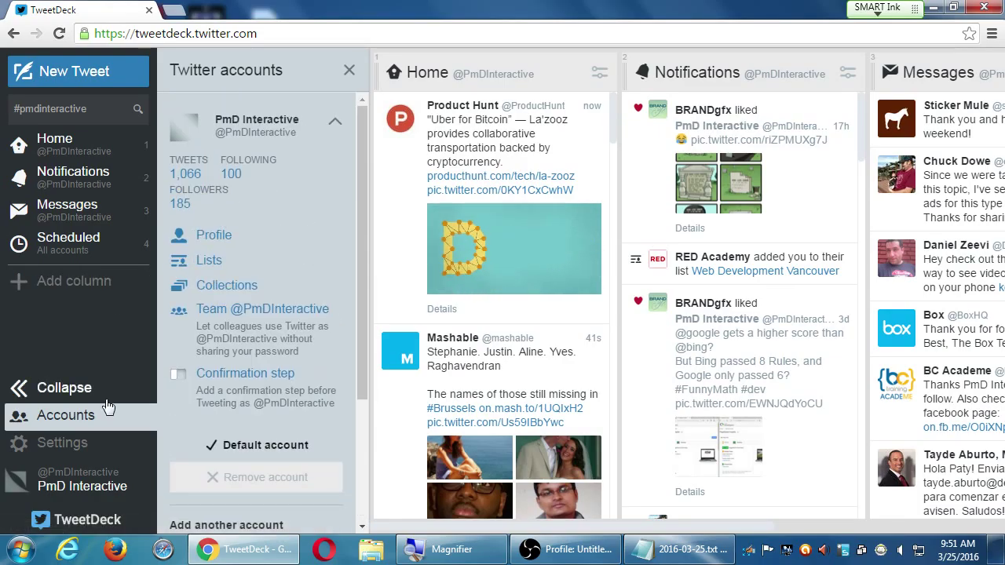
pyautogui.click(75, 443)
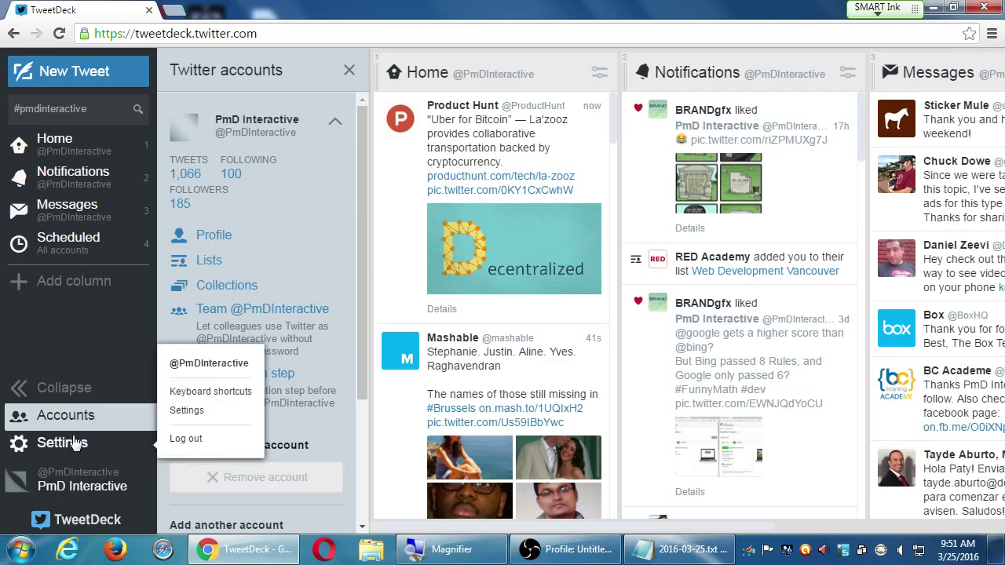
pyautogui.click(70, 343)
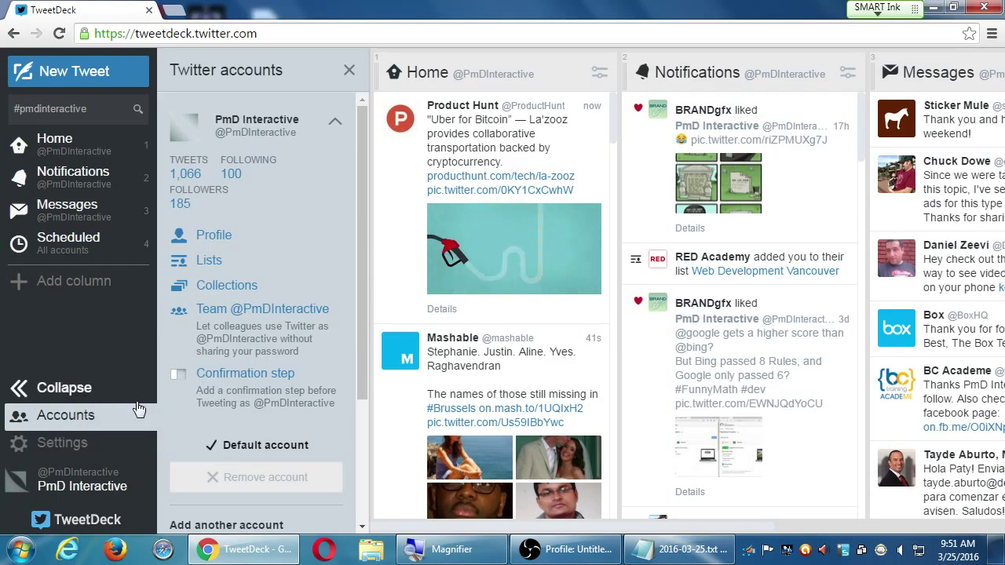
pyautogui.moveTo(366, 312); pyautogui.dragTo(318, 454)
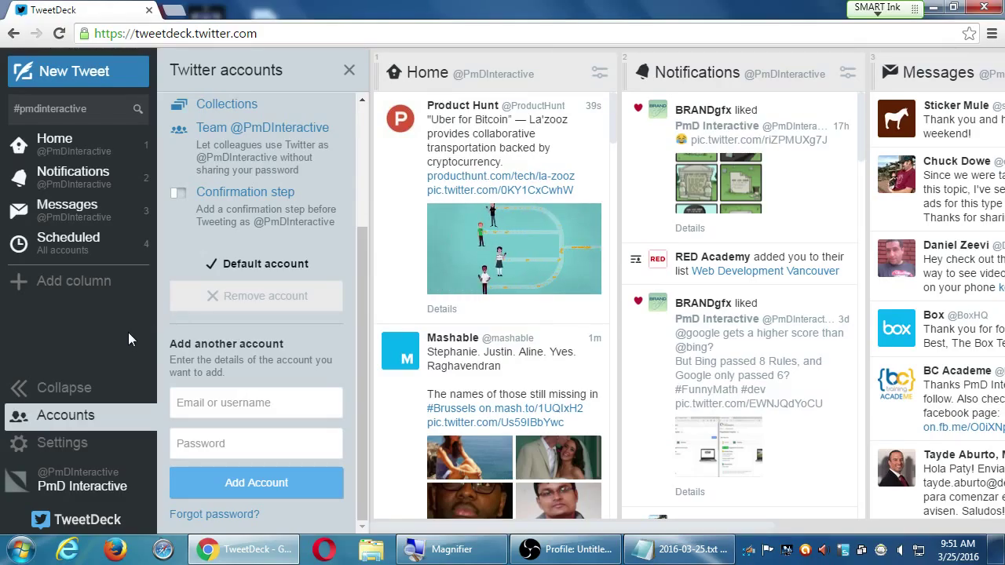
pyautogui.scroll(3, 230, 354)
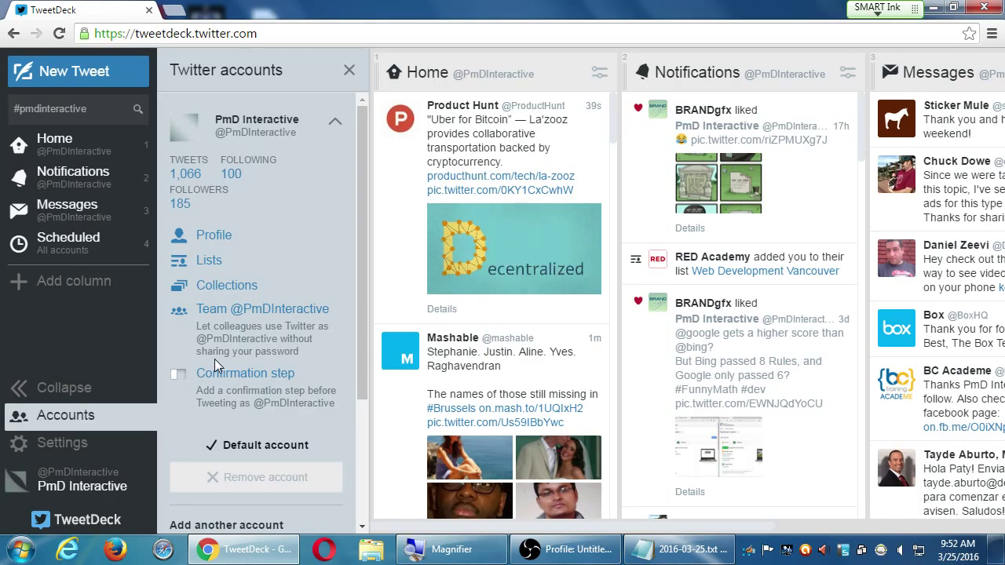
pyautogui.click(66, 142)
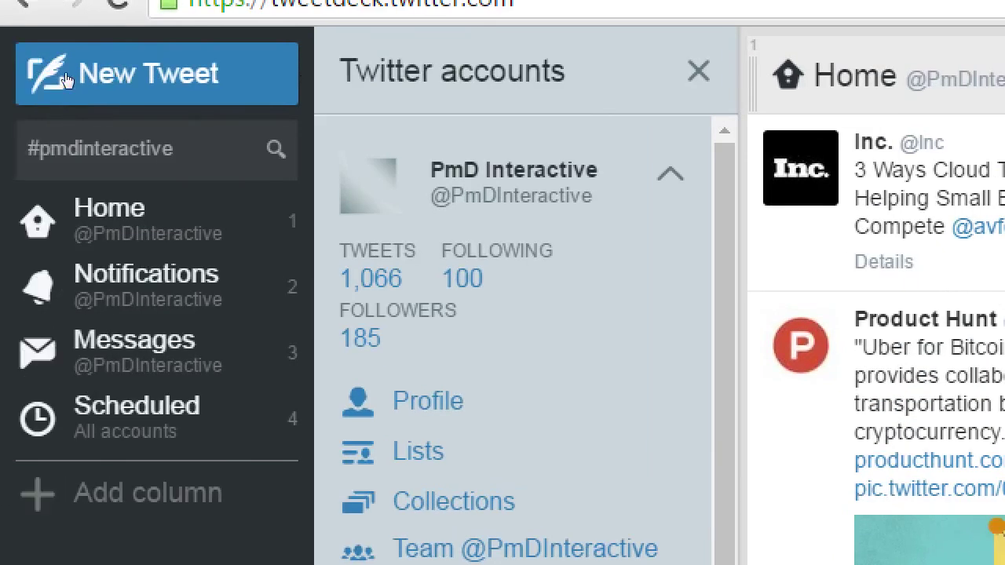
# - Bring up the new tweet composer and close it without posting
pyautogui.click(37, 70)
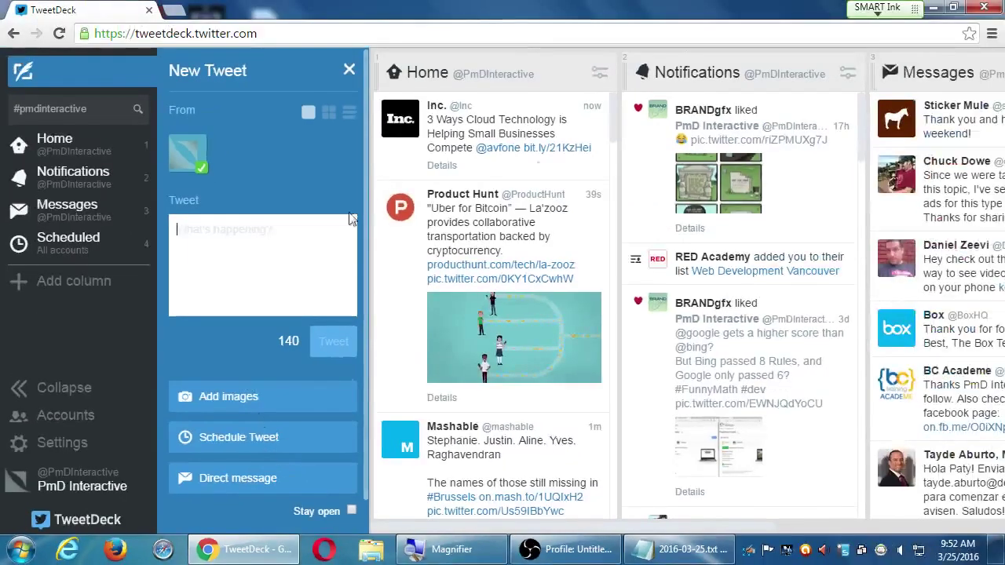
pyautogui.click(349, 70)
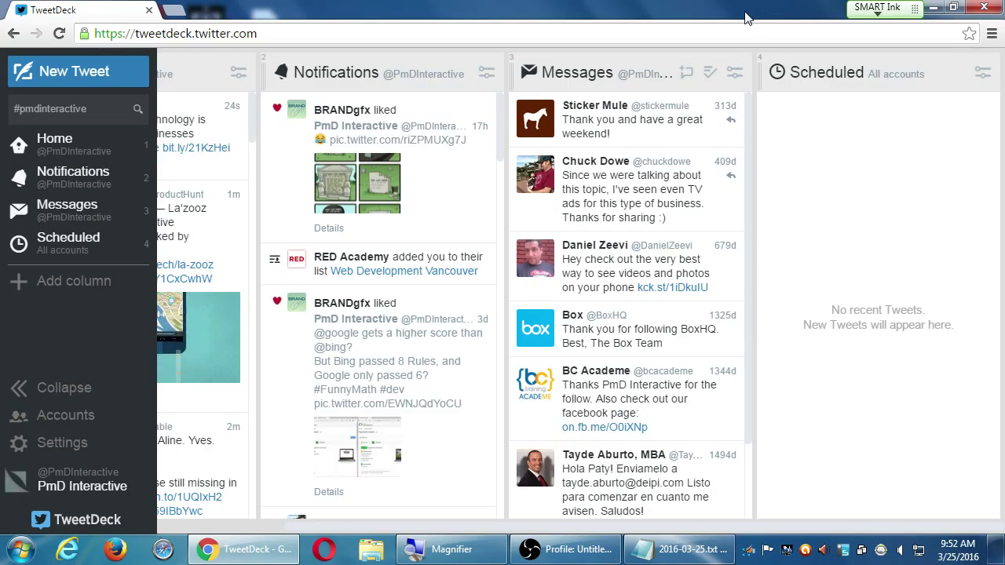
# - Go to twitter.com and view the account's Settings page, zoomed in
pyautogui.click(564, 33)
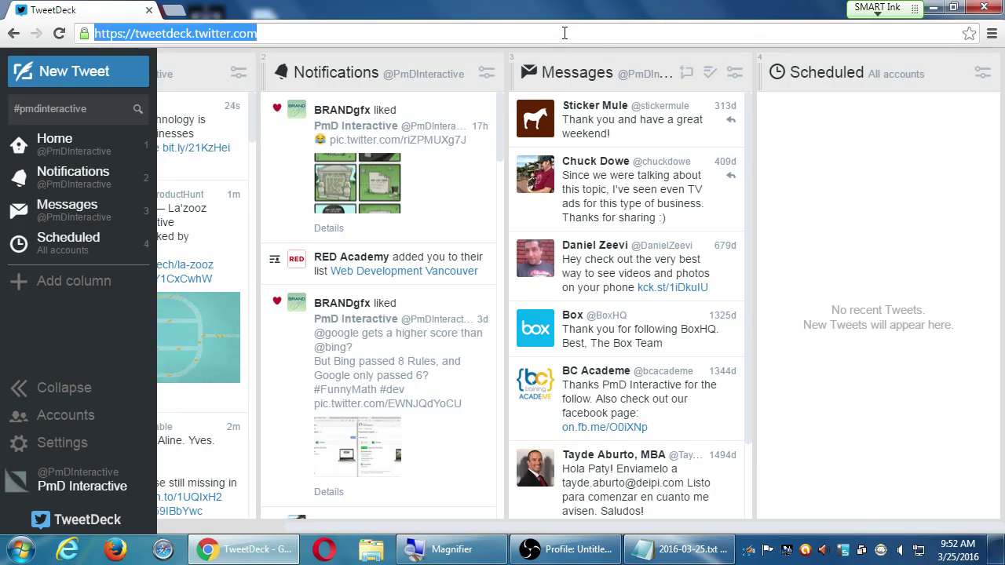
pyautogui.write('twitter')
pyautogui.press('Return')
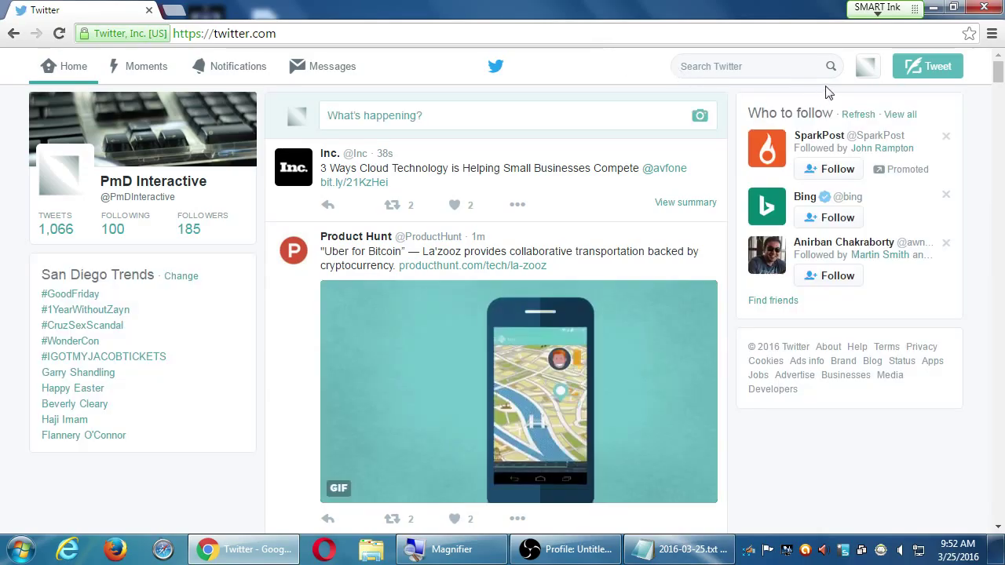
pyautogui.click(864, 67)
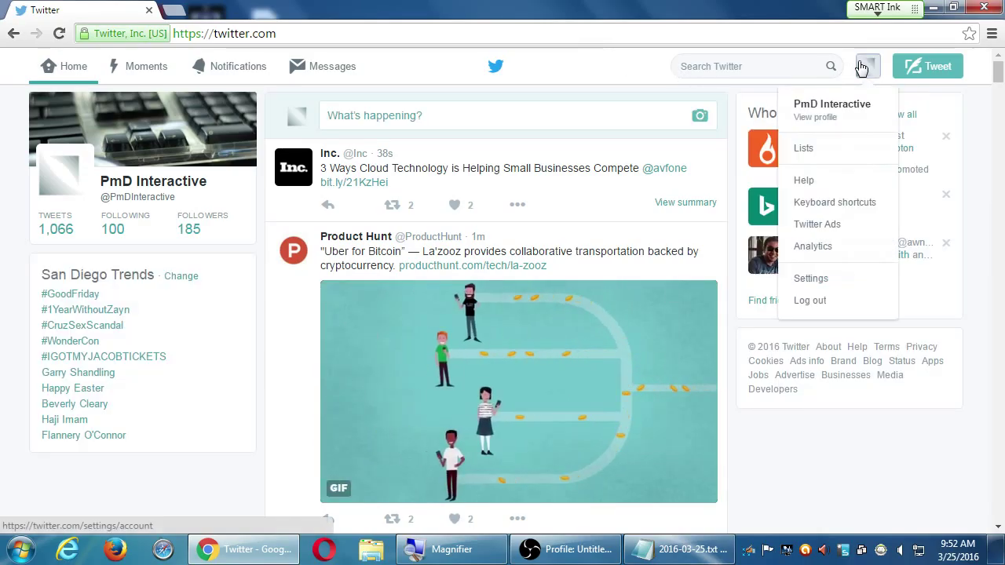
pyautogui.click(810, 278)
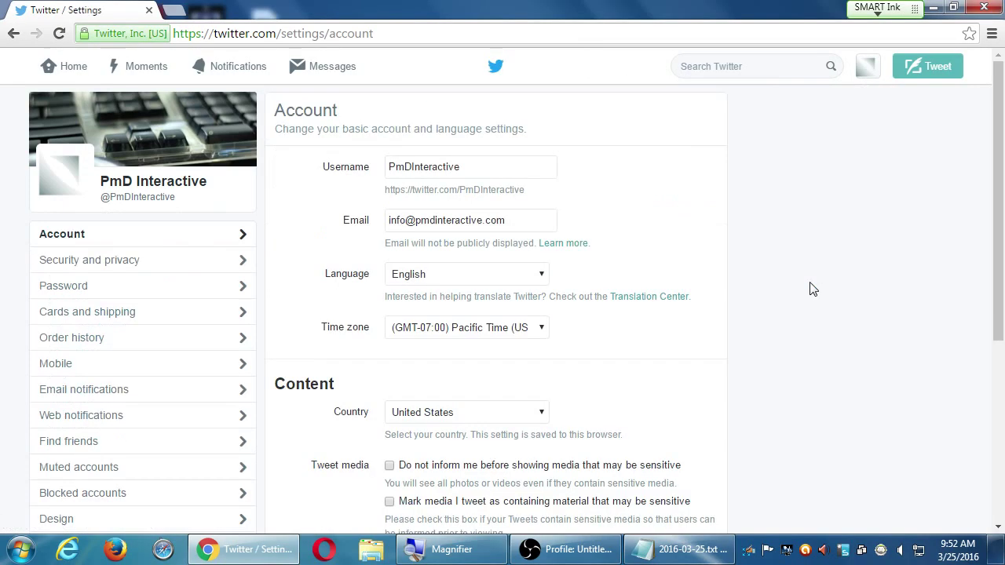
pyautogui.scroll(-5, 813, 289)
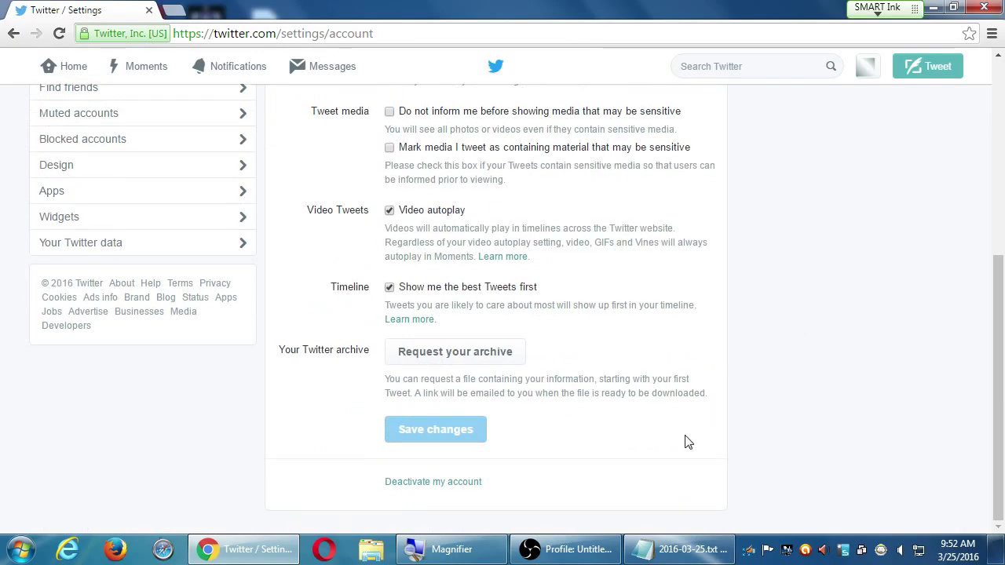
pyautogui.press('super+plus')
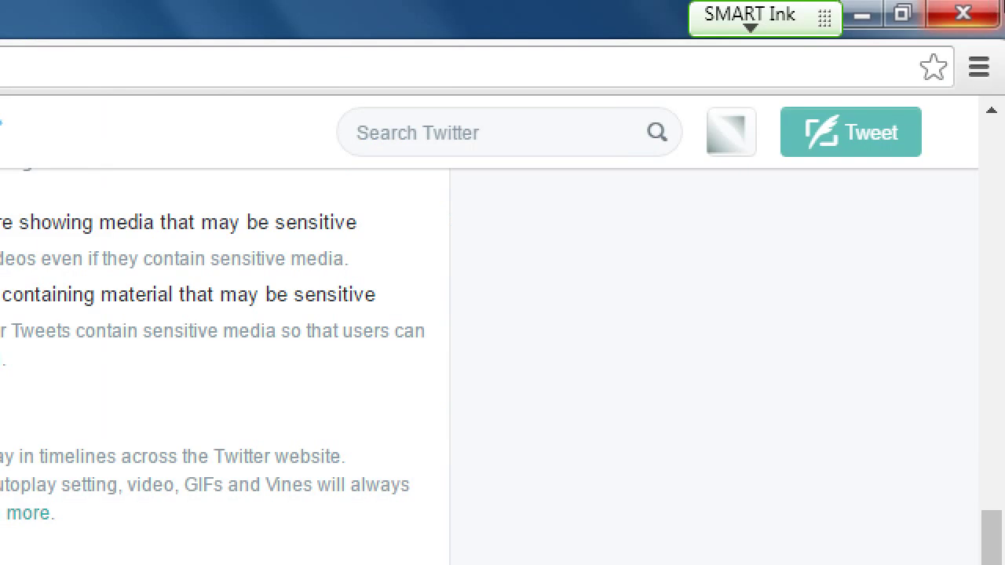
# - Return to Account settings, scroll through it, and log out of Twitter
pyautogui.click(240, 33)
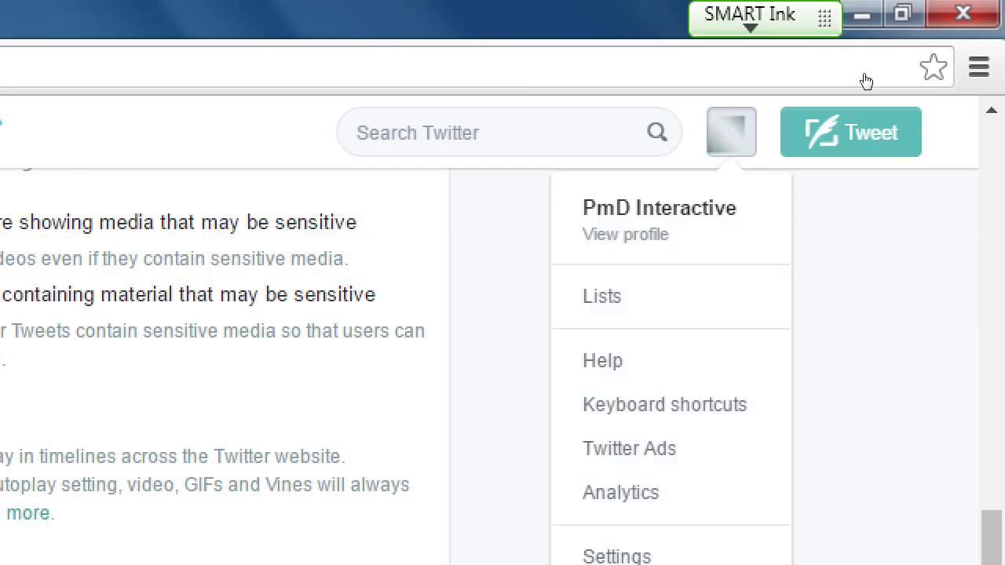
pyautogui.press('Up')
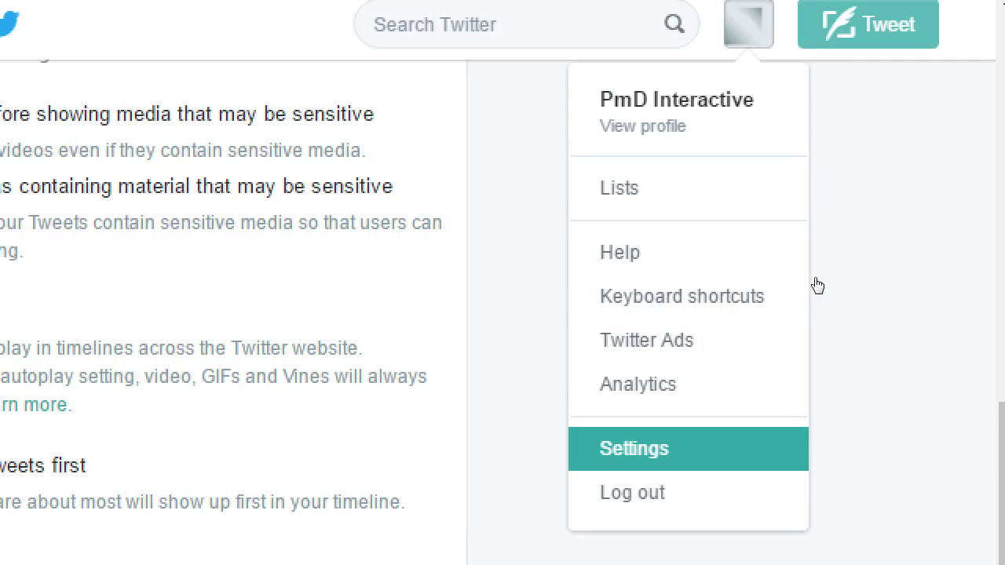
pyautogui.press('Return')
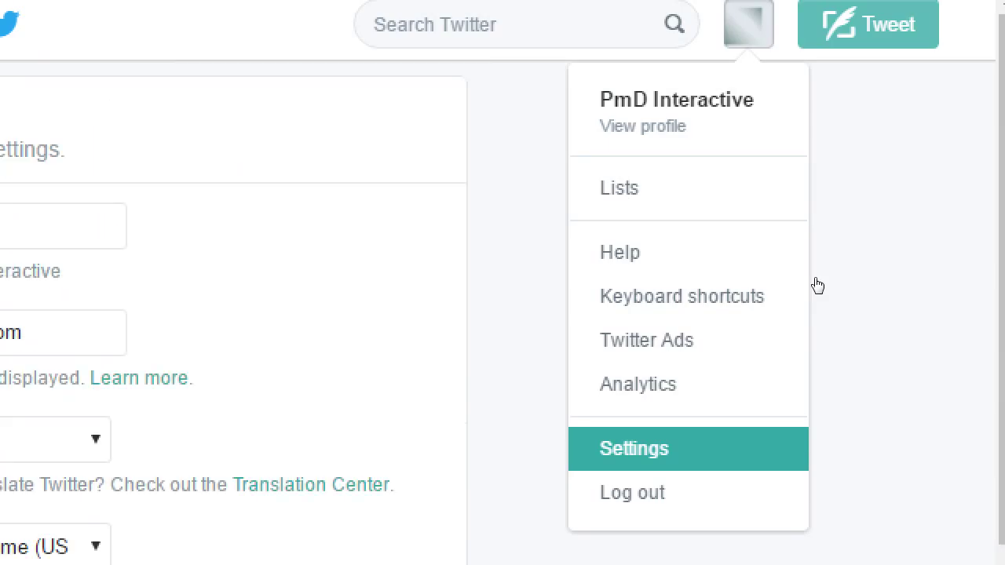
pyautogui.scroll(-5, 357, 288)
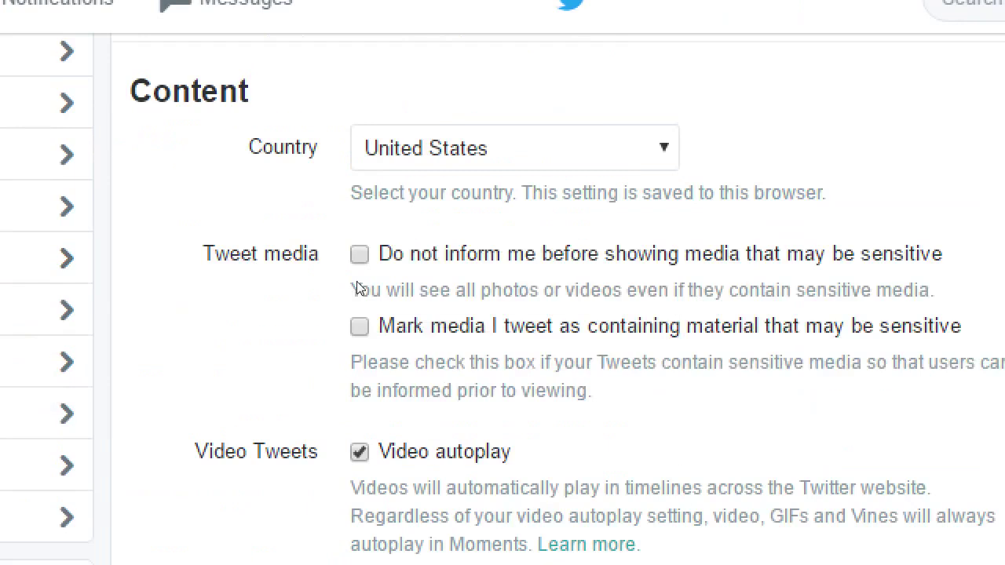
pyautogui.scroll(-2, 357, 288)
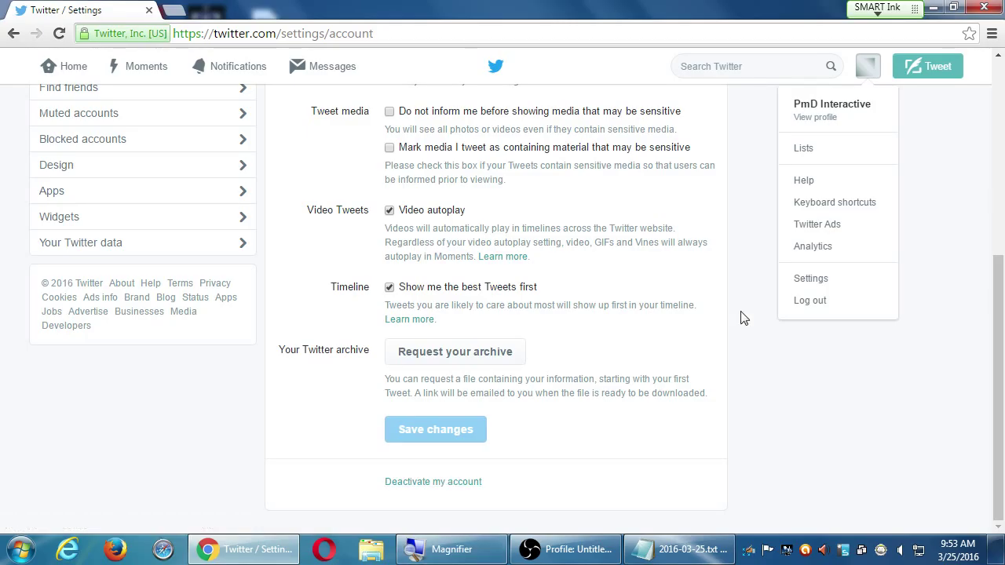
pyautogui.click(807, 301)
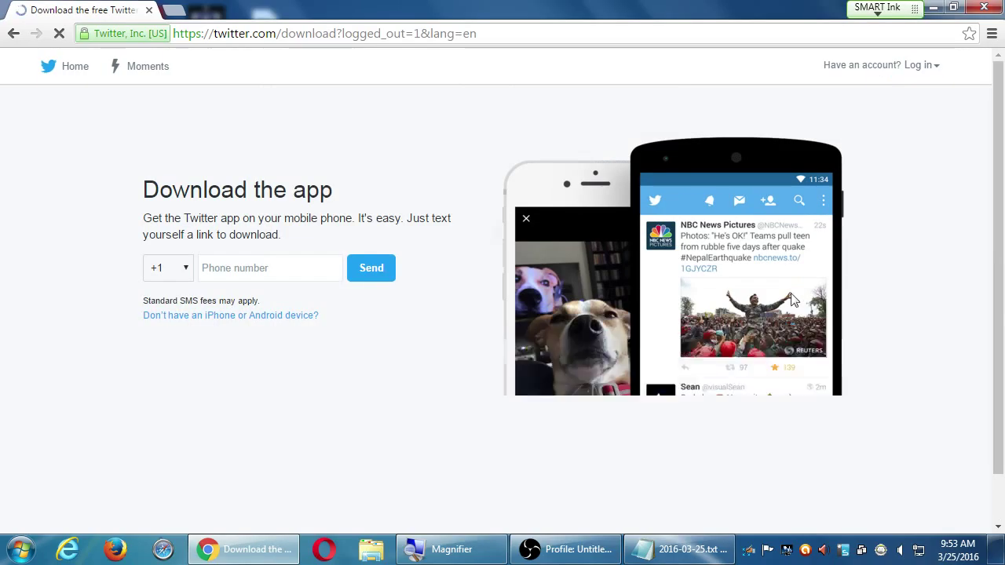
# - Load plus.google.com, strip /collections/featured from the URL, and snap Chrome to the left half
pyautogui.click(537, 36)
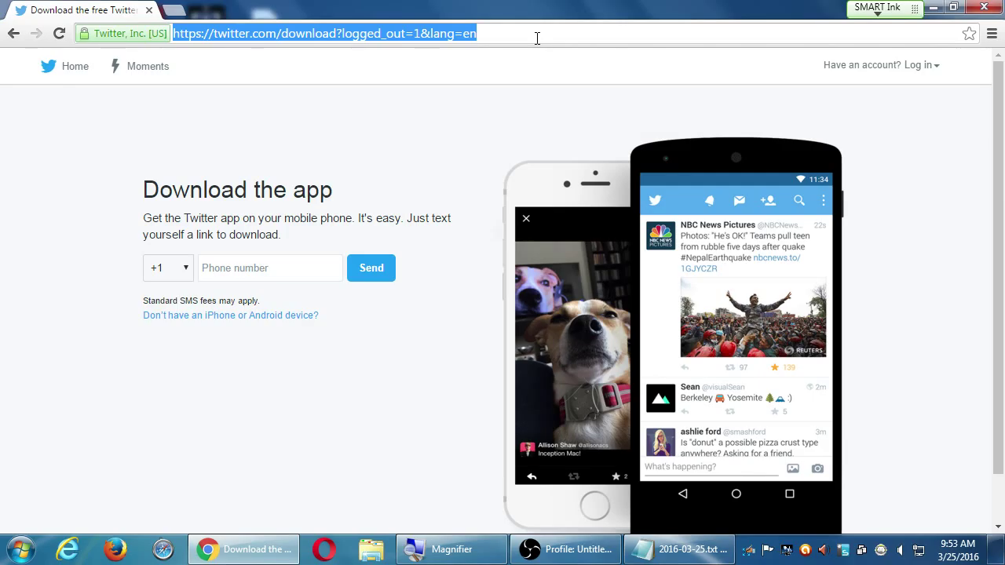
pyautogui.write('plus.google.com')
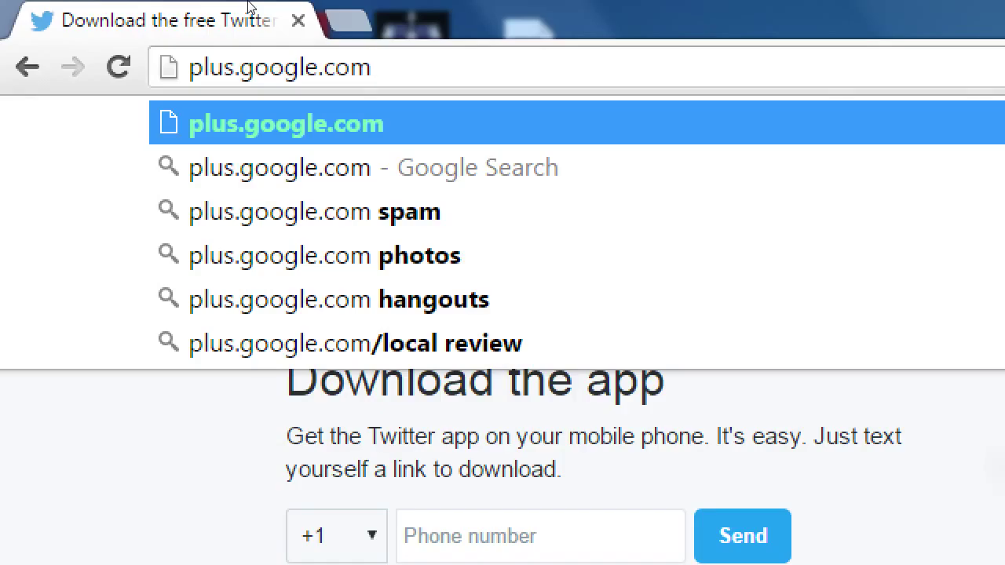
pyautogui.press('Return')
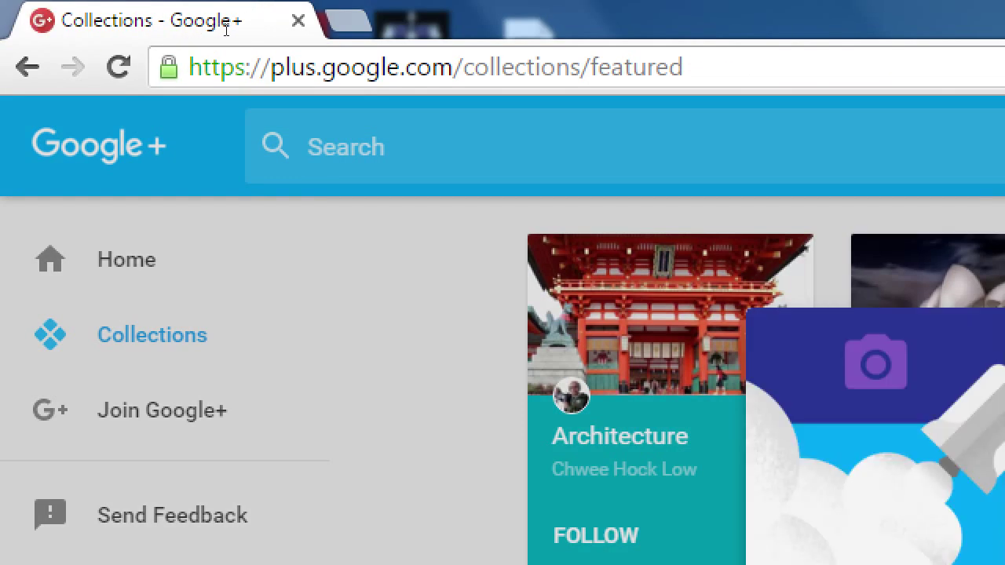
pyautogui.moveTo(683, 67); pyautogui.dragTo(451, 35)
pyautogui.press('BackSpace')
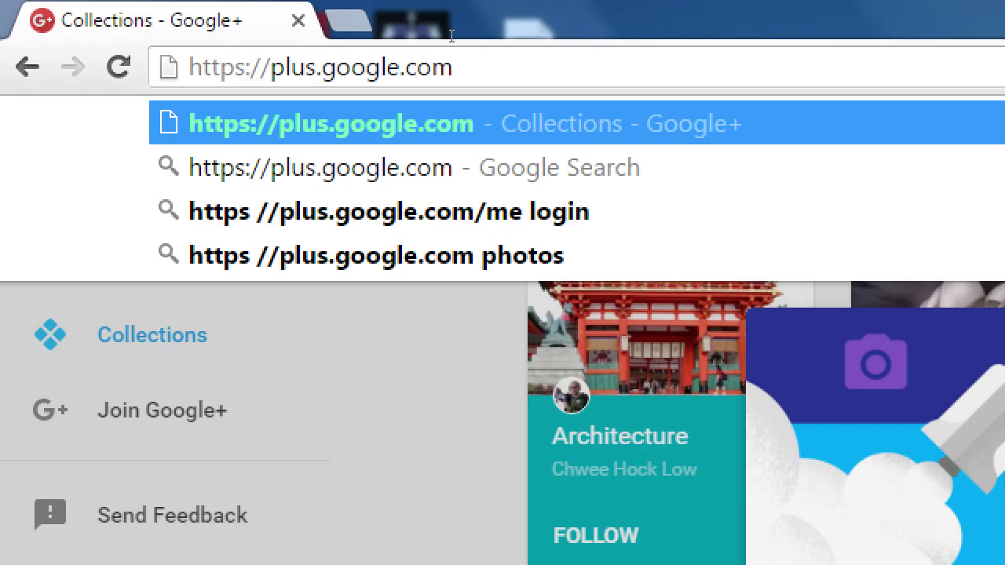
pyautogui.press('super+Left')
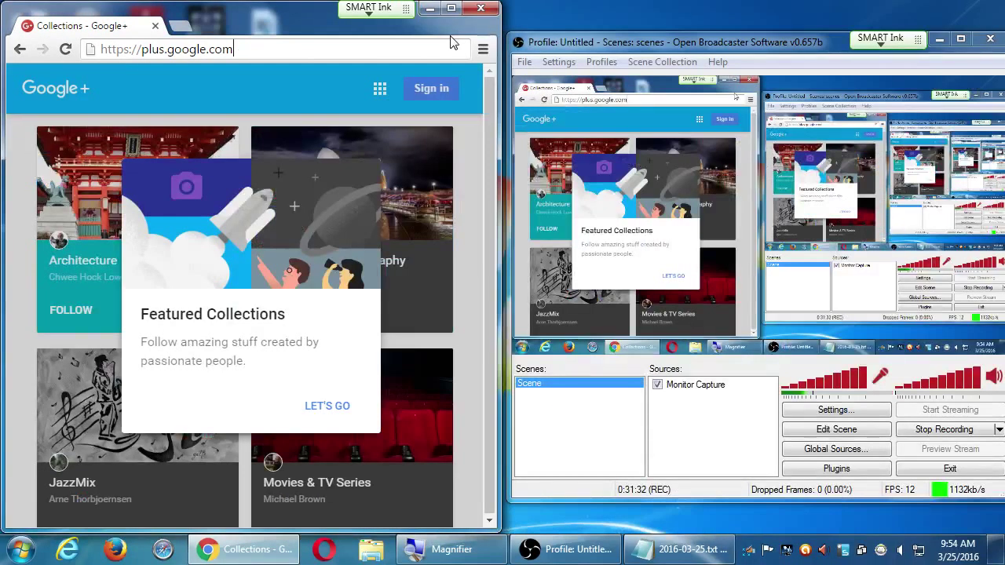
# - Dismiss the Featured Collections popup and maximise the Chrome window
pyautogui.click(430, 93)
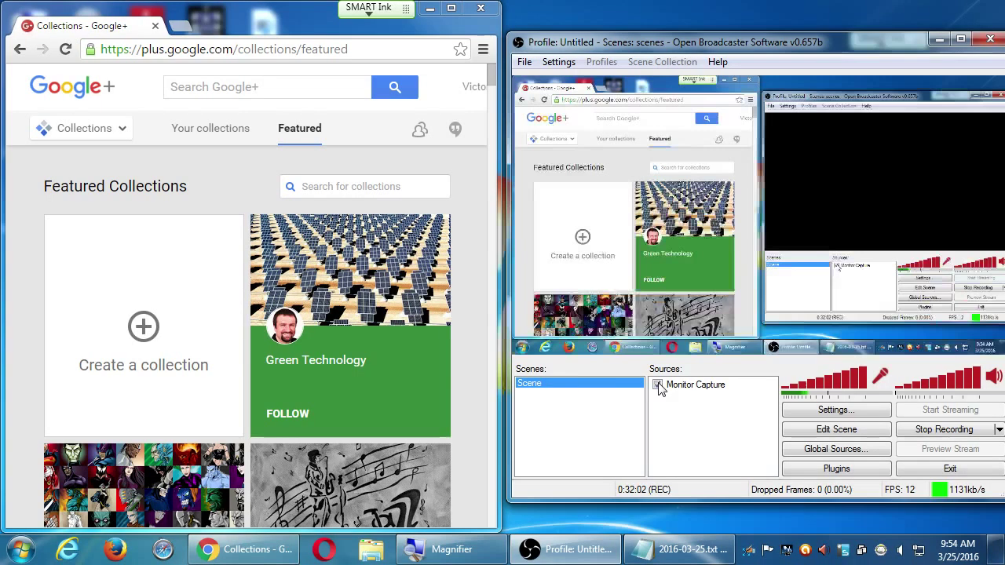
pyautogui.doubleClick(453, 13)
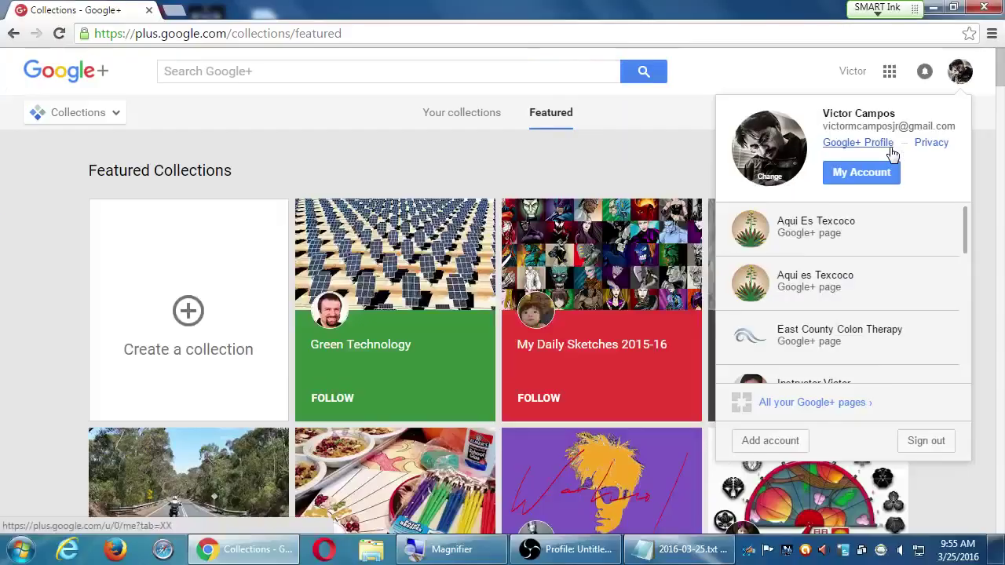
# - In Notepad, add the line 'Google+ Profile = PERSONAL account'
pyautogui.hotkey('alt', 'Tab')
pyautogui.hotkey('alt', 'Tab')
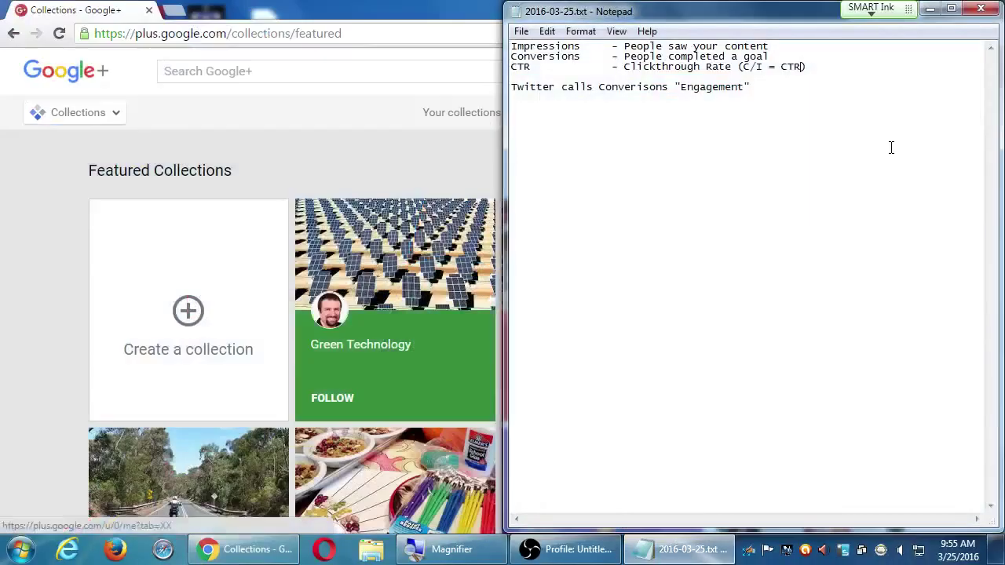
pyautogui.press('Return')
pyautogui.press('Return')
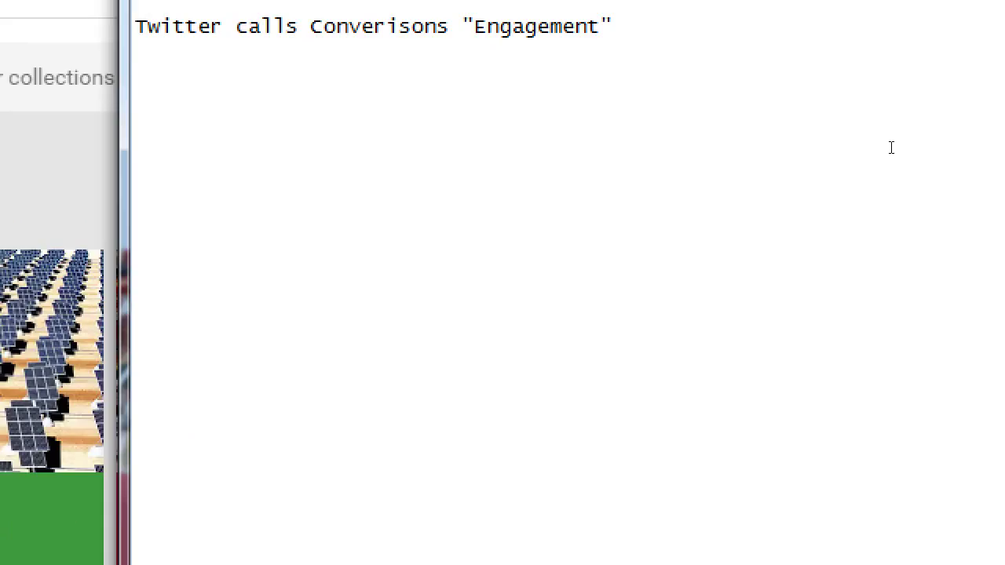
pyautogui.write('GOogle+ Pr')
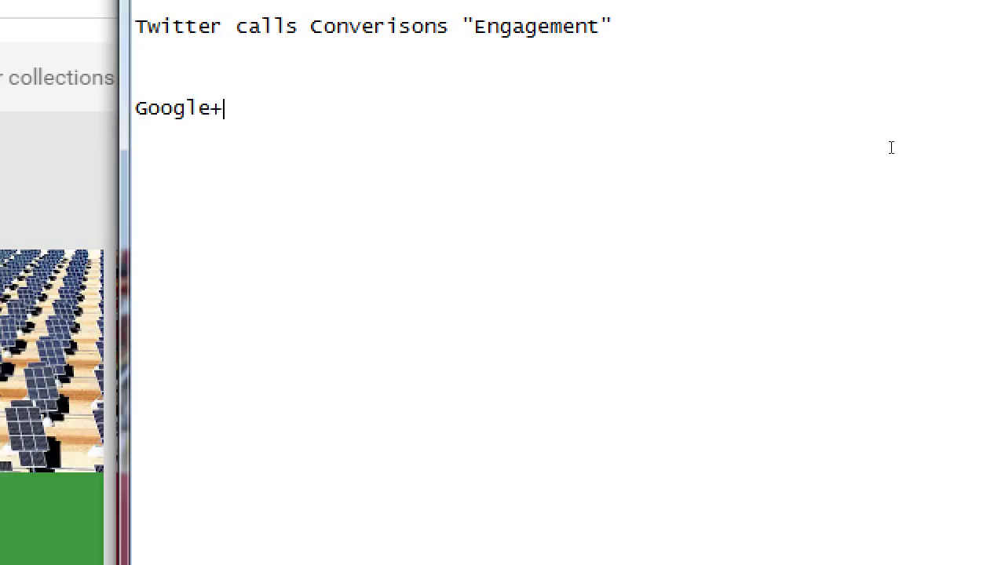
pyautogui.write('og')
pyautogui.press('BackSpace')
pyautogui.write('file ')
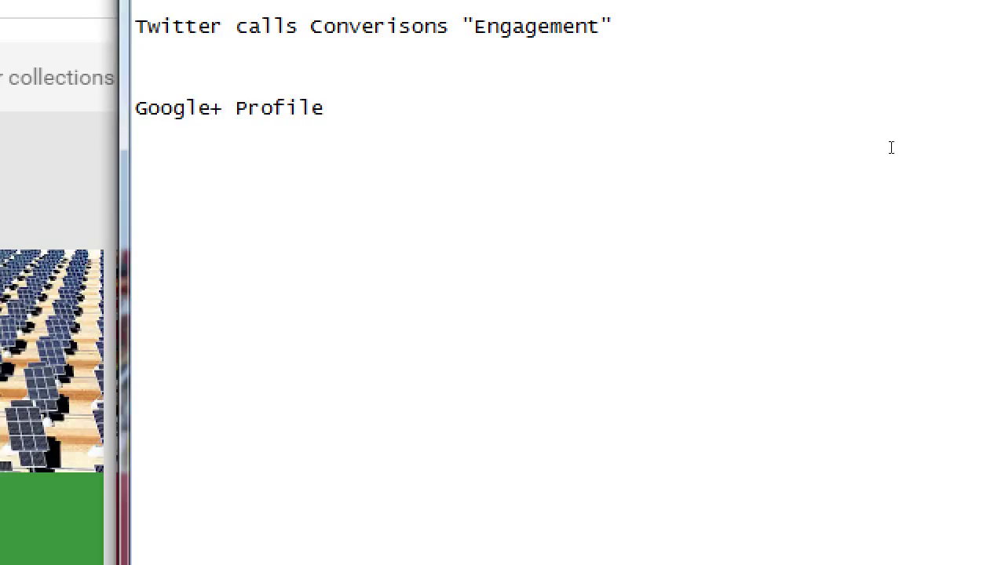
pyautogui.write('= P')
pyautogui.write('ERSO')
pyautogui.press('BackSpace')
pyautogui.write('SONAL account')
# - Add the next line 'Google+ Page = BUSINESS ACCOUNT'
pyautogui.press('Return')
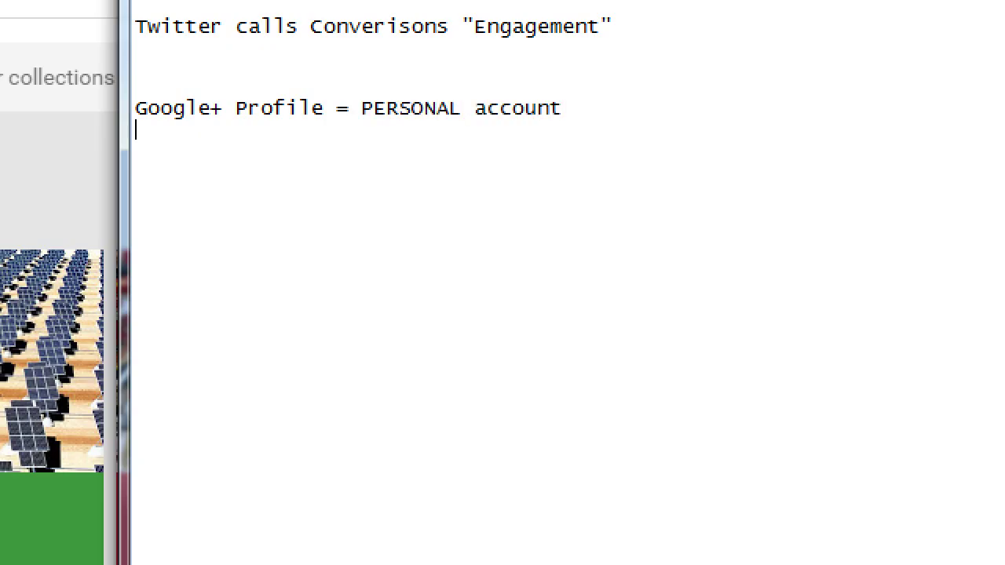
pyautogui.write('Google+ ')
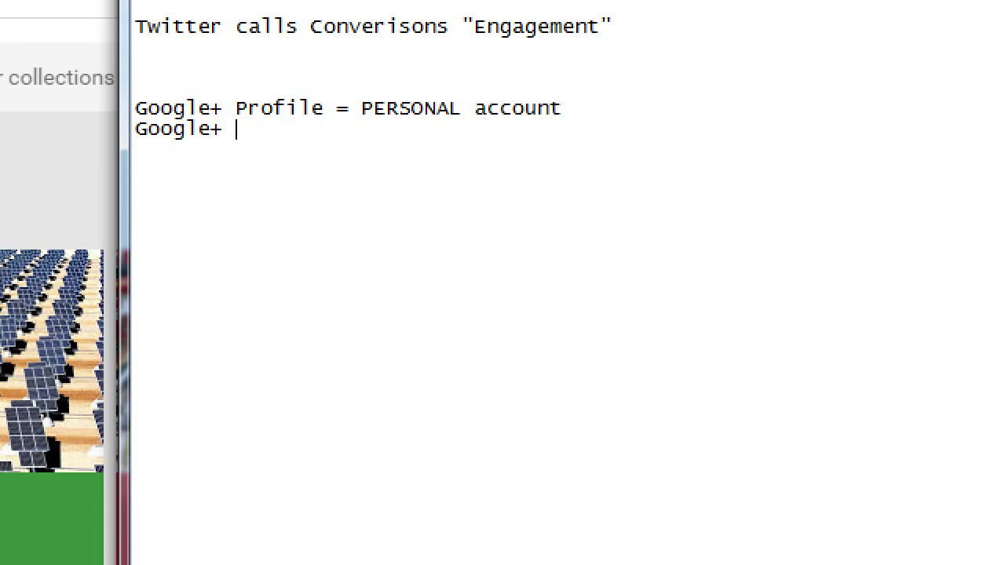
pyautogui.write('Page     = BUS')
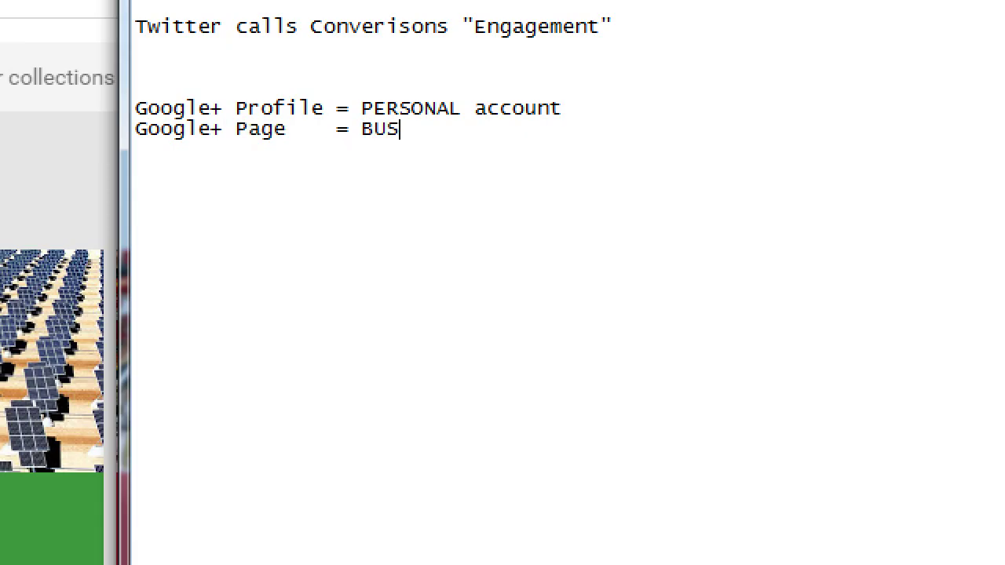
pyautogui.write('INESS ACCOUNT')
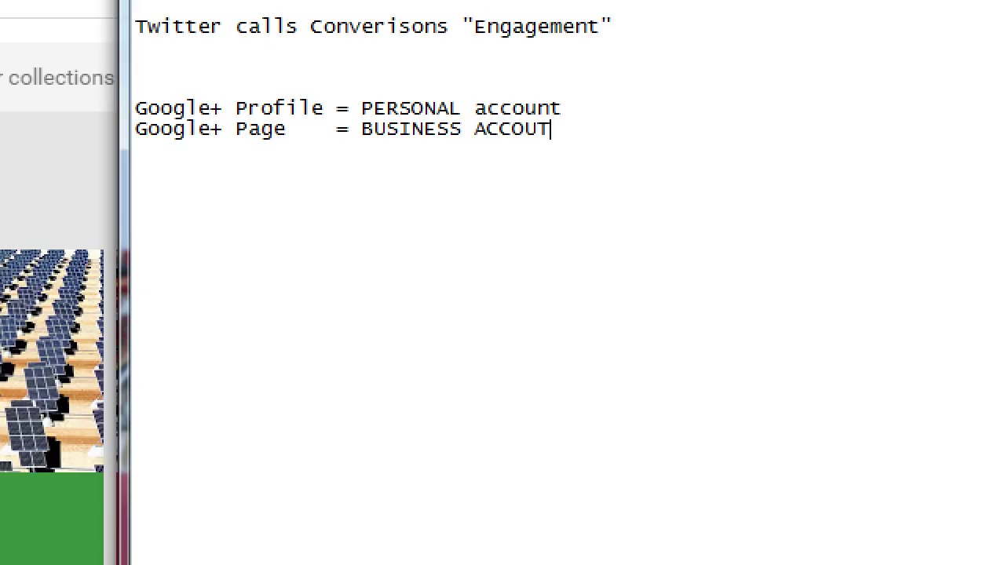
pyautogui.press('BackSpace')
pyautogui.write('NT')
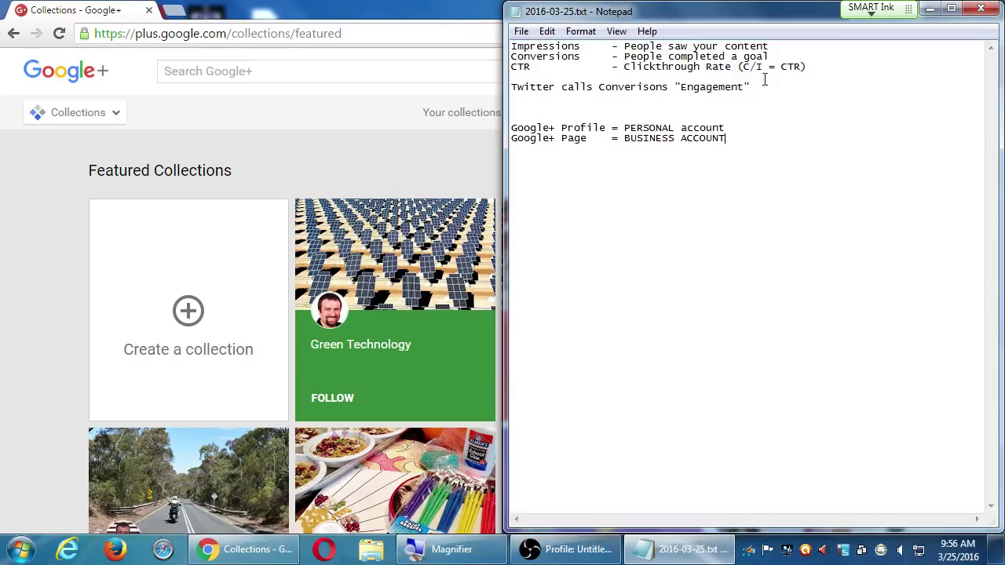
# - Bring the Google+ window forward and switch the account to the Aqui Es Texcoco page
pyautogui.doubleClick(357, 7)
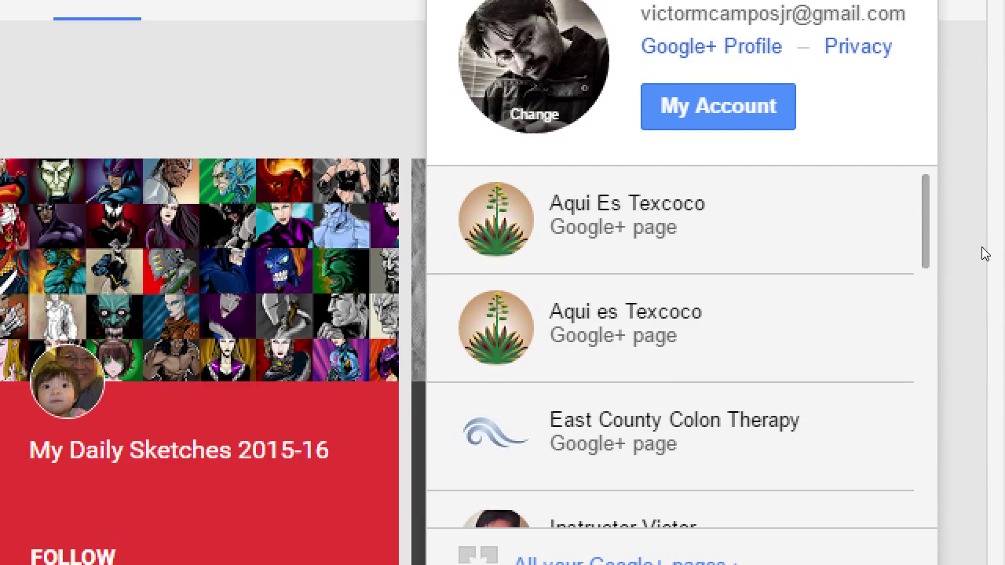
pyautogui.scroll(-10, 966, 216)
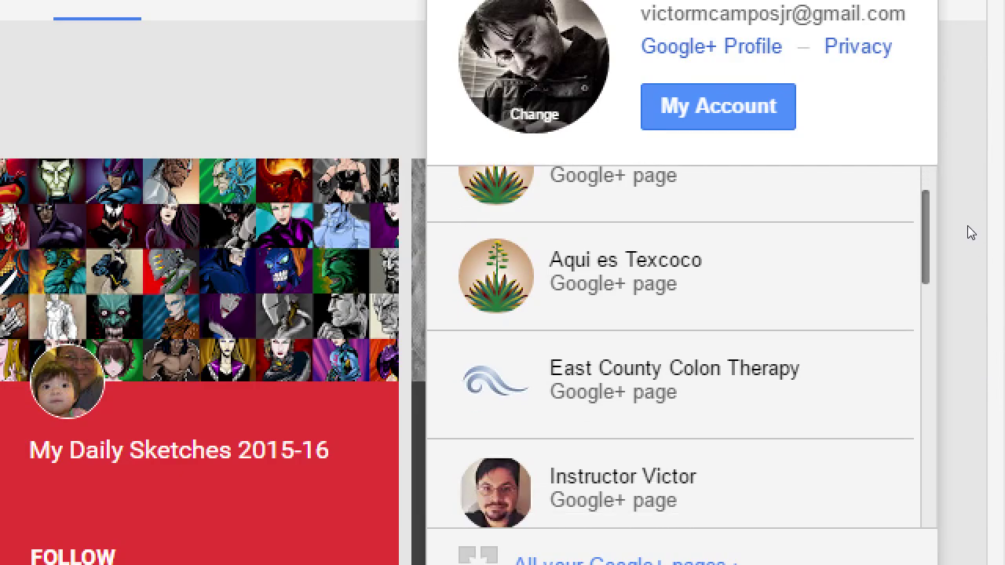
pyautogui.scroll(-3, 967, 335)
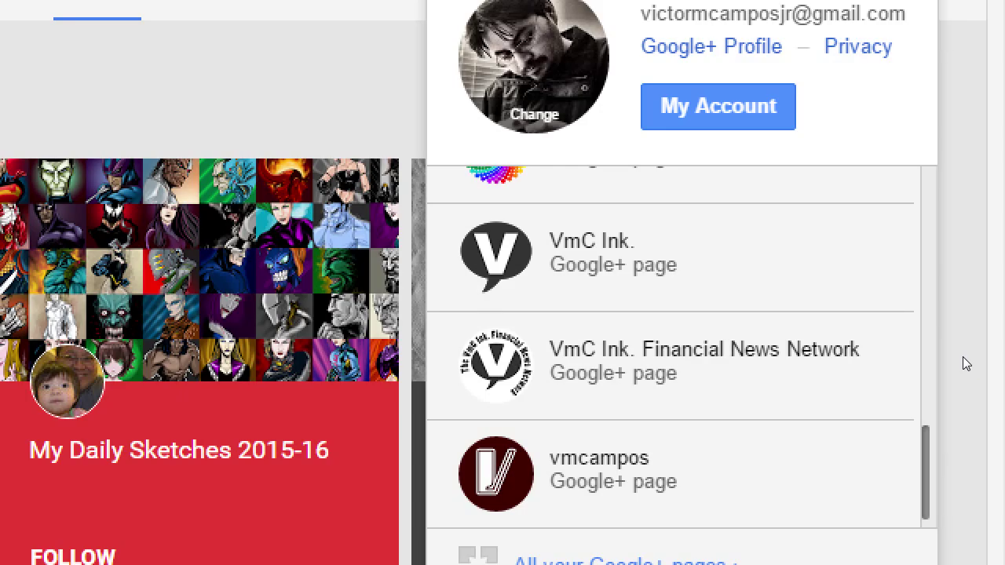
pyautogui.scroll(13, 963, 357)
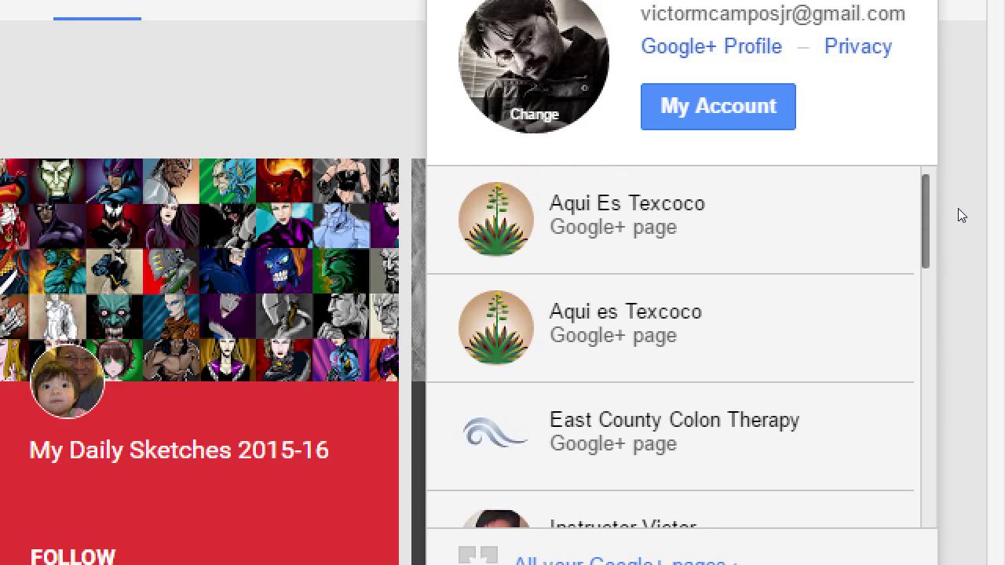
pyautogui.scroll(2, 958, 212)
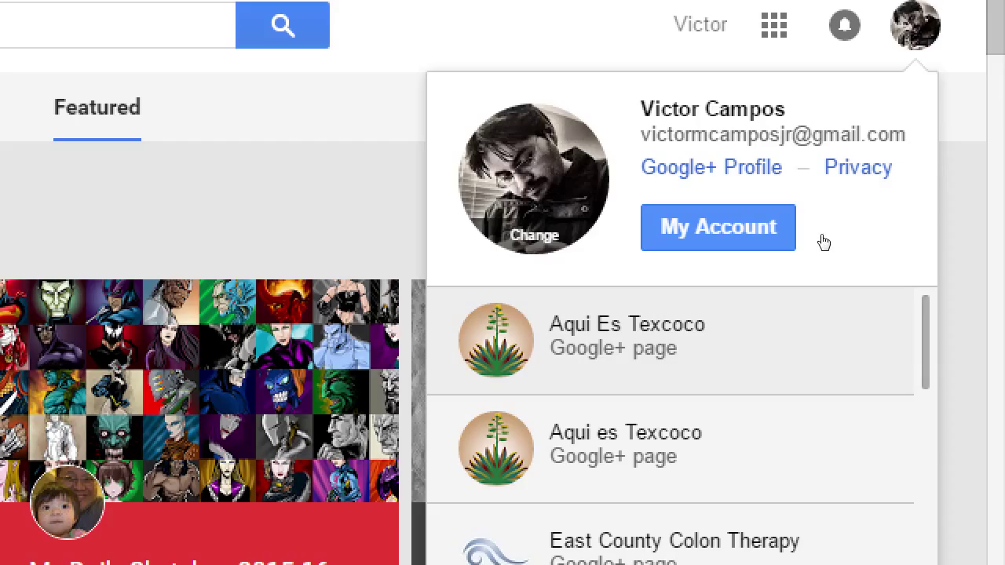
pyautogui.click(822, 234)
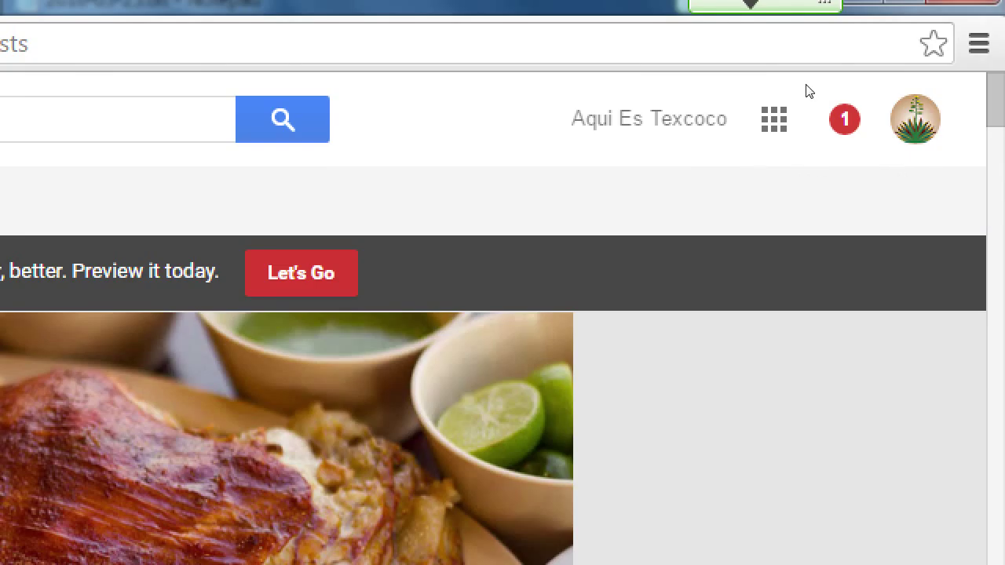
# - Cycle back to the Collections tab and show the account's list of managed Google+ pages
pyautogui.hotkey('ctrl', 'shift', 'Tab')
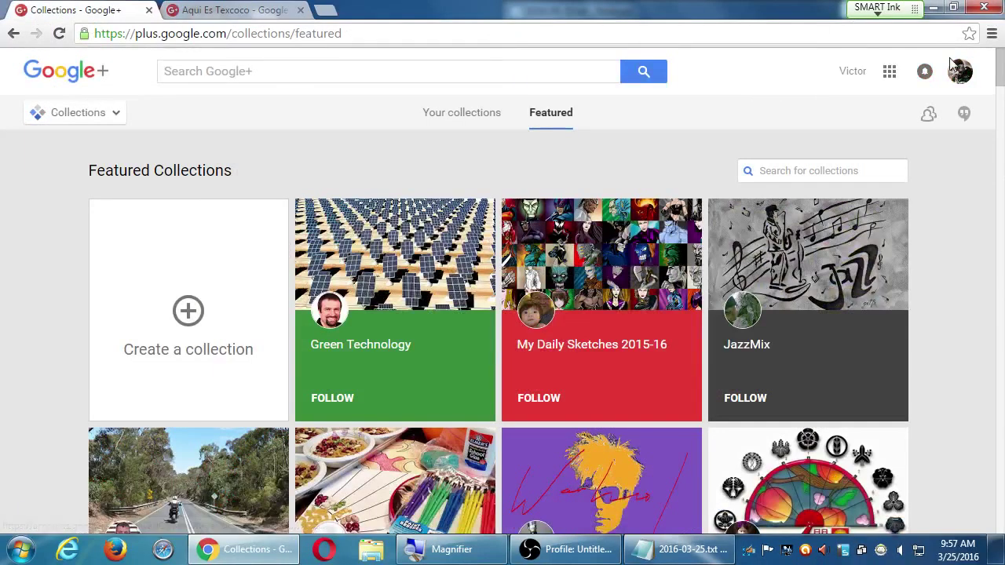
pyautogui.hotkey('ctrl', 'Tab')
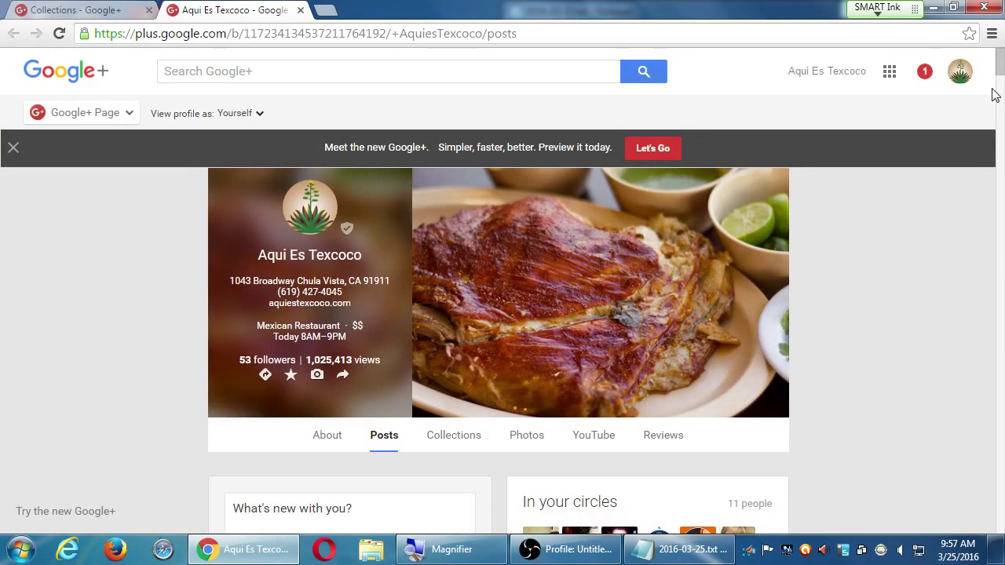
pyautogui.click(127, 8)
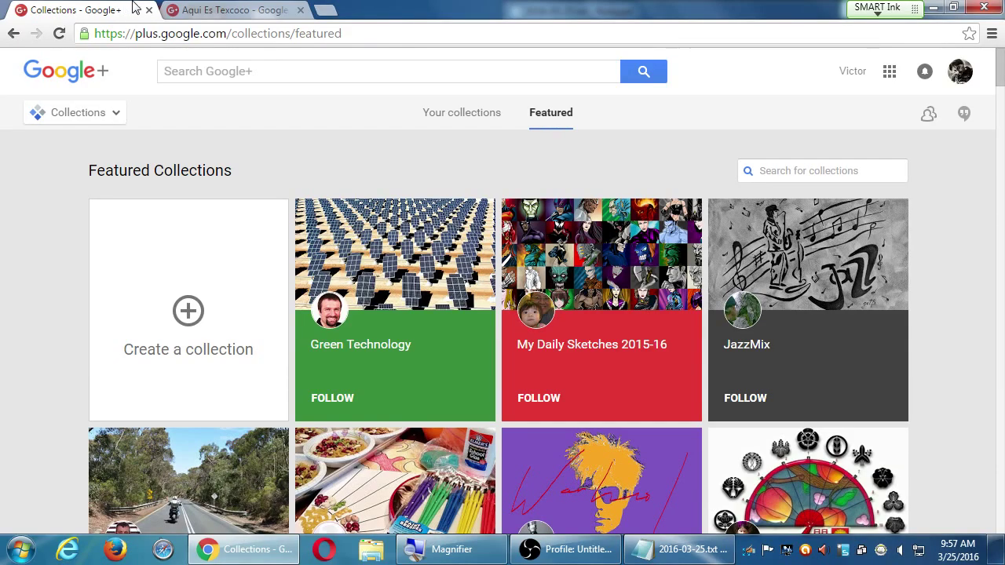
pyautogui.click(958, 75)
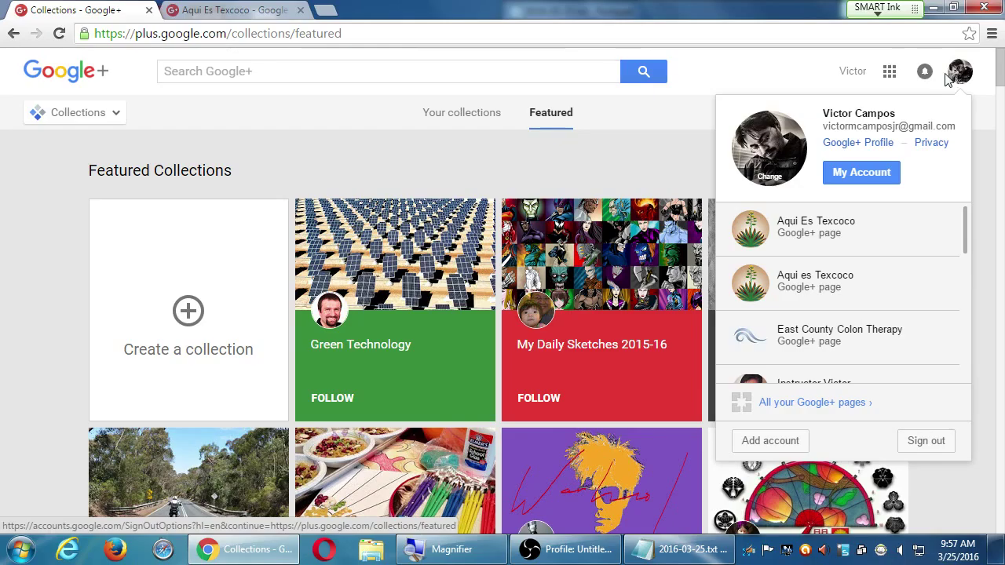
pyautogui.press('super+plus')
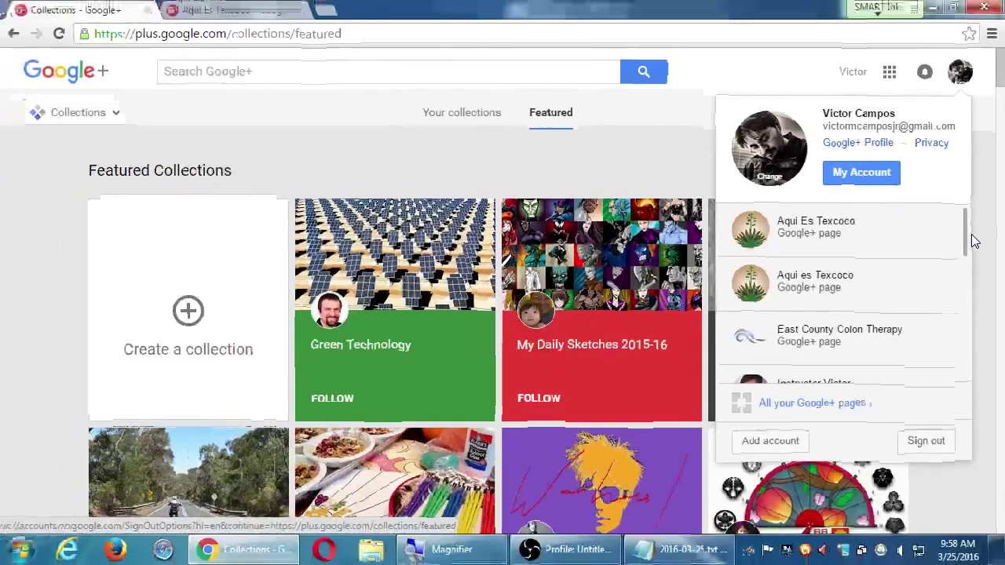
# - Load business.google.com in a new tab and browse its locations in the navigation drawer
pyautogui.hotkey('ctrl', 't')
pyautogui.write('b')
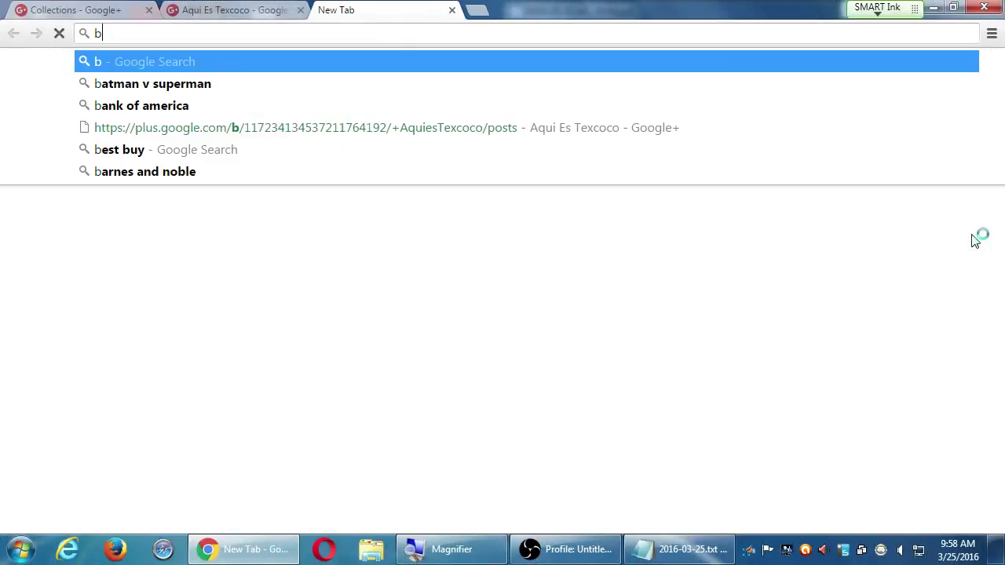
pyautogui.write('usiness.google.com')
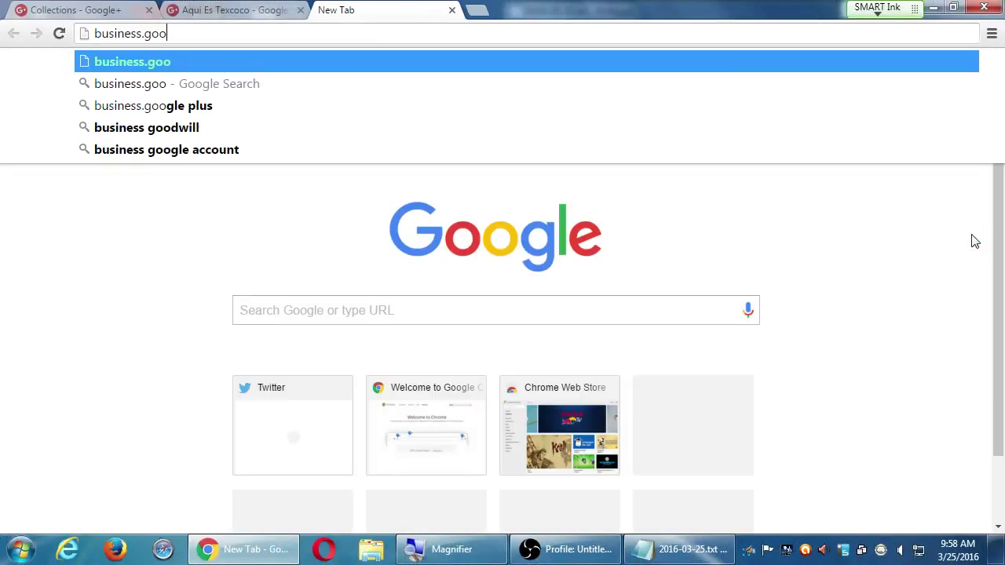
pyautogui.press('Return')
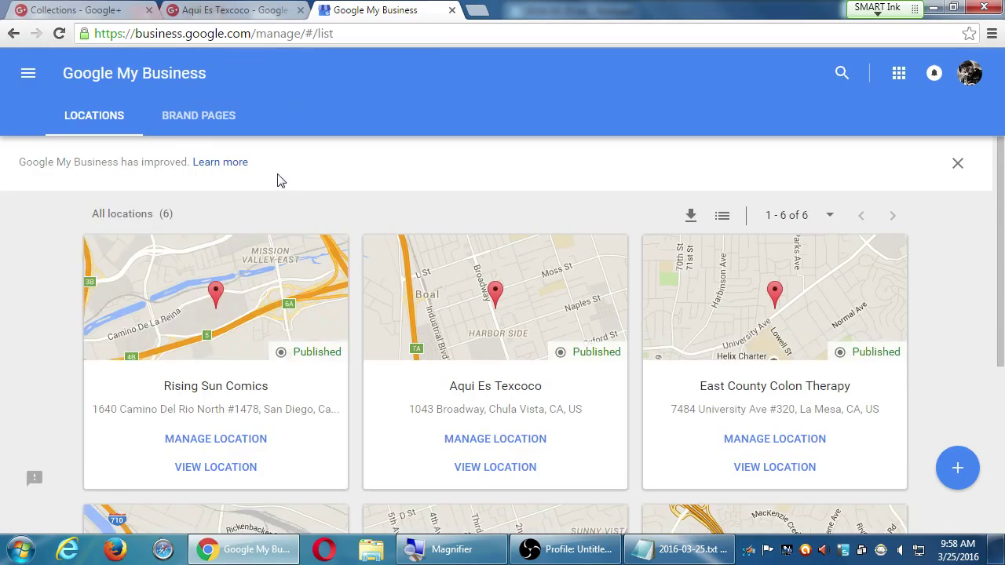
pyautogui.click(27, 78)
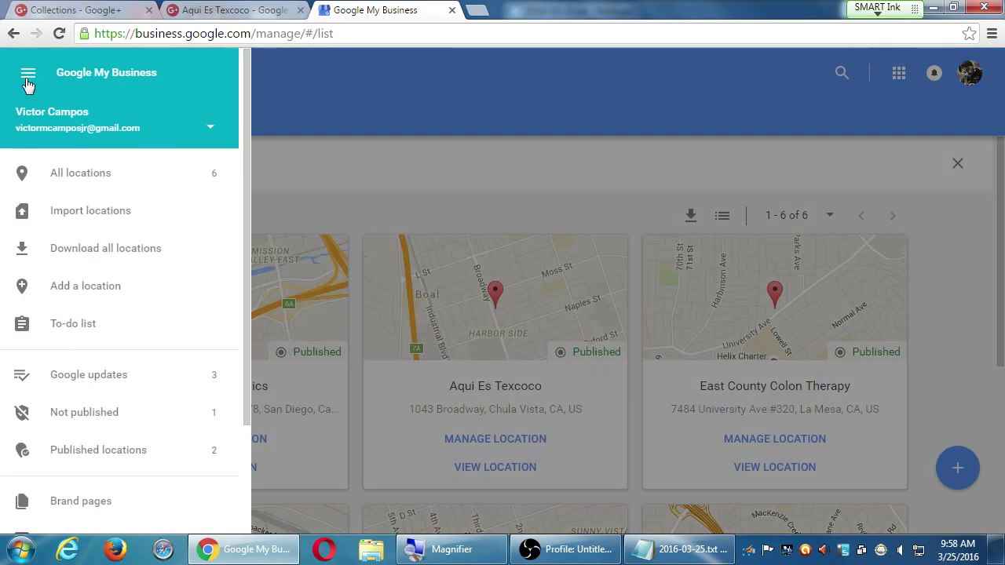
pyautogui.click(27, 79)
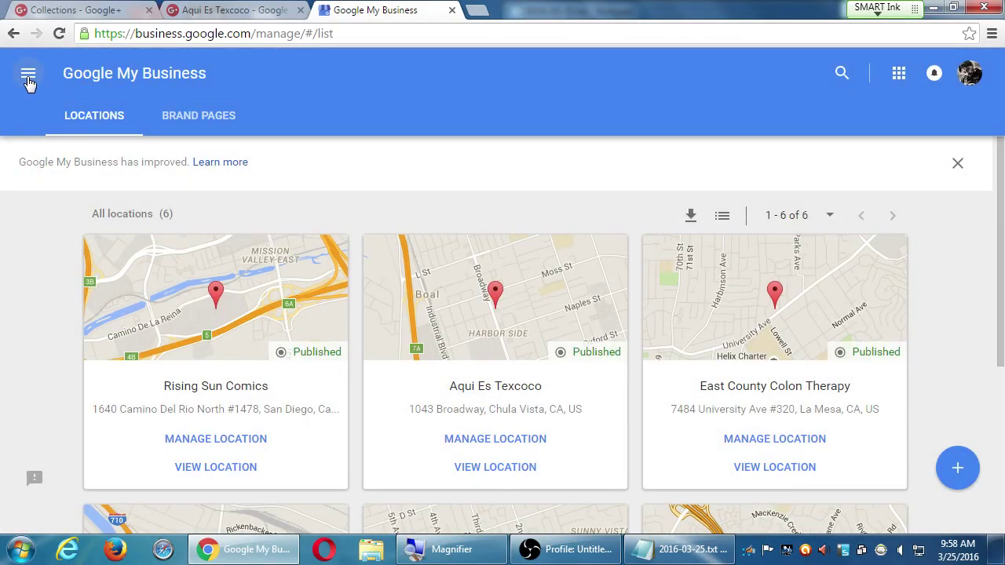
pyautogui.click(28, 81)
pyautogui.scroll(-2, 64, 377)
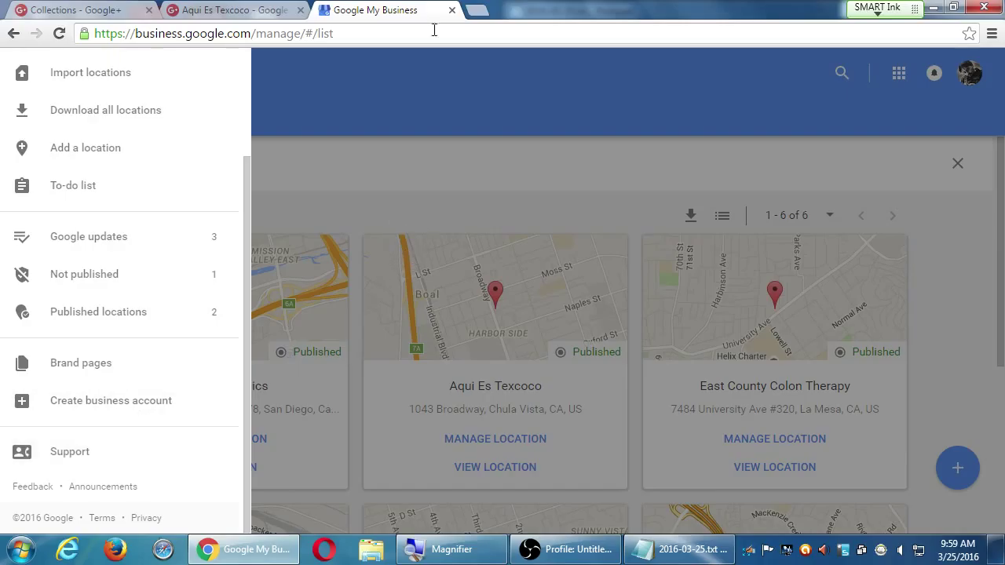
# - Glance at the Collections tab, then close the Google My Business tab
pyautogui.click(115, 10)
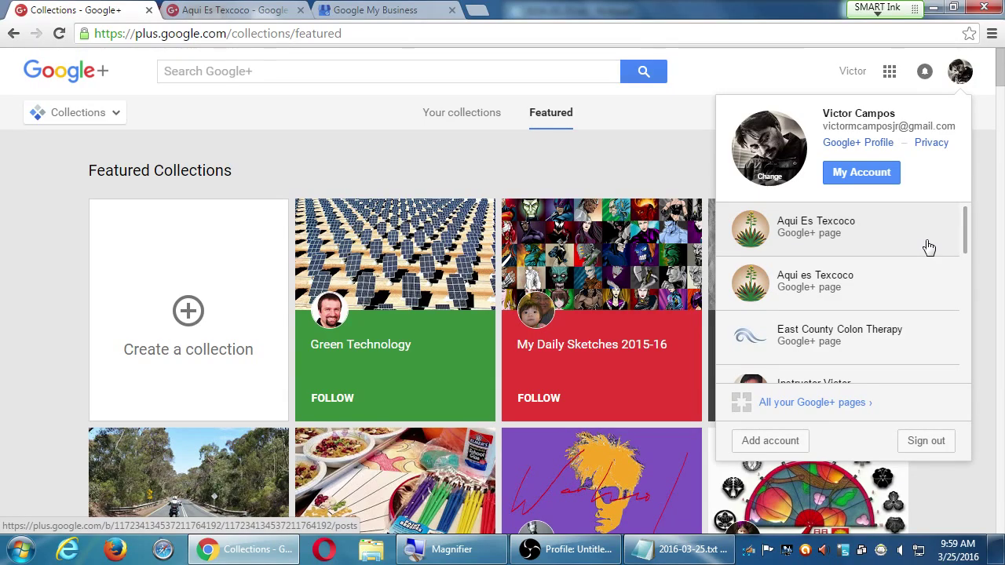
pyautogui.hotkey('ctrl', 'Tab')
pyautogui.hotkey('ctrl', 'Tab')
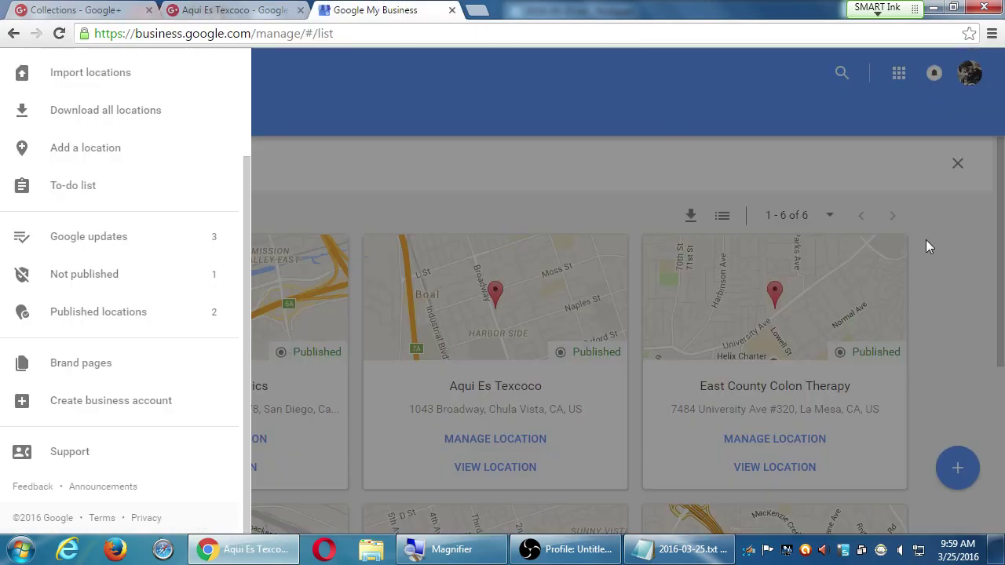
pyautogui.hotkey('ctrl', 'w')
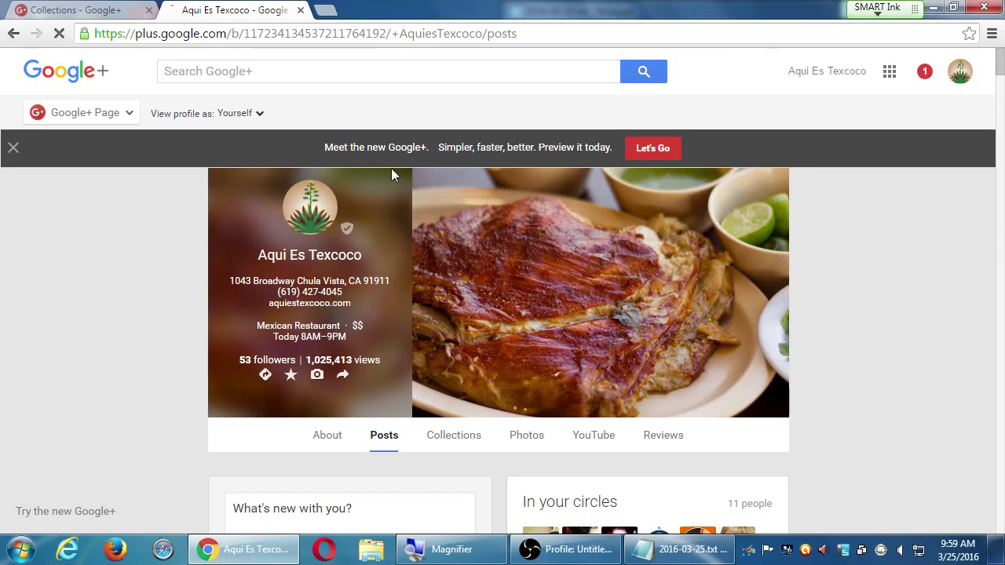
# - Highlight the 'Meet the new Google+' banner message, then preview the page with Let's Go
pyautogui.doubleClick(357, 147)
pyautogui.moveTo(374, 147); pyautogui.dragTo(548, 138)
pyautogui.click(609, 134)
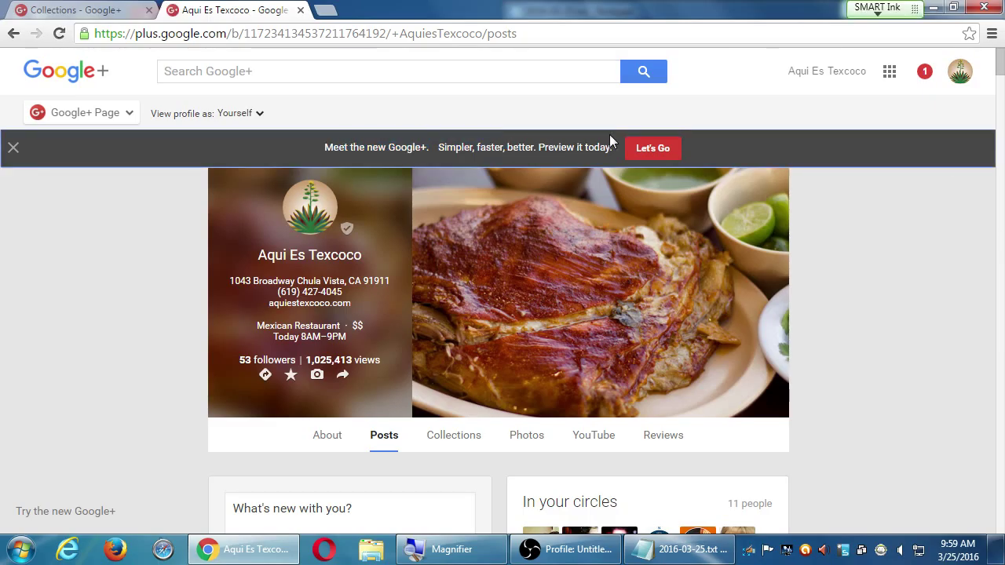
pyautogui.click(653, 150)
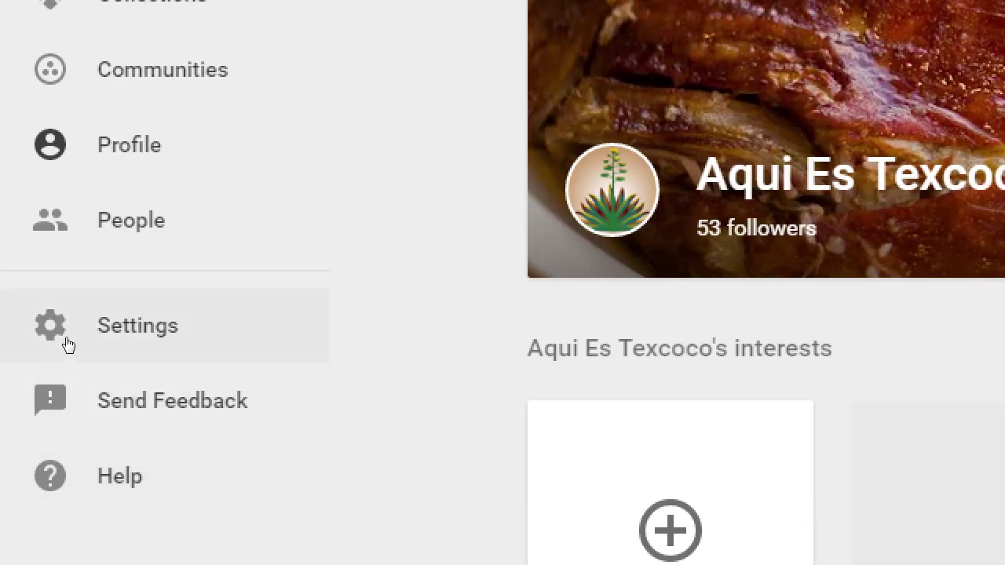
# - Open the Aqui Es Texcoco page's Settings and scroll through its sections
pyautogui.click(67, 345)
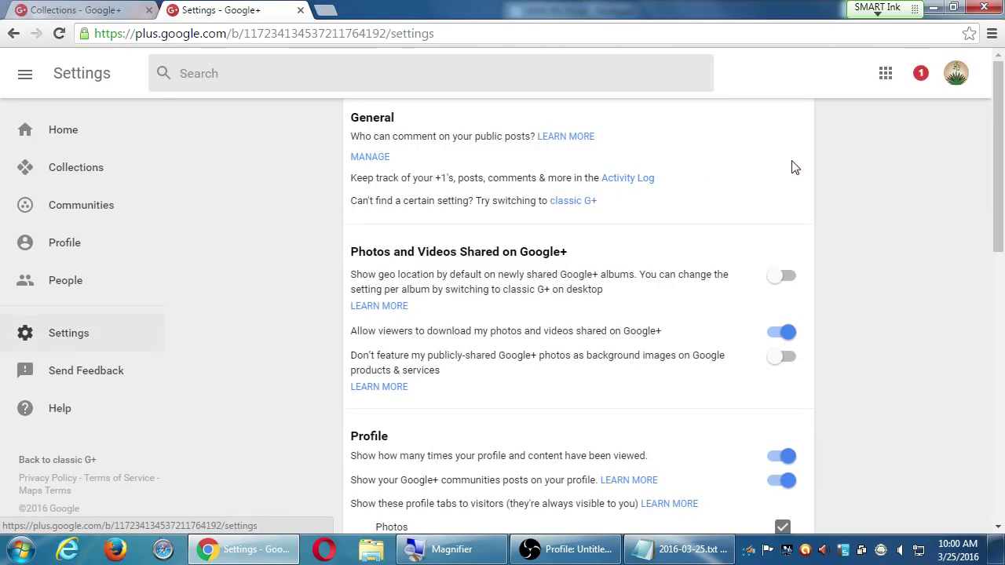
pyautogui.scroll(-9, 827, 220)
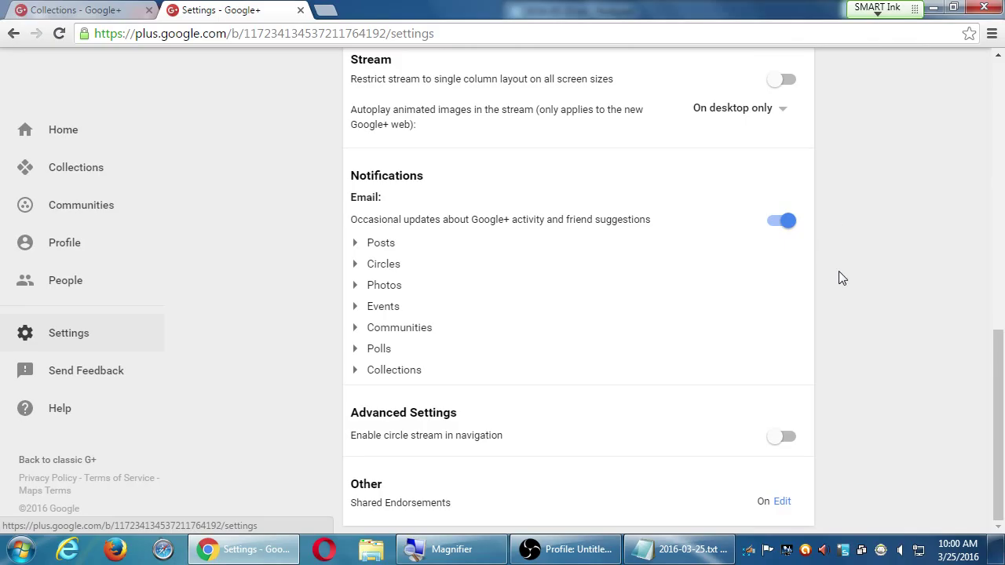
pyautogui.scroll(5, 841, 275)
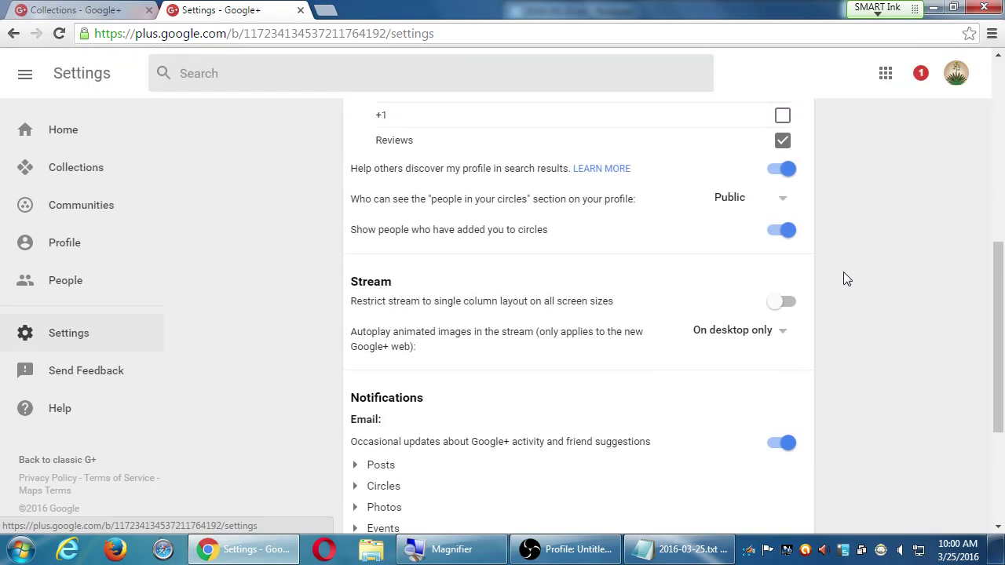
pyautogui.scroll(4, 843, 271)
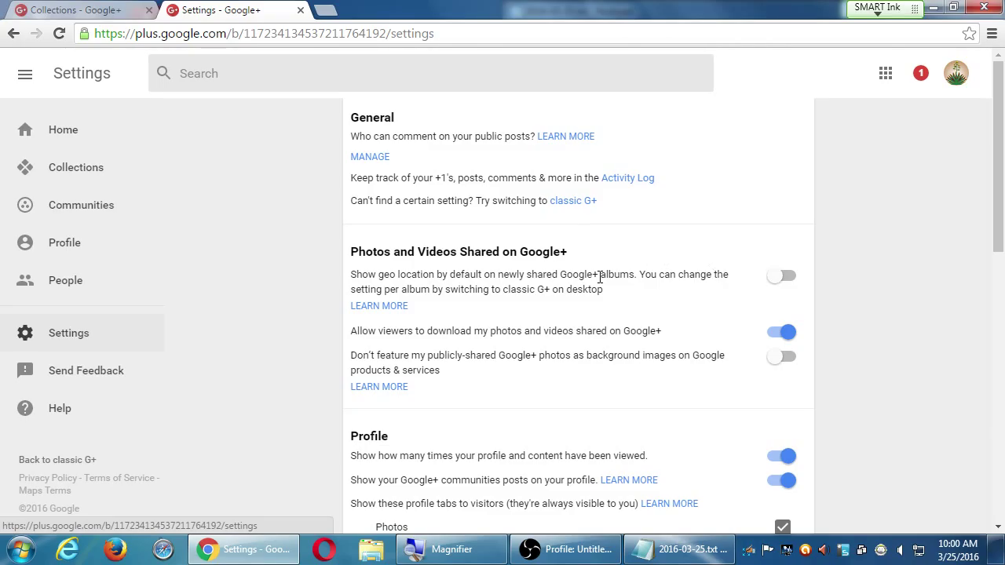
pyautogui.scroll(-5, 573, 250)
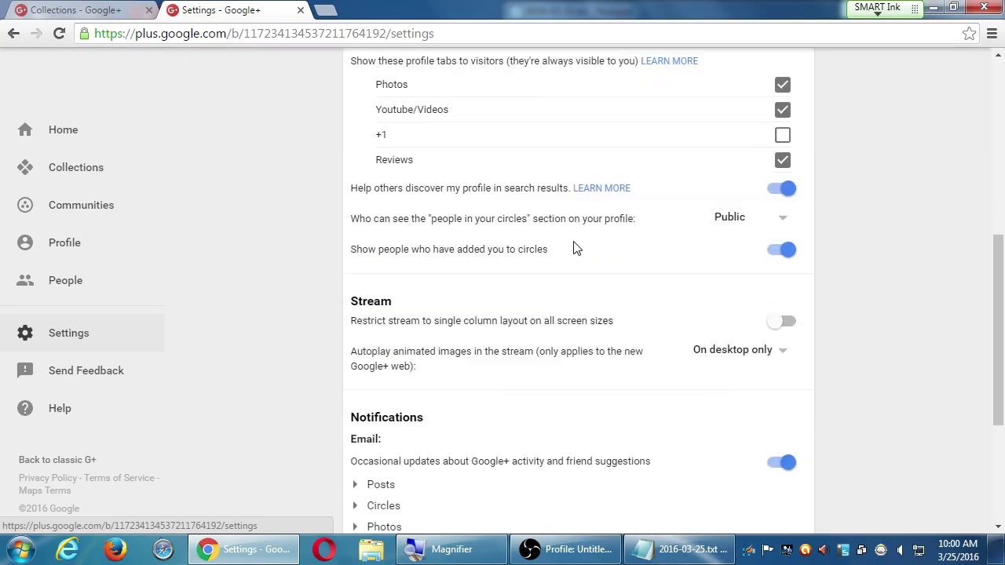
pyautogui.scroll(-4, 575, 248)
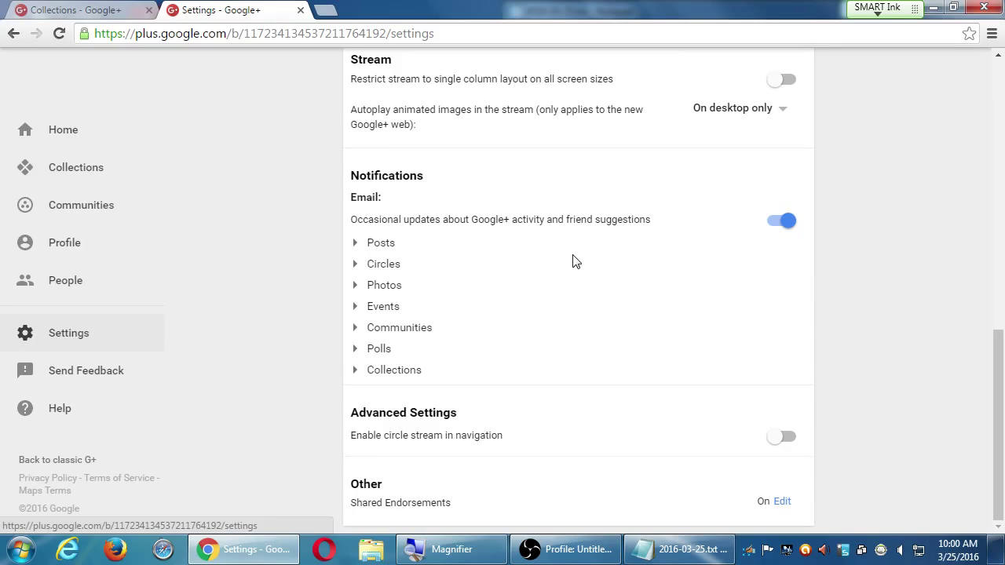
pyautogui.scroll(3, 573, 262)
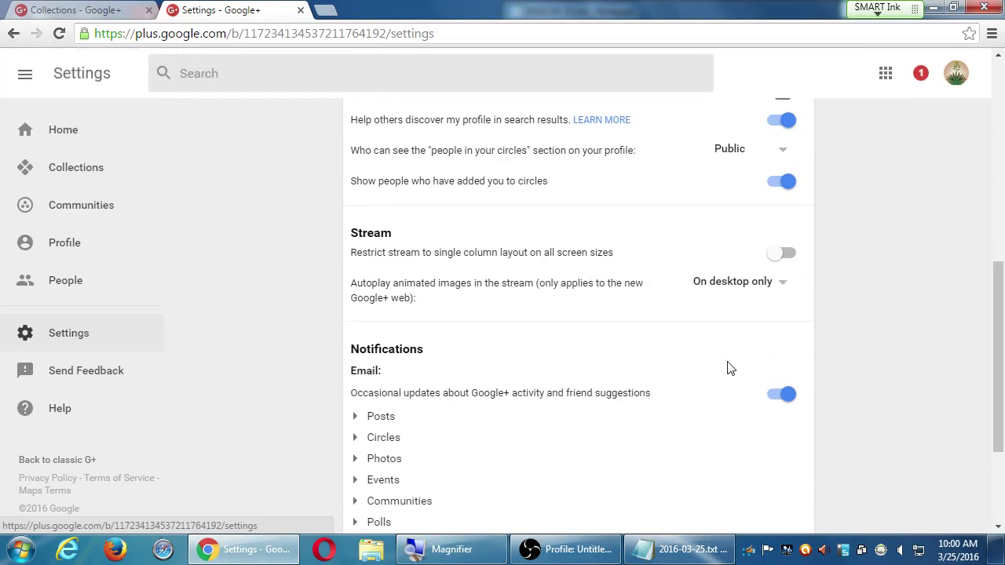
pyautogui.scroll(-1, 651, 384)
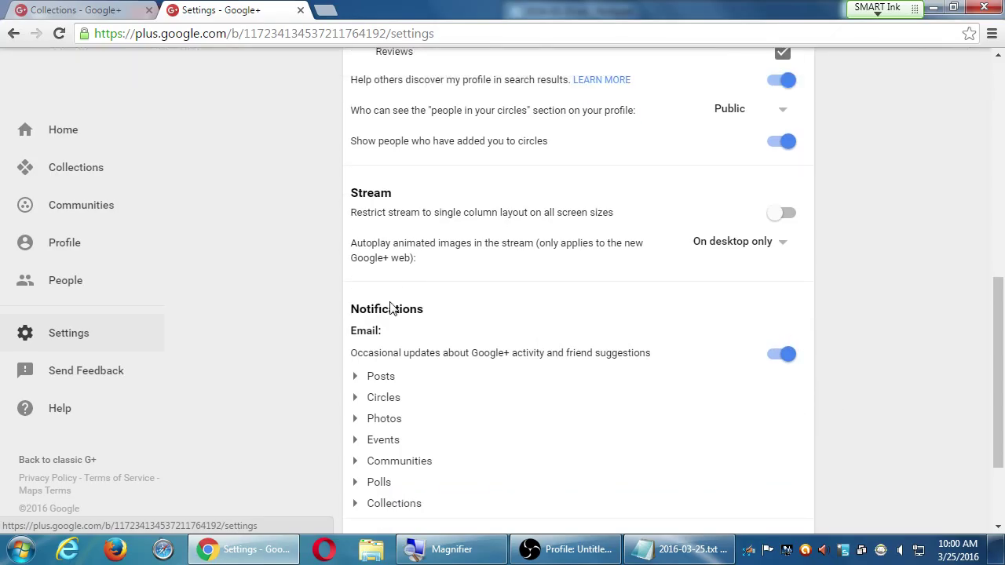
pyautogui.scroll(-3, 482, 325)
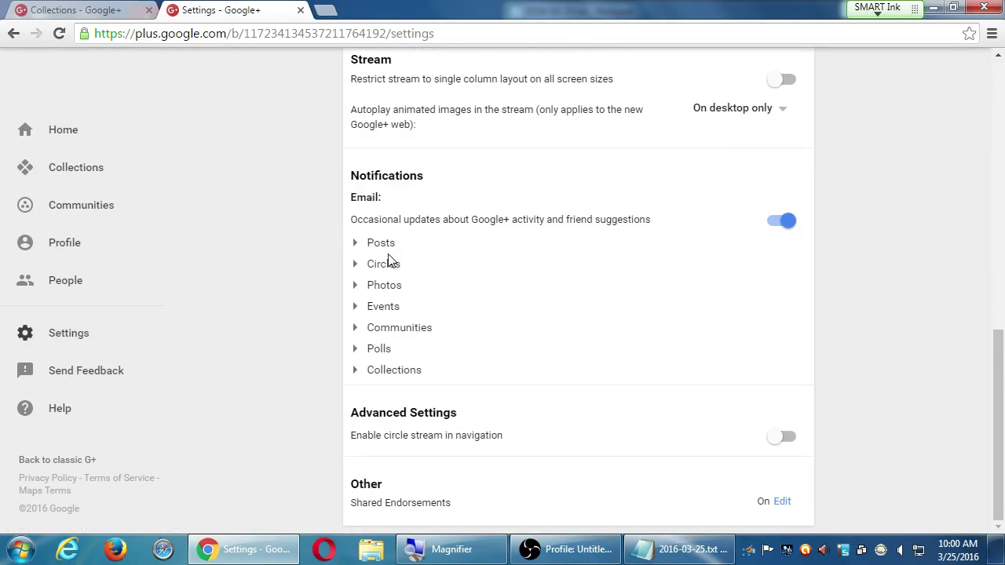
# - Expand and collapse the Posts and Circles email notification categories
pyautogui.click(354, 245)
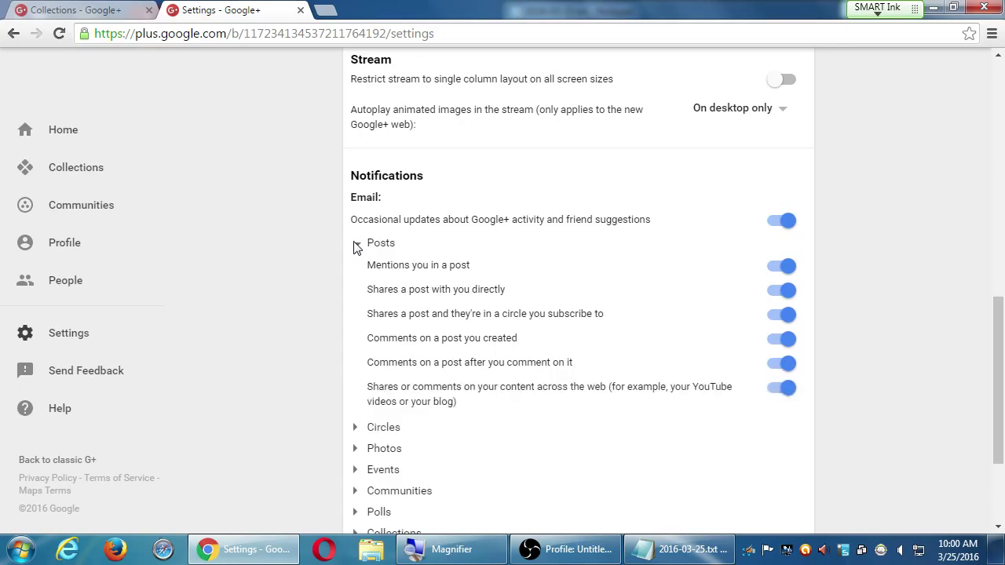
pyautogui.click(355, 247)
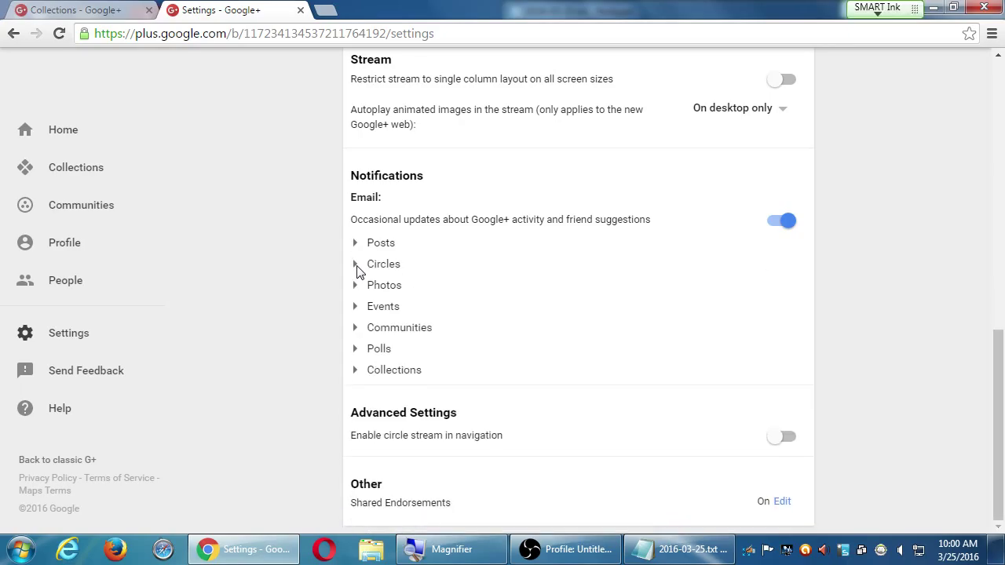
pyautogui.click(357, 267)
pyautogui.click(357, 267)
# - Return to the page's Home stream and glance at its My Business dashboard from the avatar menu
pyautogui.click(77, 252)
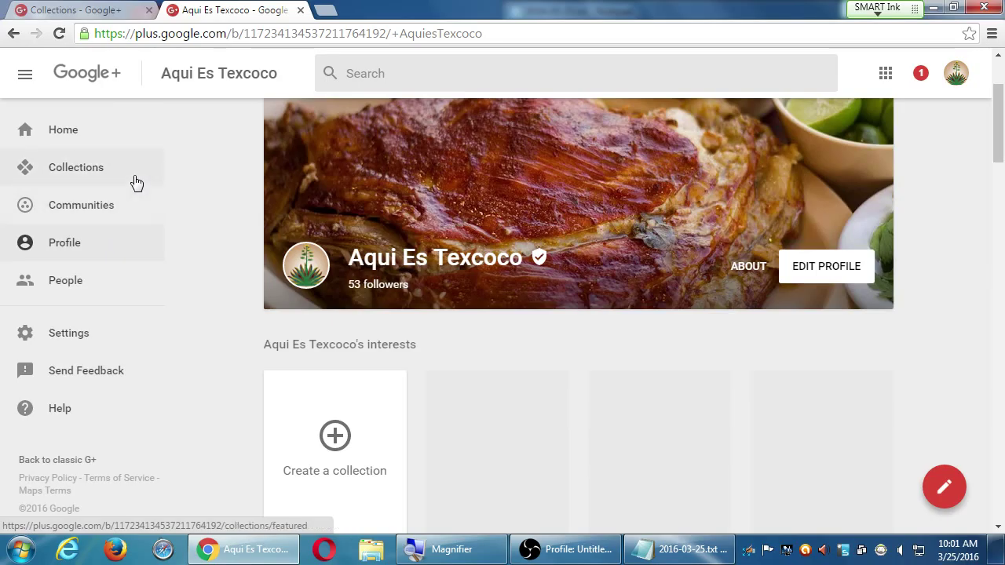
pyautogui.click(85, 135)
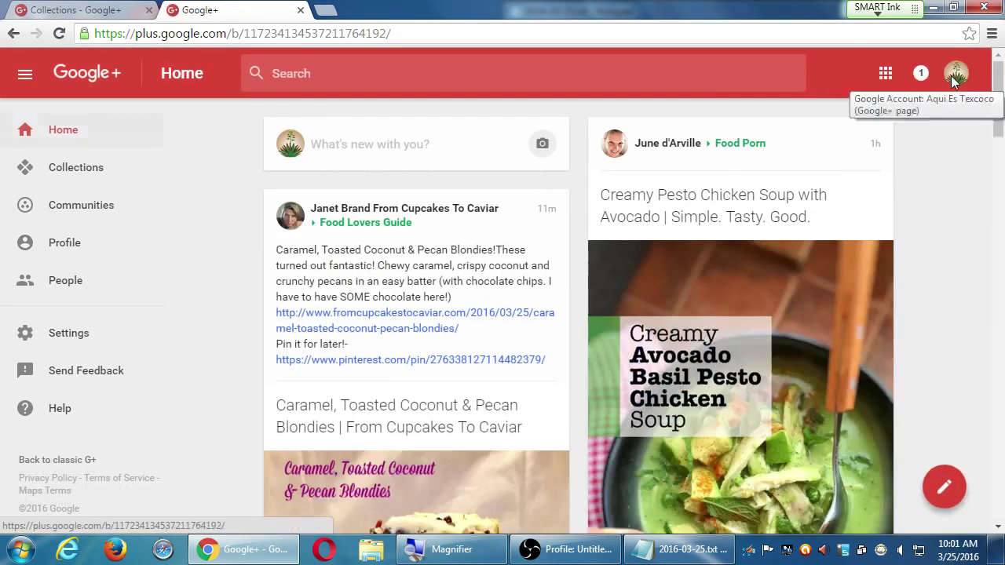
pyautogui.click(953, 78)
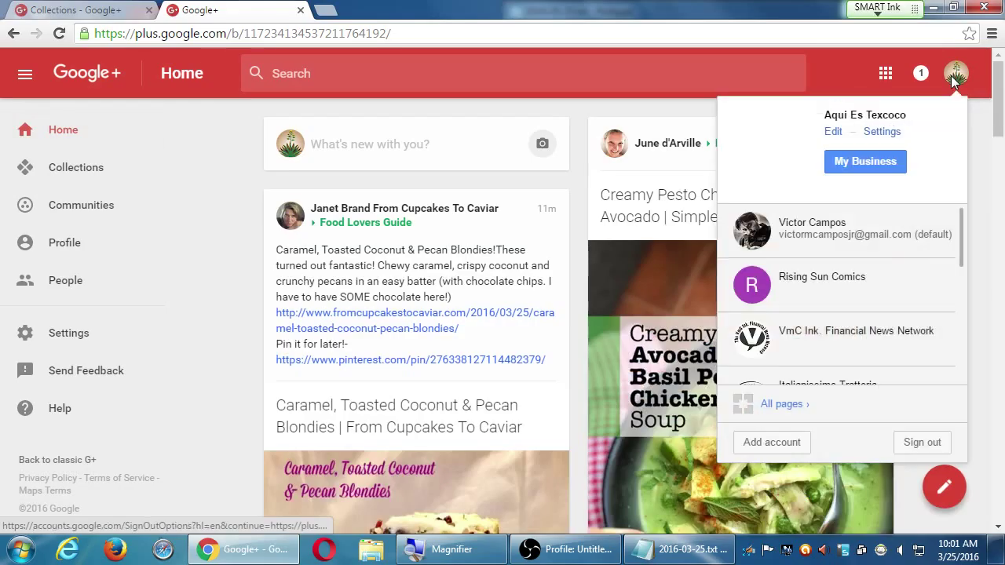
pyautogui.click(885, 161)
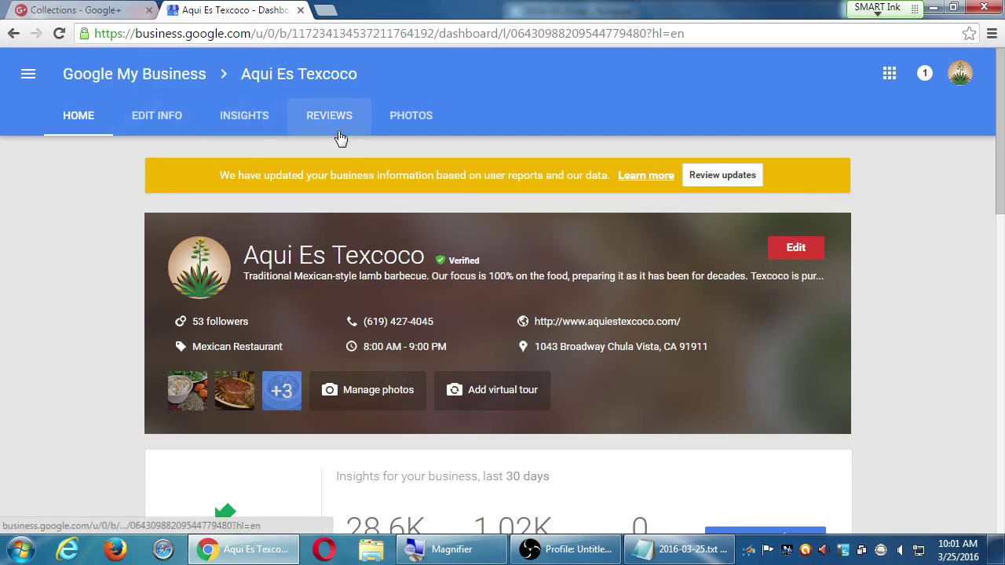
pyautogui.scroll(-4, 165, 226)
pyautogui.scroll(-8, 140, 252)
pyautogui.scroll(15, 139, 248)
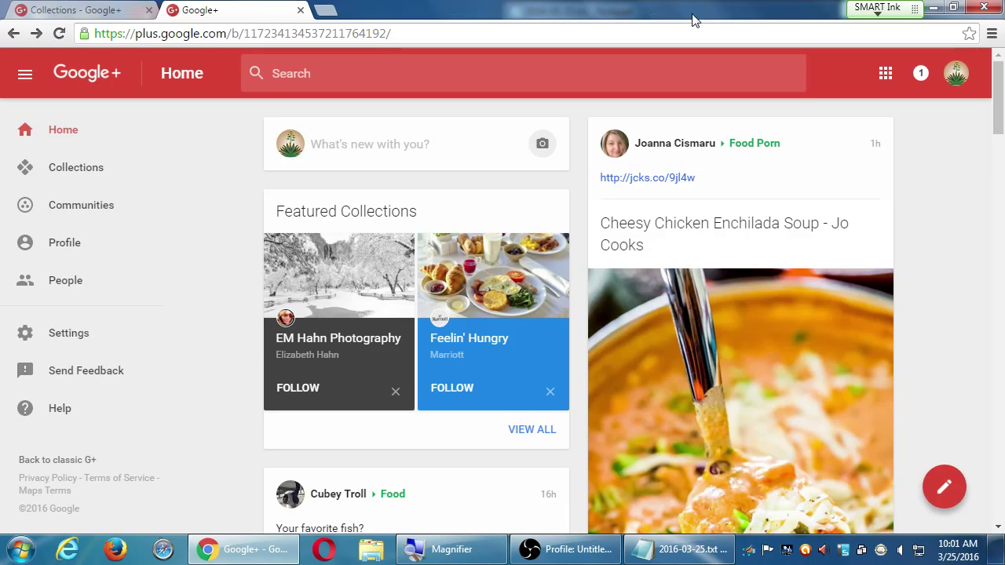
# - Open Aqui Es Texcoco's business info via the avatar menu's My Business, then its Insights
pyautogui.click(956, 79)
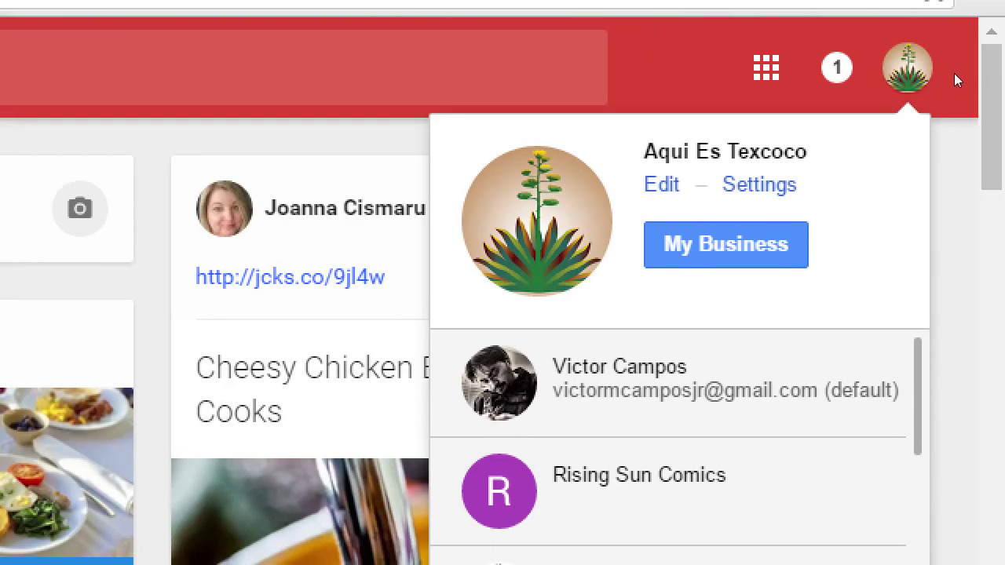
pyautogui.click(954, 77)
pyautogui.click(954, 77)
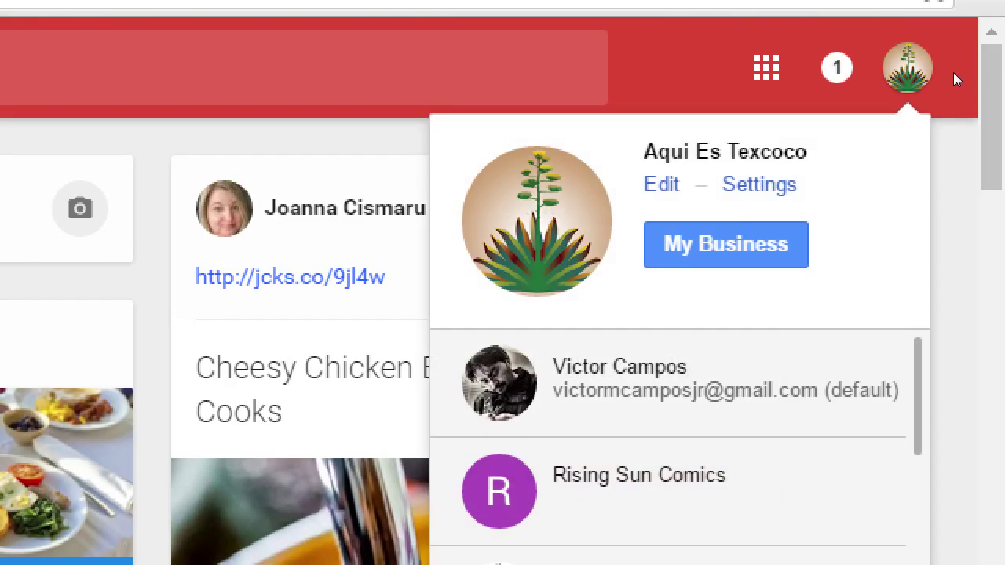
pyautogui.click(832, 141)
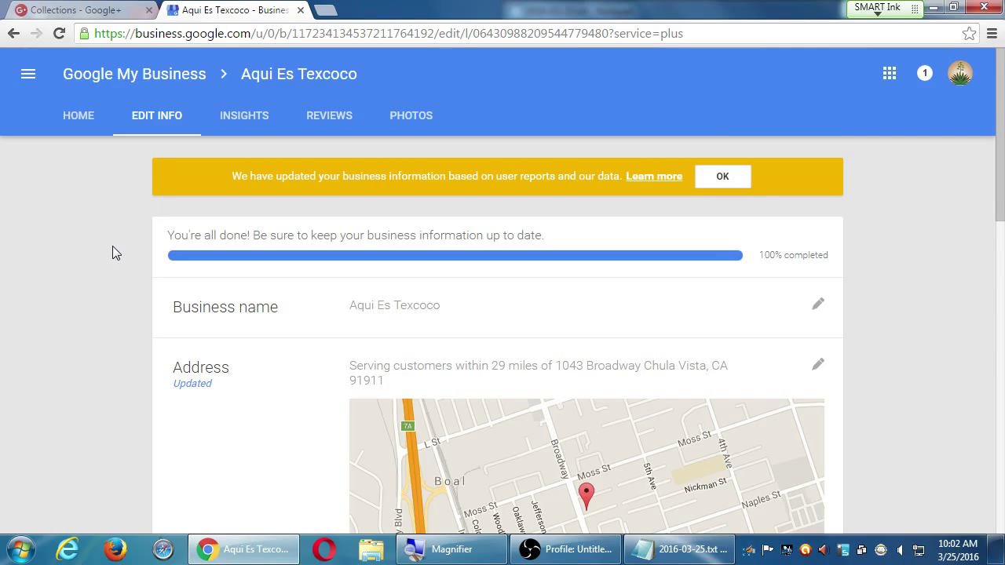
pyautogui.scroll(-15, 102, 249)
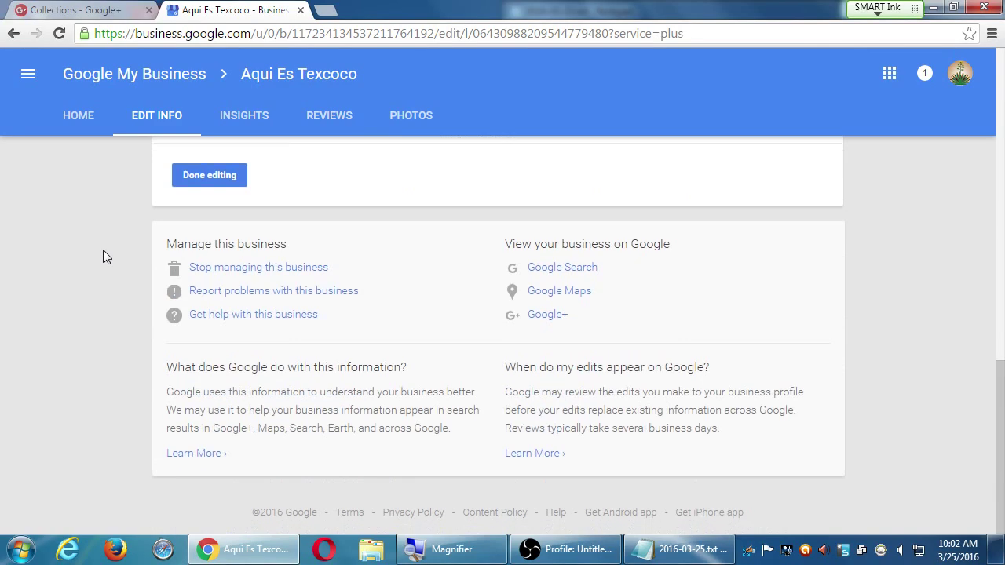
pyautogui.scroll(15, 103, 250)
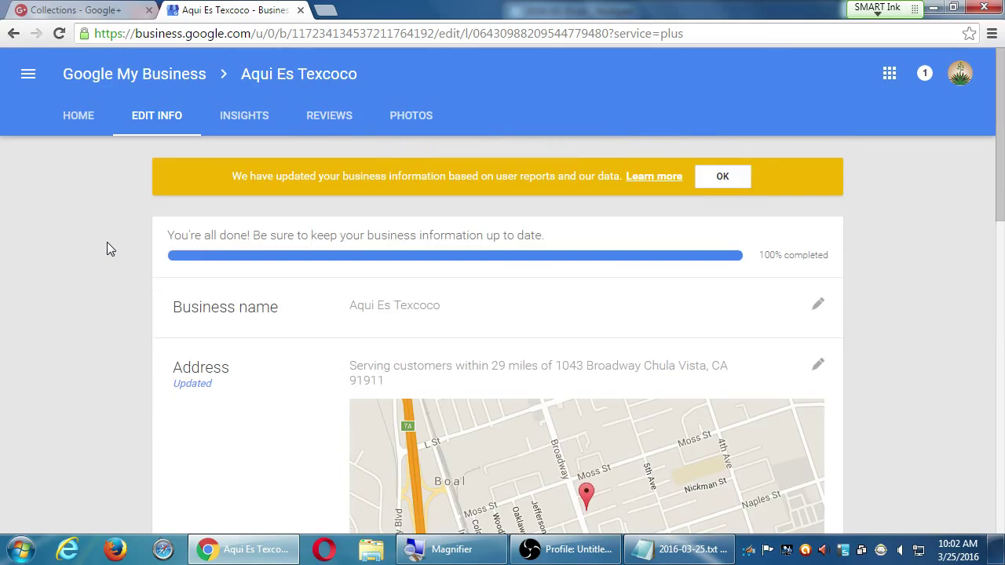
pyautogui.click(244, 125)
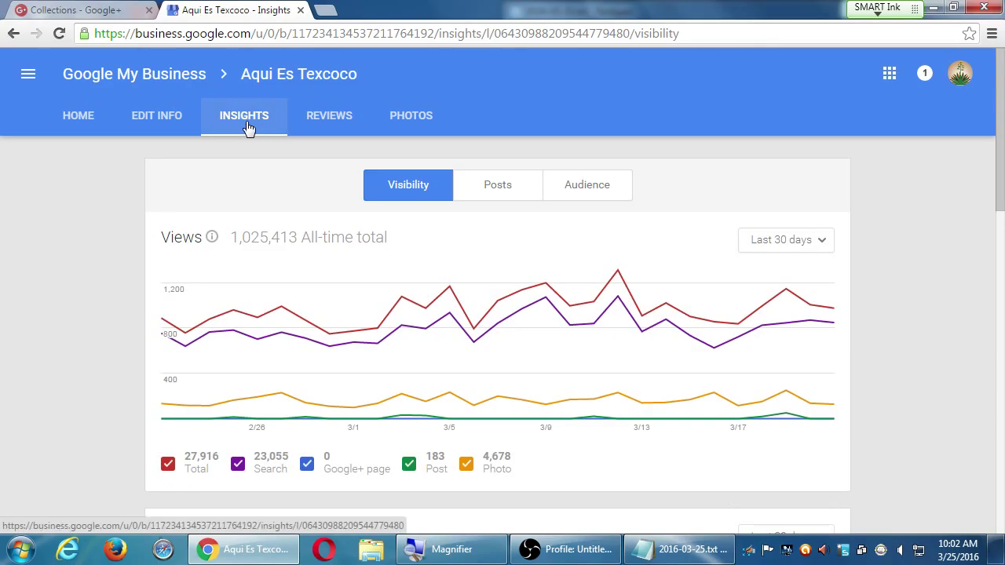
pyautogui.click(246, 128)
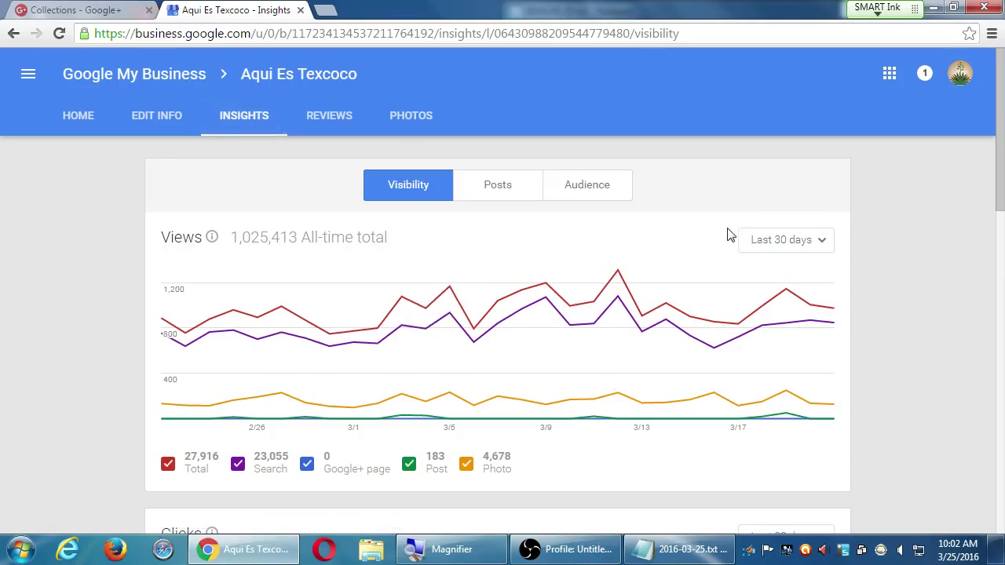
pyautogui.click(785, 242)
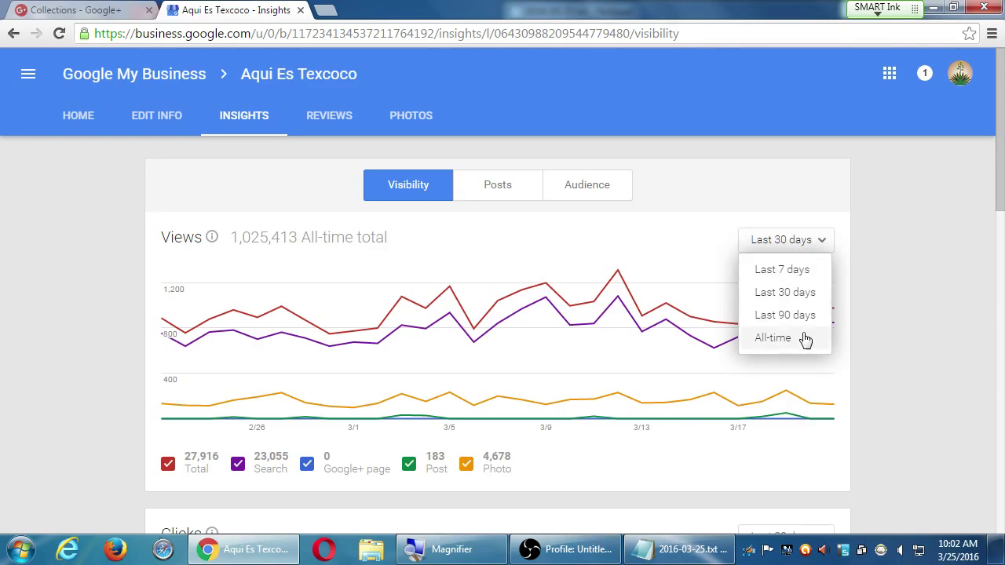
pyautogui.click(785, 315)
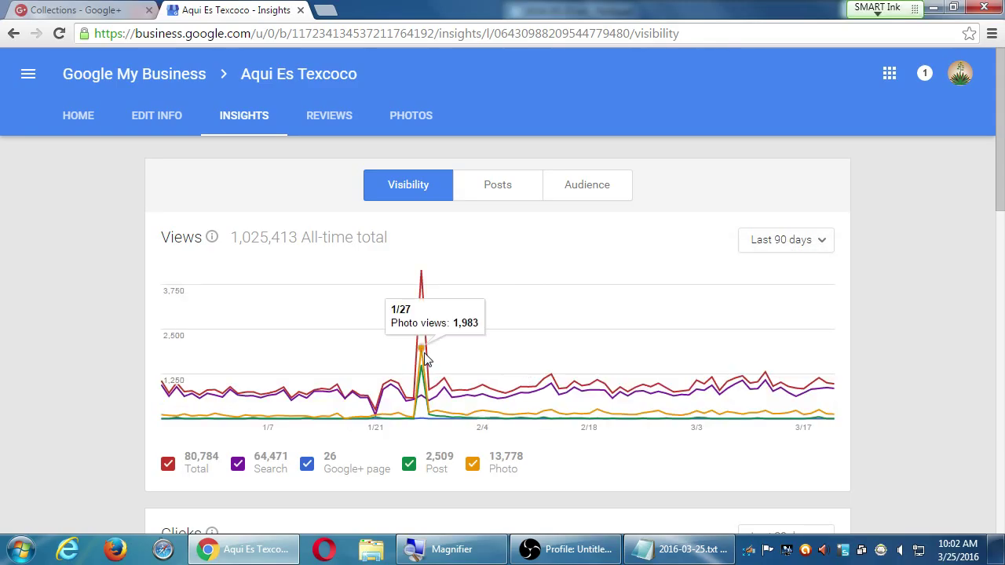
pyautogui.click(800, 244)
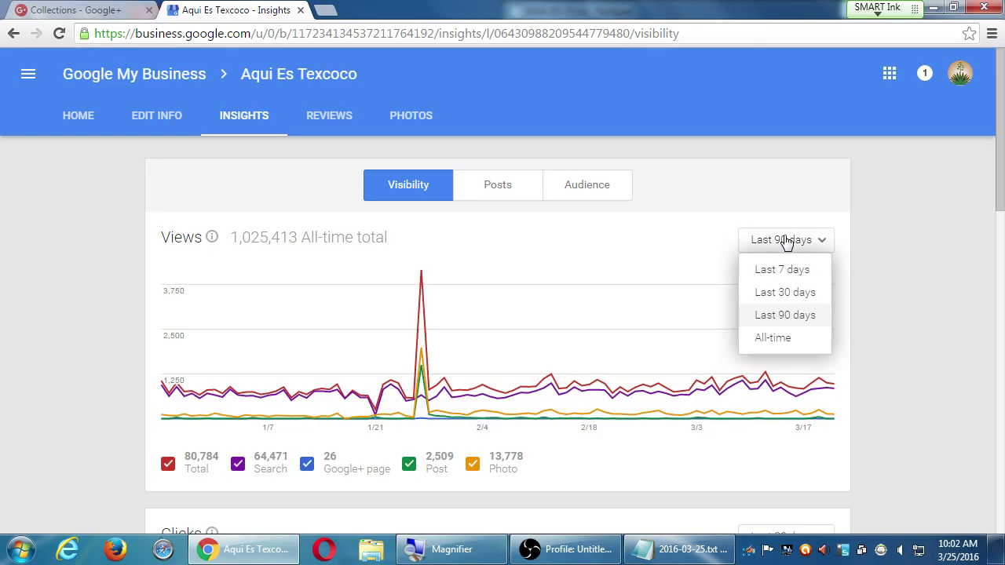
pyautogui.click(760, 292)
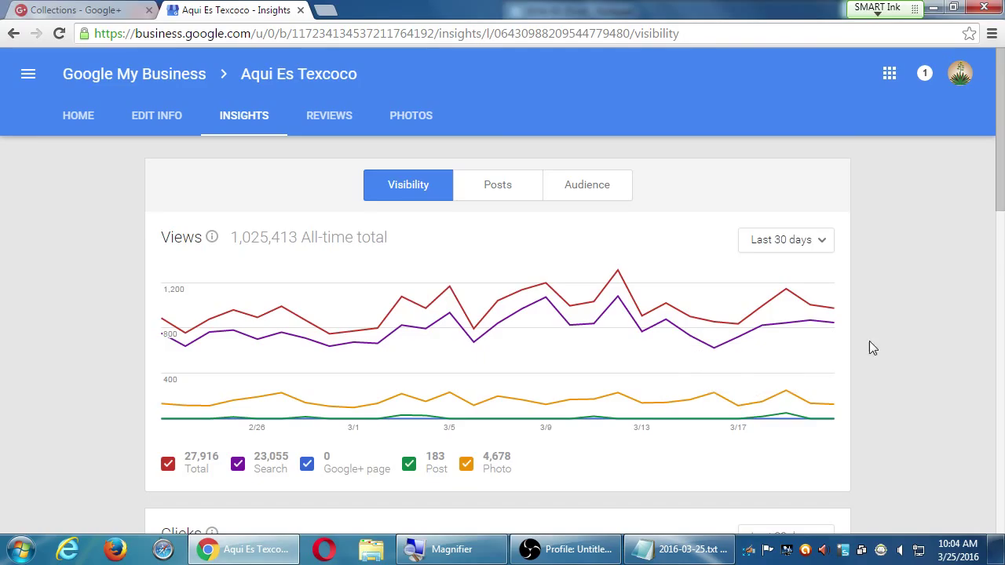
# - Scroll Insights to the Clicks chart: 1,024 clicks, 361 website, 541 directions, 122 calls
pyautogui.scroll(-5, 869, 346)
pyautogui.scroll(1, 913, 351)
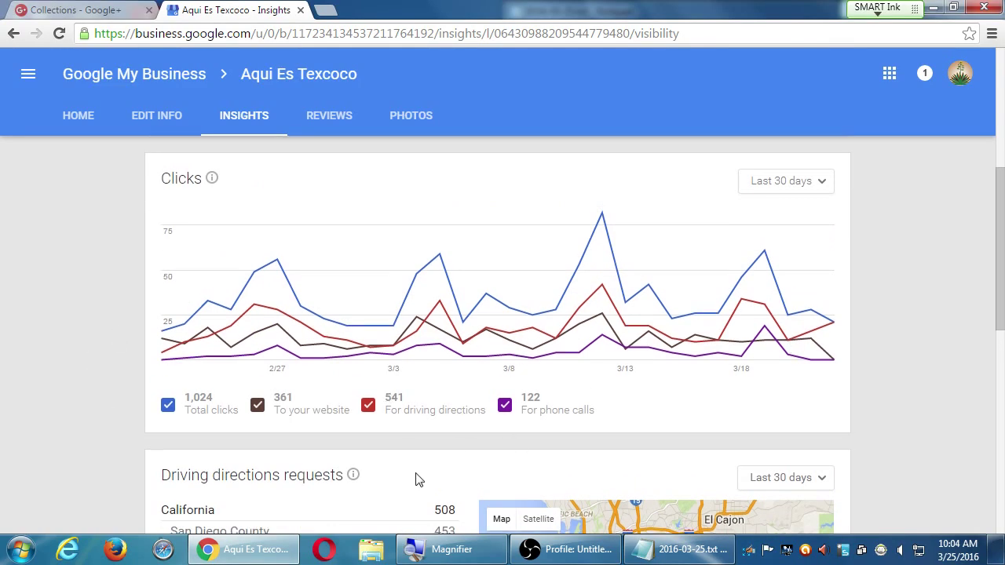
pyautogui.scroll(-2, 416, 477)
pyautogui.scroll(1, 411, 475)
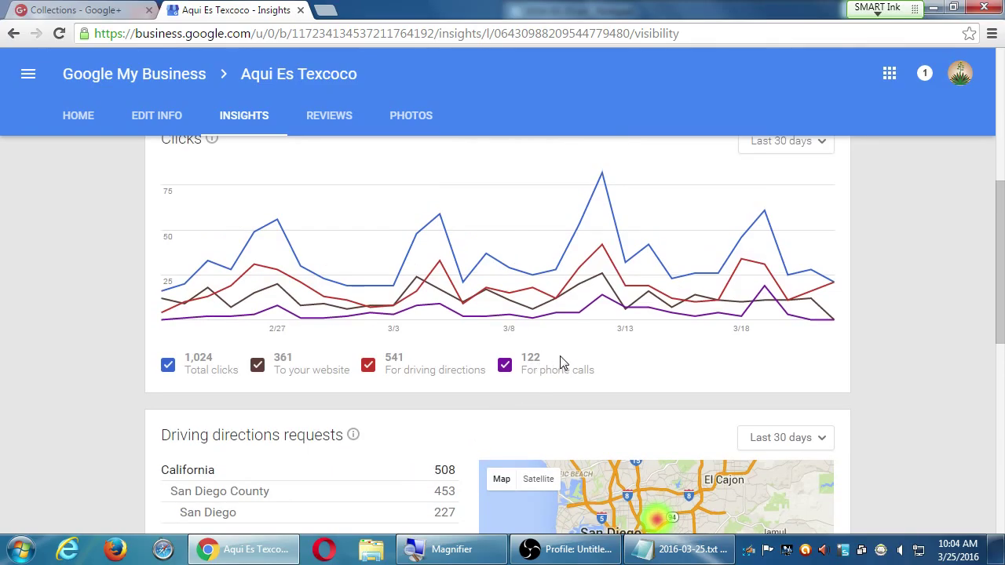
pyautogui.scroll(1, 559, 359)
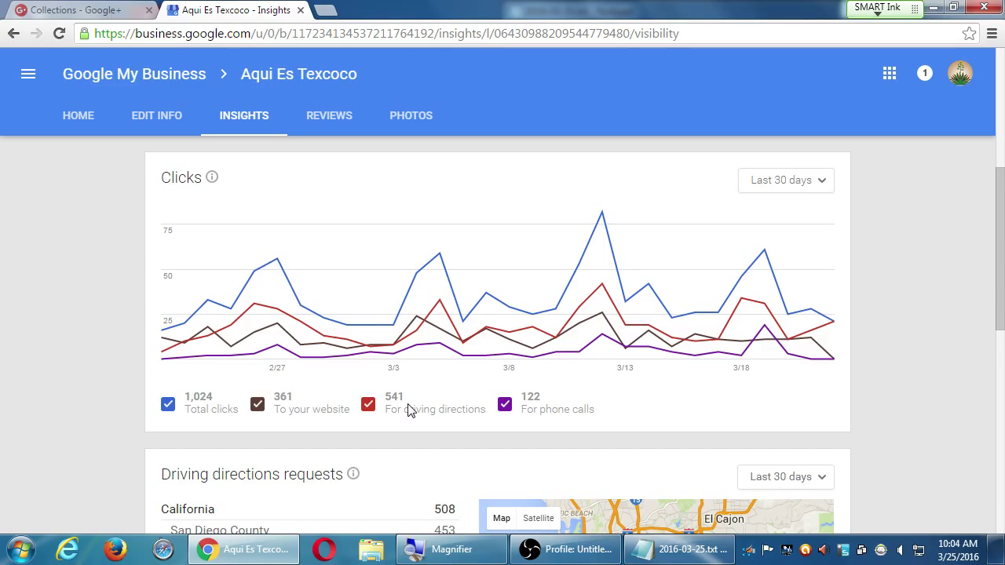
pyautogui.scroll(-3, 409, 287)
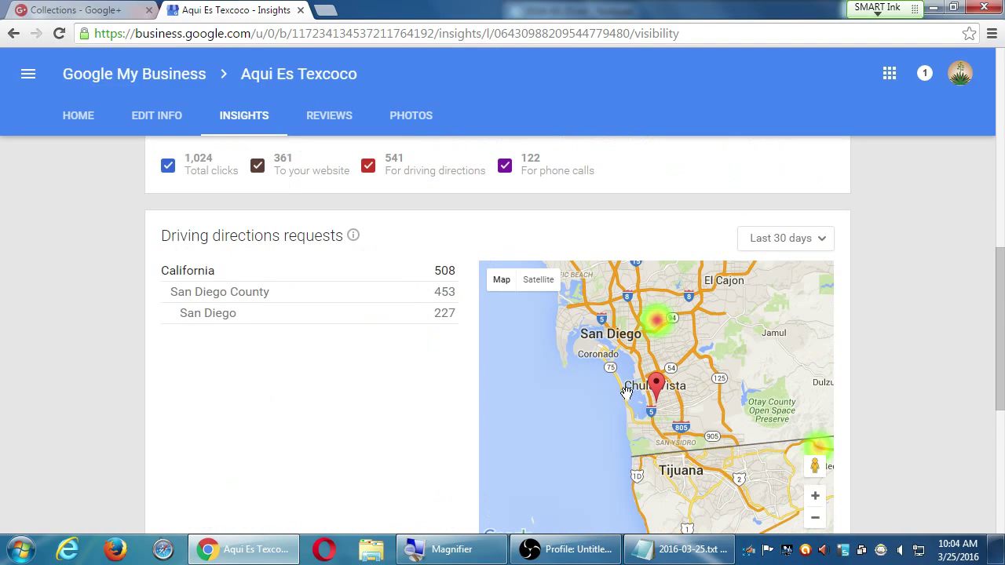
pyautogui.scroll(3, 420, 353)
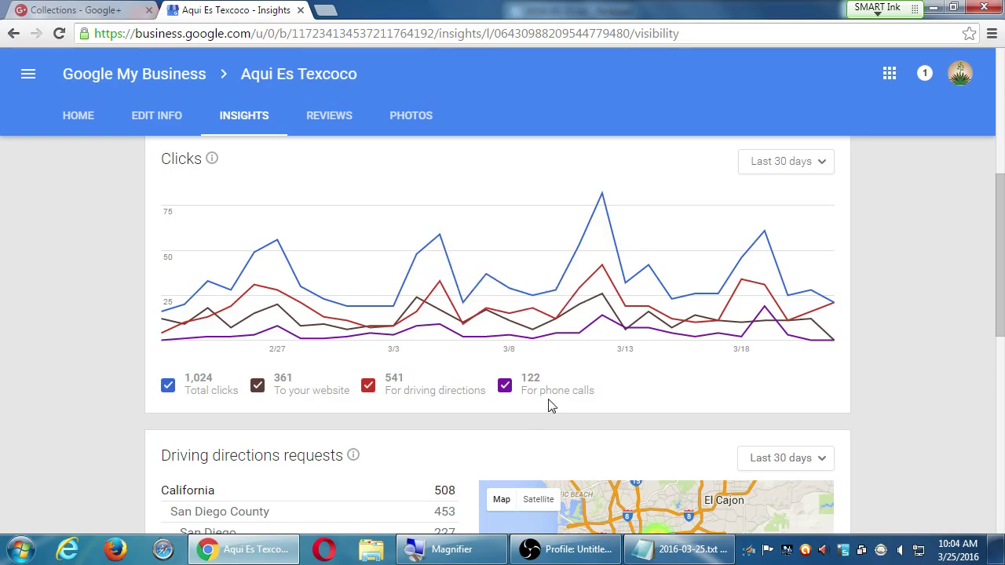
pyautogui.scroll(-3, 646, 359)
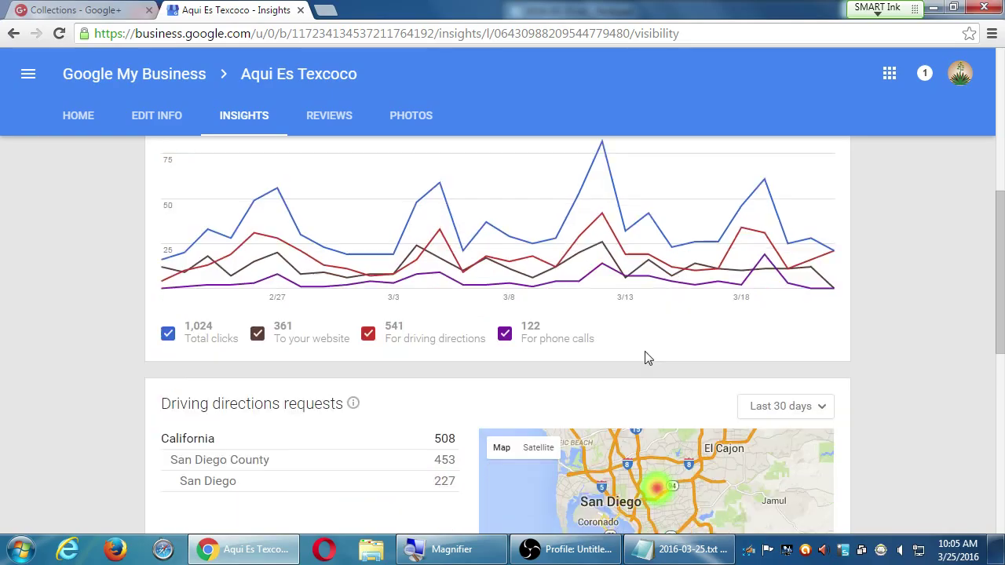
pyautogui.scroll(-1, 830, 297)
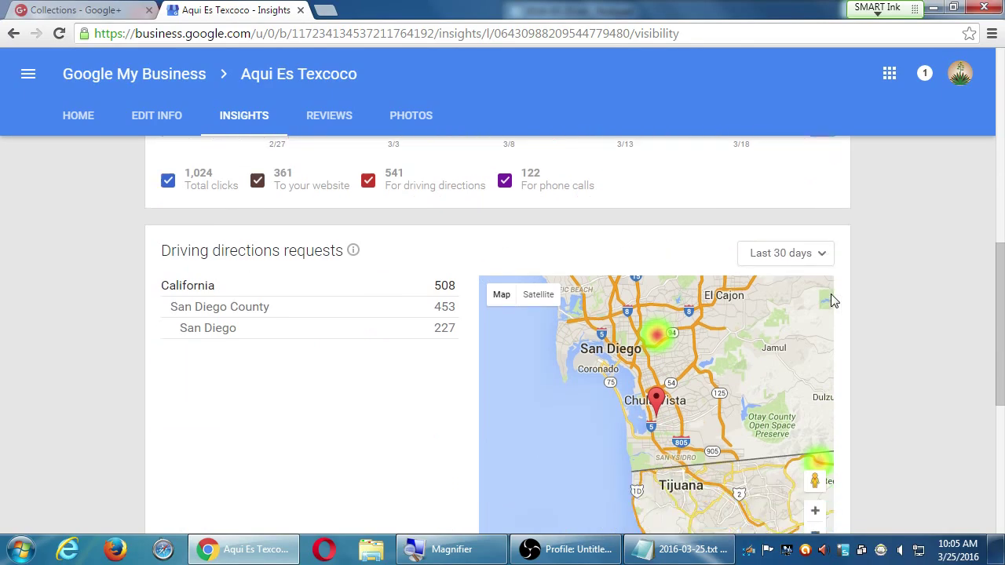
pyautogui.scroll(-1, 830, 291)
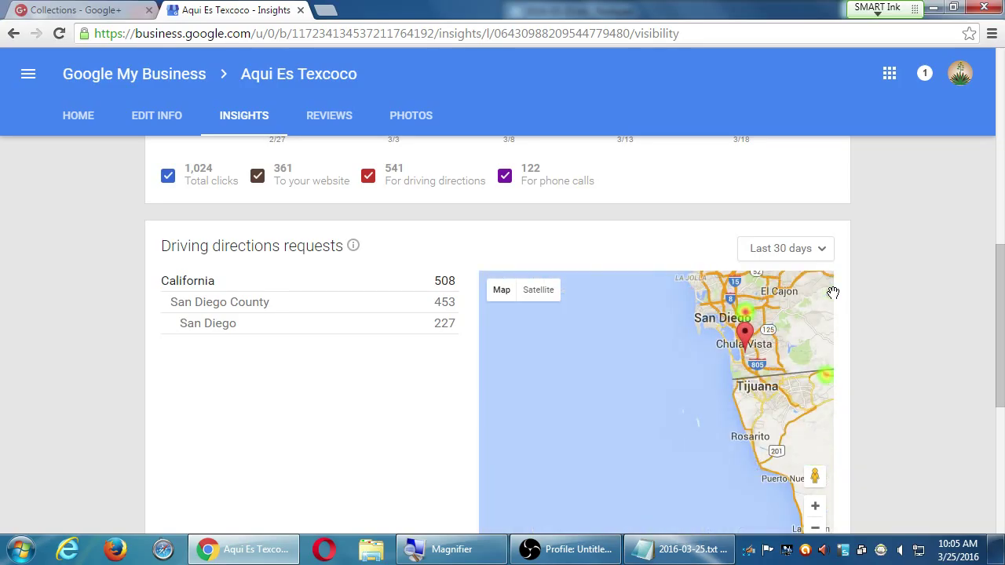
pyautogui.moveTo(729, 366); pyautogui.dragTo(587, 398)
pyautogui.scroll(1, 620, 424)
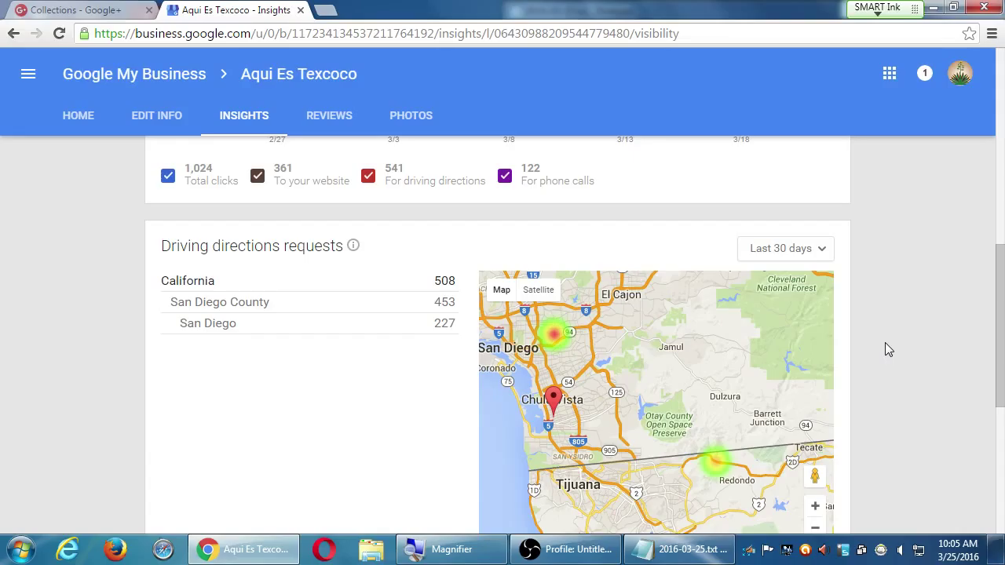
pyautogui.scroll(8, 945, 365)
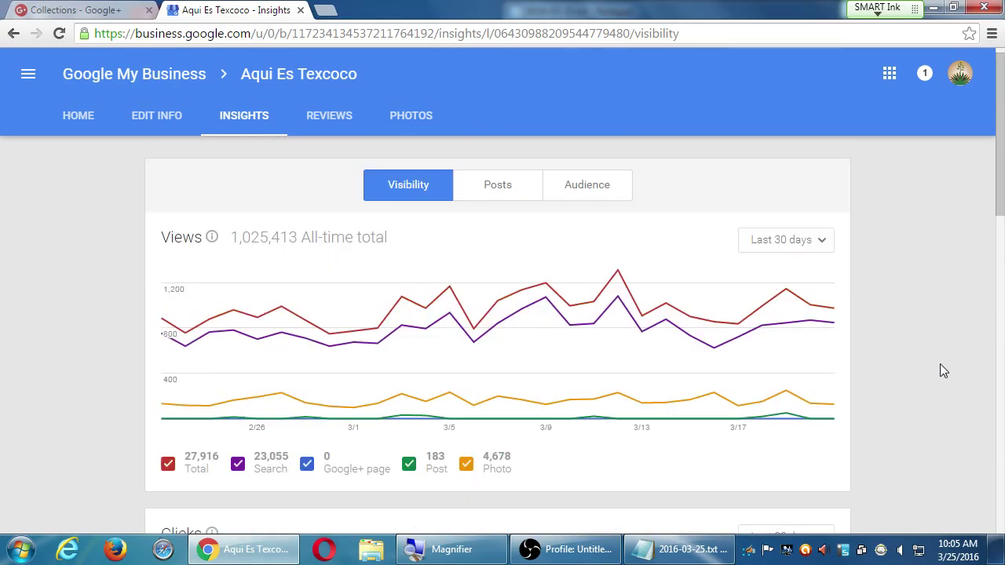
# - Show Posts insights, checking average actions by post type and the Recent posts list
pyautogui.click(484, 195)
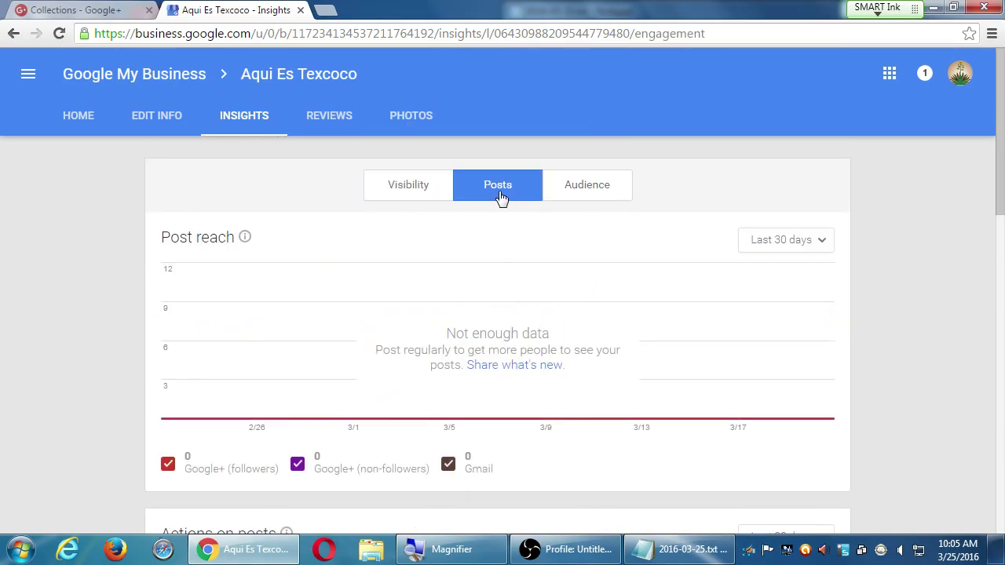
pyautogui.scroll(-10, 478, 262)
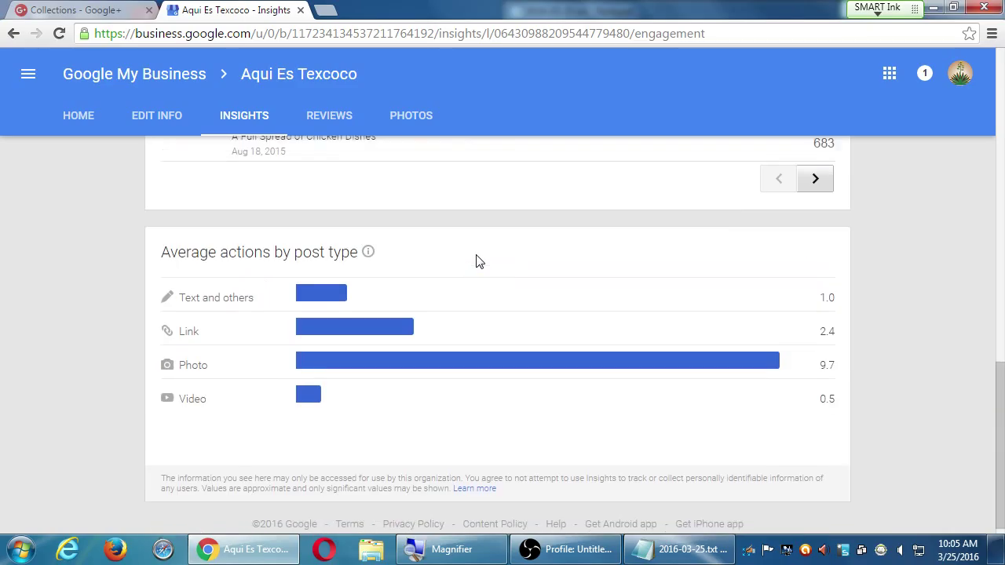
pyautogui.scroll(4, 475, 261)
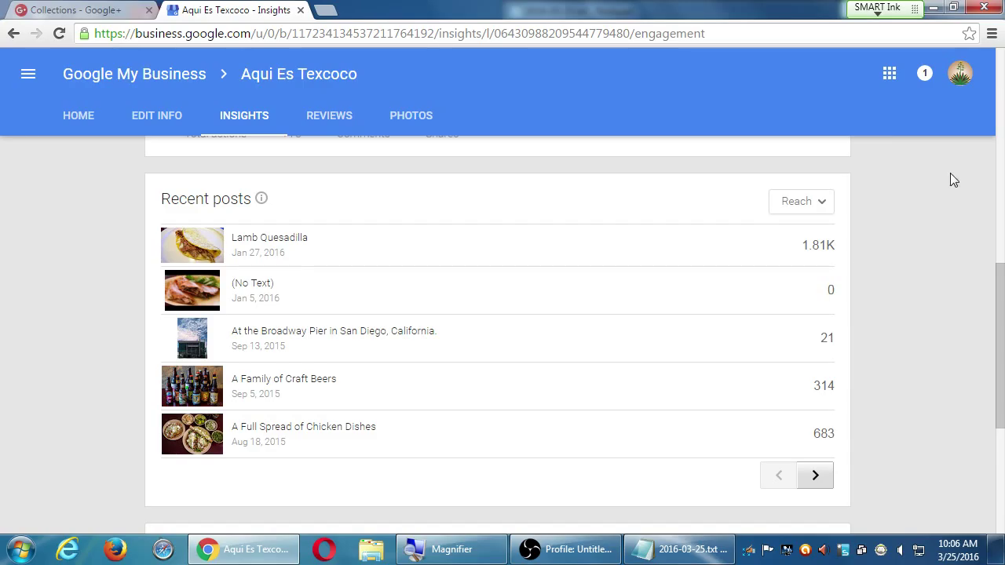
# - Inspect the Jan 5, 2016 post's insights and original Google+ post, then close both
pyautogui.click(198, 293)
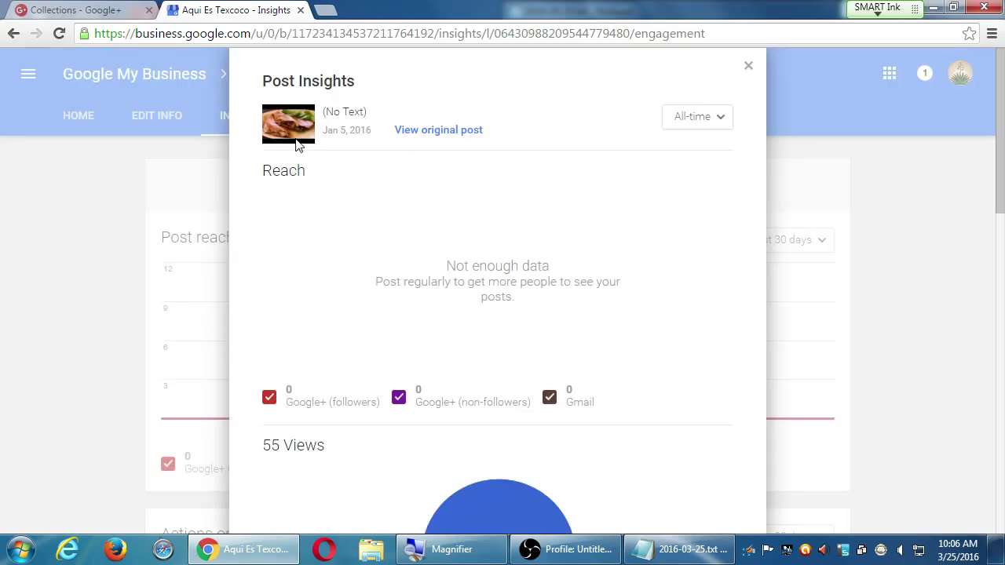
pyautogui.click(405, 132)
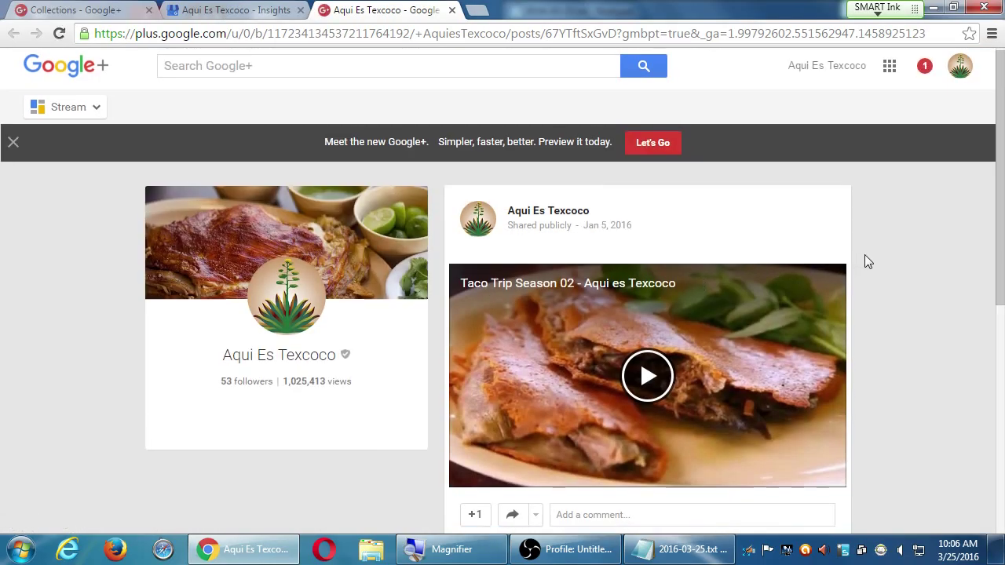
pyautogui.scroll(-1, 864, 255)
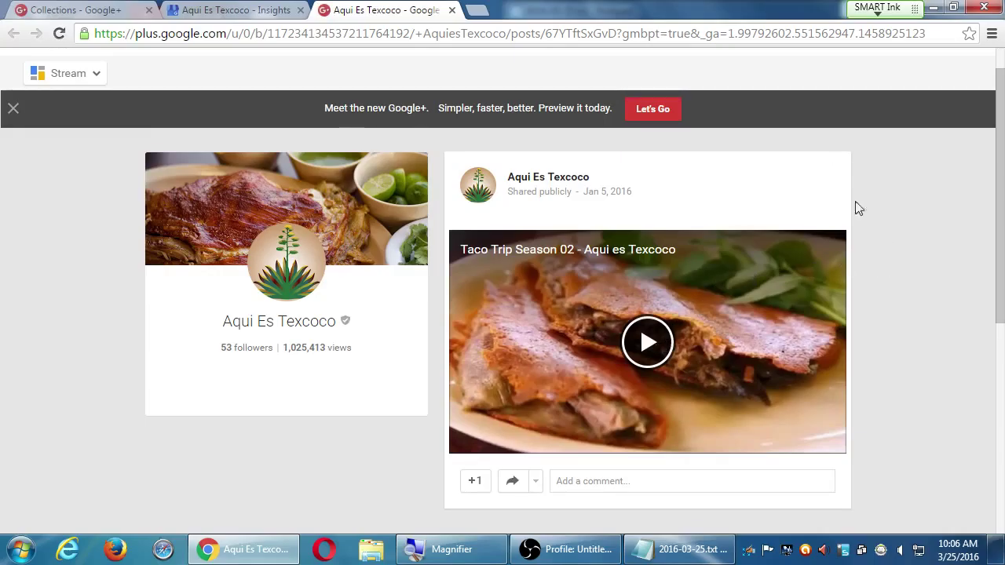
pyautogui.click(452, 10)
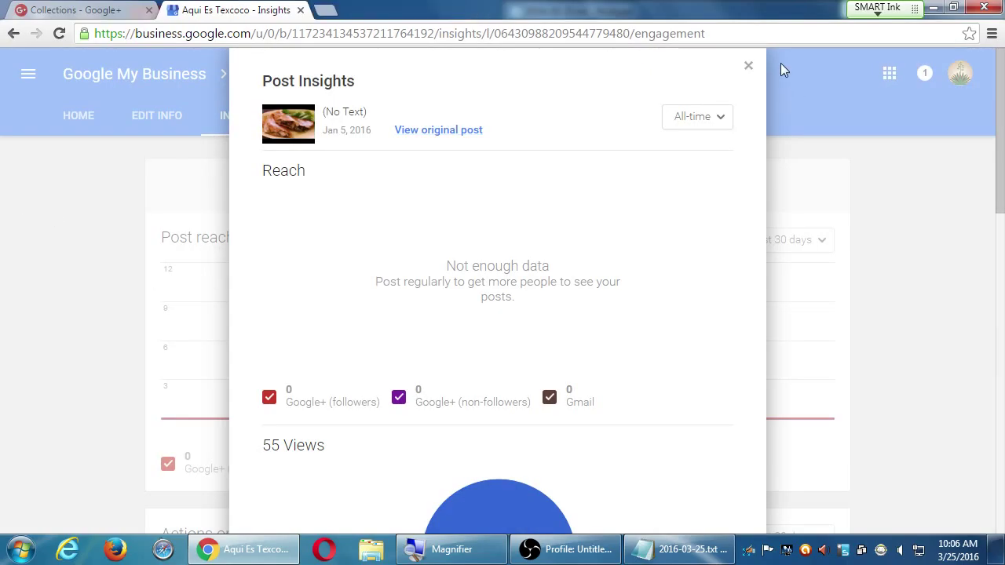
pyautogui.click(746, 69)
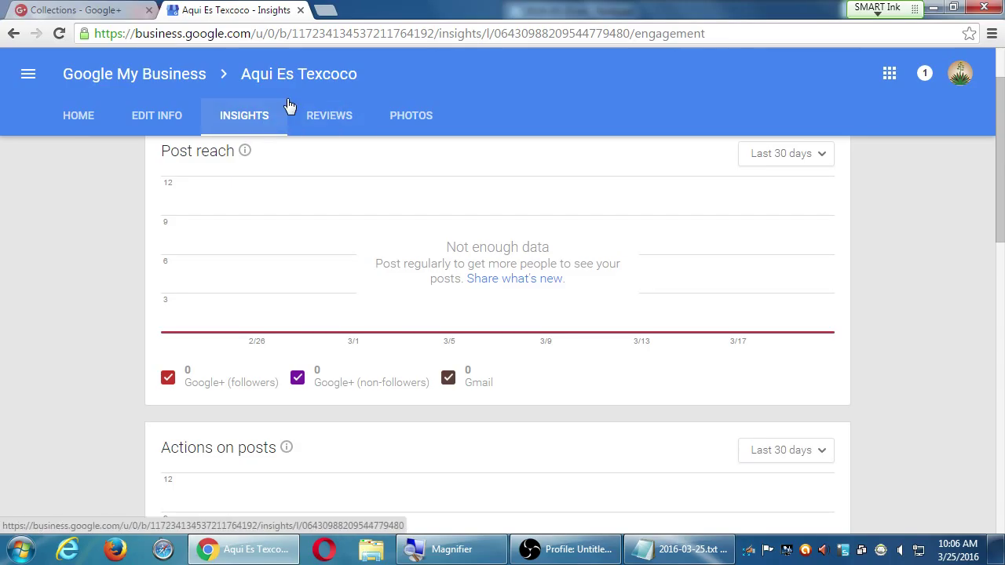
# - Show Aqui Es Texcoco's Reviews page with customer star ratings, review text and dates
pyautogui.click(343, 116)
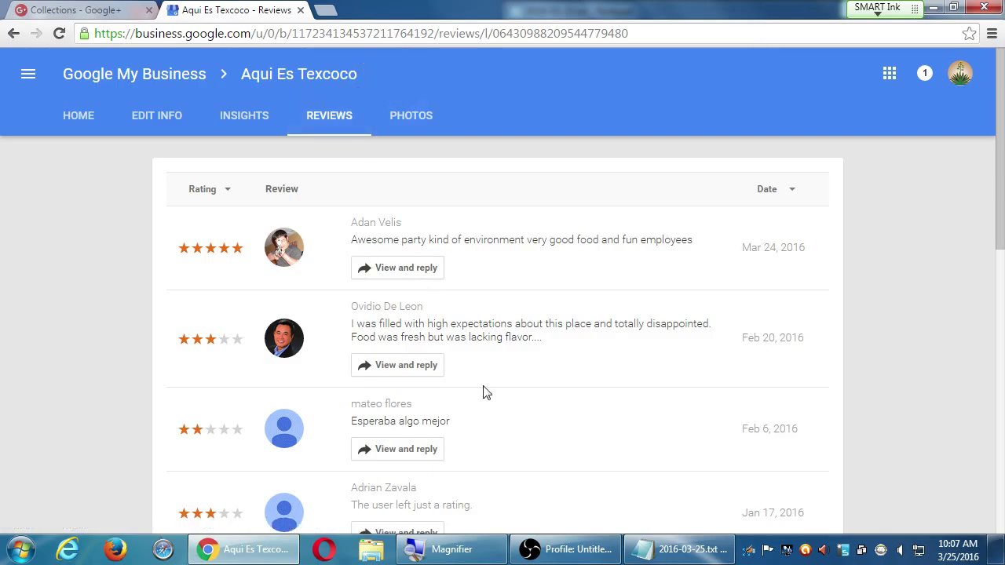
# - Scroll the reviews and open the Feb 6, 2016 two-star review 'Esperaba algo mejor' for reply
pyautogui.scroll(-2, 487, 392)
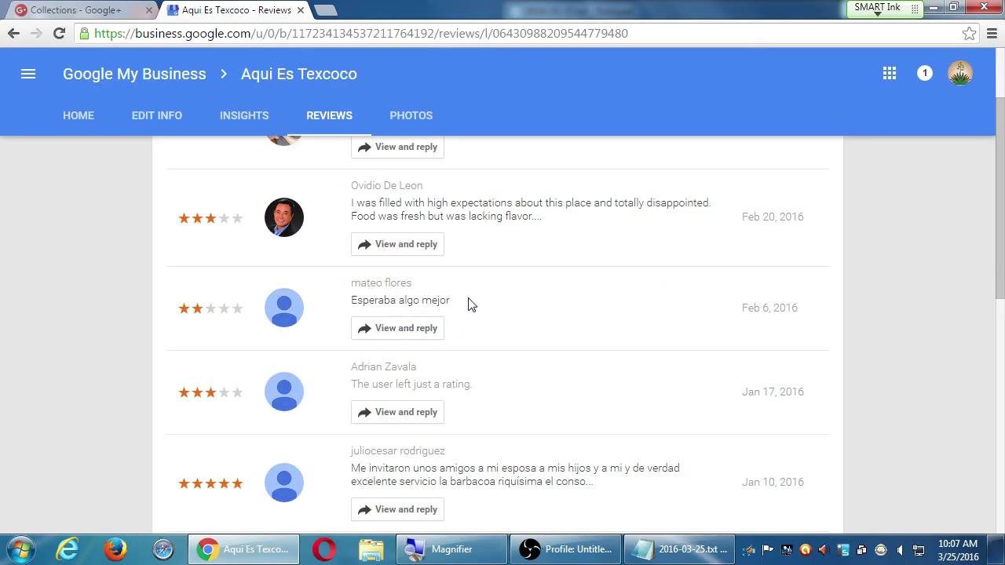
pyautogui.scroll(-3, 233, 340)
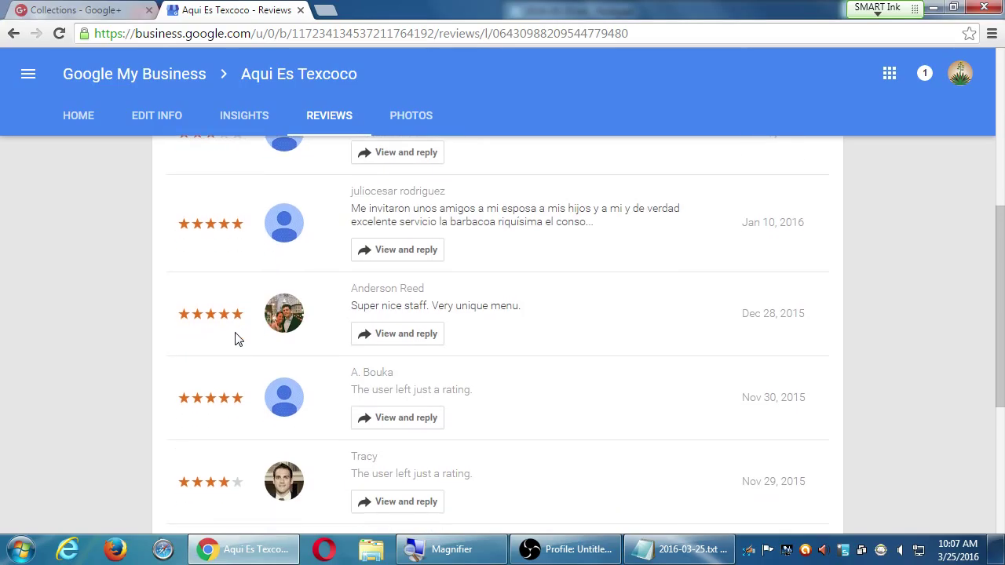
pyautogui.scroll(3, 236, 337)
pyautogui.click(398, 305)
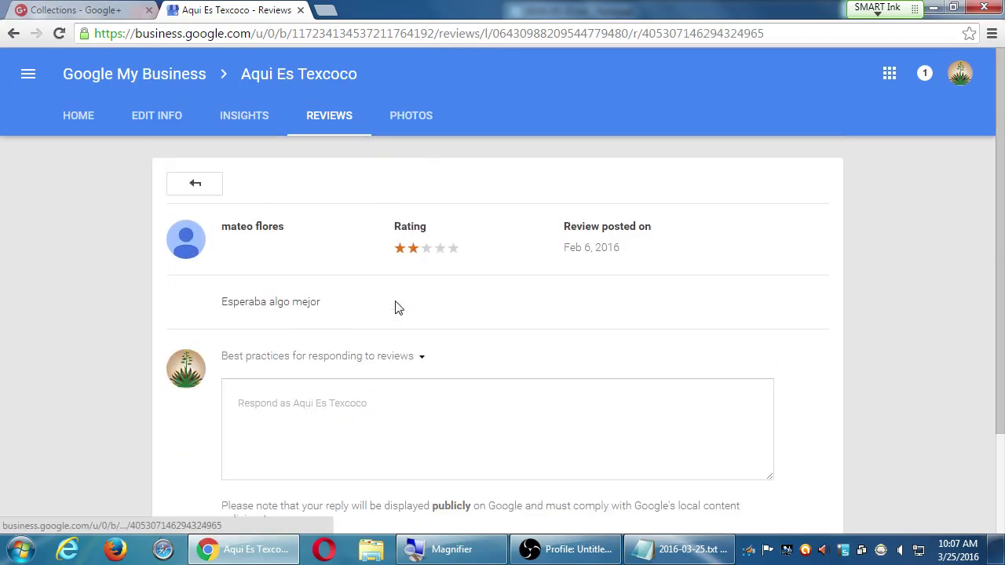
pyautogui.scroll(-1, 235, 409)
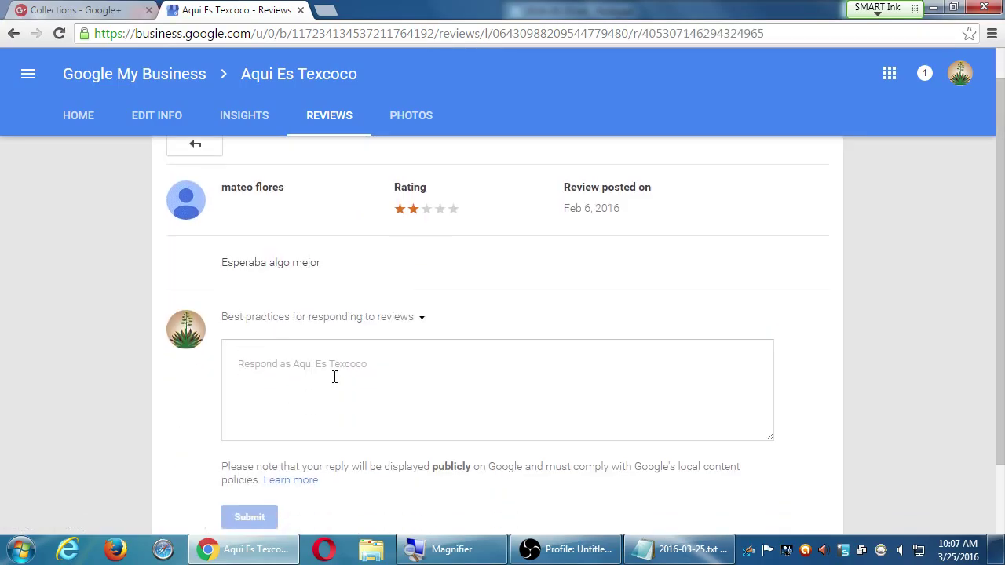
pyautogui.click(381, 383)
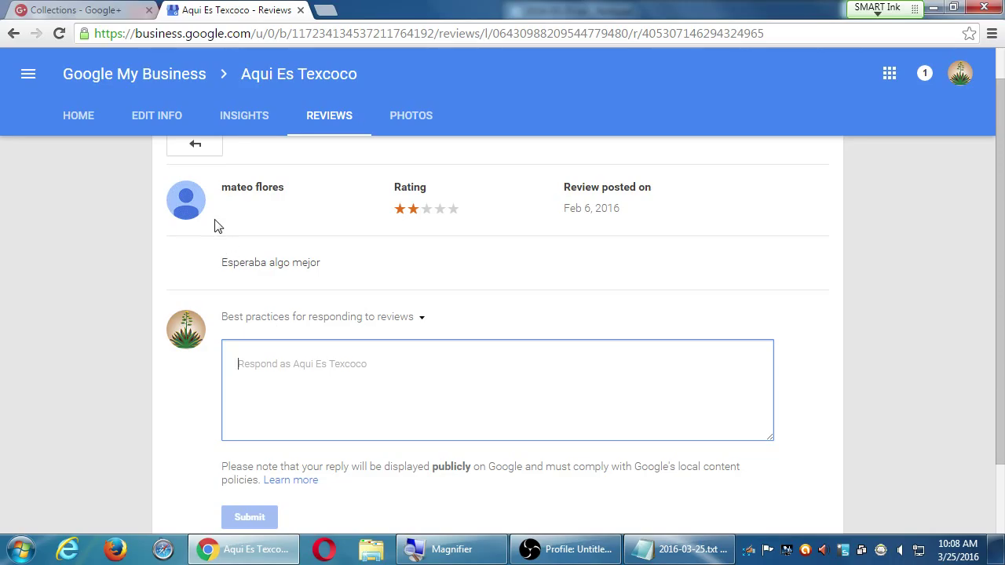
pyautogui.click(194, 212)
pyautogui.moveTo(194, 211)
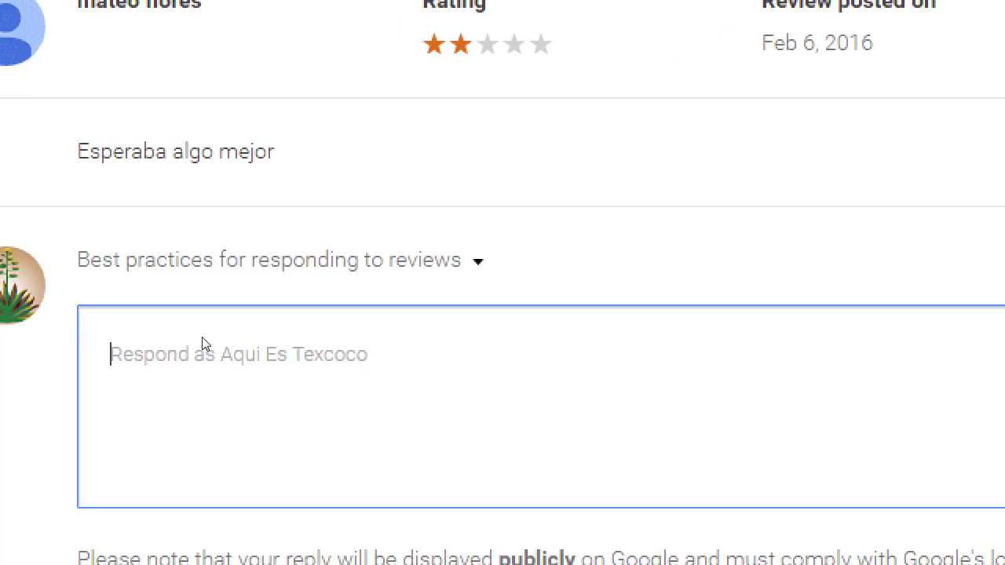
# - Draft the two-line reply 'Very sorry we didn't live up to your expectections.' / 'How can we improve?'
pyautogui.write('V')
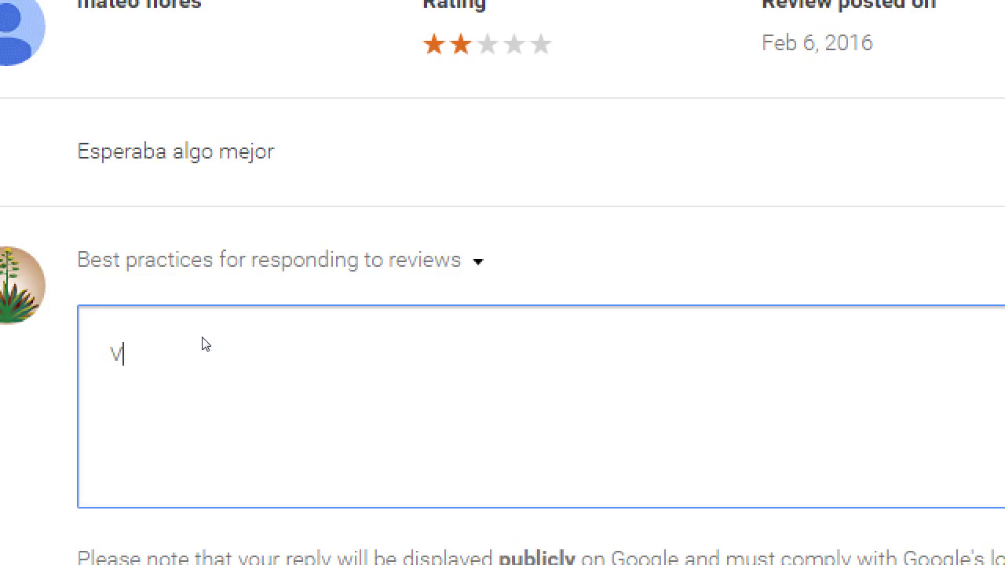
pyautogui.write('ery sorry we didn')
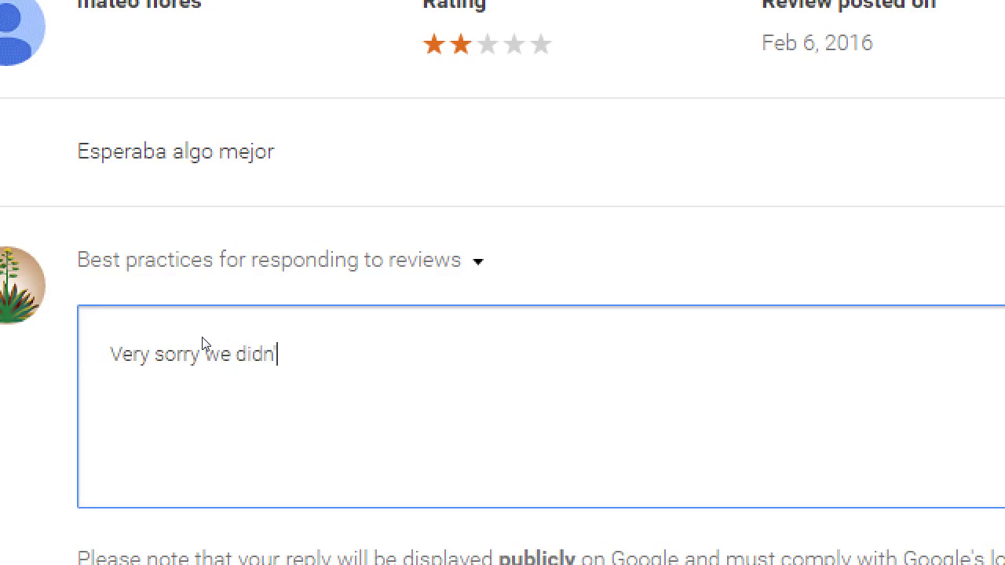
pyautogui.write("'t live up to your")
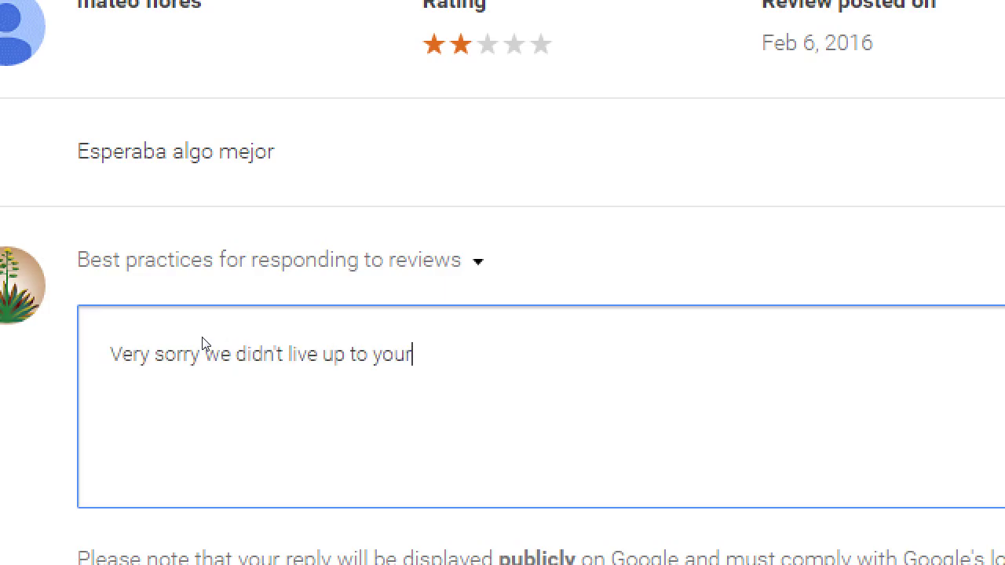
pyautogui.write(' expectections.')
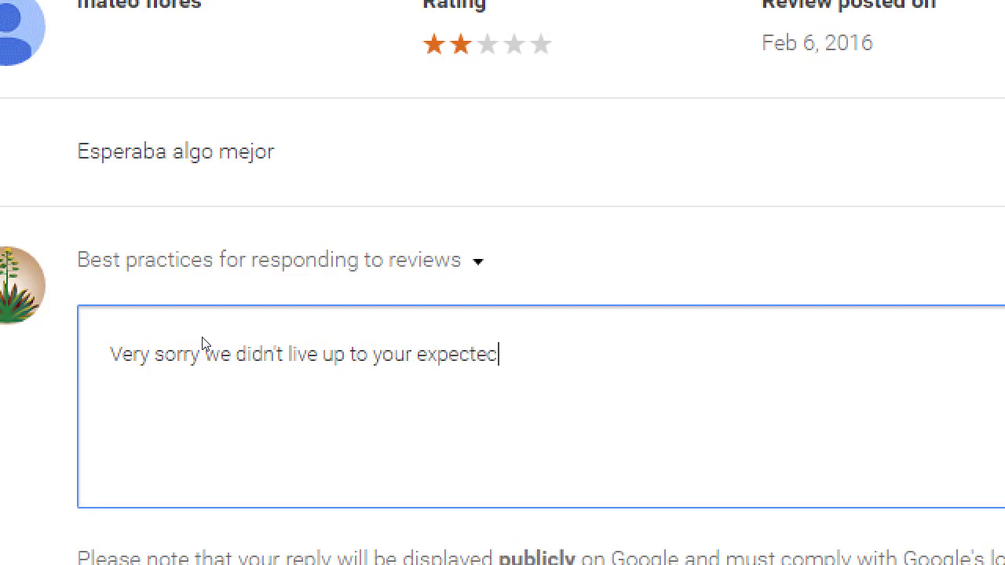
pyautogui.press('Return')
pyautogui.write('How')
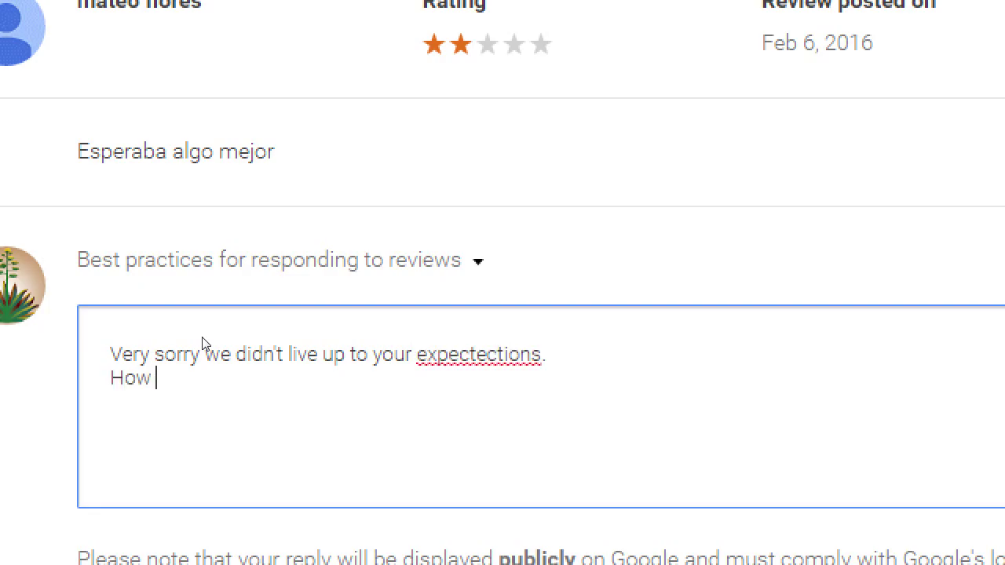
pyautogui.write(' can we improve?')
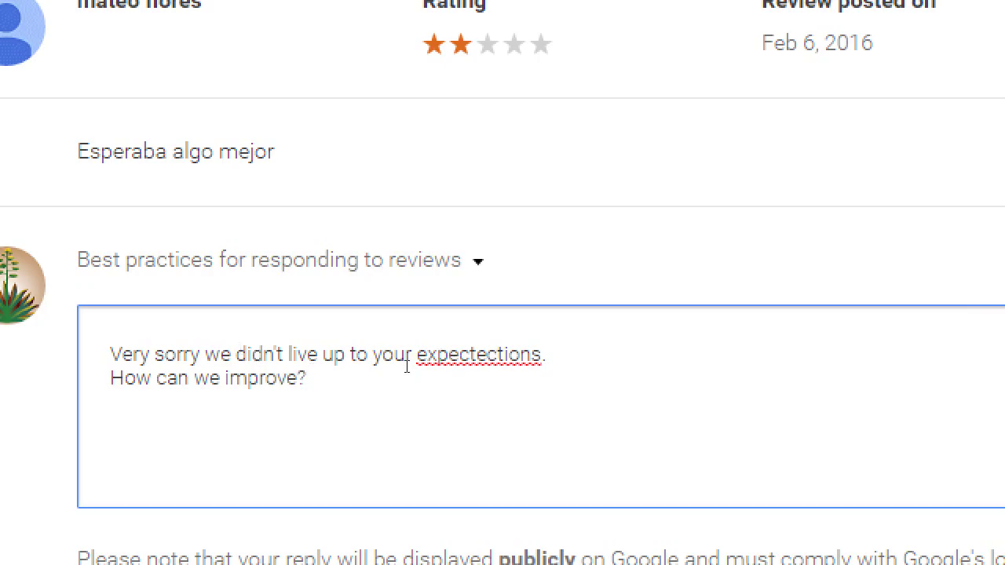
# - Correct the misspelling 'expectections' to 'expectations', then select all of the reply text
pyautogui.rightClick(409, 365)
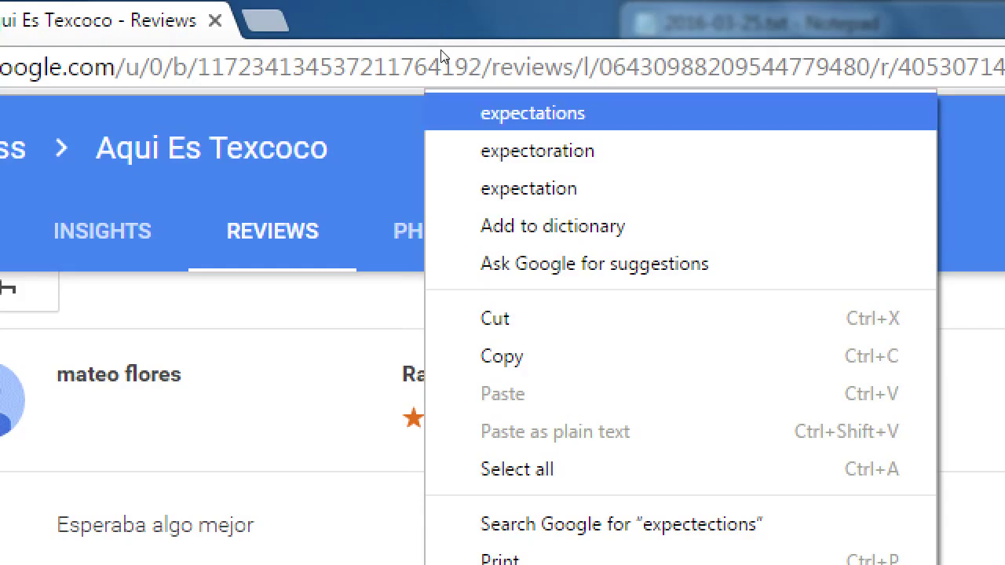
pyautogui.click(533, 113)
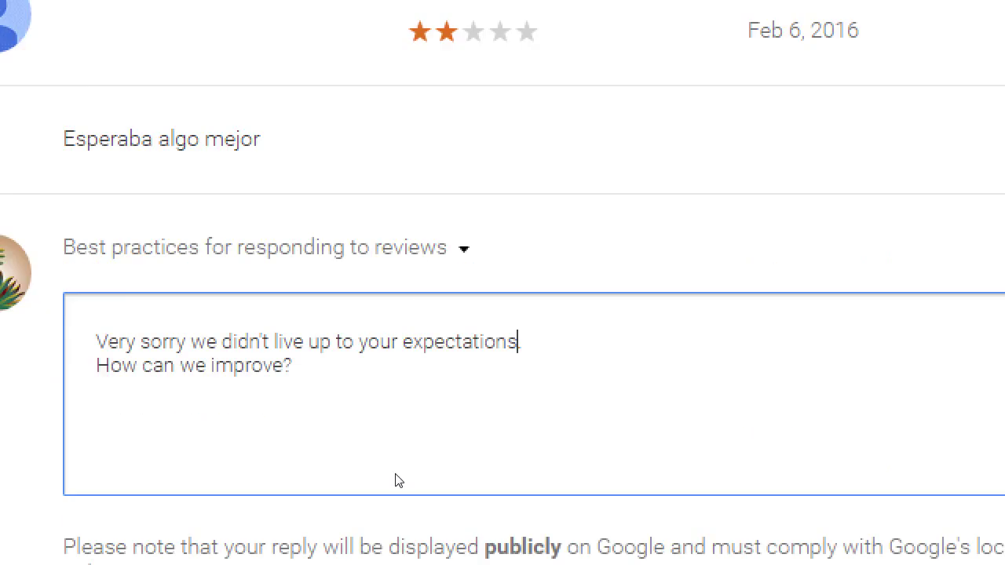
pyautogui.write('.')
pyautogui.click(400, 405)
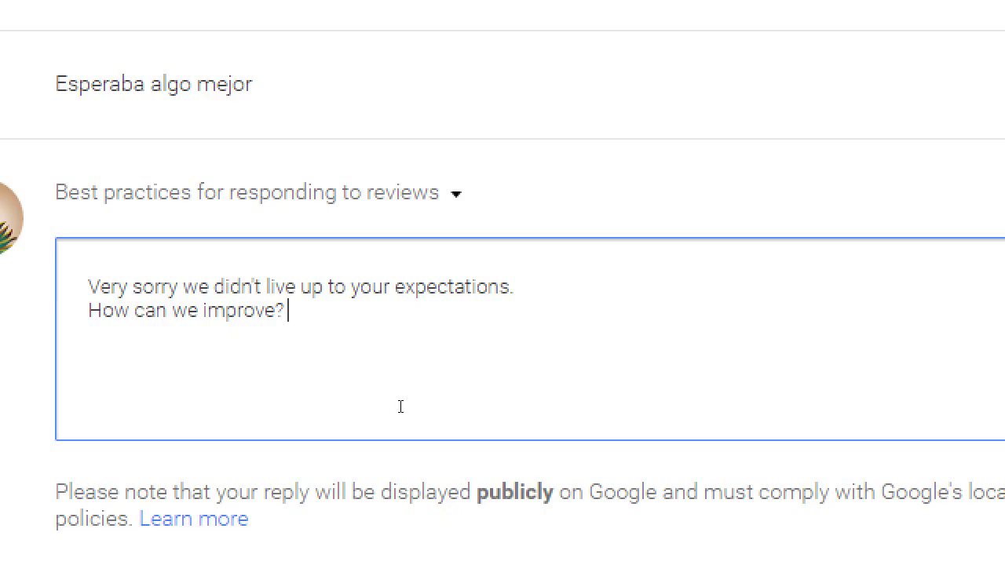
pyautogui.hotkey('ctrl', 'a')
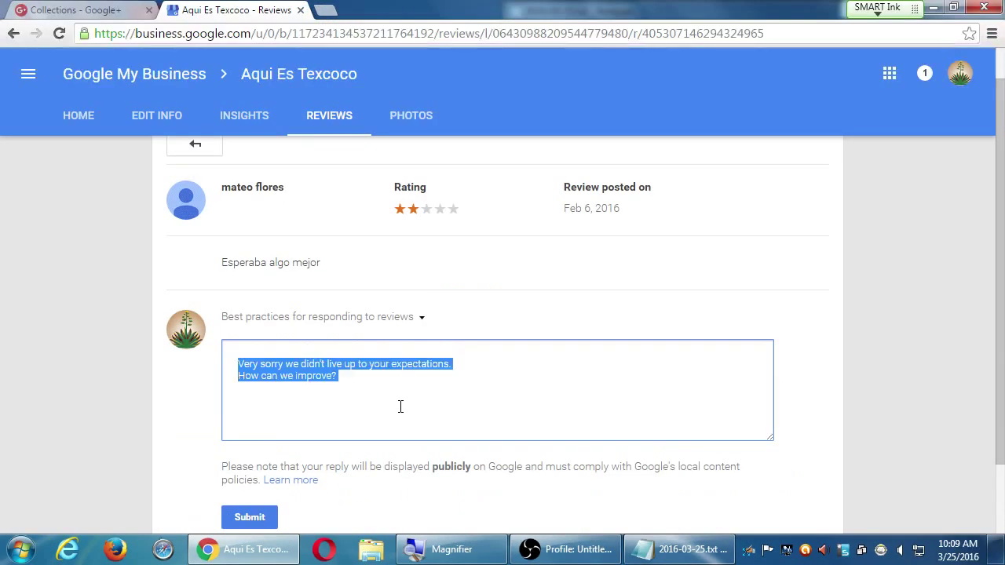
# - Delete the drafted reply without sending it and return to the full reviews list
pyautogui.press('BackSpace')
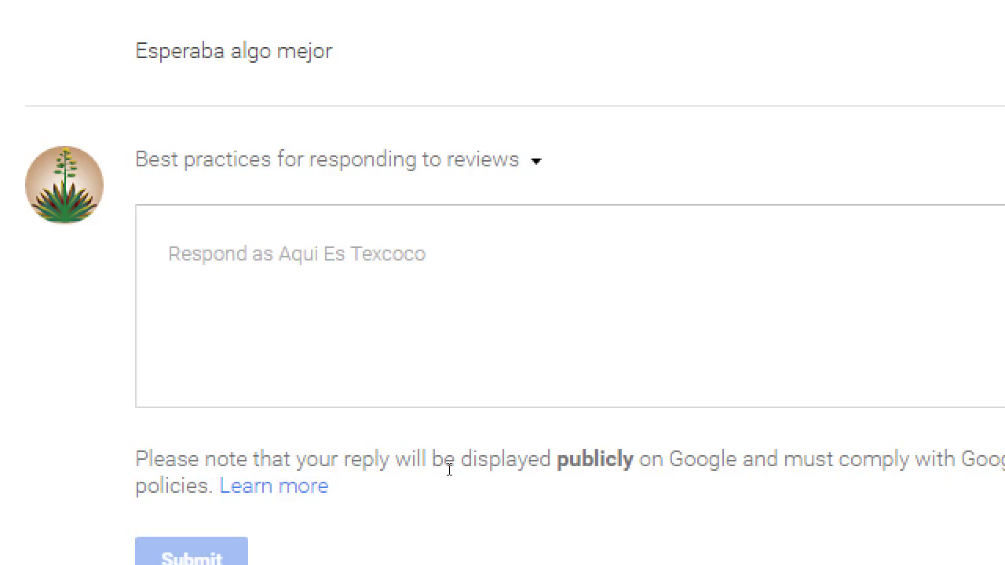
pyautogui.doubleClick(448, 466)
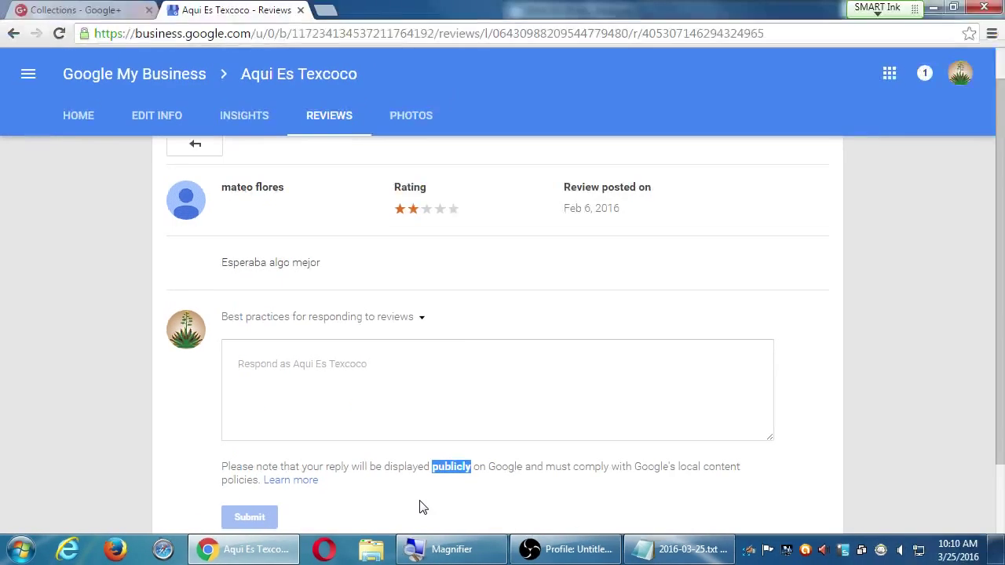
pyautogui.click(351, 126)
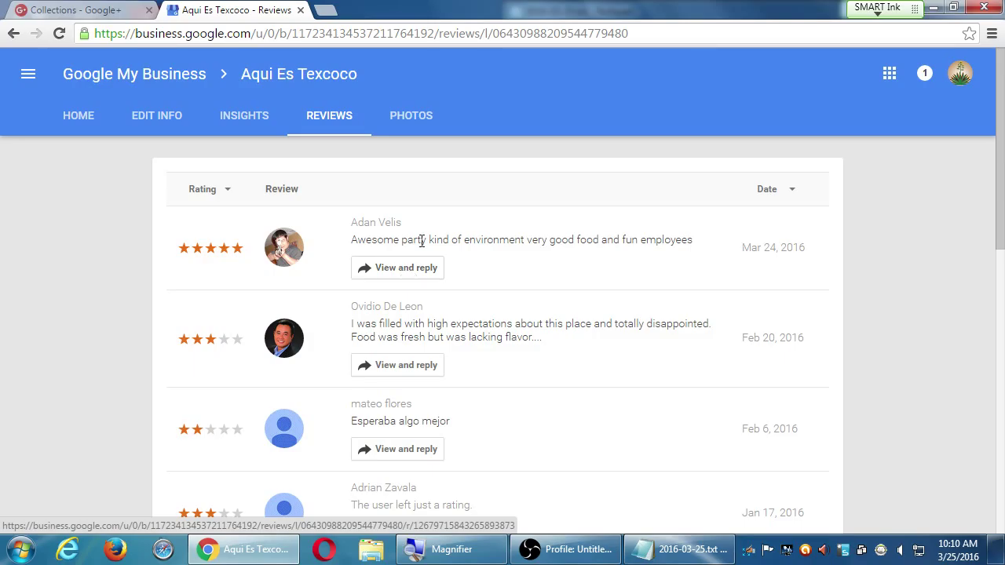
# - Go to the dashboard and review the Edit Info page, listed as 100% completed with address Updated
pyautogui.click(78, 118)
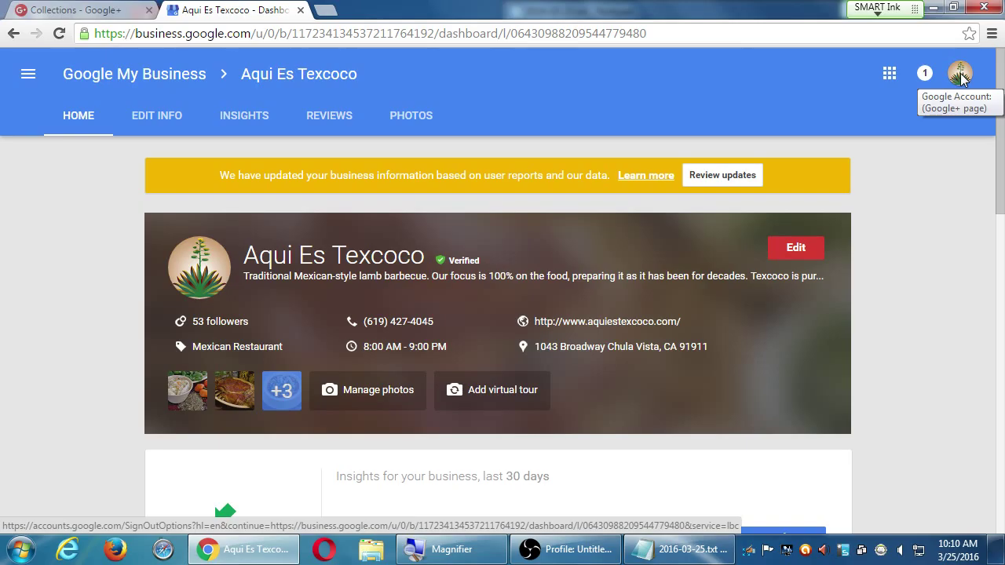
pyautogui.click(163, 125)
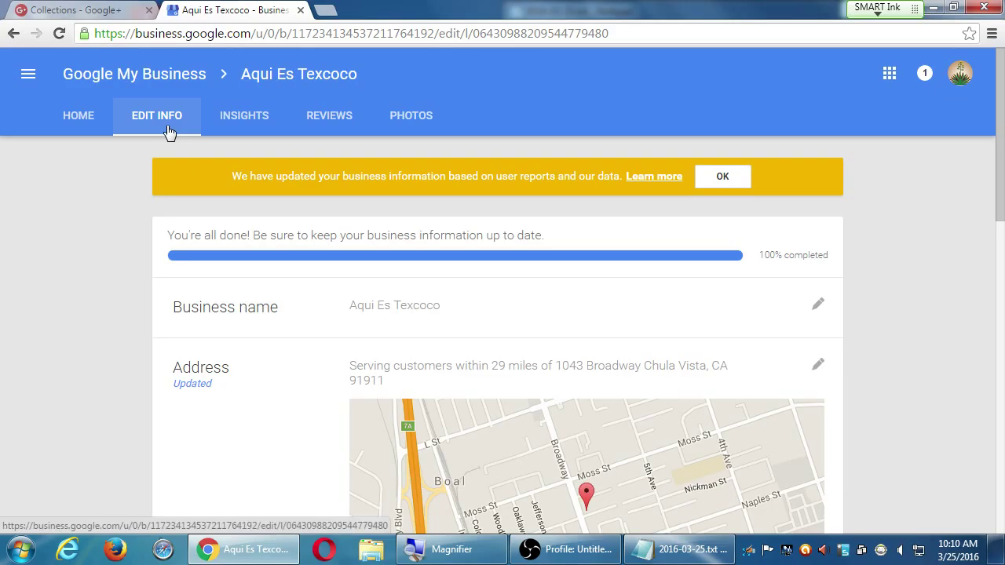
pyautogui.scroll(-3, 99, 295)
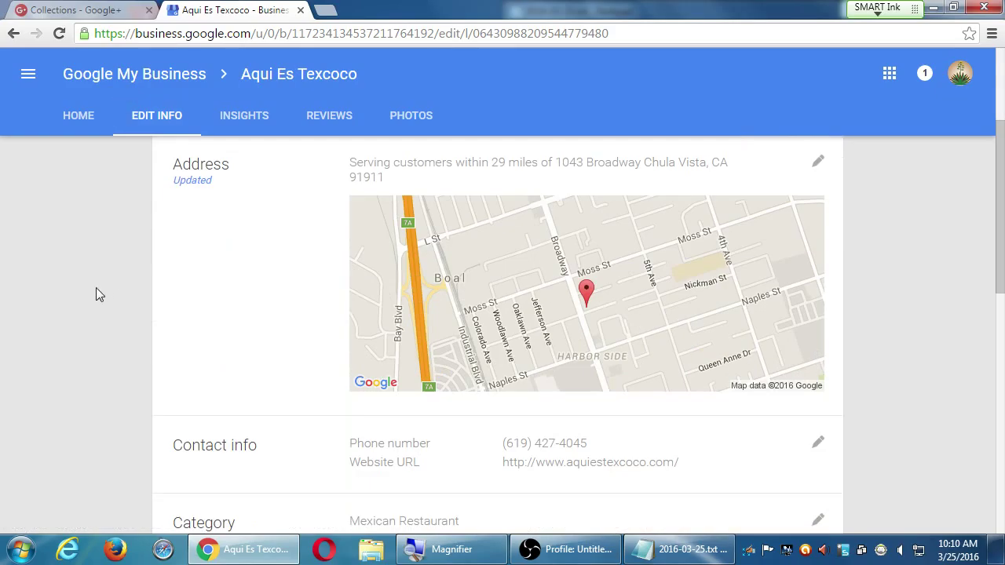
pyautogui.scroll(3, 100, 271)
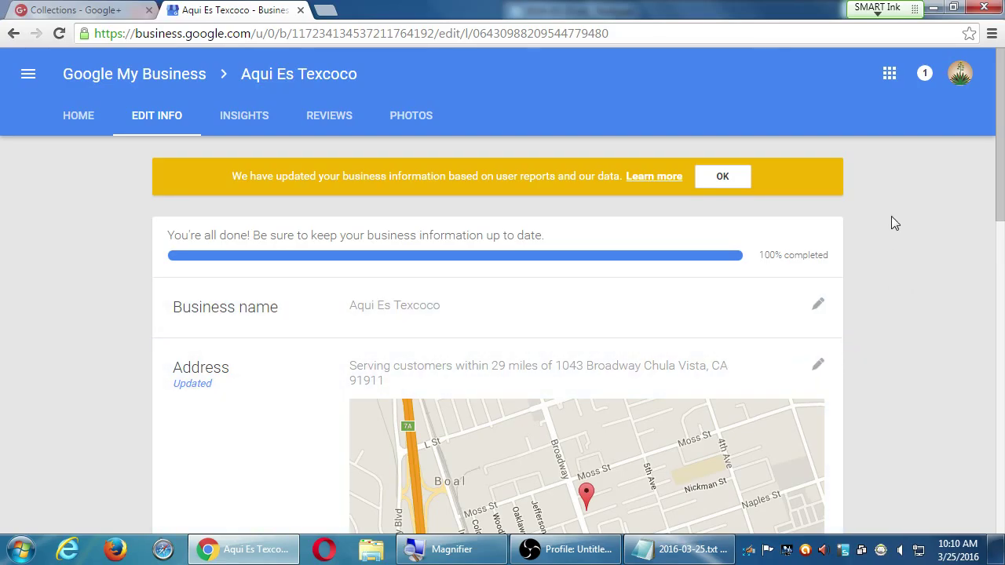
# - Open the restaurant's Google+ page Settings, where notifications and comments are allowed from Anyone
pyautogui.click(957, 74)
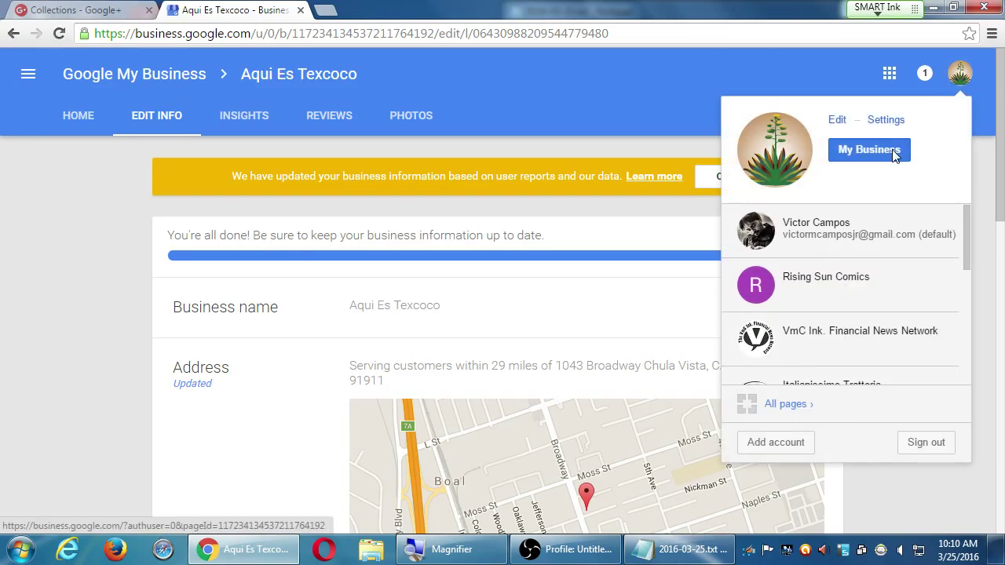
pyautogui.click(892, 151)
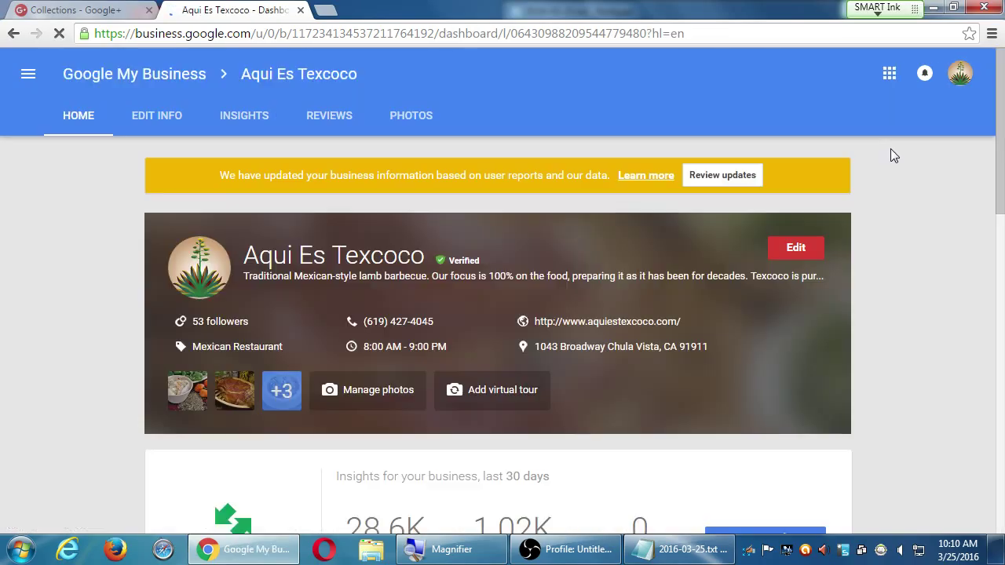
pyautogui.click(959, 73)
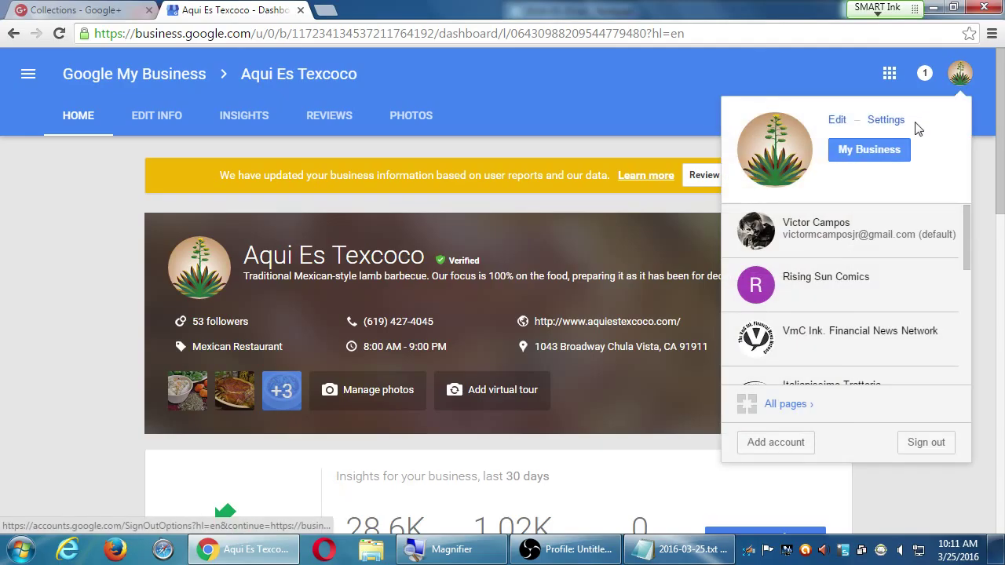
pyautogui.click(886, 120)
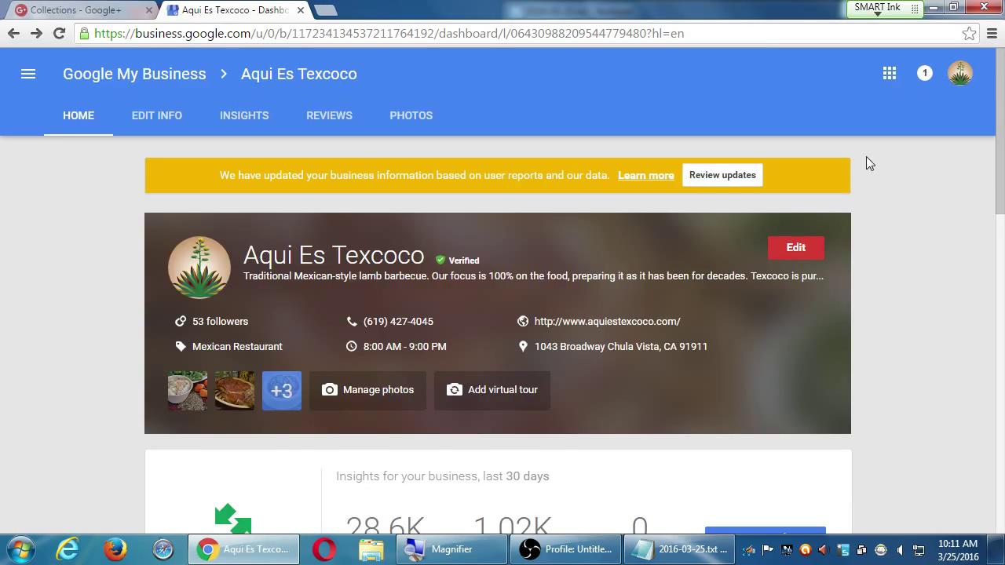
pyautogui.click(962, 78)
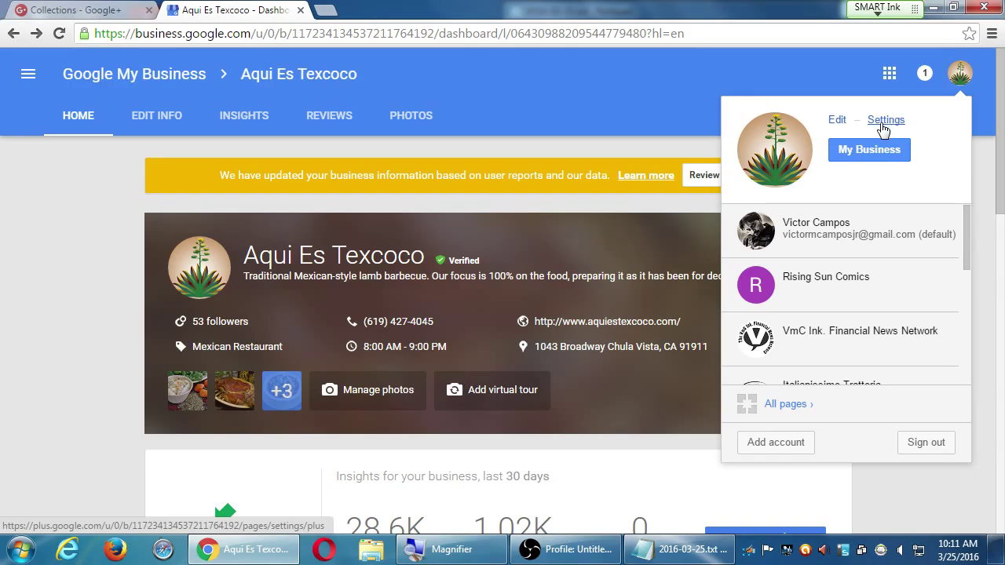
pyautogui.click(956, 76)
pyautogui.click(956, 77)
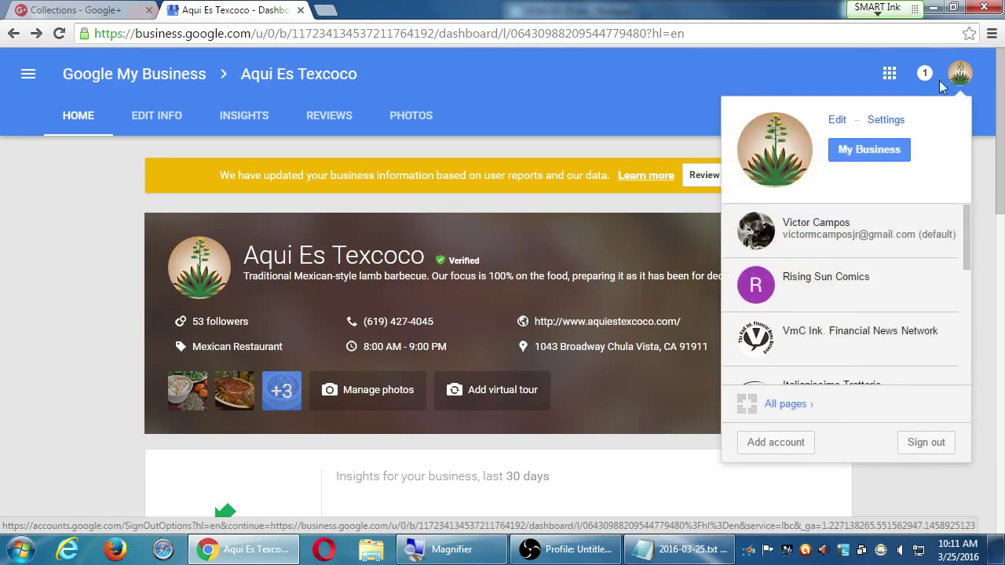
pyautogui.click(886, 119)
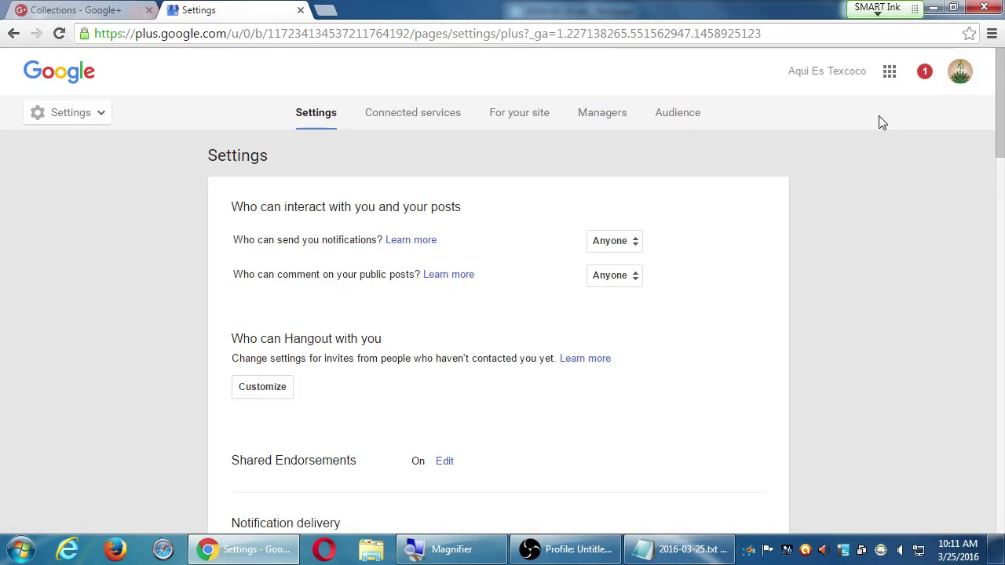
# - View the Managers list of one owner and two managers and open Invite new managers
pyautogui.click(609, 126)
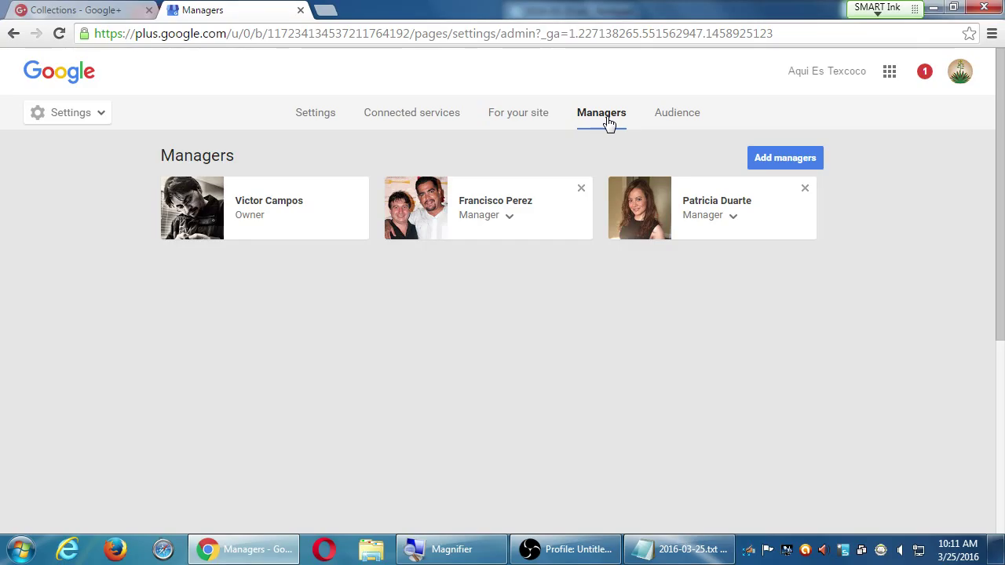
pyautogui.click(797, 157)
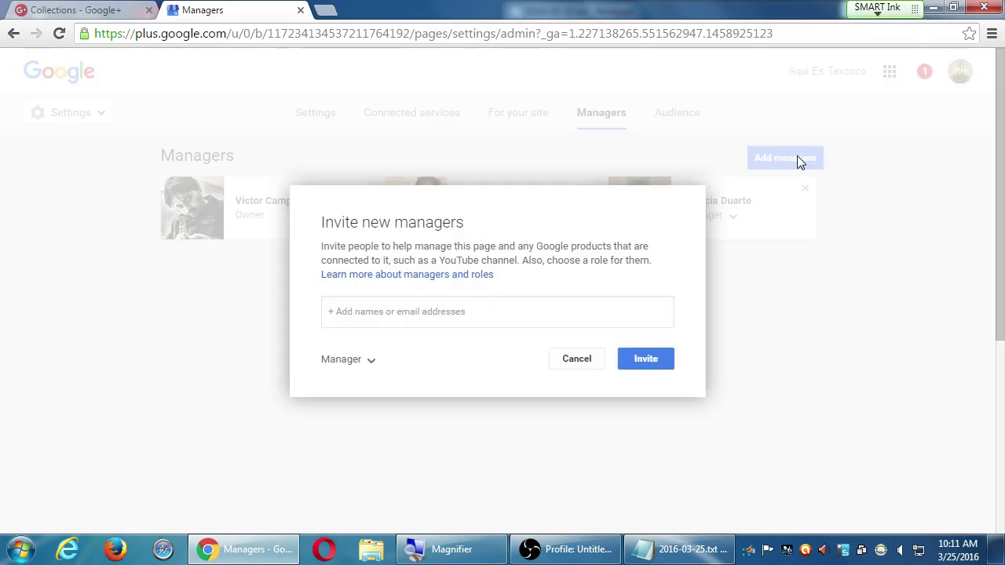
pyautogui.press('super+plus')
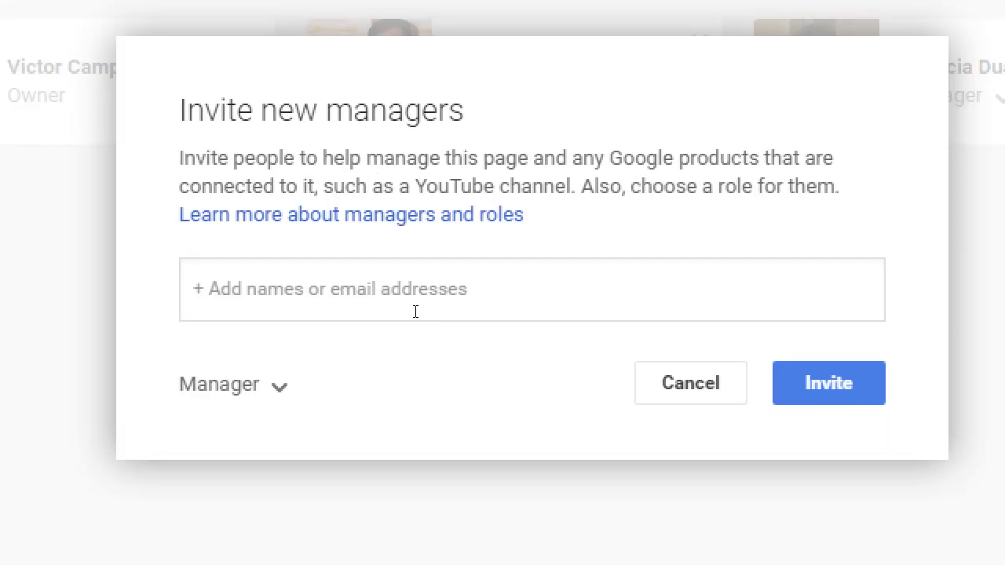
pyautogui.click(416, 311)
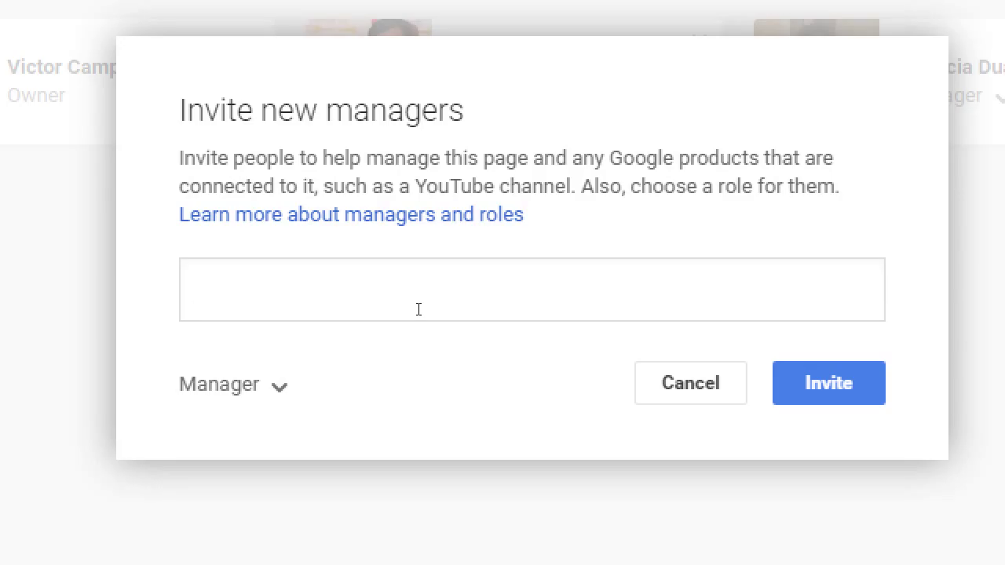
pyautogui.write('super ben')
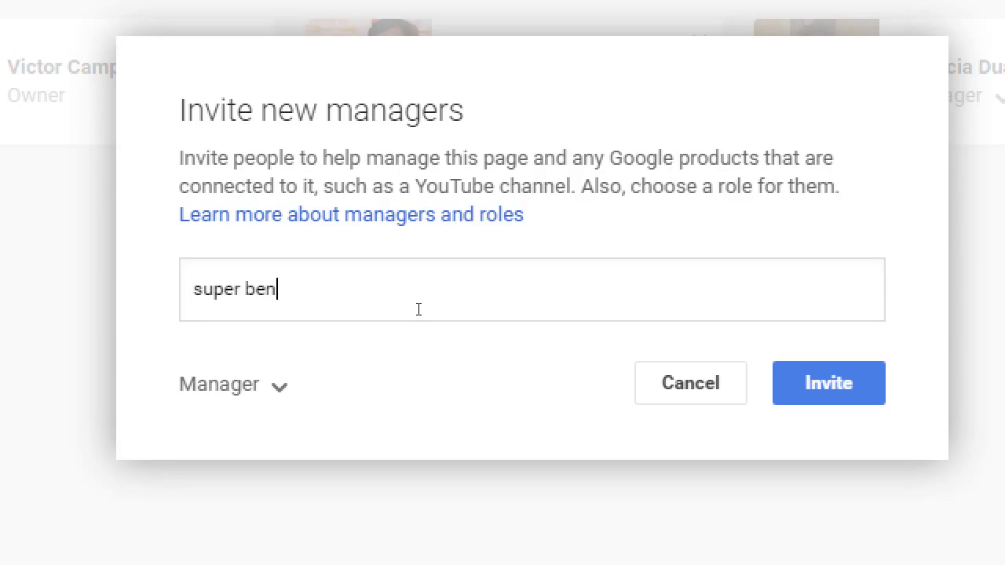
pyautogui.press('BackSpace')
pyautogui.press('BackSpace')
pyautogui.press('BackSpace')
pyautogui.press('BackSpace')
pyautogui.press('BackSpace')
pyautogui.press('BackSpace')
pyautogui.press('BackSpace')
pyautogui.press('BackSpace')
pyautogui.press('BackSpace')
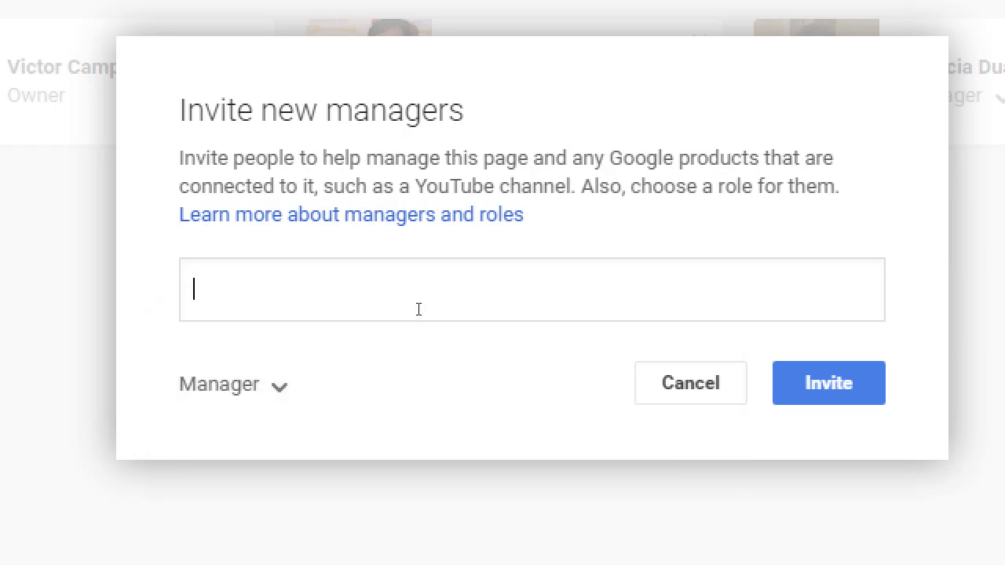
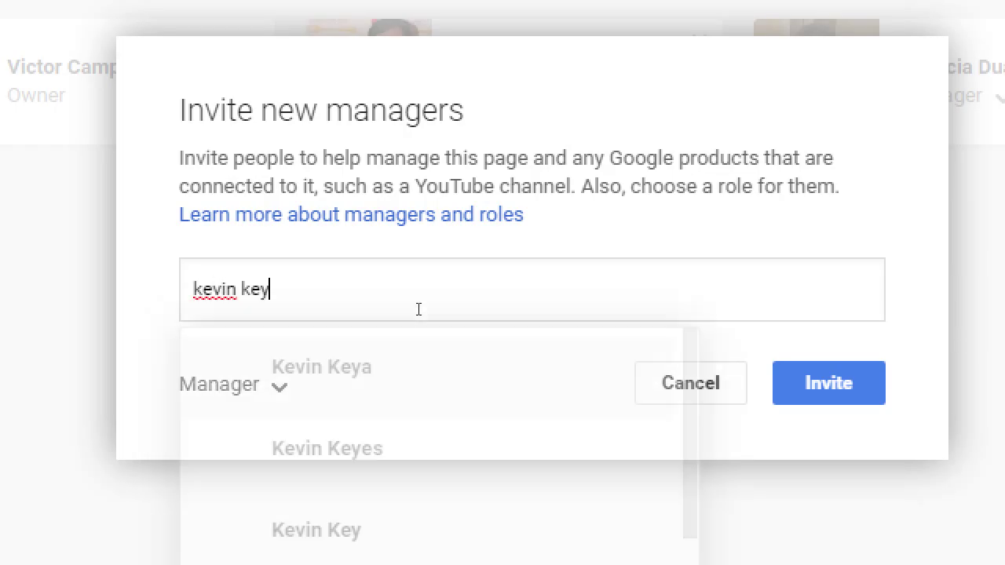
pyautogui.scroll(-2, 384, 471)
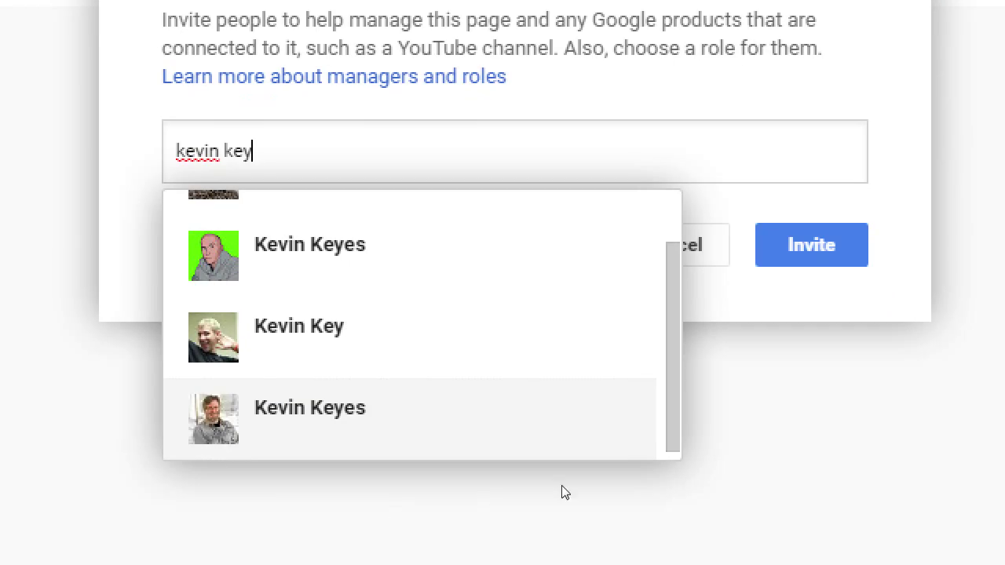
pyautogui.scroll(2, 565, 534)
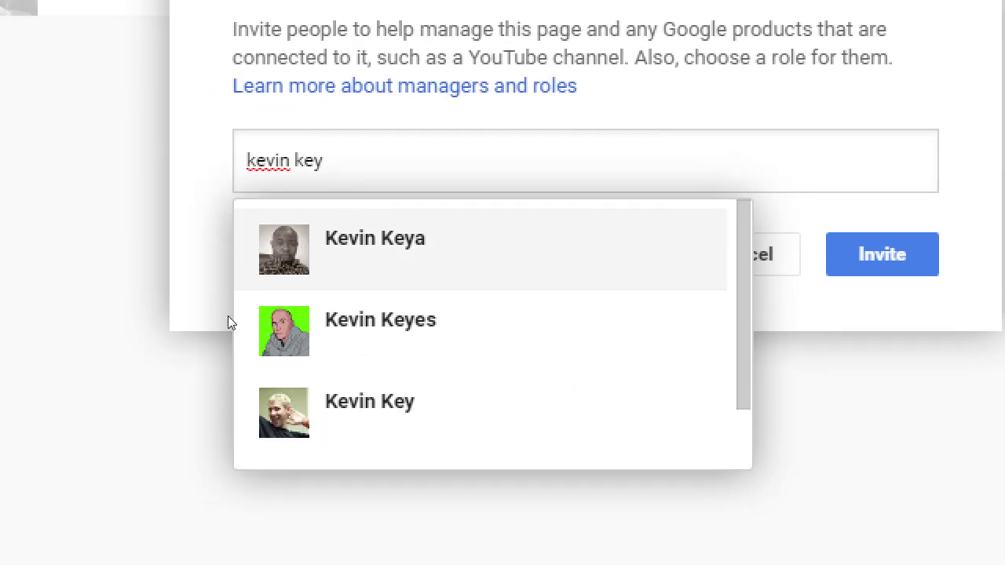
pyautogui.press('BackSpace')
pyautogui.press('BackSpace')
pyautogui.press('BackSpace')
pyautogui.press('BackSpace')
pyautogui.press('BackSpace')
pyautogui.press('BackSpace')
pyautogui.press('BackSpace')
pyautogui.press('BackSpace')
pyautogui.press('BackSpace')
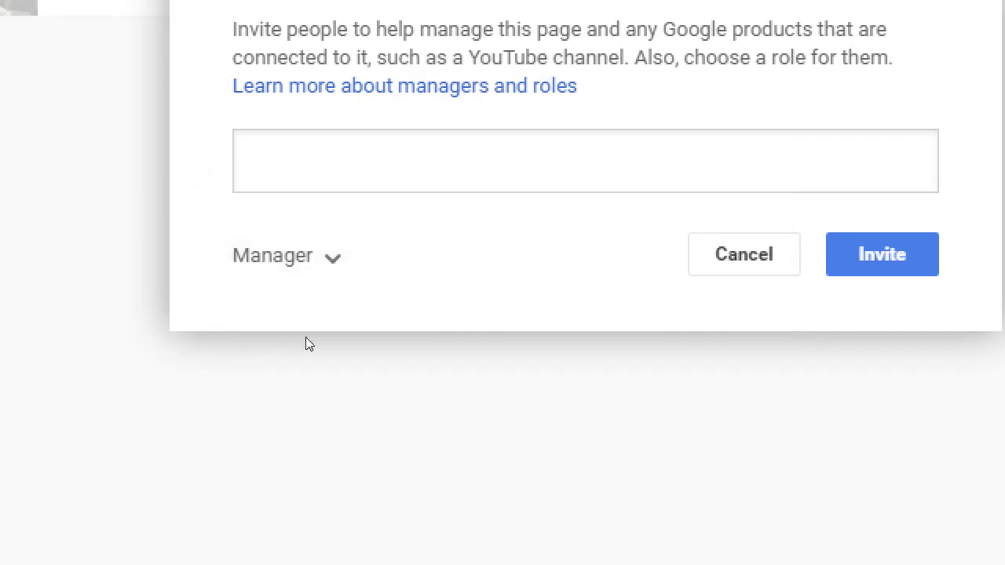
# - Switch the invitee role to Communications manager, then set it back to Manager
pyautogui.press('Tab')
pyautogui.press('Return')
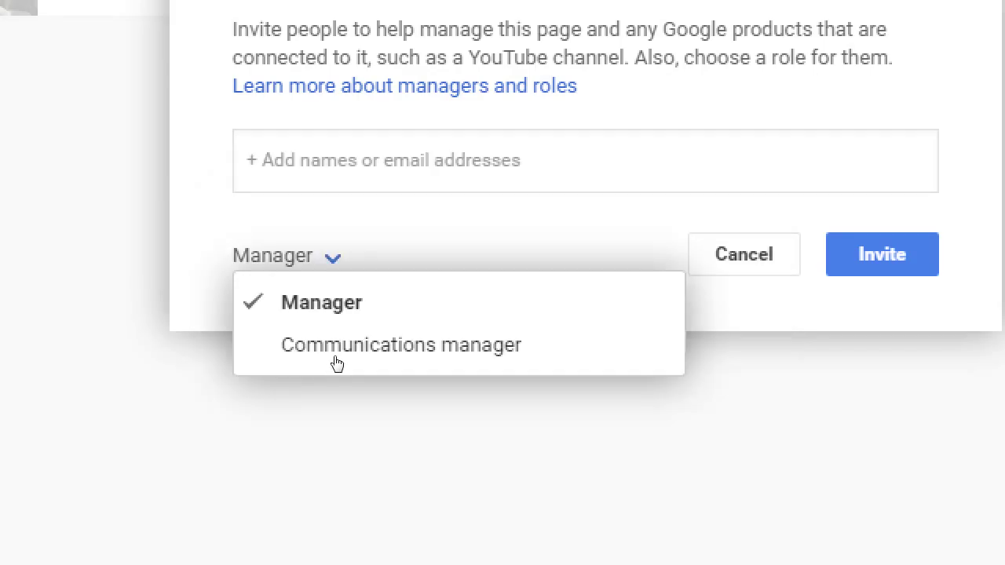
pyautogui.click(658, 322)
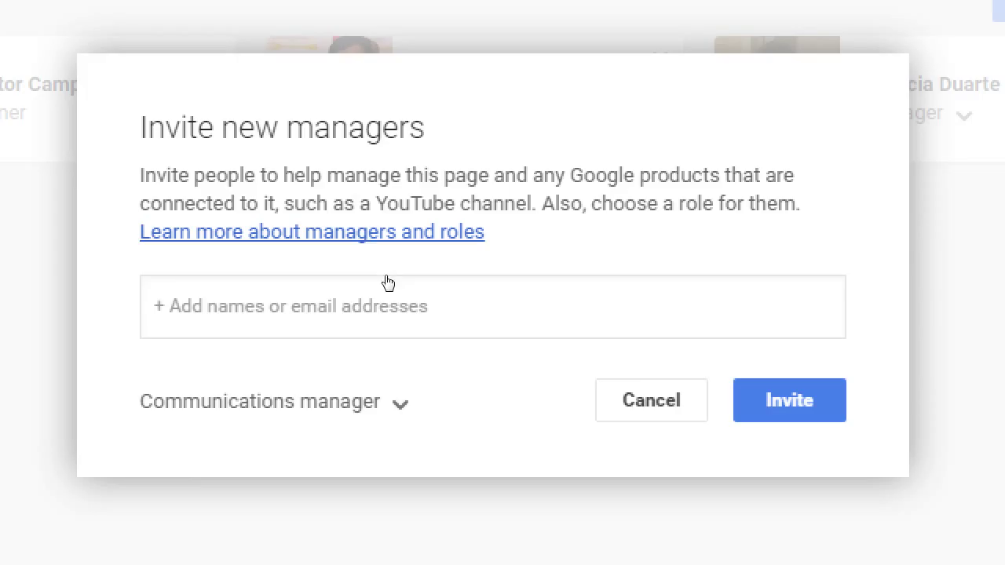
pyautogui.click(417, 358)
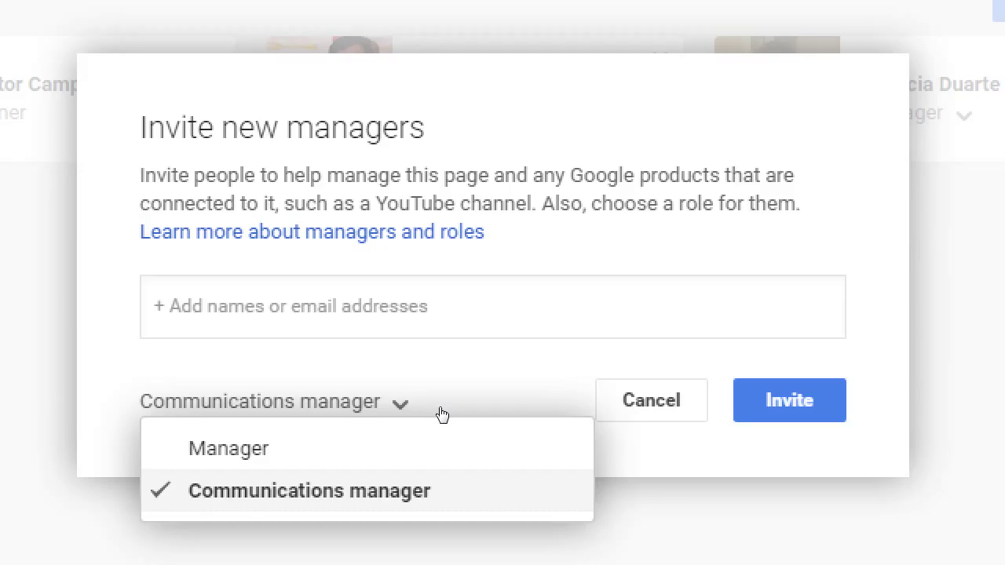
pyautogui.press('Up')
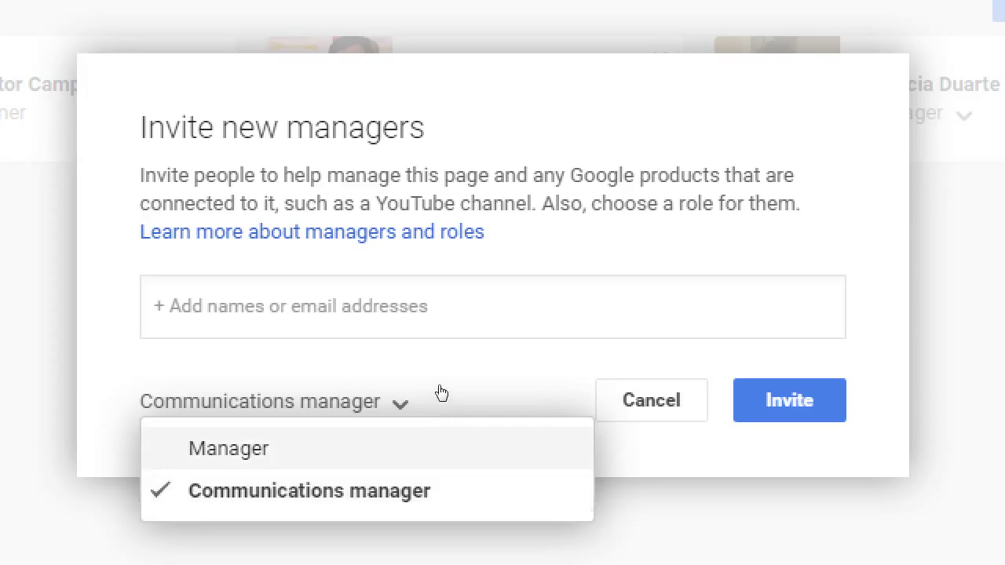
pyautogui.press('Return')
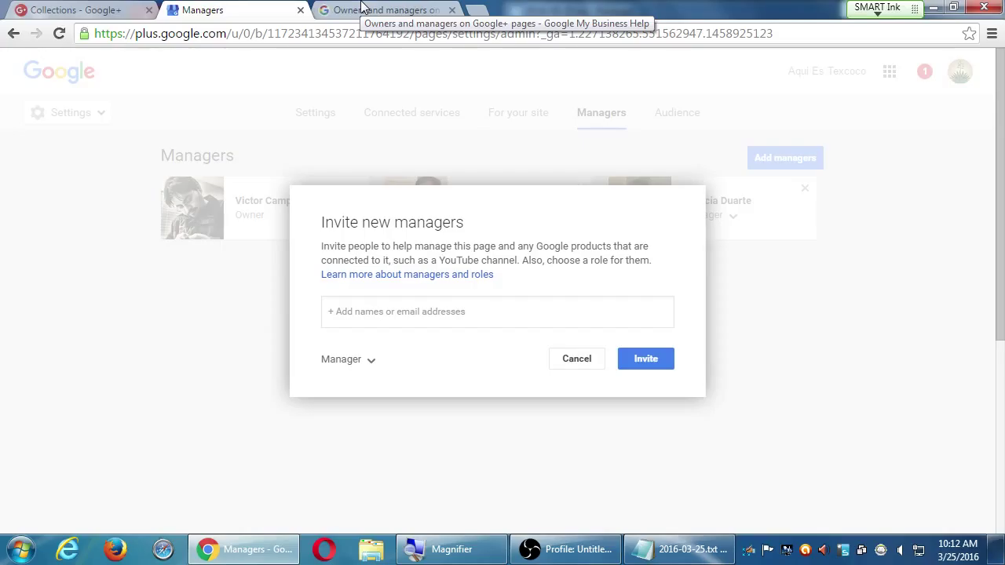
# - Read the capabilities table in the owners-and-managers help article, then close that tab
pyautogui.click(363, 10)
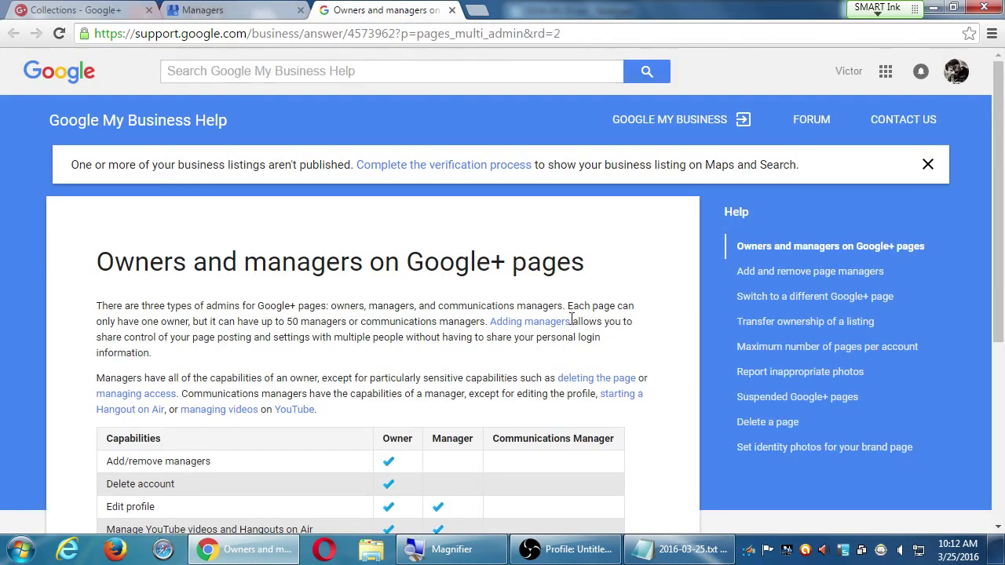
pyautogui.scroll(-2, 572, 322)
pyautogui.scroll(-2, 575, 325)
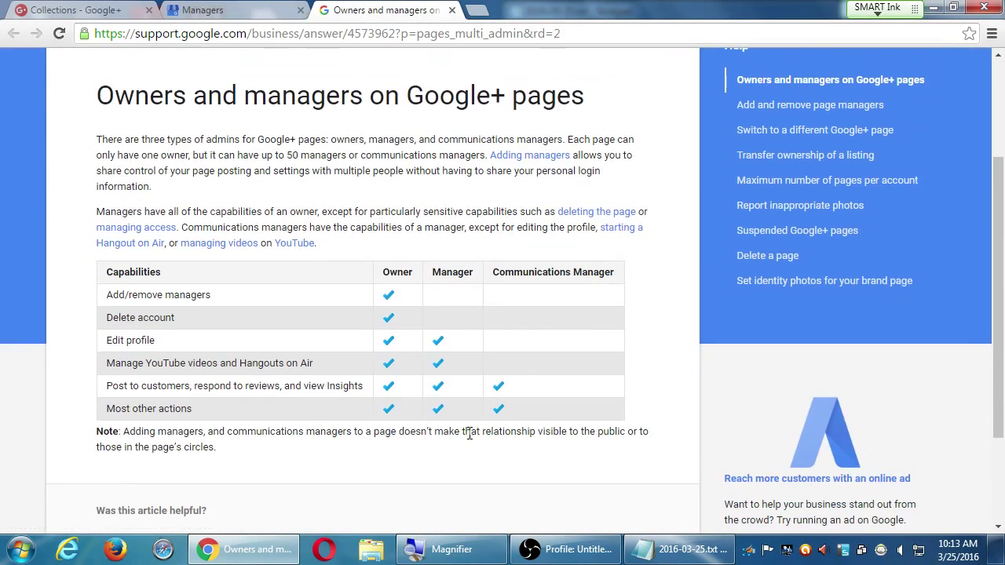
pyautogui.press('super+plus')
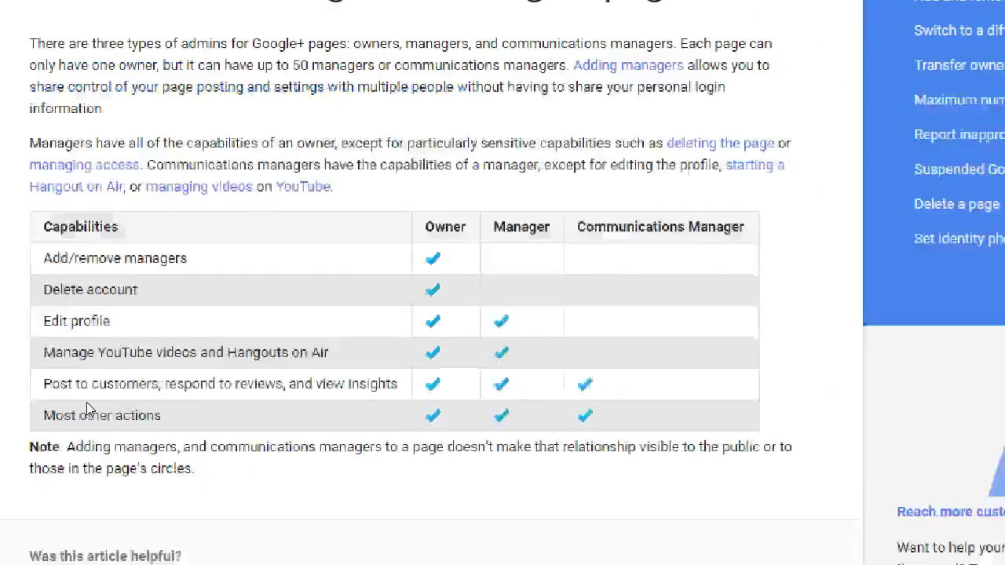
pyautogui.hotkey('ctrl', 'w')
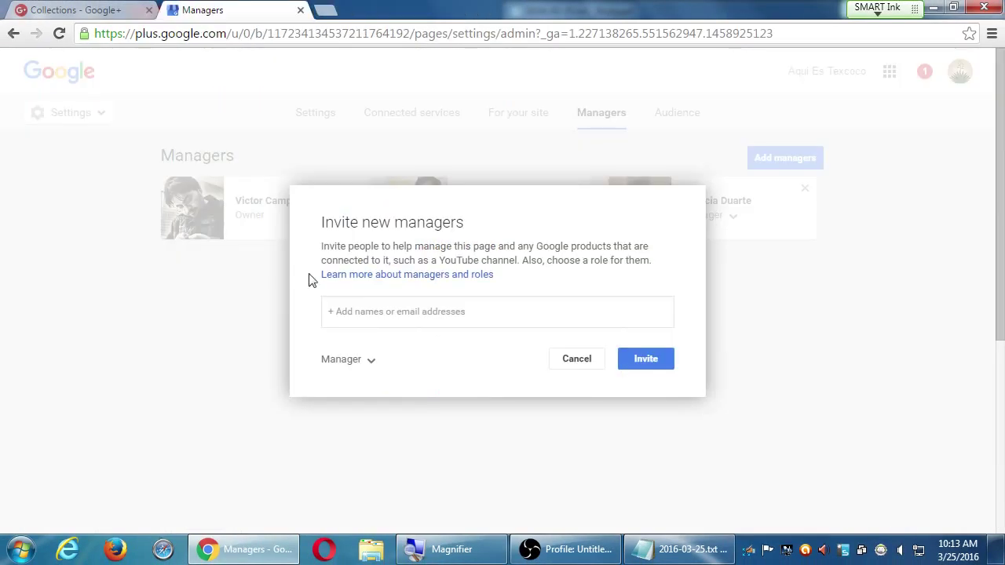
# - Dismiss the invite dialog and review both managers' role options without changing either
pyautogui.press('Escape')
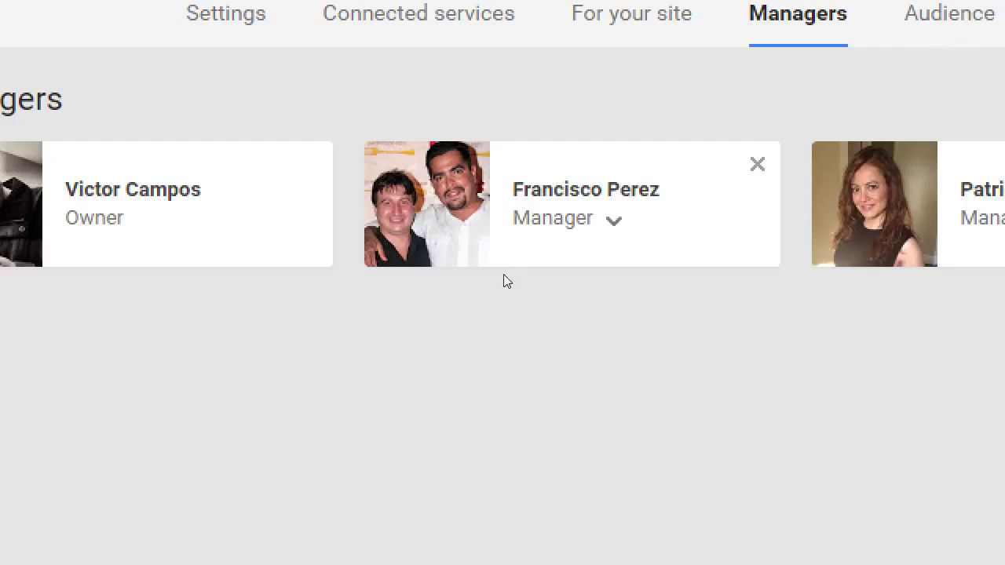
pyautogui.click(501, 226)
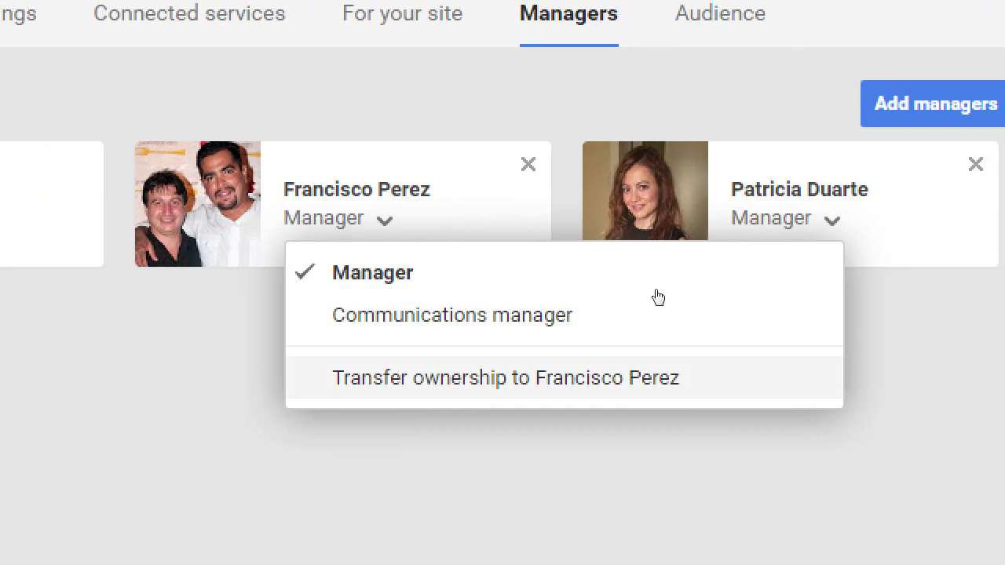
pyautogui.click(780, 275)
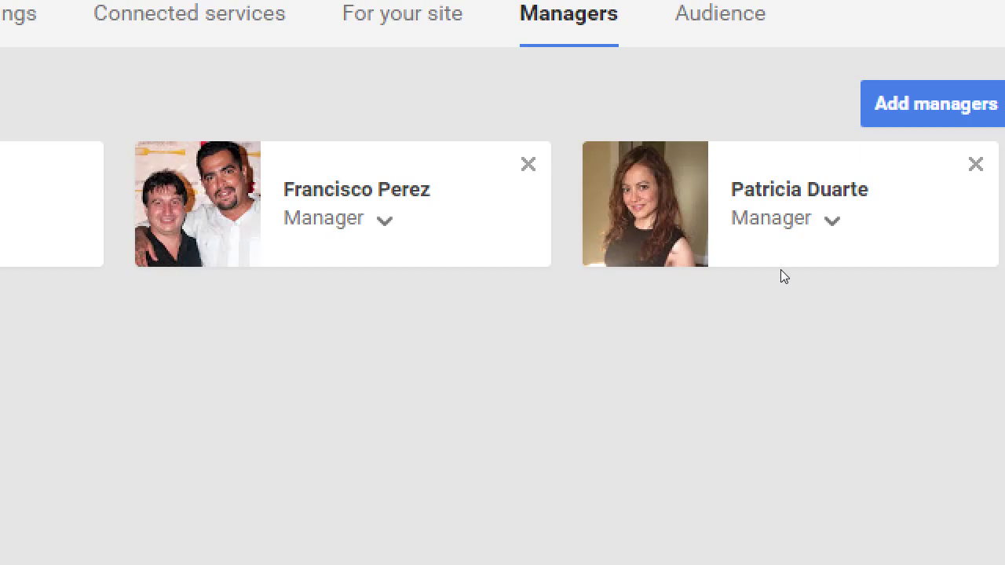
pyautogui.click(731, 224)
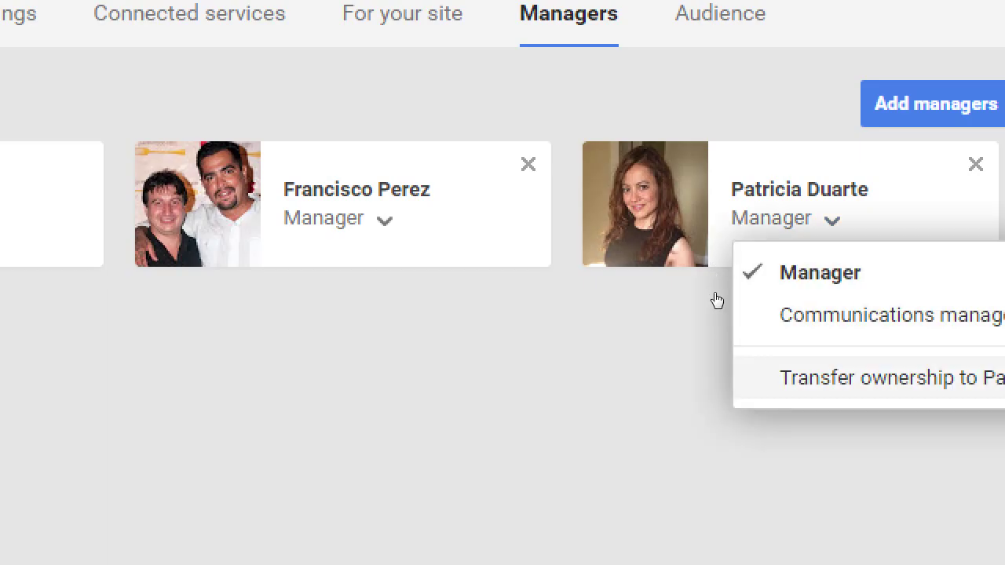
pyautogui.click(547, 309)
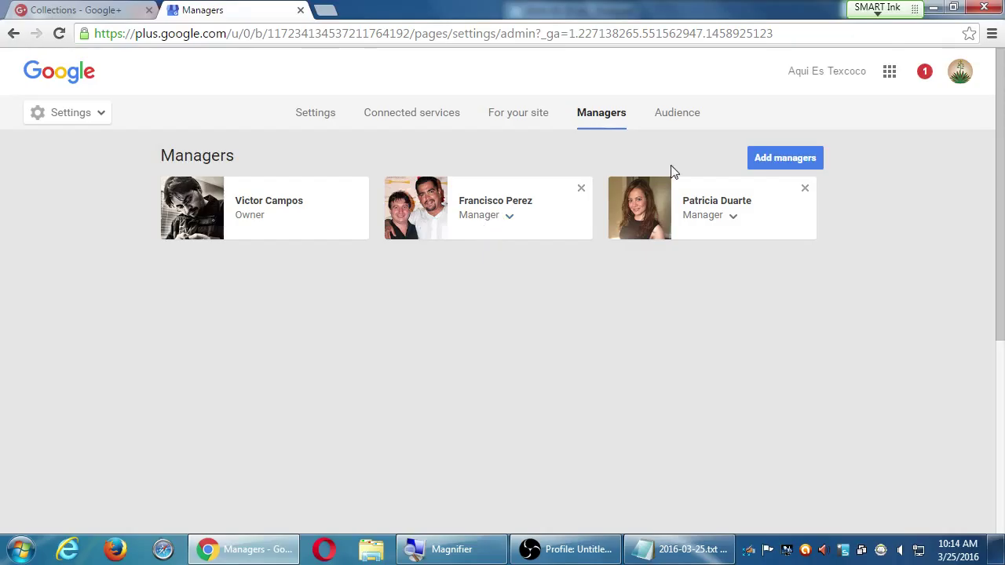
# - Scroll the restaurant page's general settings down to Delete page, then return to Featured Collections
pyautogui.click(315, 118)
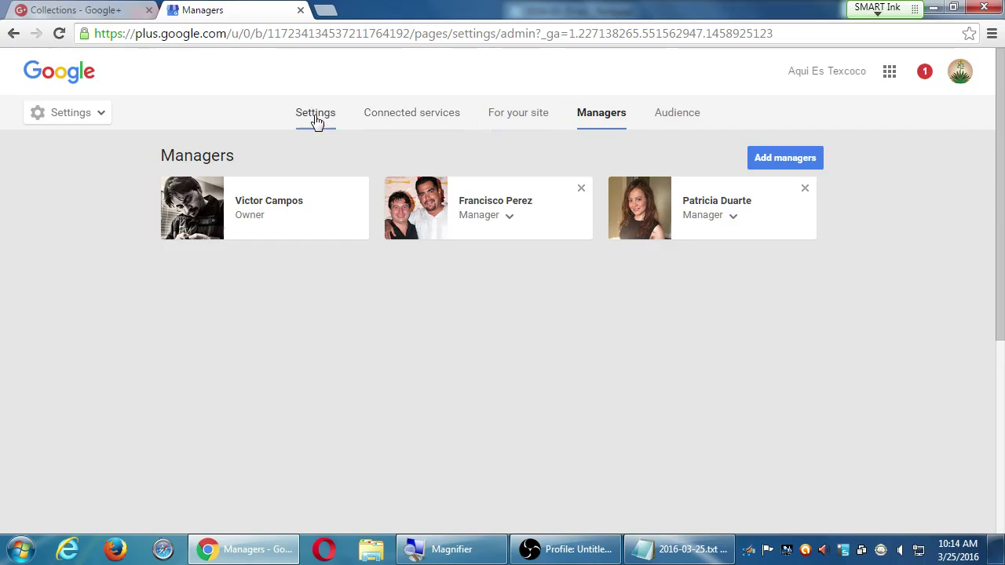
pyautogui.scroll(-15, 346, 182)
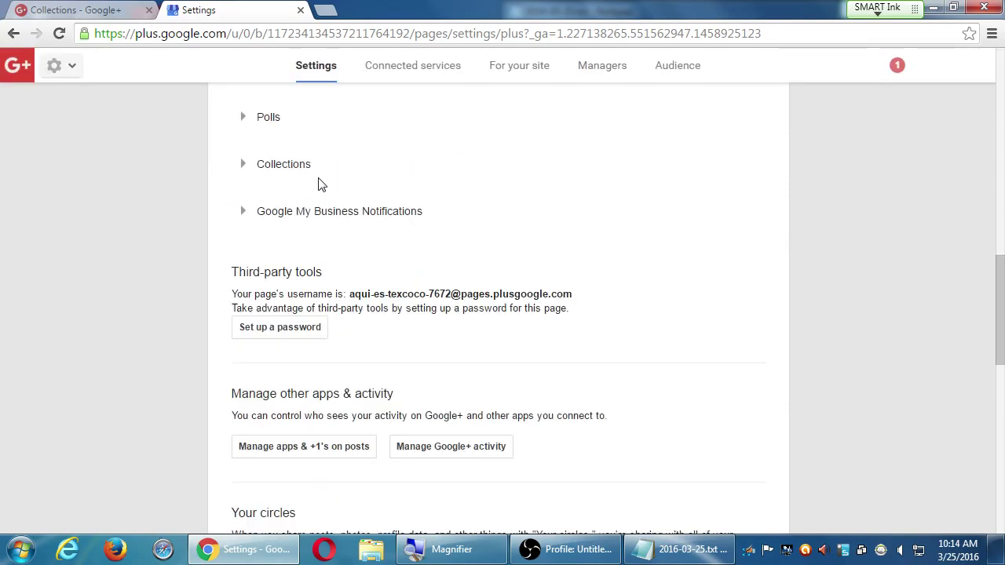
pyautogui.scroll(15, 305, 186)
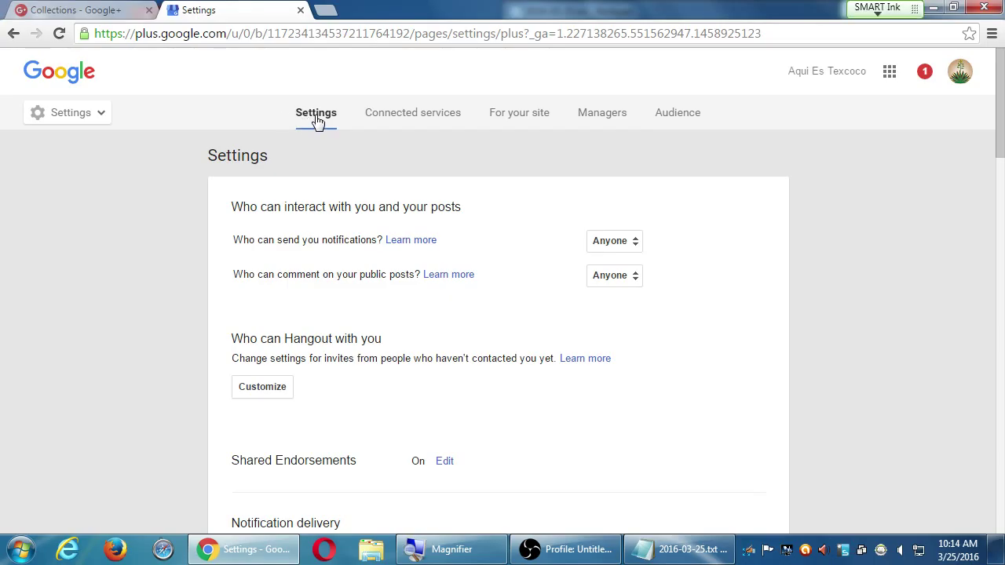
pyautogui.scroll(-15, 170, 243)
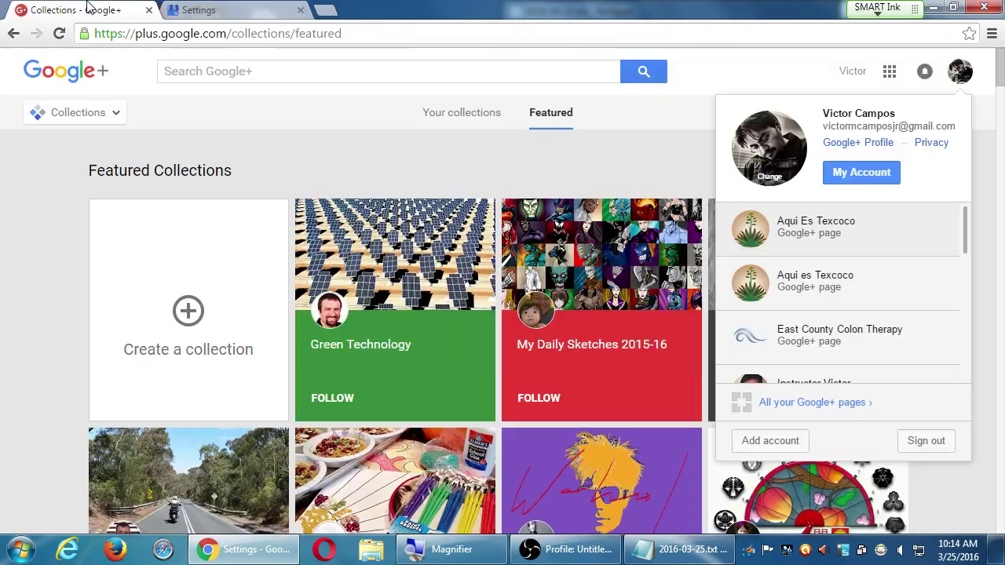
pyautogui.click(90, 10)
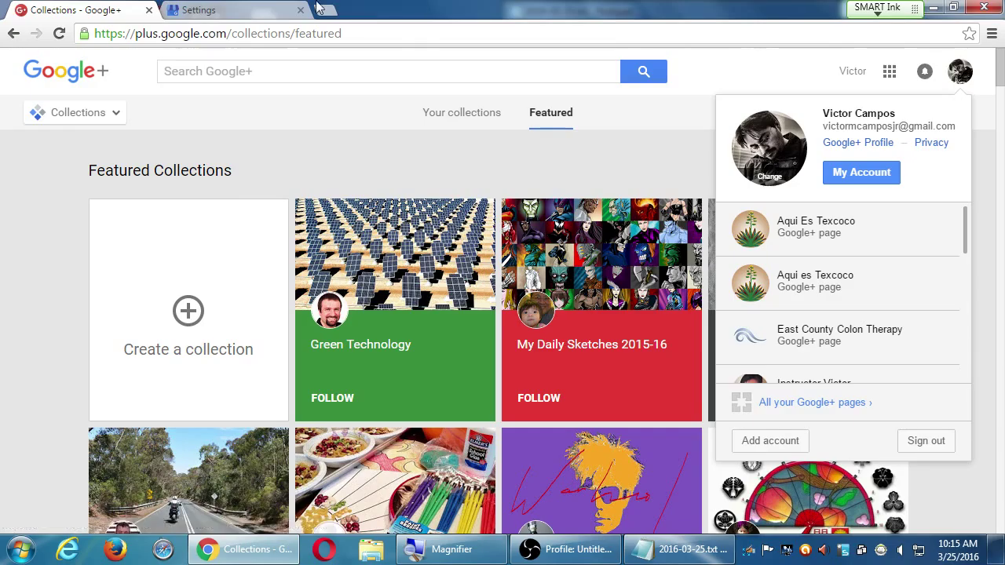
# - Open the personal Google+ profile's Settings and scroll through them
pyautogui.click(263, 11)
pyautogui.scroll(3, 360, 218)
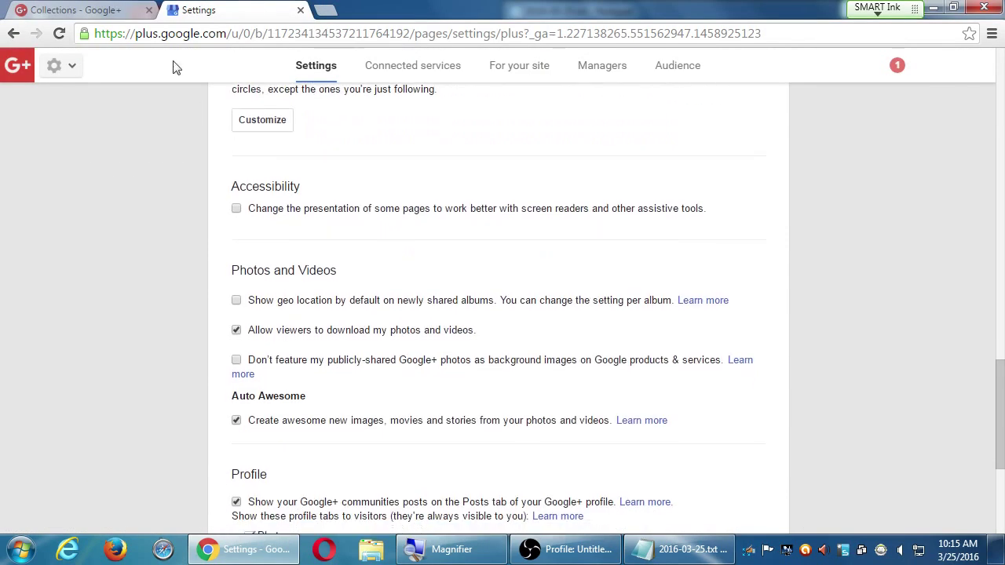
pyautogui.click(117, 9)
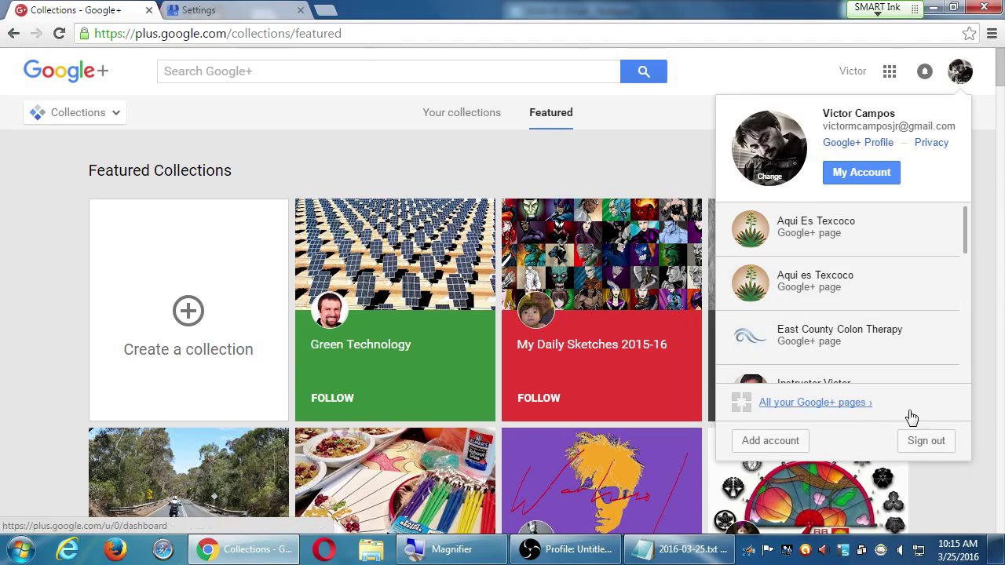
pyautogui.click(873, 149)
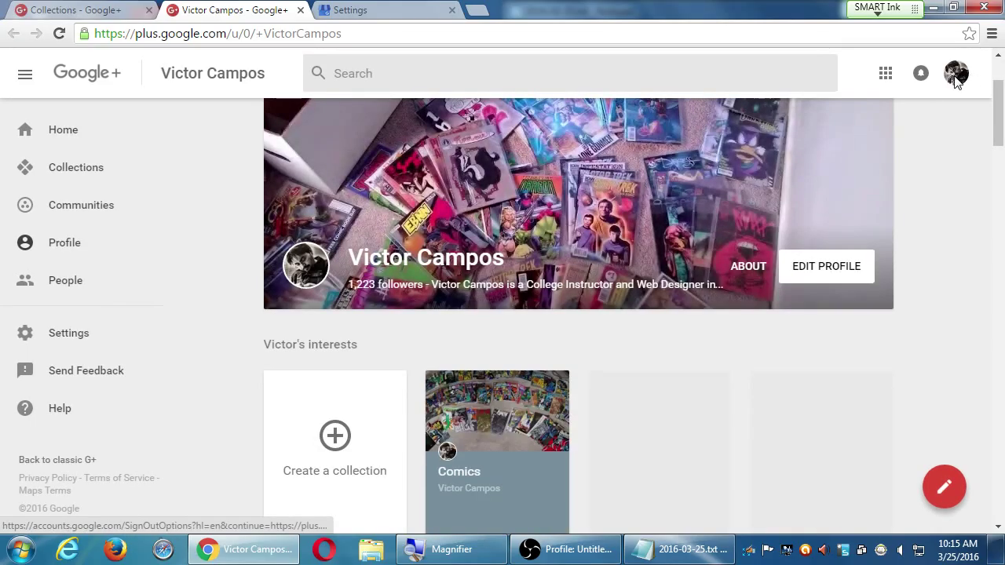
pyautogui.click(956, 75)
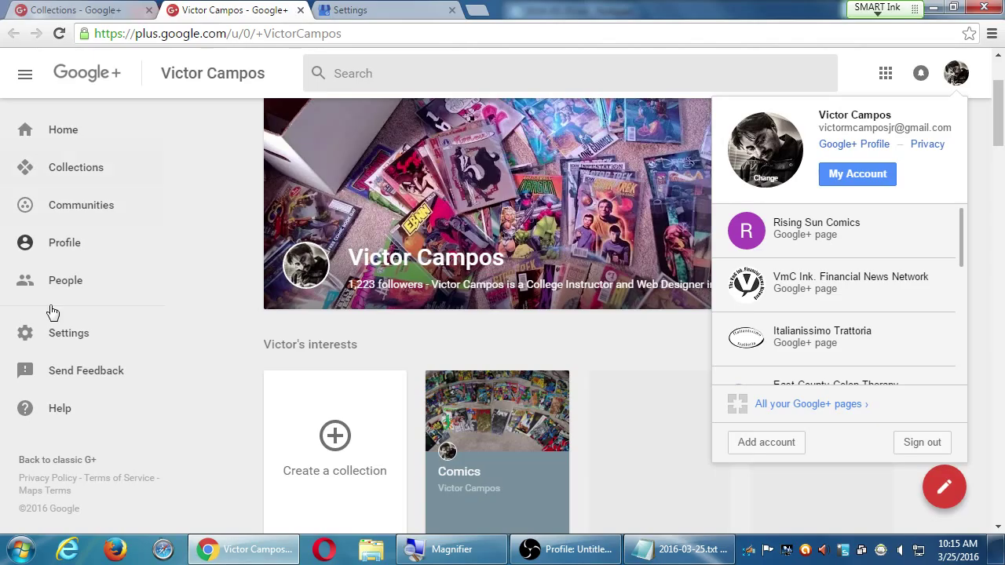
pyautogui.click(66, 336)
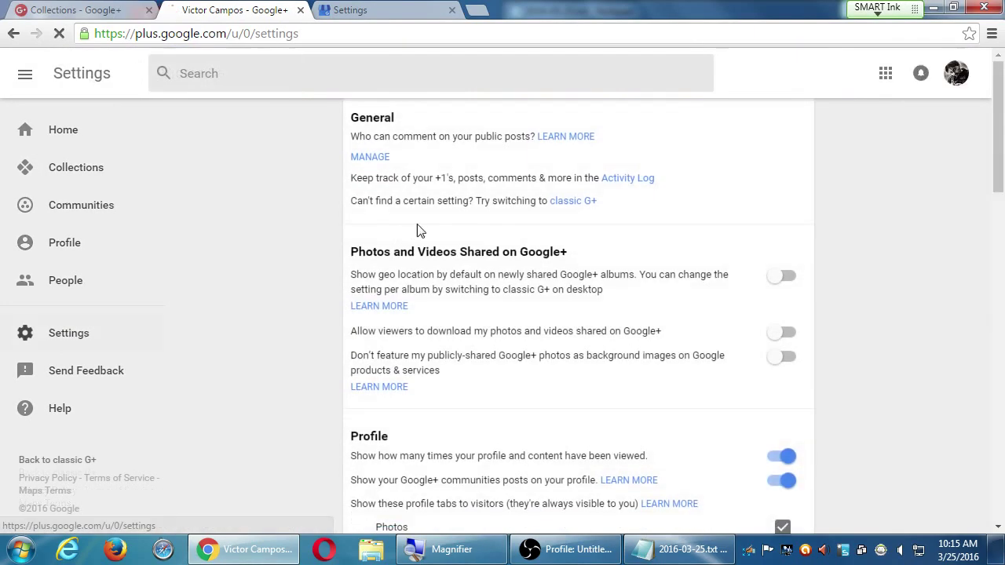
pyautogui.scroll(-10, 287, 358)
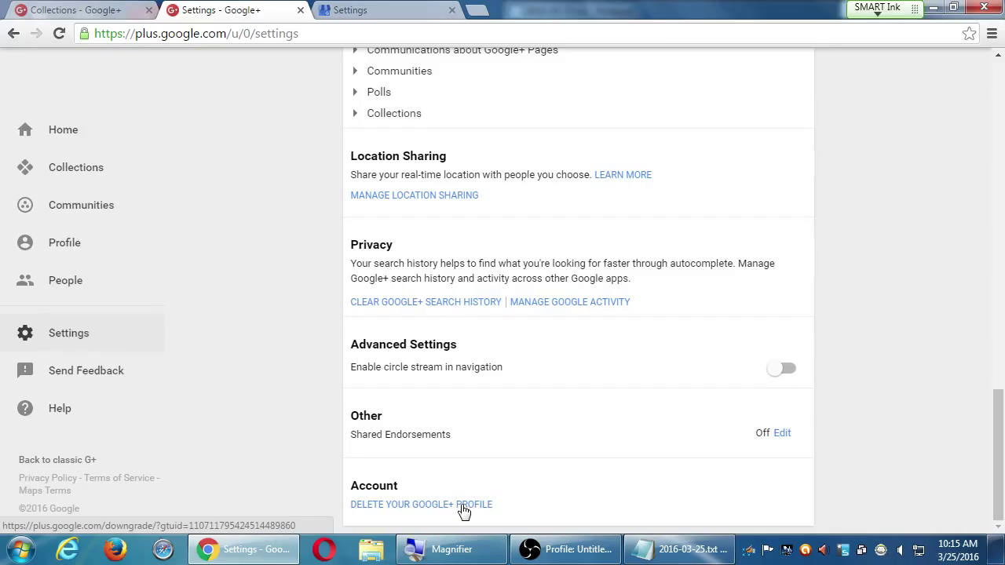
# - Close both the personal and restaurant page settings tabs, leaving Featured Collections
pyautogui.click(301, 9)
pyautogui.click(301, 10)
pyautogui.click(299, 10)
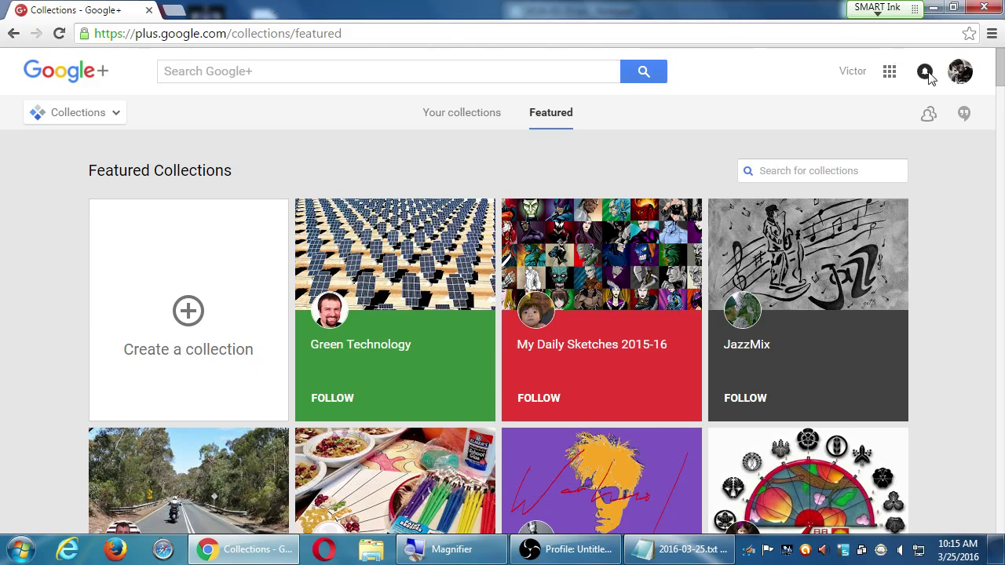
# - Switch to the Aqui Es Texcoco page, review its Managers tab, close it and reopen the account panel
pyautogui.click(958, 73)
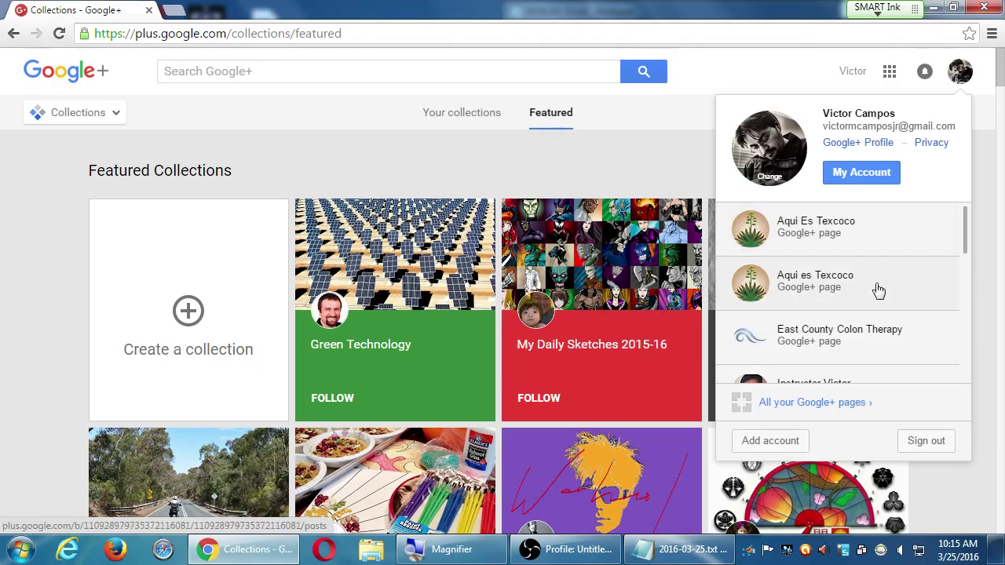
pyautogui.click(878, 245)
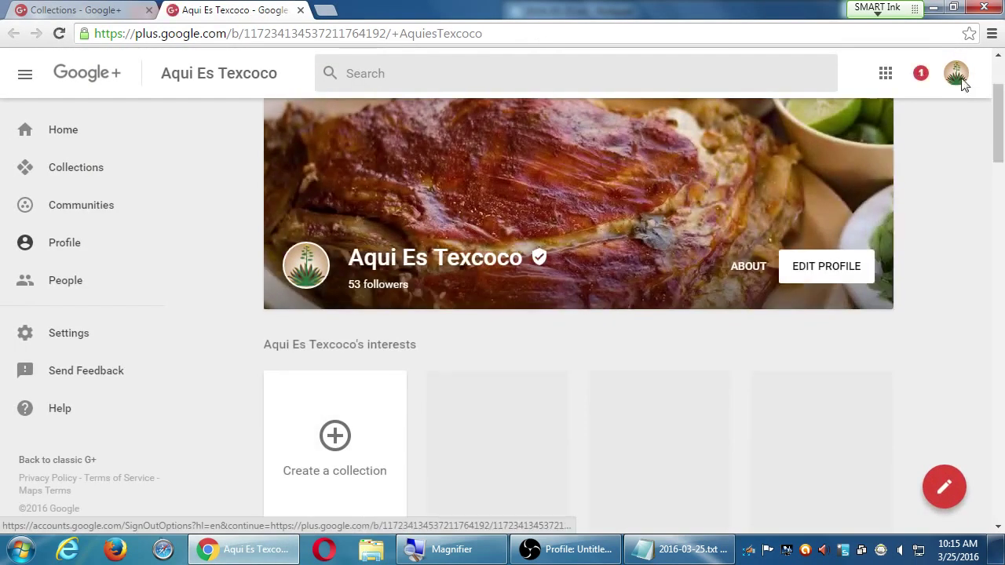
pyautogui.click(956, 73)
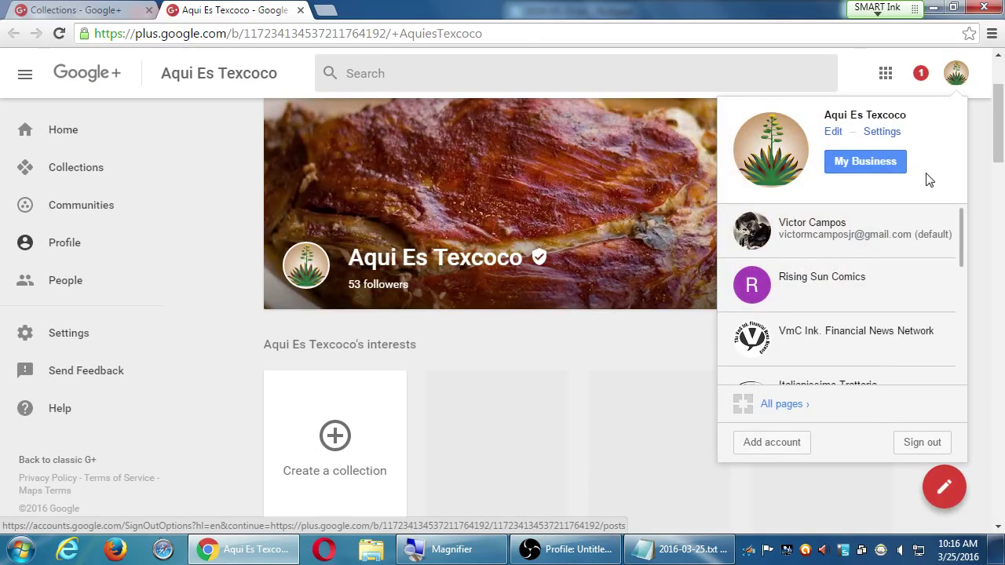
pyautogui.click(886, 135)
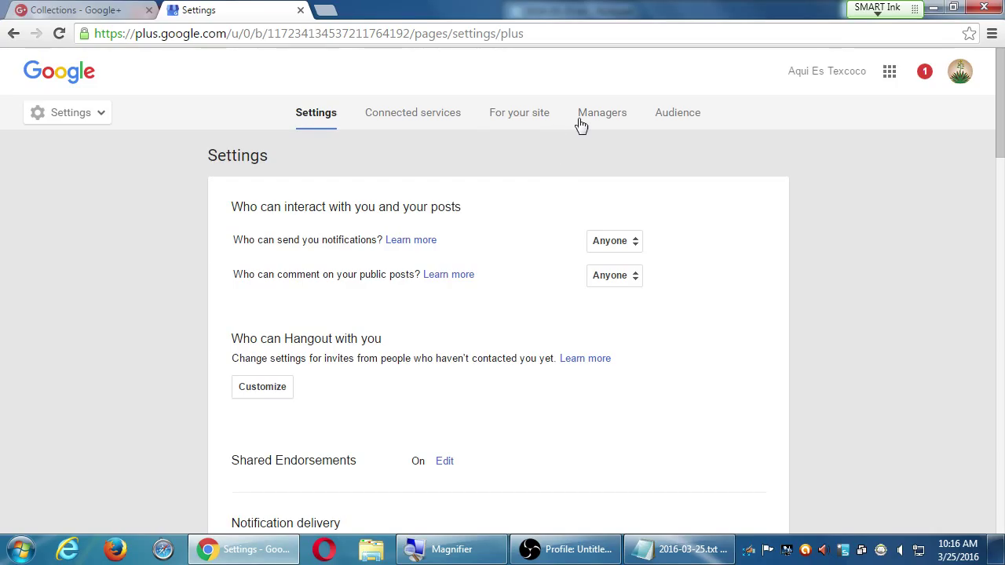
pyautogui.click(590, 120)
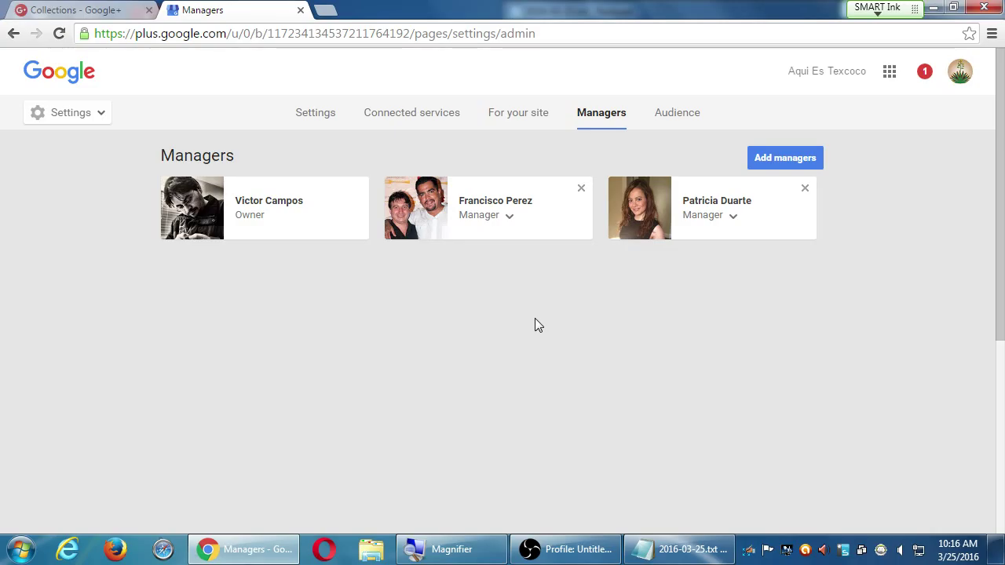
pyautogui.click(300, 10)
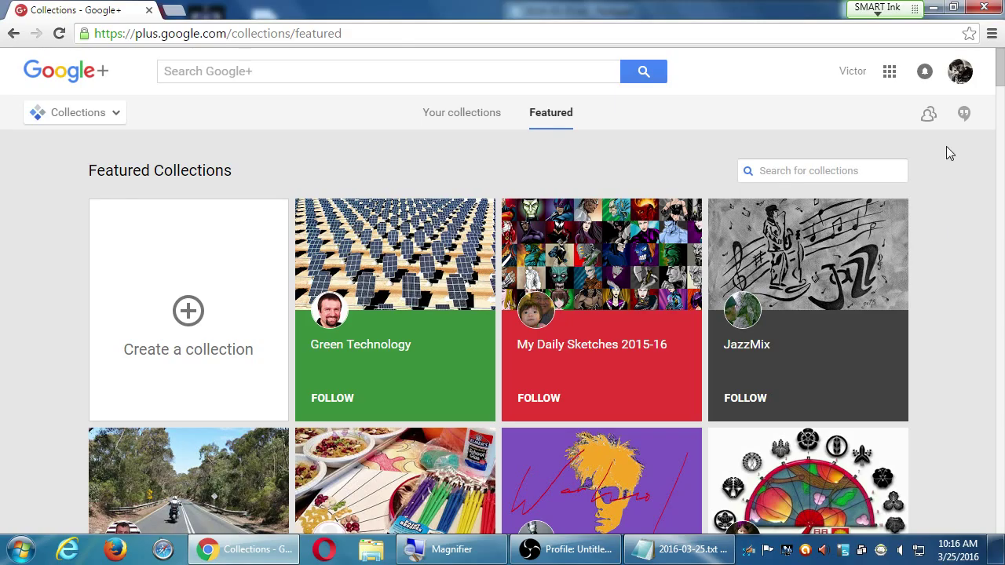
pyautogui.click(959, 77)
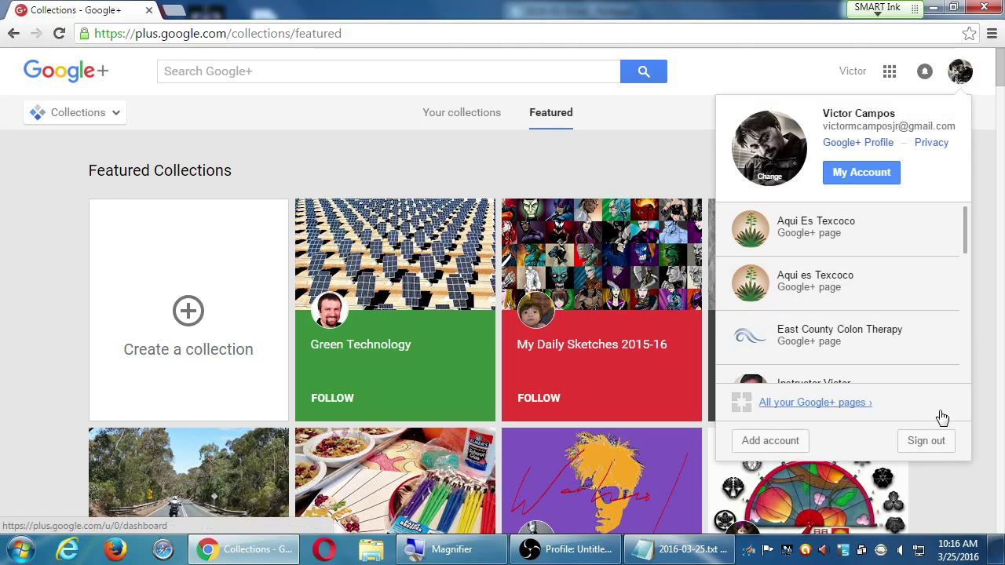
# - Sign out of the Google account and load facebook.com
pyautogui.click(934, 443)
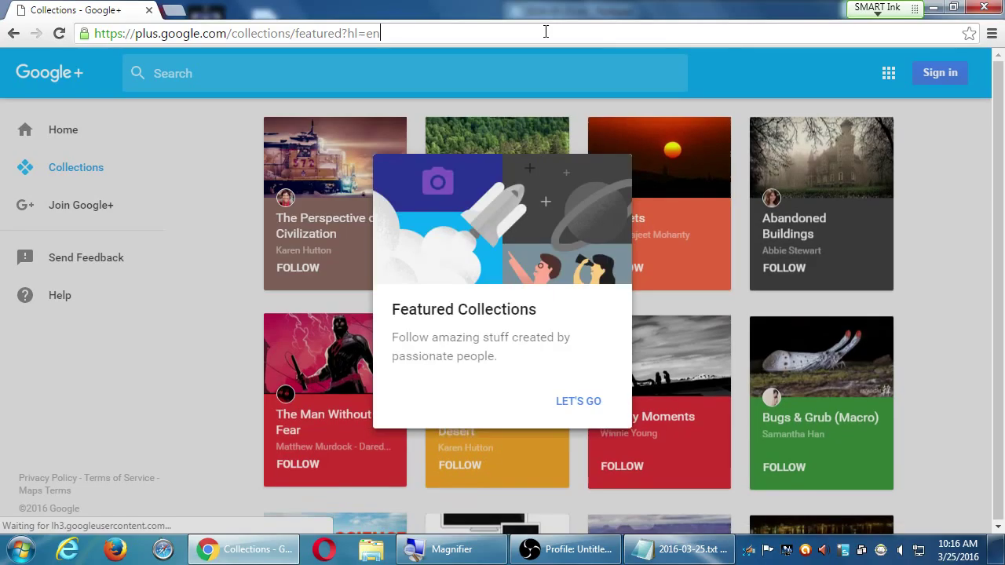
pyautogui.click(546, 31)
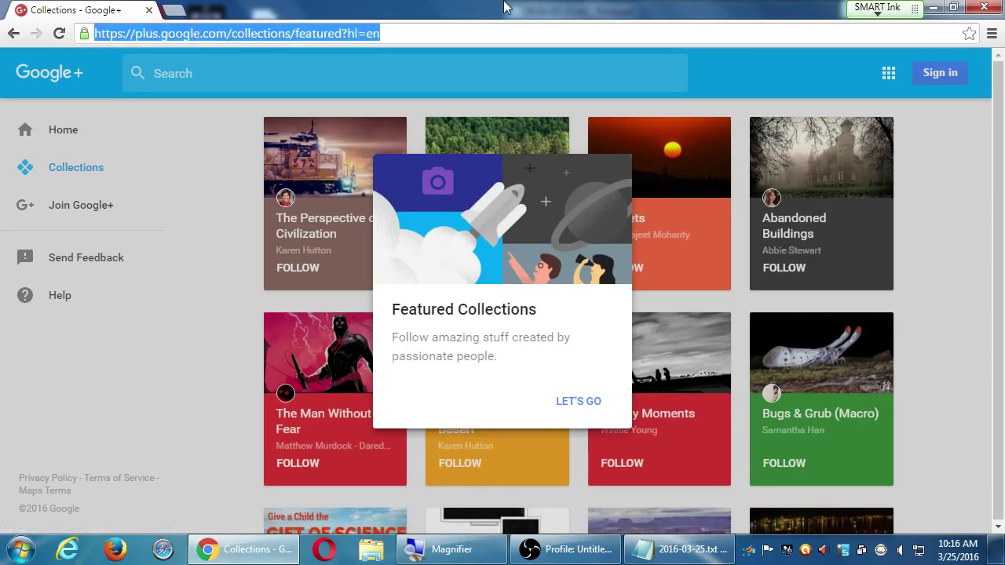
pyautogui.write('faceb')
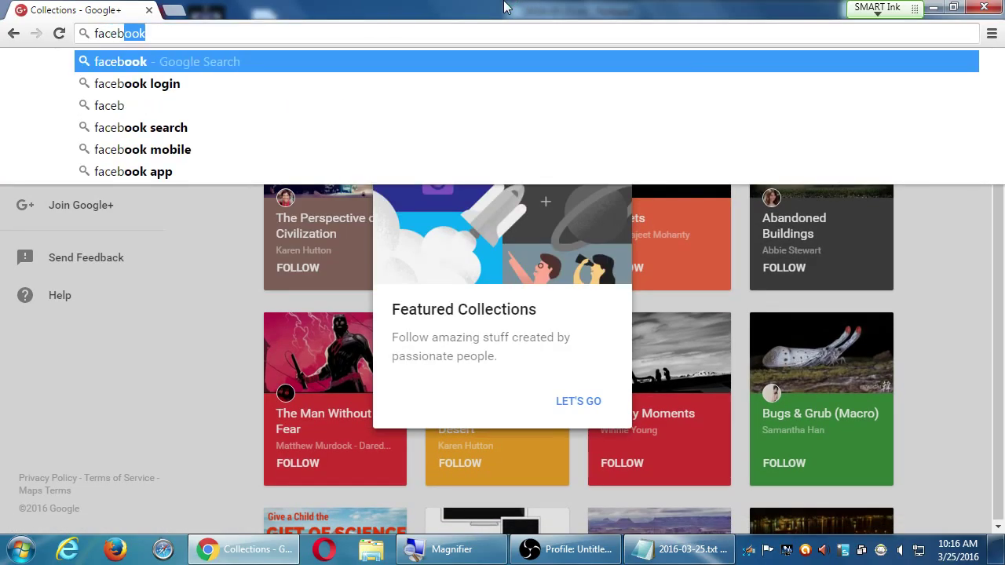
pyautogui.write('ook.com')
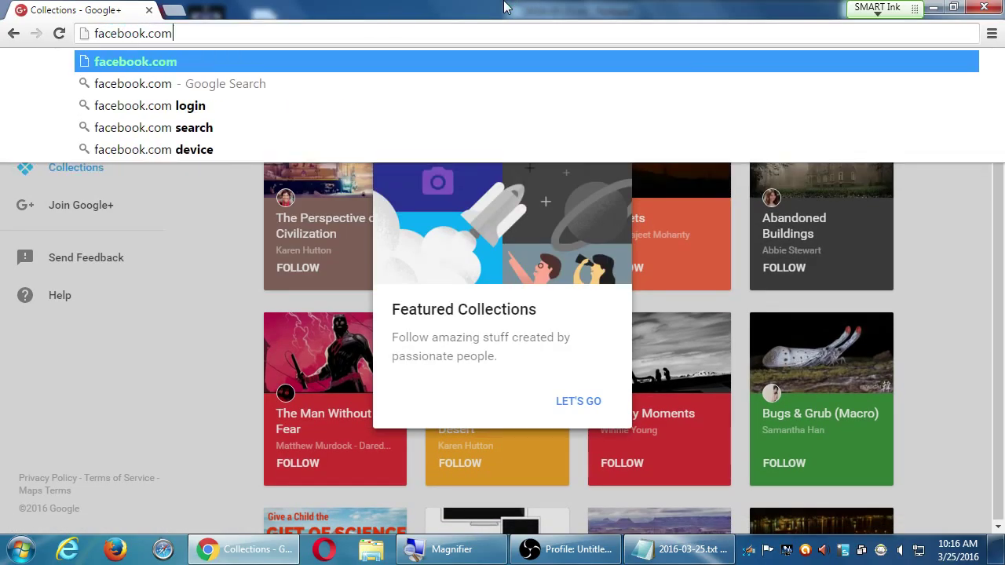
pyautogui.press('Return')
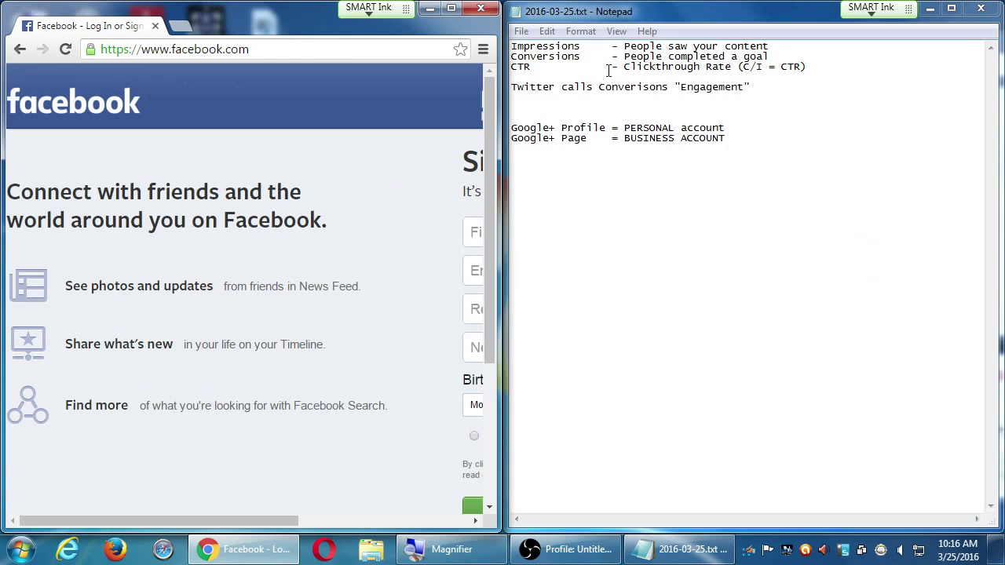
# - Block Facebook's notifications request and dismiss the browser's lock hint bubble
pyautogui.click(527, 554)
pyautogui.click(657, 384)
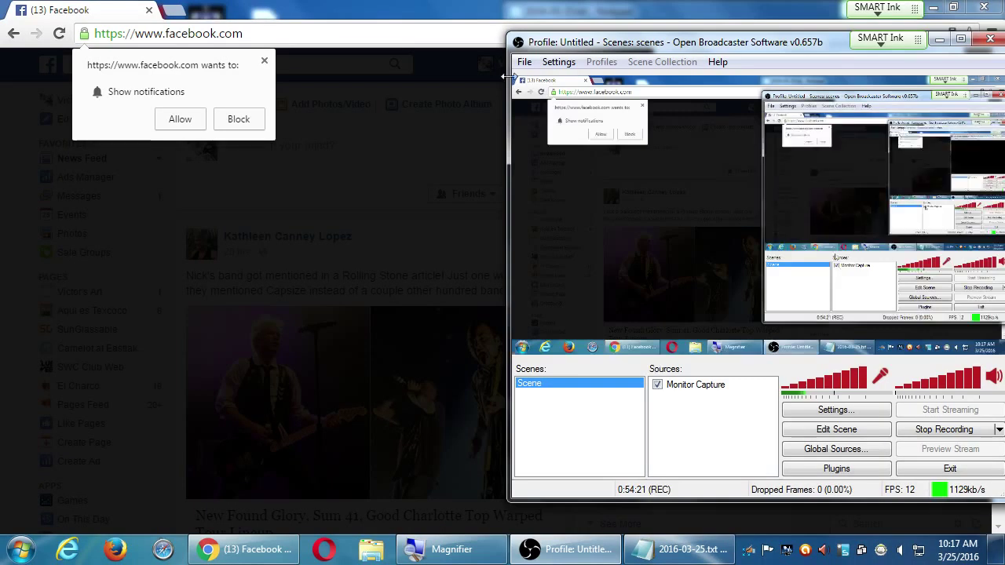
pyautogui.click(213, 62)
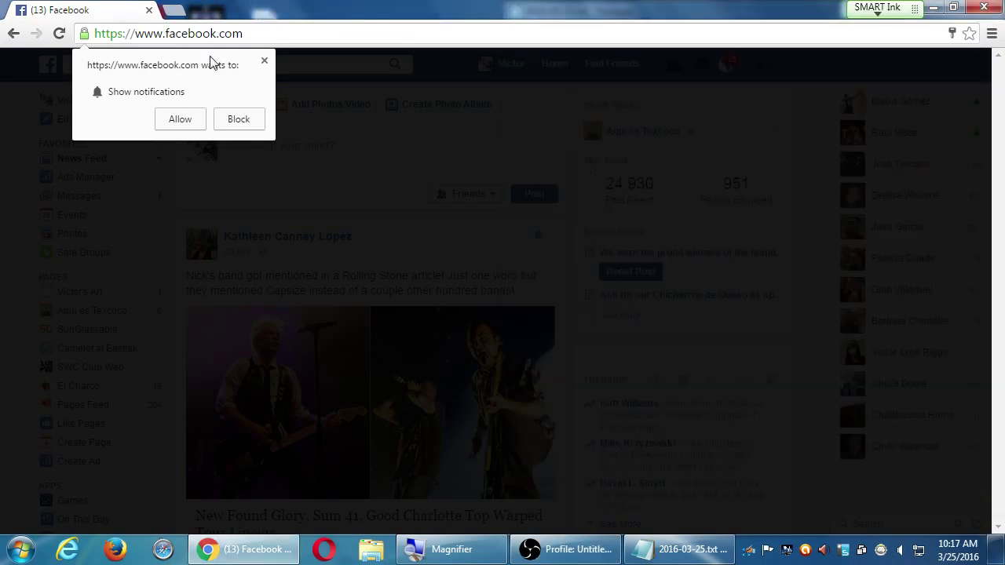
pyautogui.click(235, 117)
pyautogui.click(287, 73)
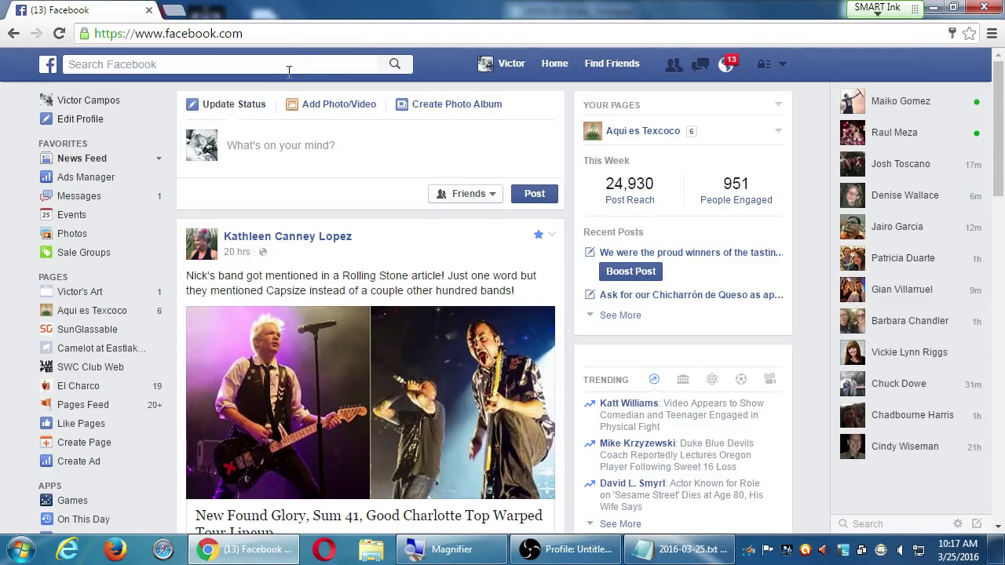
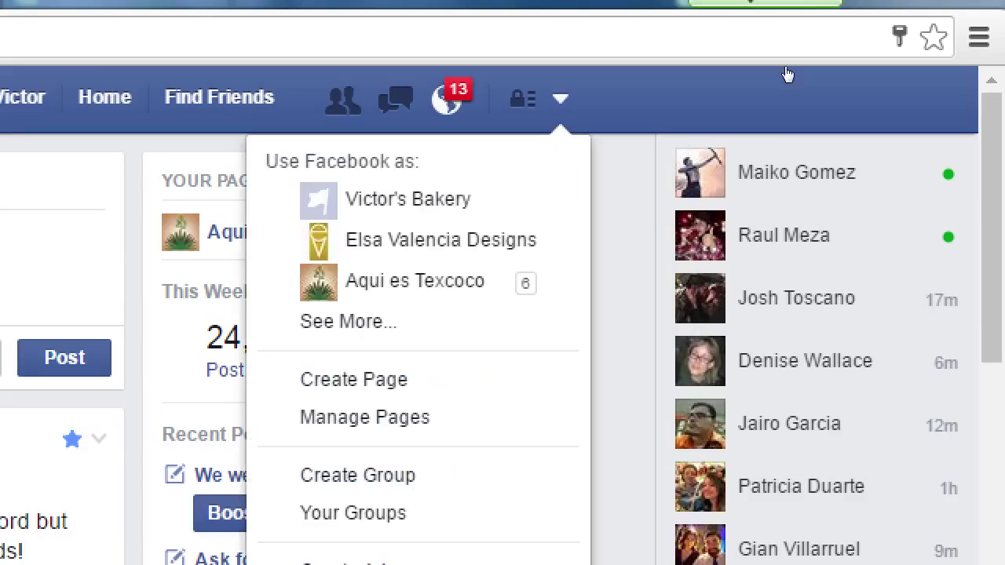
# - Arrow through the account dropdown past the listed pages to Manage Pages and select it
pyautogui.press('Down')
pyautogui.press('Down')
pyautogui.press('Up')
pyautogui.press('Down')
pyautogui.press('Down')
pyautogui.press('Up')
pyautogui.press('Up')
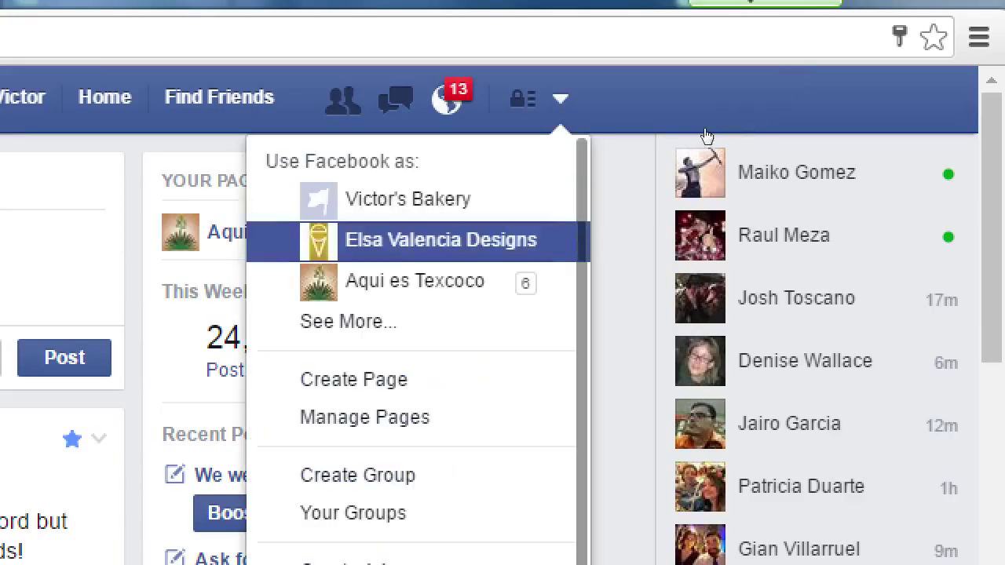
pyautogui.press('Up')
pyautogui.press('Up')
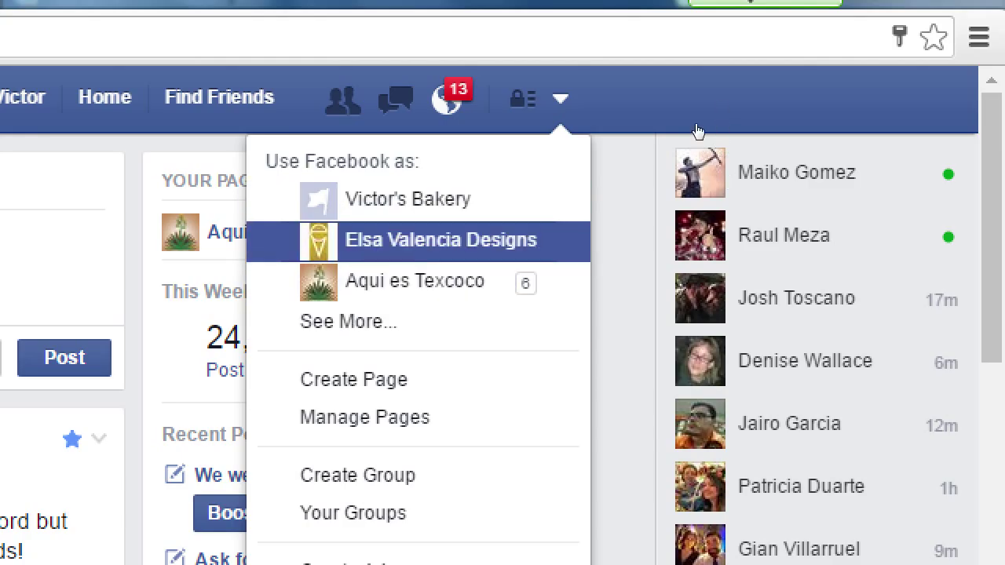
pyautogui.press('Up')
pyautogui.press('Down')
pyautogui.press('Up')
pyautogui.press('Up')
pyautogui.press('Up')
pyautogui.press('Up')
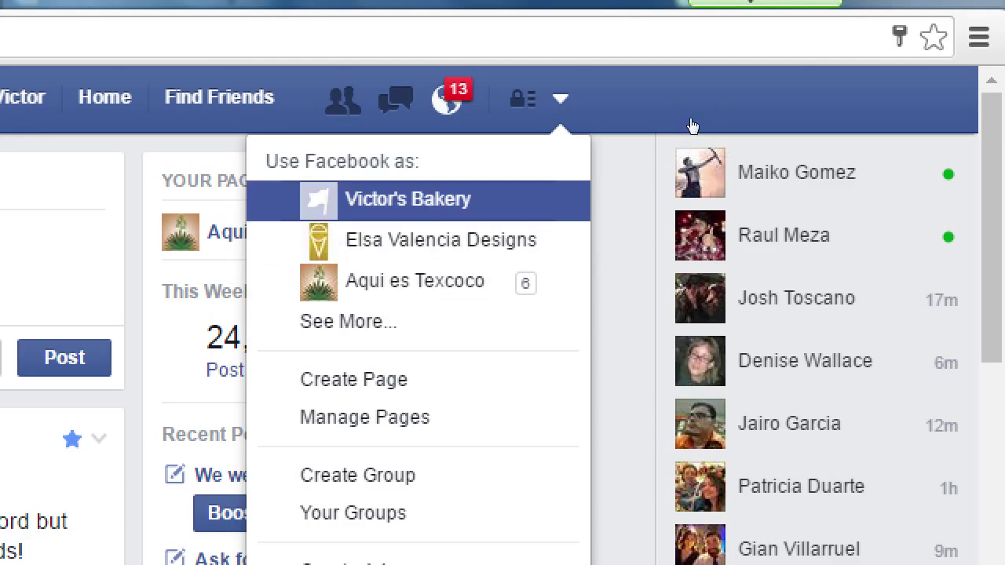
pyautogui.press('Up')
pyautogui.press('Up')
pyautogui.press('Up')
pyautogui.press('Down')
pyautogui.press('Down')
pyautogui.press('Up')
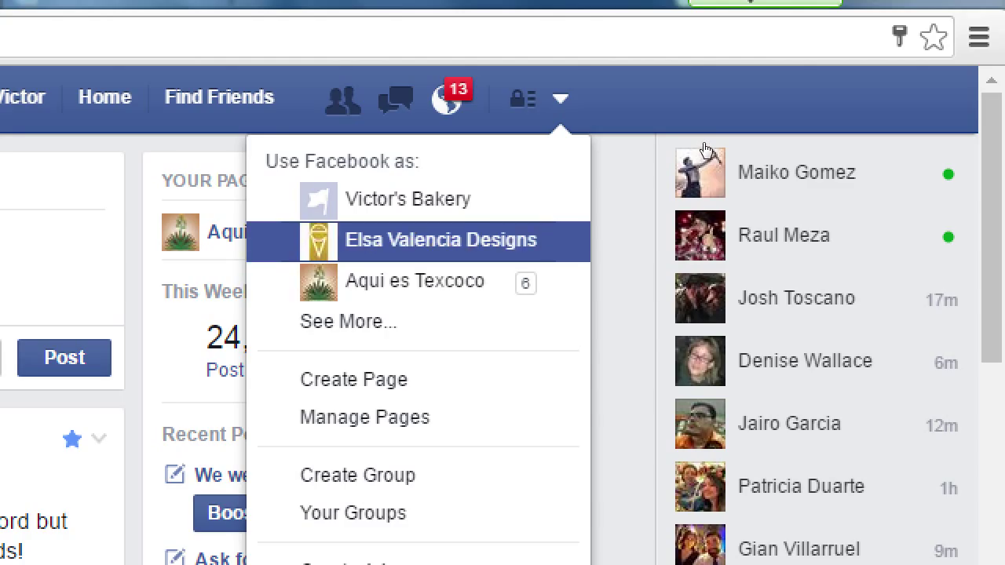
pyautogui.press('Up')
pyautogui.press('Up')
pyautogui.press('Up')
pyautogui.press('Up')
pyautogui.press('Down')
pyautogui.press('Up')
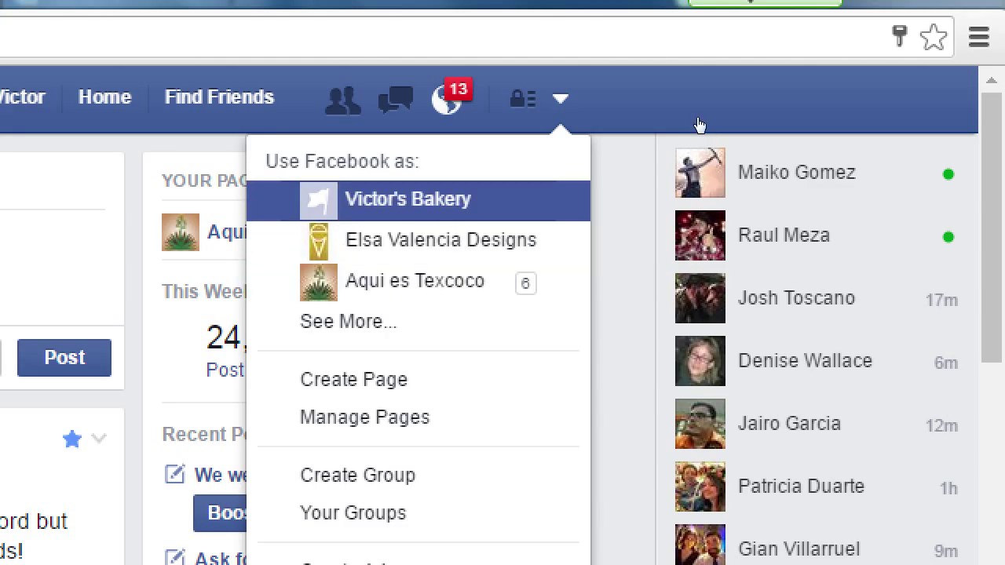
pyautogui.press('Down')
pyautogui.press('Up')
pyautogui.press('Down')
pyautogui.press('Up')
pyautogui.press('Down')
pyautogui.press('Down')
pyautogui.press('Down')
pyautogui.press('Up')
pyautogui.press('Up')
pyautogui.press('Down')
pyautogui.press('Down')
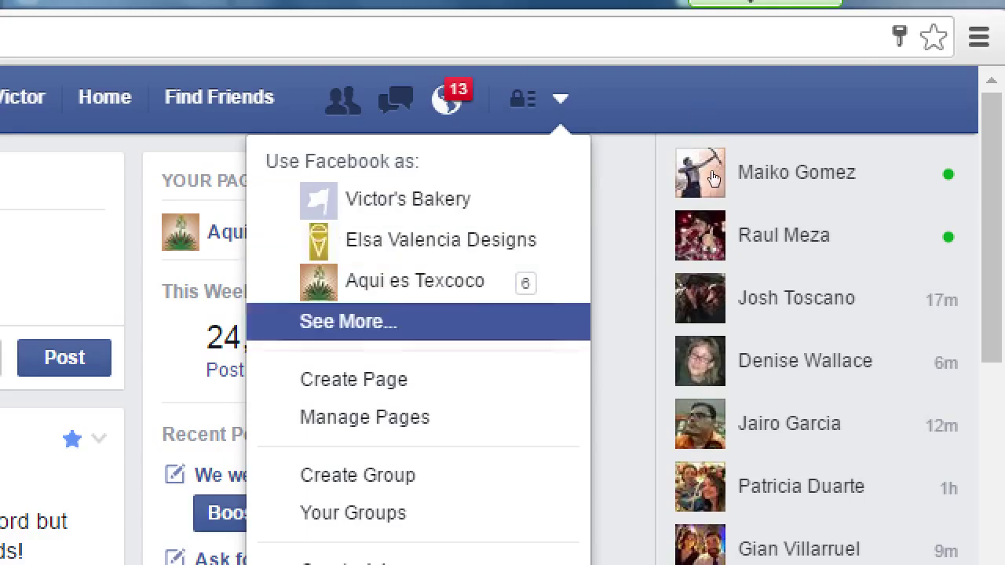
pyautogui.press('Up')
pyautogui.press('Up')
pyautogui.press('Down')
pyautogui.press('Down')
pyautogui.press('Down')
pyautogui.press('Down')
pyautogui.press('Up')
pyautogui.press('Up')
pyautogui.press('Down')
pyautogui.press('Down')
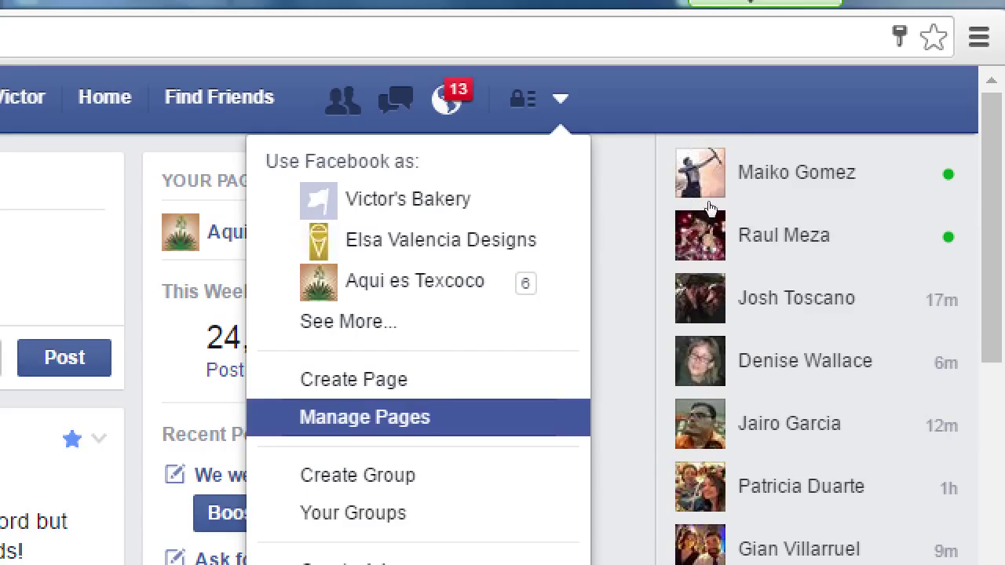
pyautogui.press('Up')
pyautogui.press('Up')
pyautogui.press('Up')
pyautogui.press('Up')
pyautogui.press('Up')
pyautogui.press('Down')
pyautogui.press('Down')
pyautogui.press('Down')
pyautogui.press('Down')
pyautogui.press('Down')
pyautogui.press('Return')
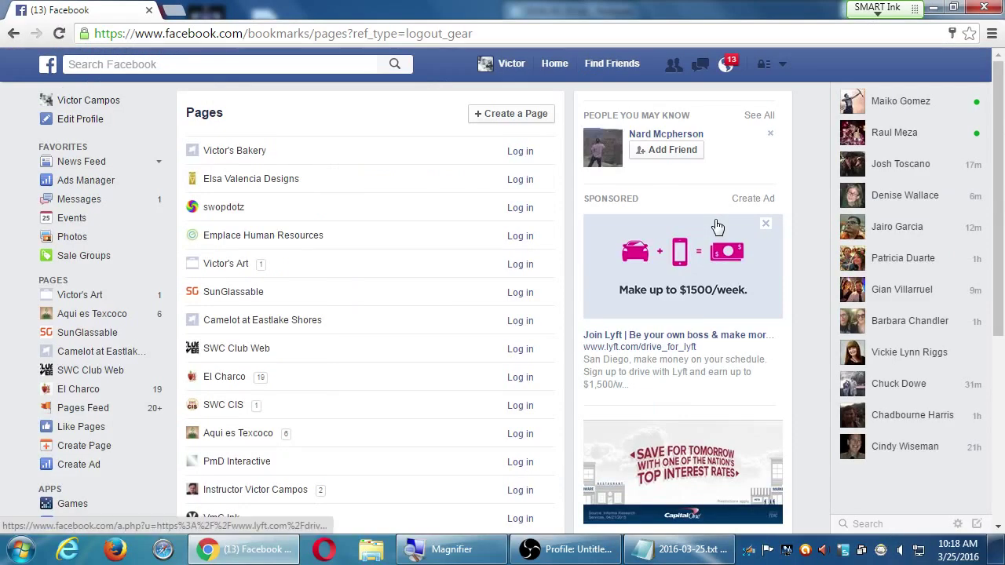
pyautogui.hotkey('alt', 'Left')
pyautogui.click(789, 65)
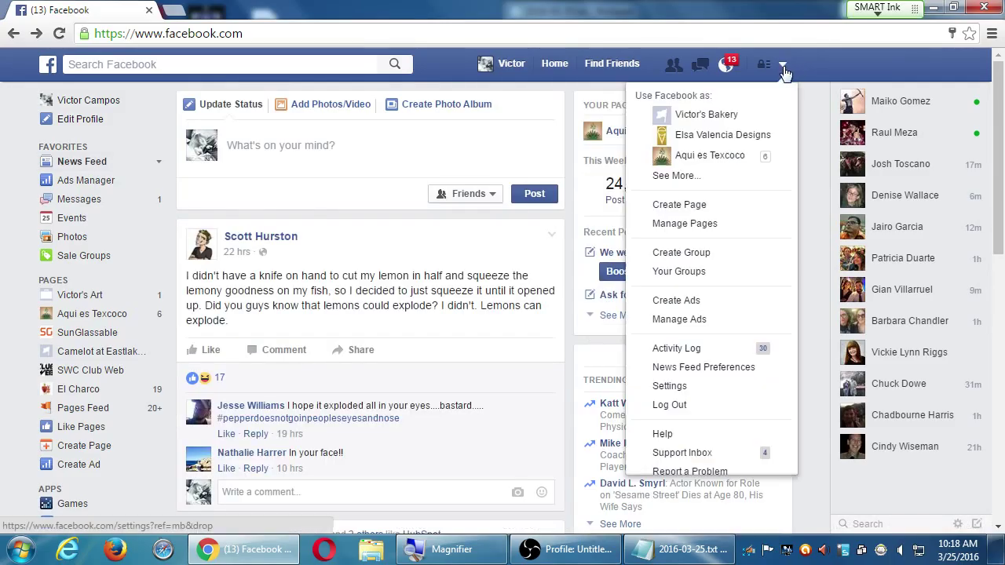
pyautogui.click(701, 115)
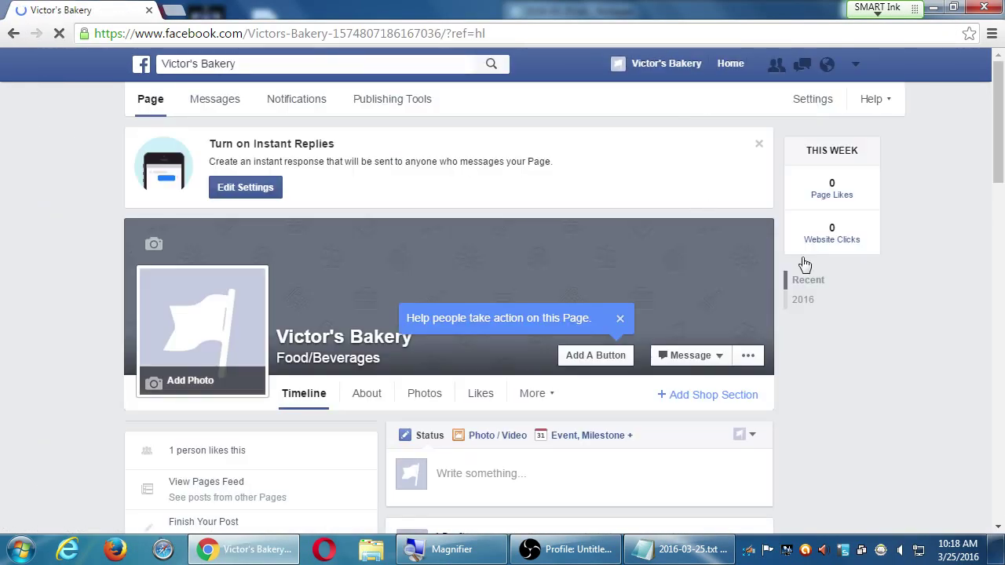
pyautogui.hotkey('alt', 'Left')
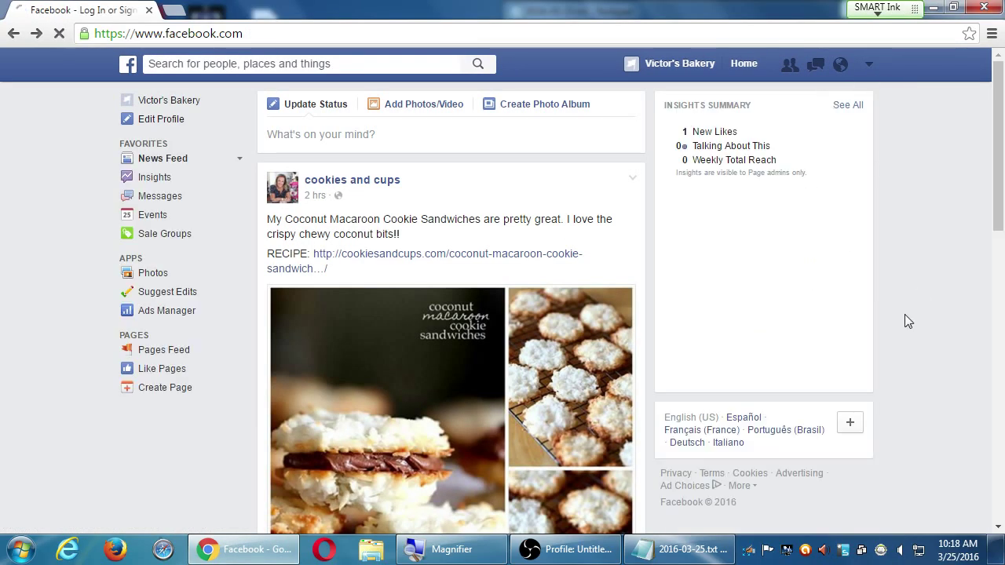
pyautogui.click(869, 64)
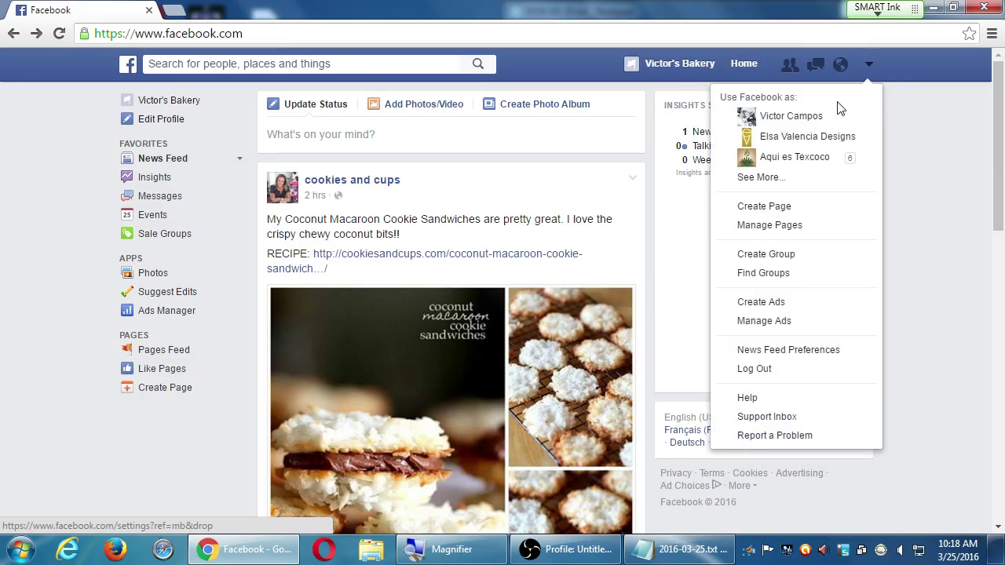
pyautogui.click(832, 107)
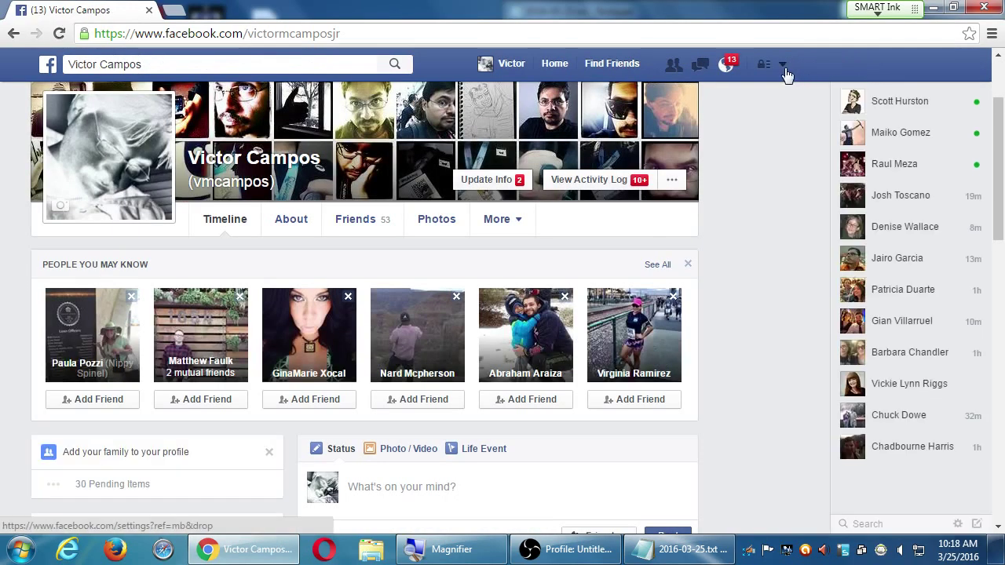
pyautogui.click(783, 67)
pyautogui.click(732, 228)
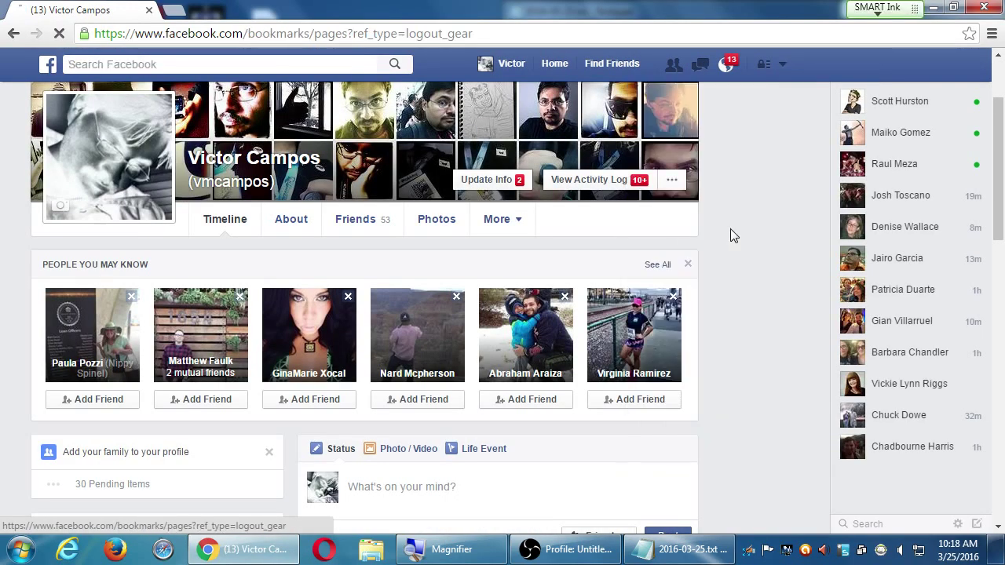
pyautogui.scroll(-5, 277, 425)
pyautogui.scroll(5, 277, 426)
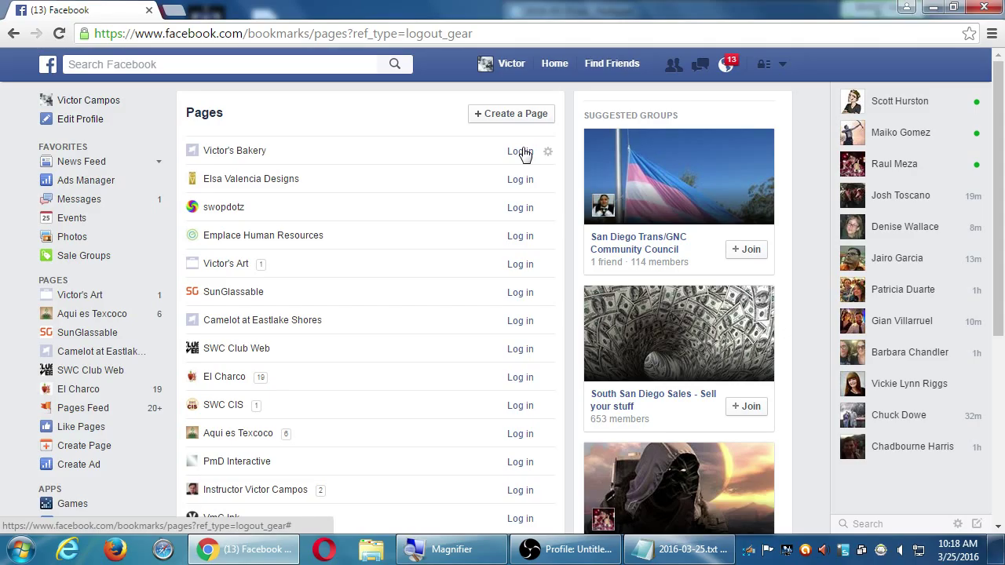
# - Log in to the Victor's Bakery page from its entry in the Pages list
pyautogui.click(519, 151)
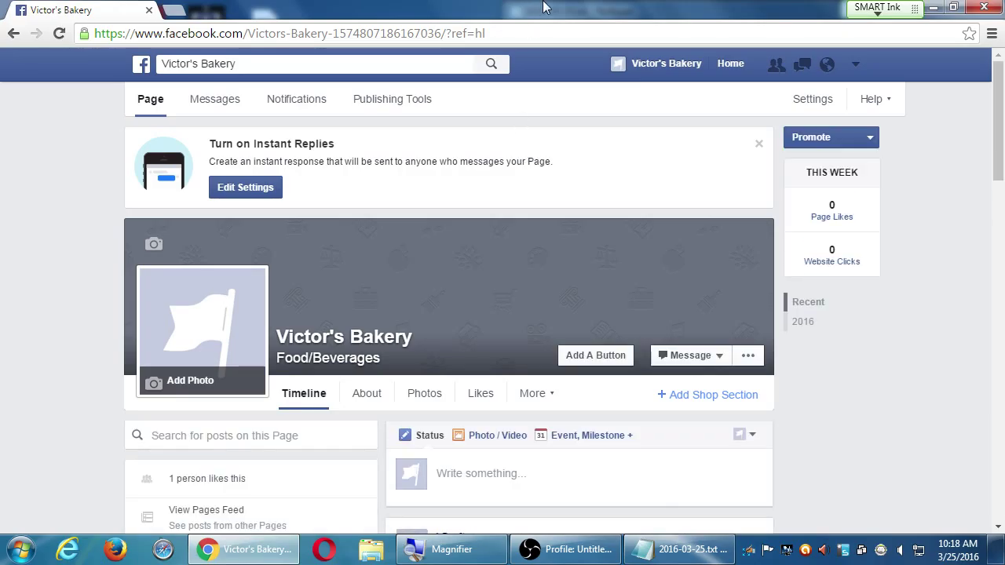
pyautogui.press('super+plus')
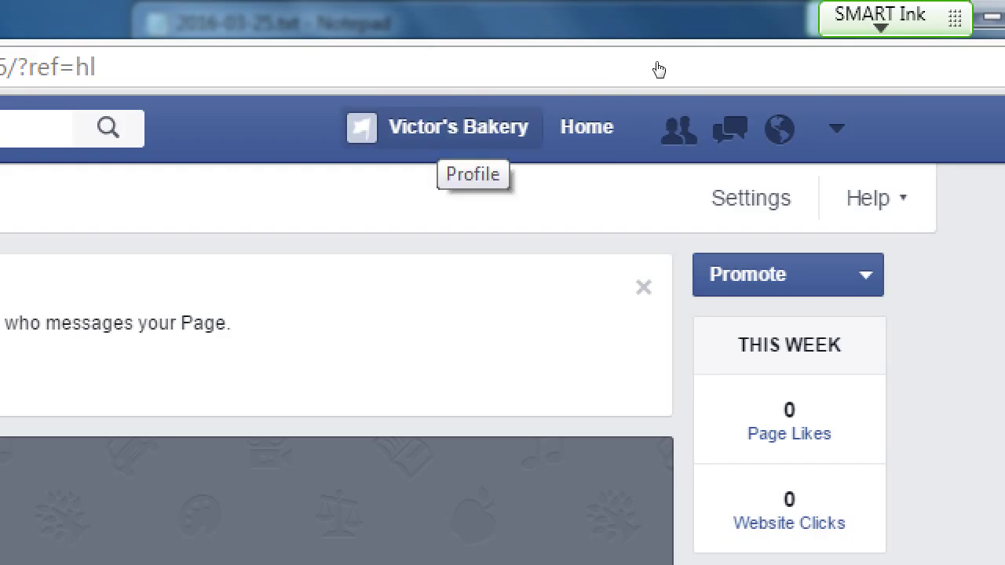
pyautogui.press('super+minus')
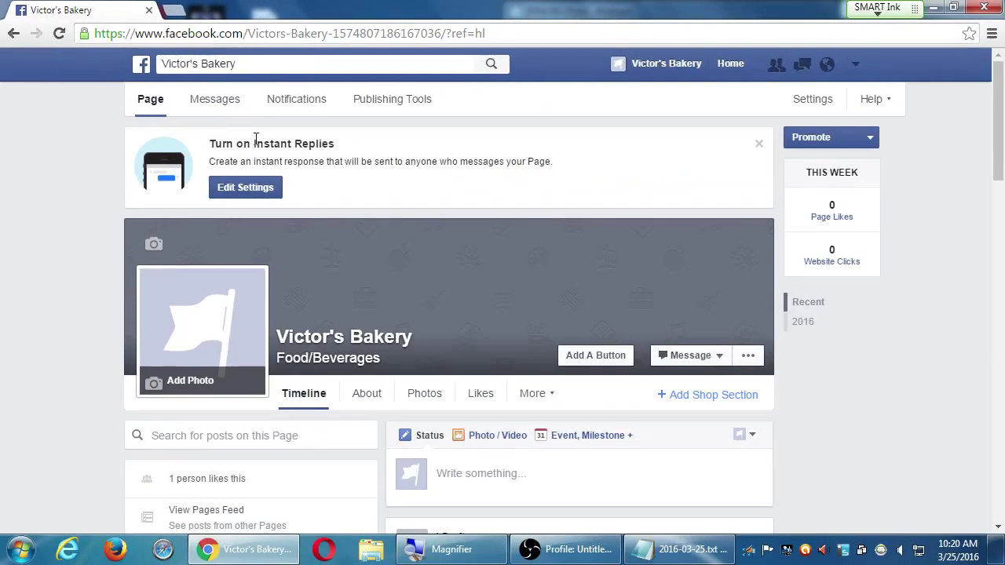
# - In Instant Replies settings, try 'Typically replies in a day', then restore the automatic average response time
pyautogui.click(358, 365)
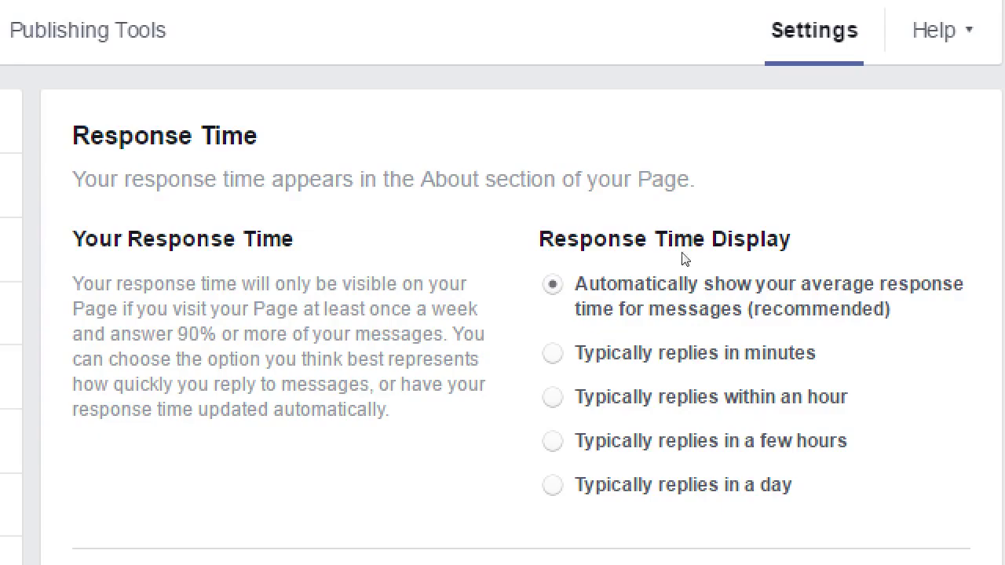
pyautogui.press('Up')
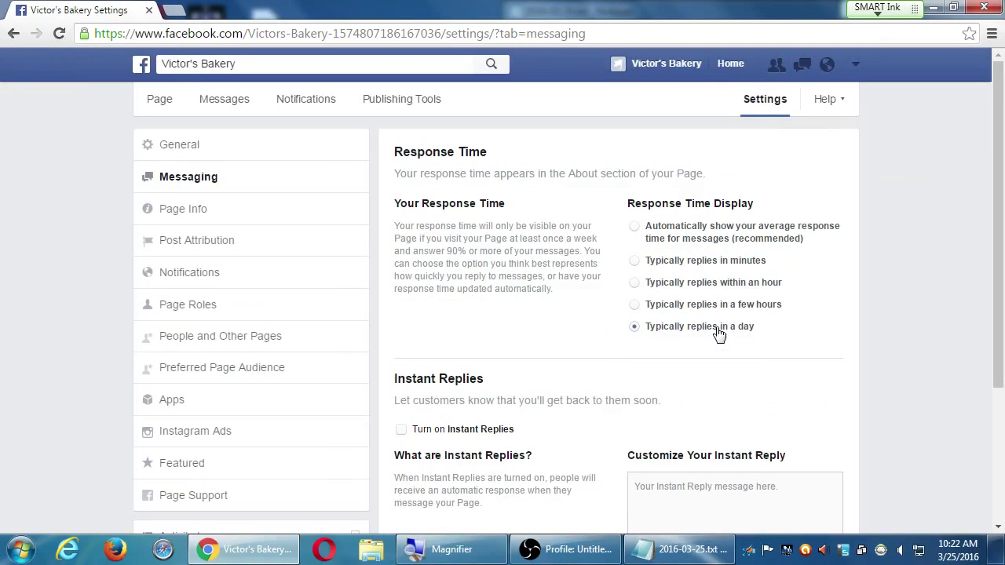
pyautogui.click(715, 233)
# - Tick 'Turn on Instant Replies' in Victor's Bakery's messaging settings
pyautogui.scroll(-3, 879, 292)
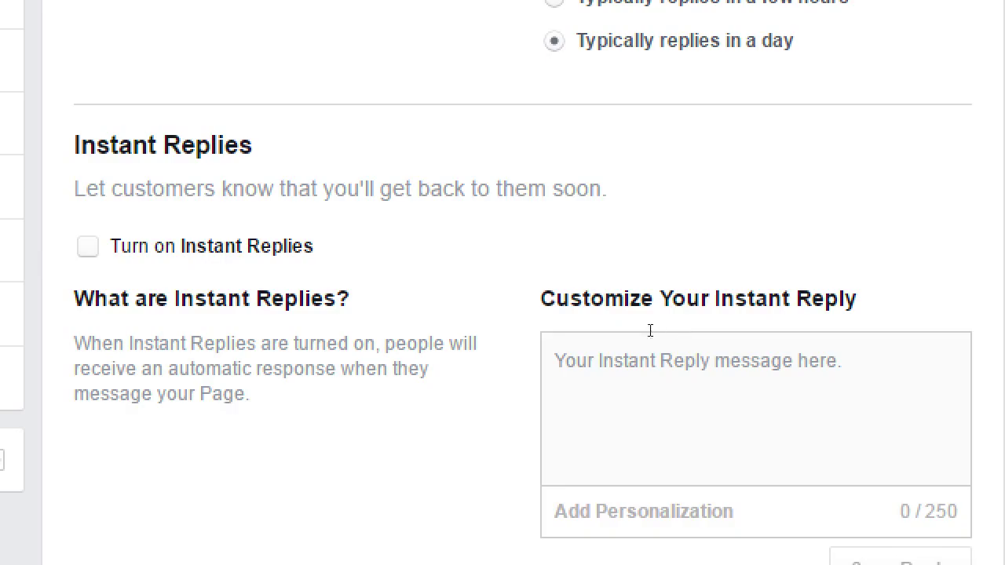
pyautogui.click(399, 238)
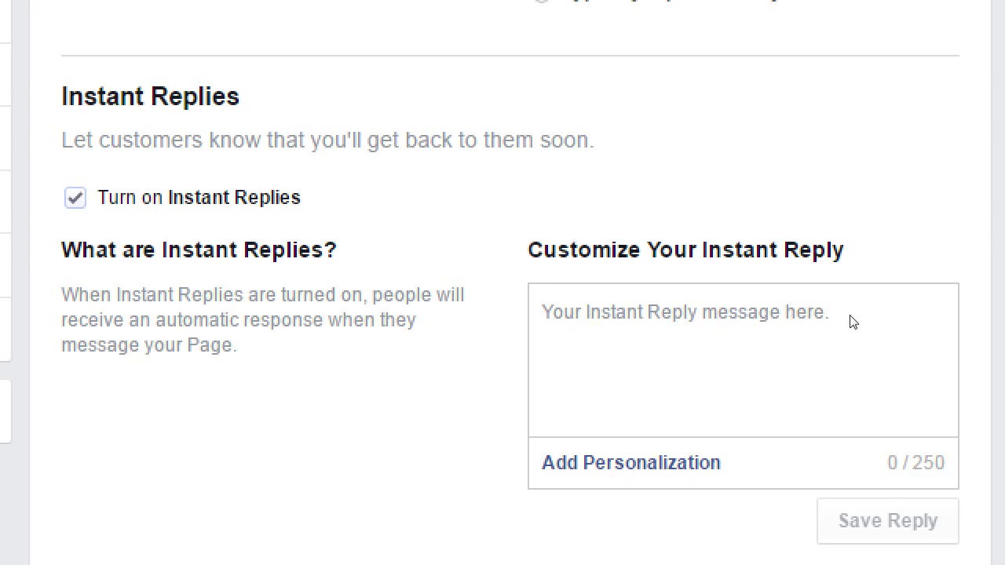
# - Write the reply 'Thanks for messaging us. We are aware of the issue. Please fill out this form for your refund. Sorry it exploded:'
pyautogui.click(693, 377)
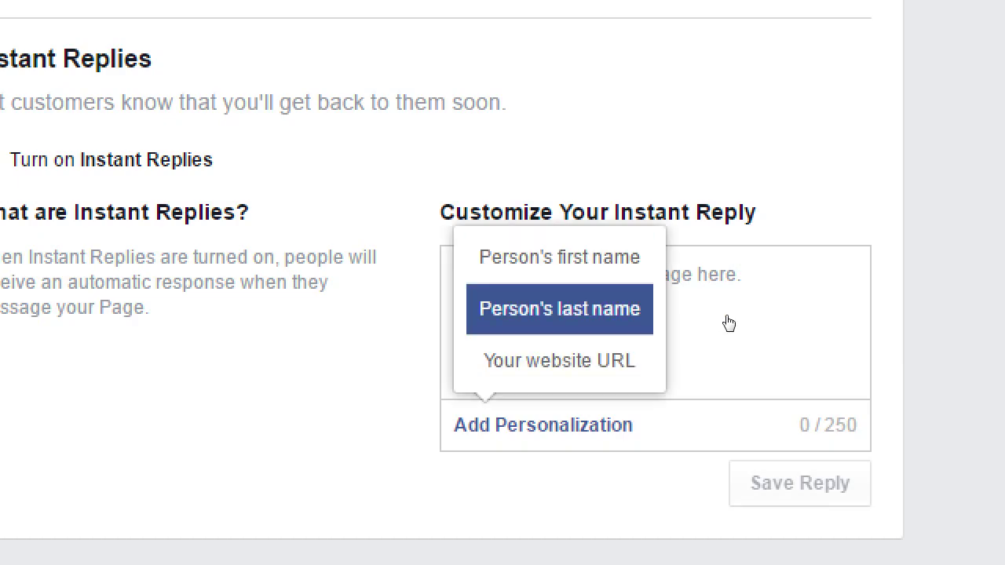
pyautogui.press('Return')
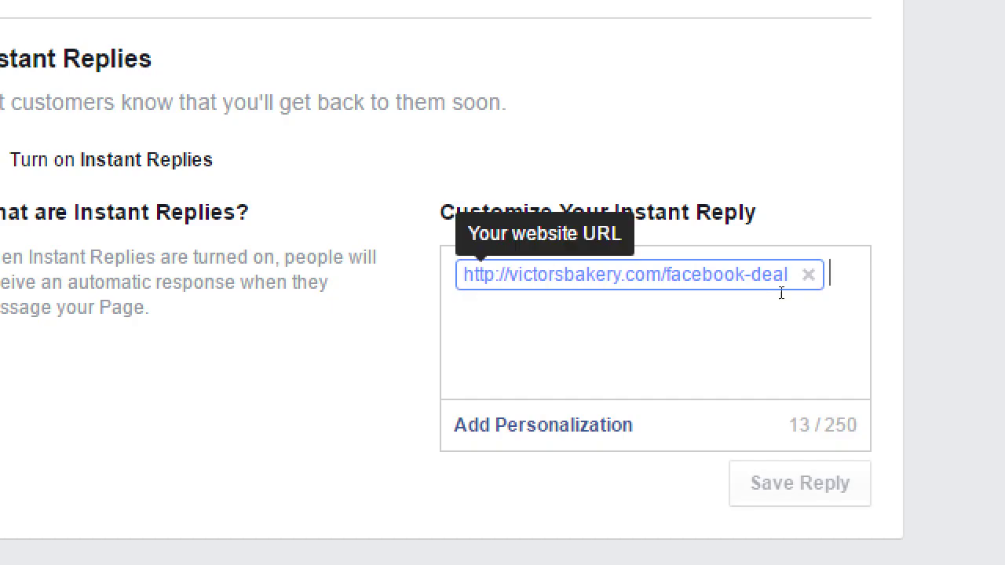
pyautogui.click(808, 276)
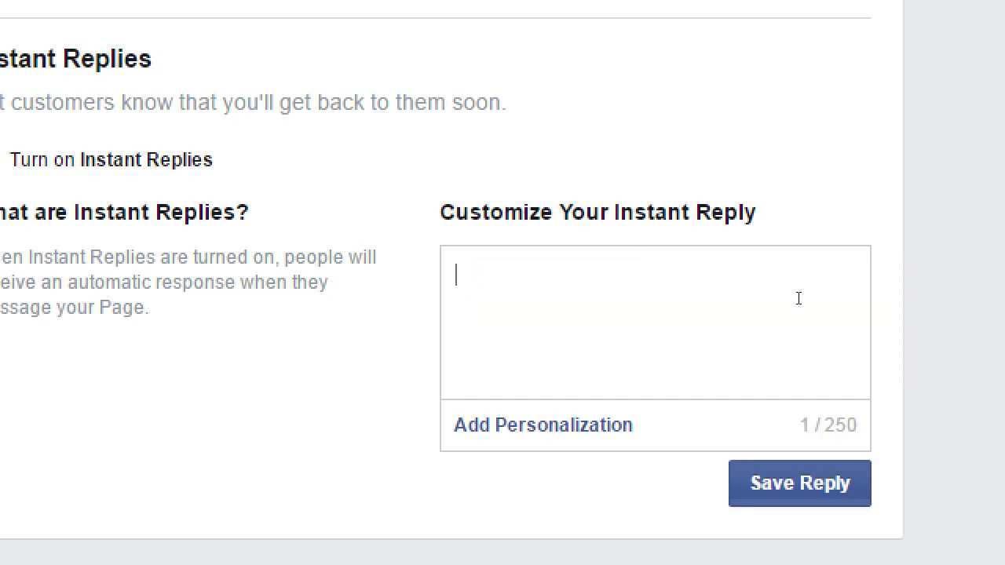
pyautogui.write('Thank')
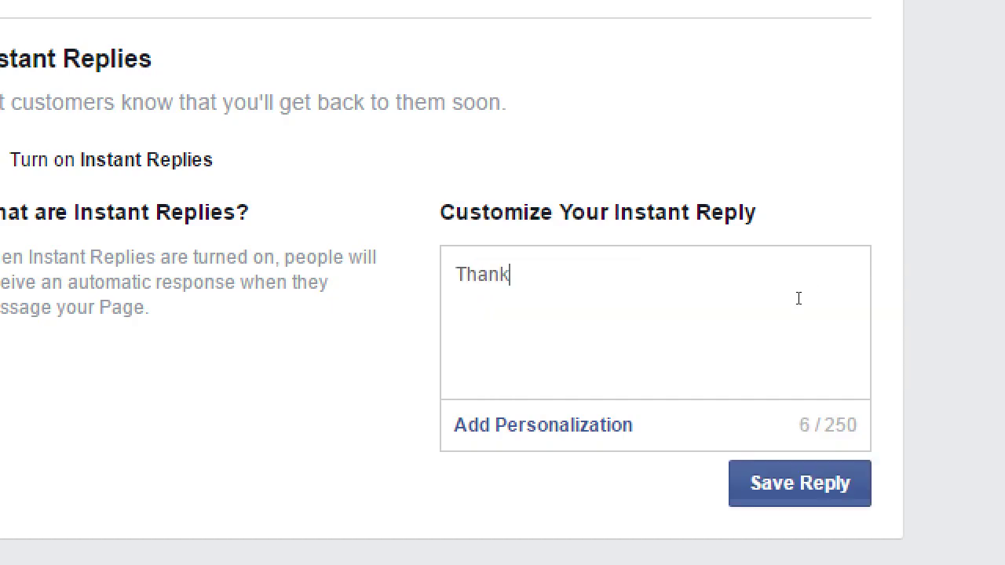
pyautogui.write('s for messagin')
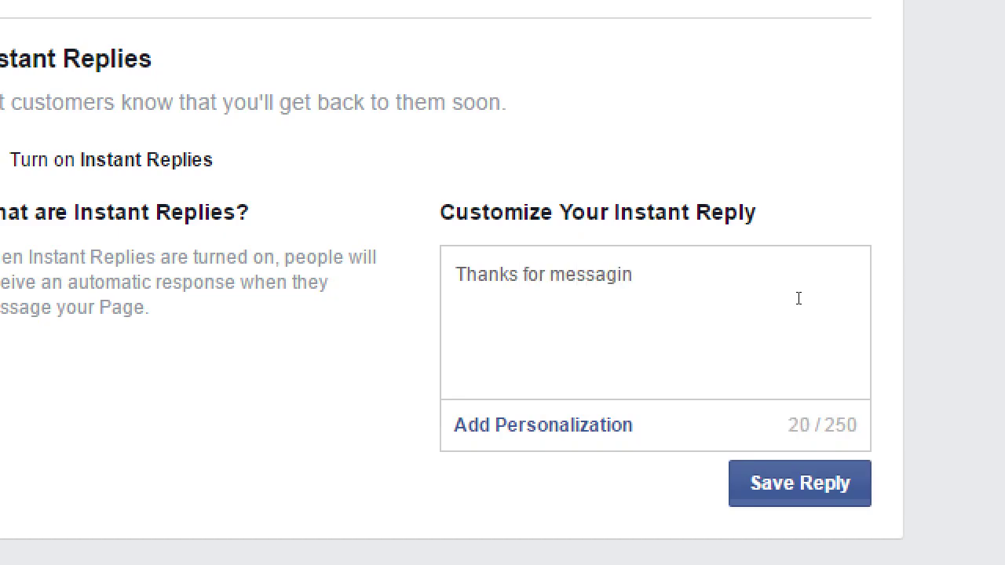
pyautogui.write('g us. We a')
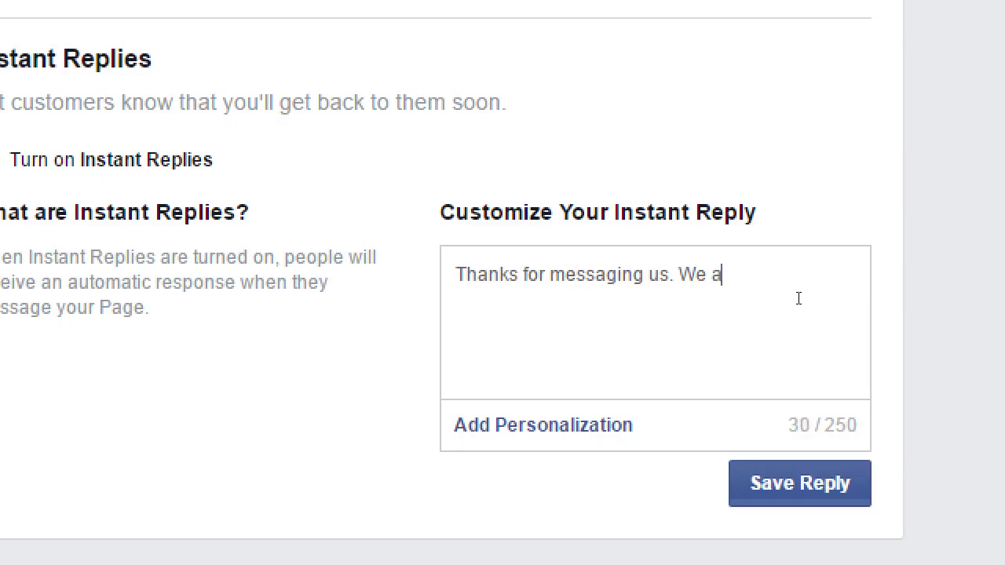
pyautogui.write('re are awe')
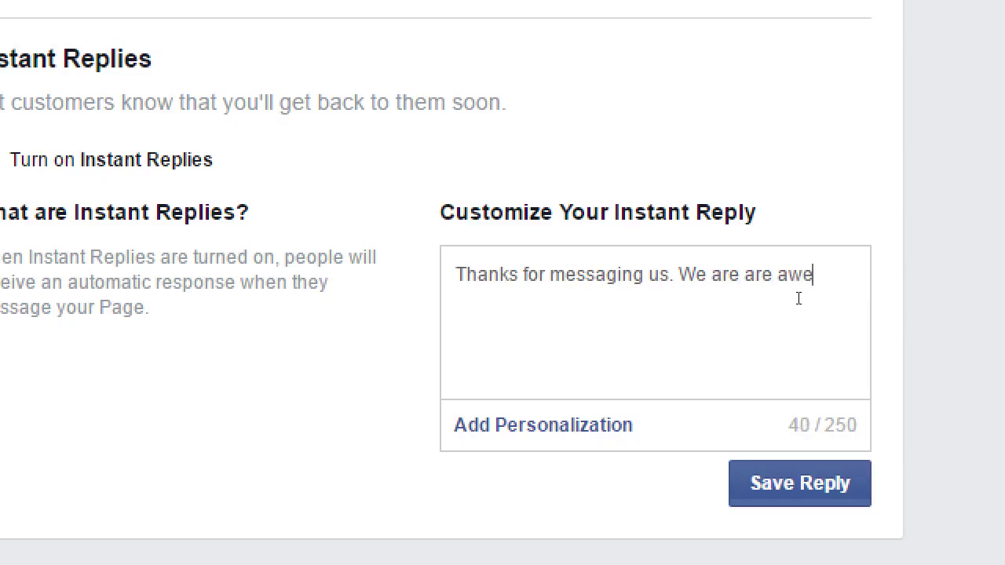
pyautogui.press('BackSpace')
pyautogui.write('are of the iss')
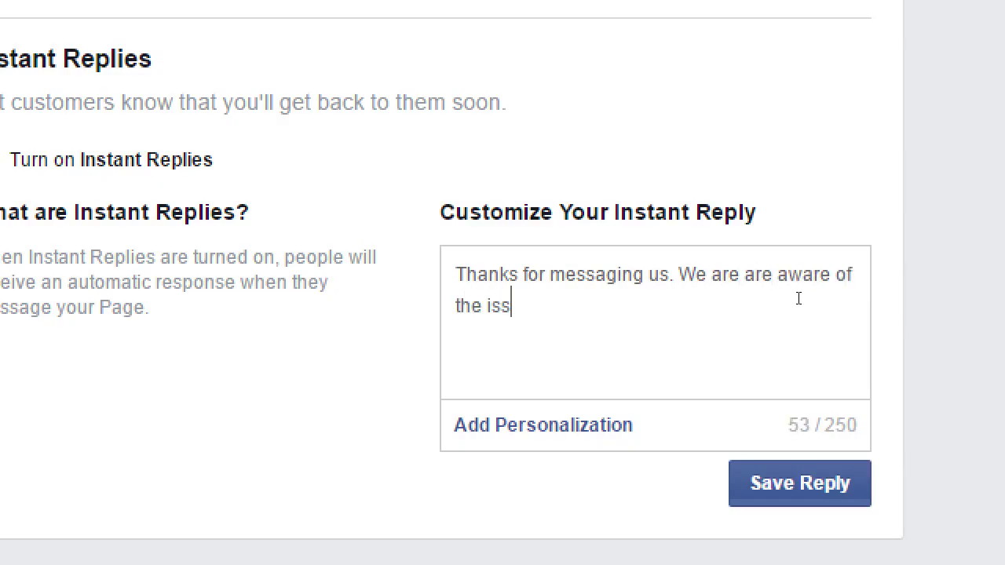
pyautogui.write('ue. Please ')
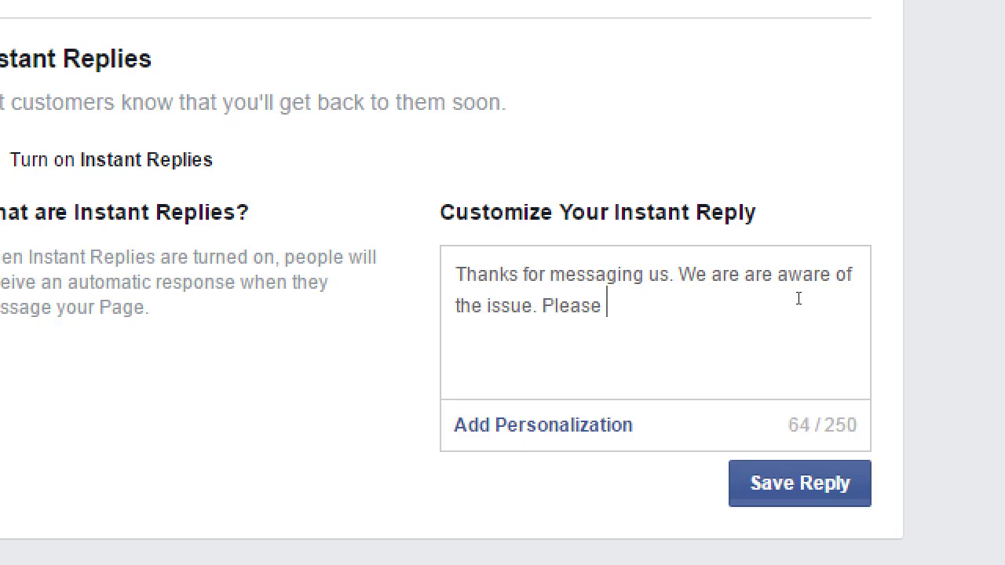
pyautogui.write('fill ou')
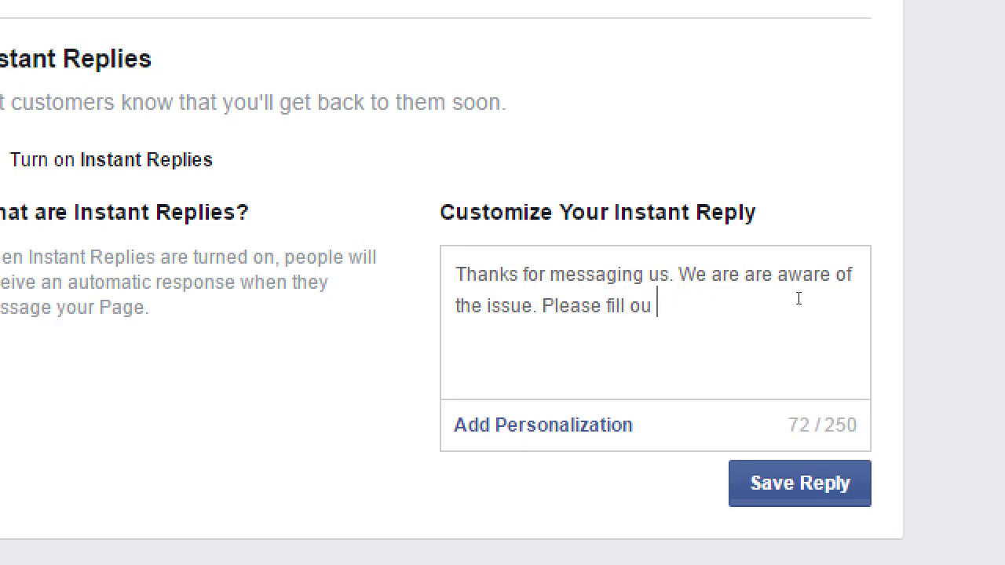
pyautogui.write('t this form')
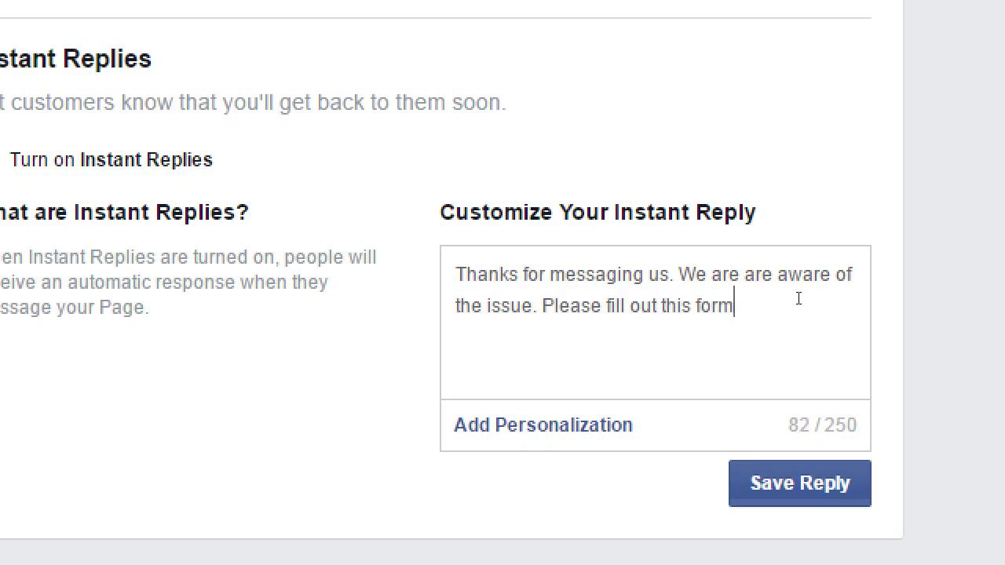
pyautogui.write(' for your refund. Sorry ')
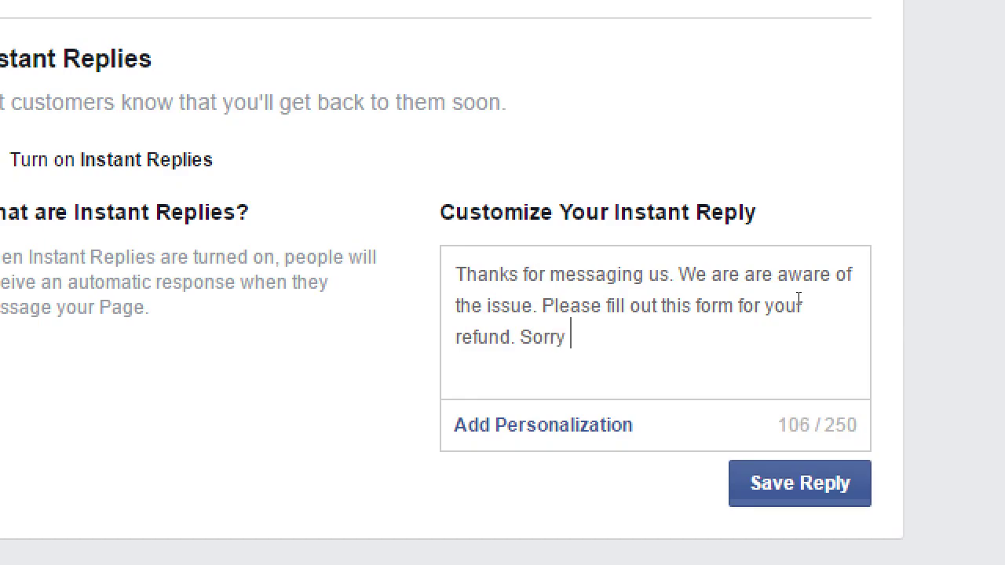
pyautogui.write('it exploded:')
pyautogui.press('Return')
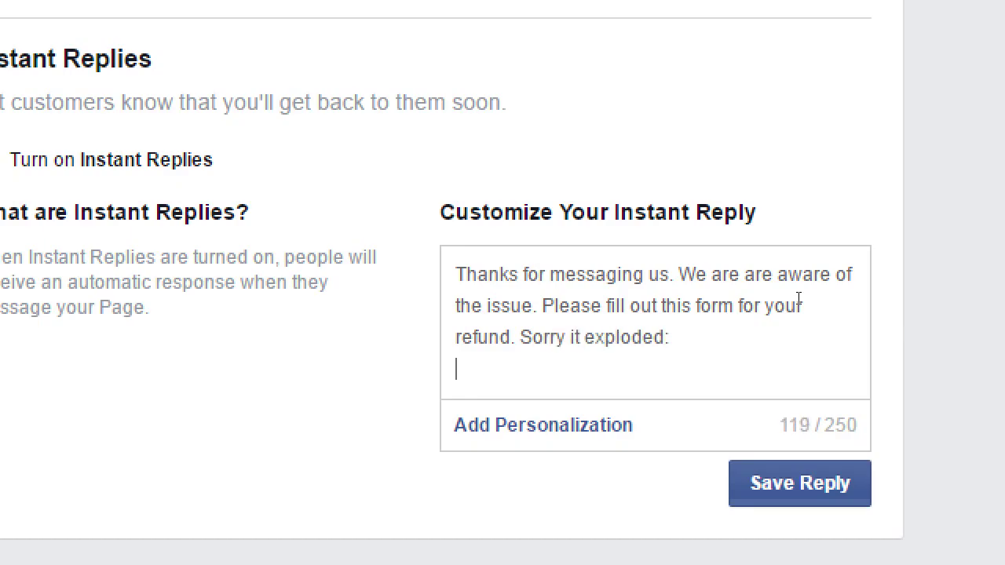
pyautogui.write('http://ya')
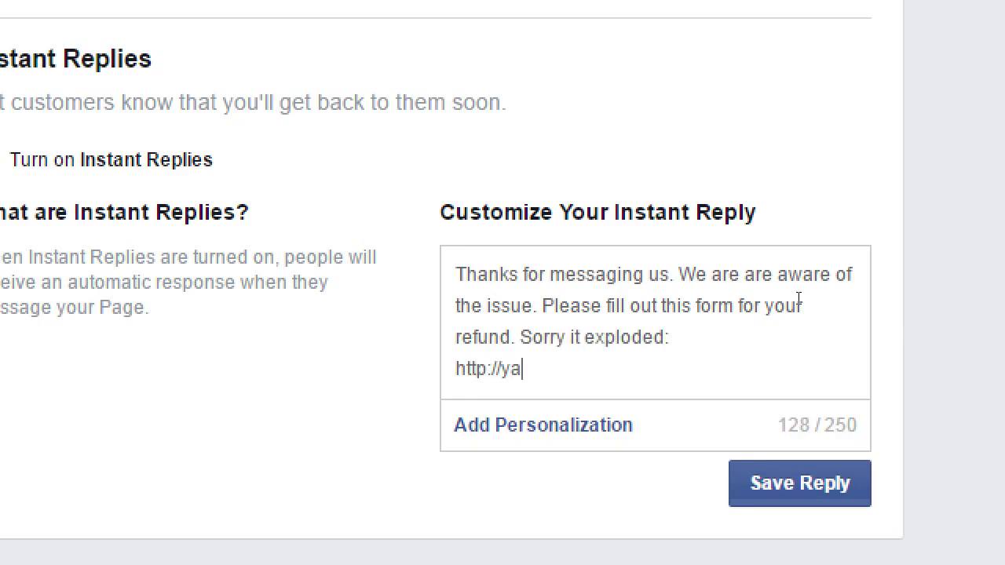
pyautogui.press('BackSpace')
pyautogui.press('BackSpace')
pyautogui.write('victorsbakery.com/refund')
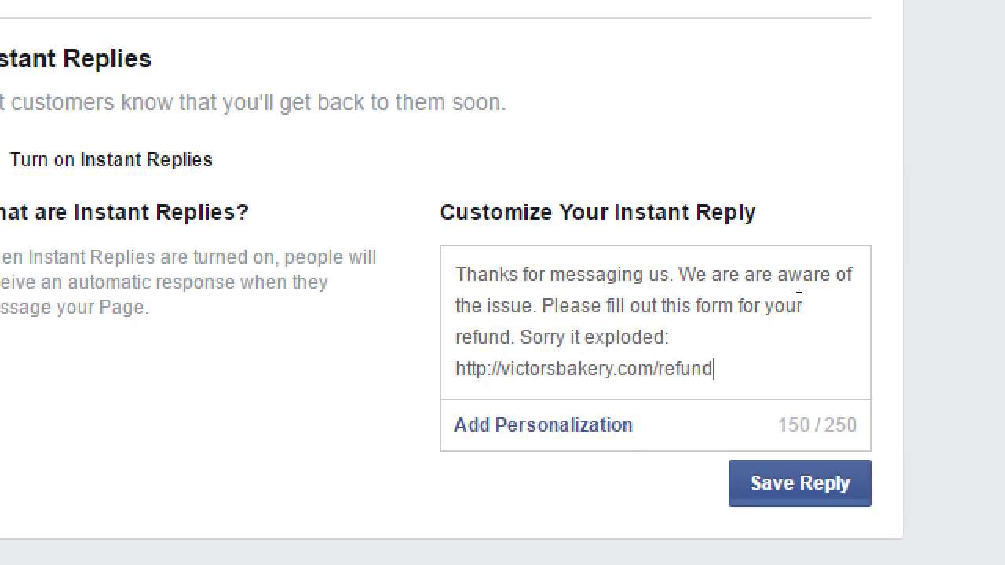
pyautogui.write('-oops.html')
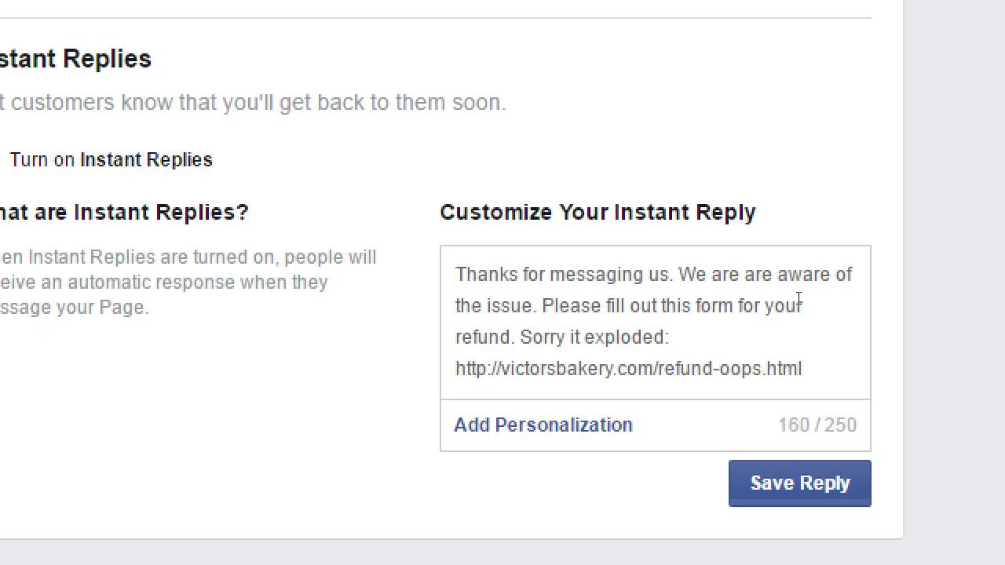
pyautogui.press('Tab')
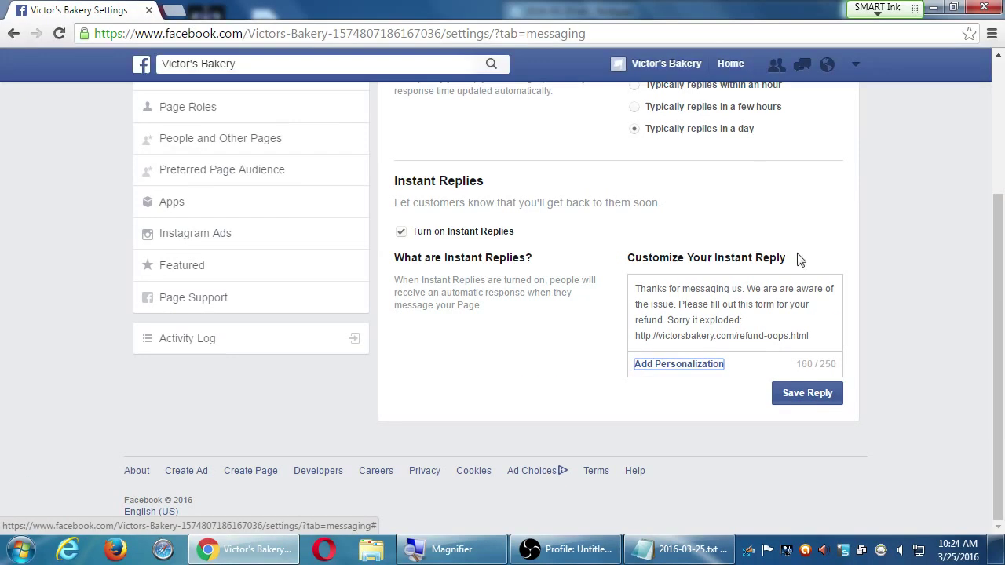
pyautogui.click(836, 510)
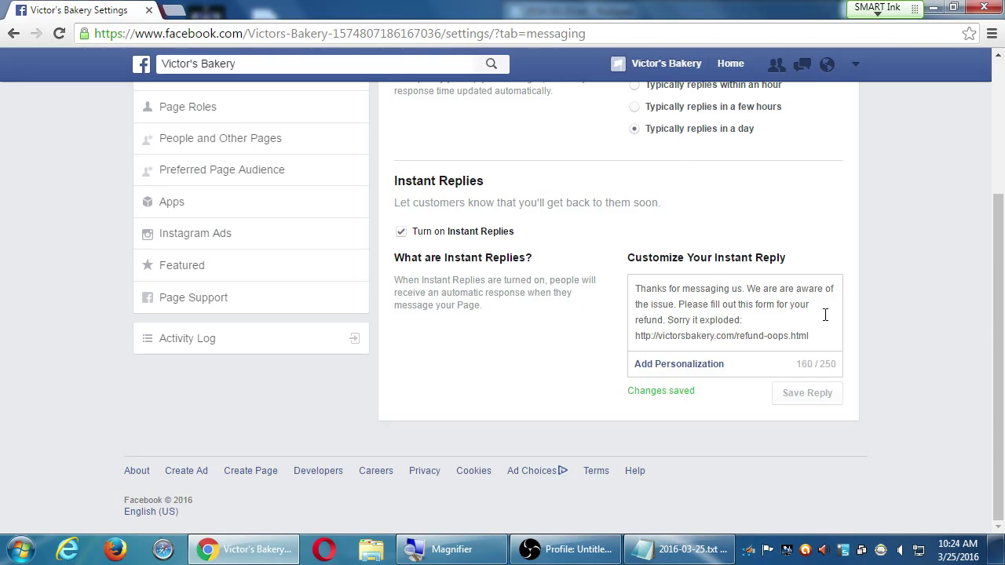
pyautogui.scroll(3, 825, 310)
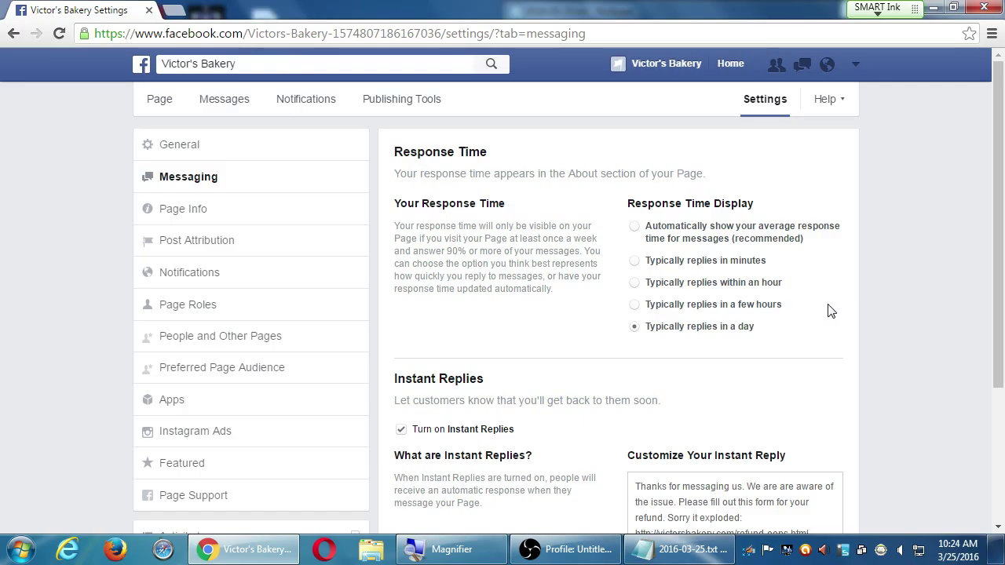
# - Leave the messaging settings and return to the bakery page's main Settings
pyautogui.scroll(-3, 876, 275)
pyautogui.scroll(3, 875, 275)
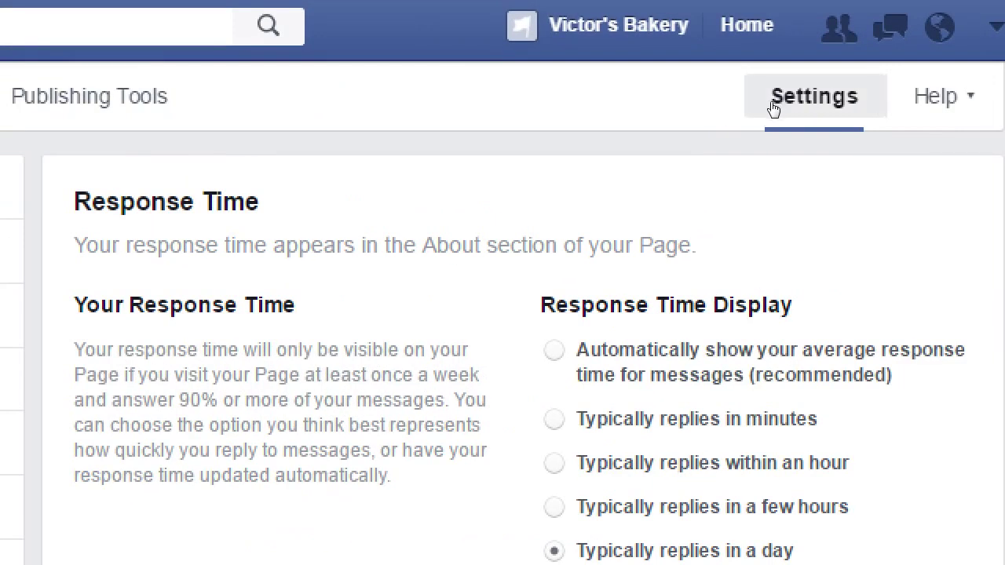
pyautogui.click(772, 103)
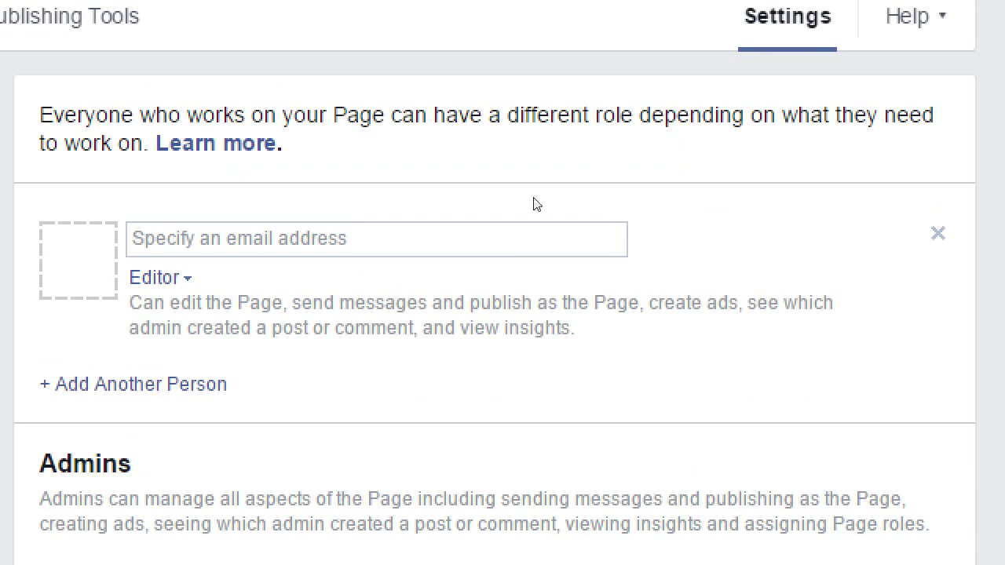
# - Review the role descriptions while setting the new person's role to Moderator, then Editor
pyautogui.tripleClick(565, 251)
pyautogui.click(584, 254)
pyautogui.moveTo(700, 233); pyautogui.dragTo(735, 246)
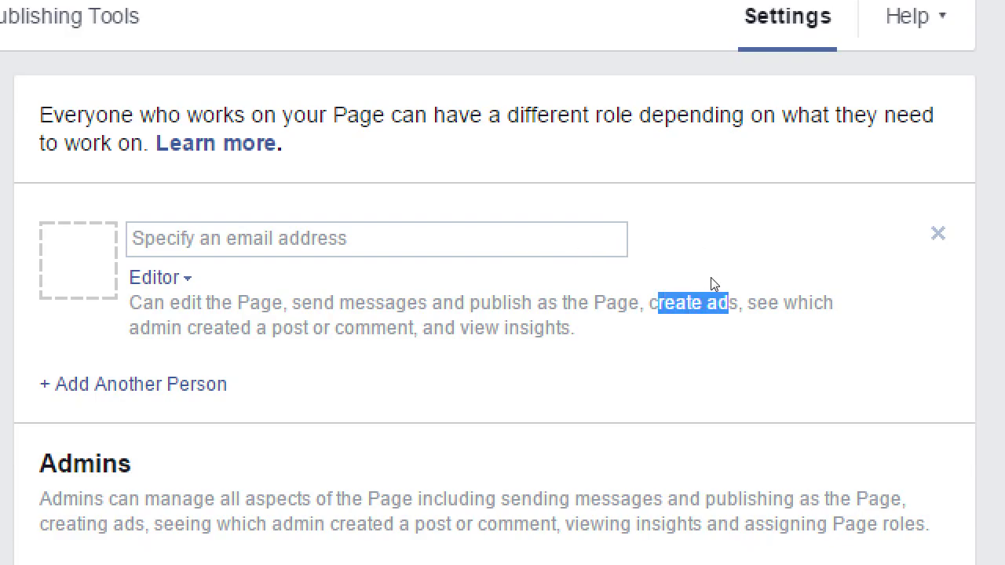
pyautogui.click(710, 274)
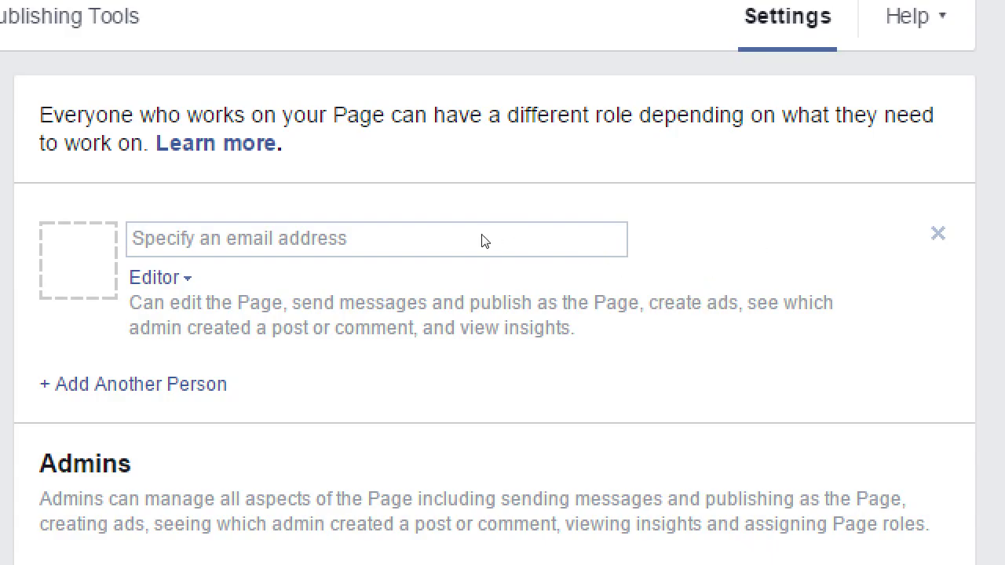
pyautogui.press('Tab')
pyautogui.press('Return')
pyautogui.press('Down')
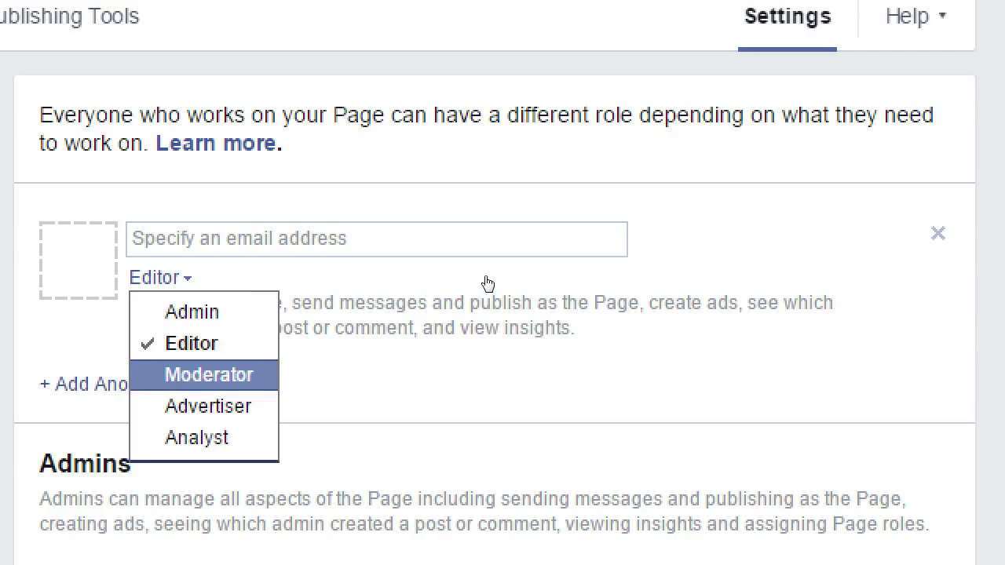
pyautogui.press('Return')
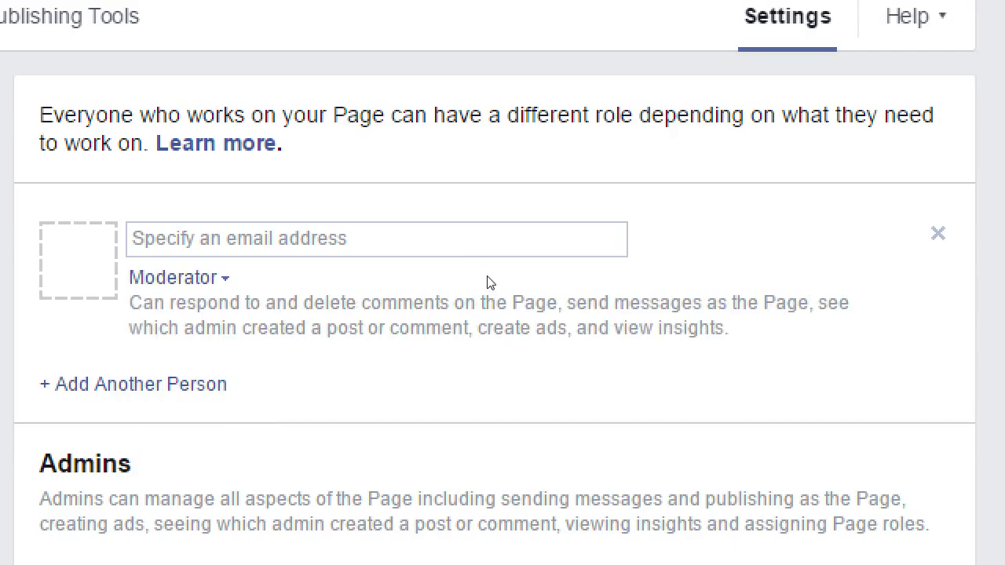
pyautogui.press('Tab')
pyautogui.press('Tab')
pyautogui.hotkey('shift', 'Tab')
pyautogui.press('Return')
pyautogui.press('Down')
pyautogui.press('Return')
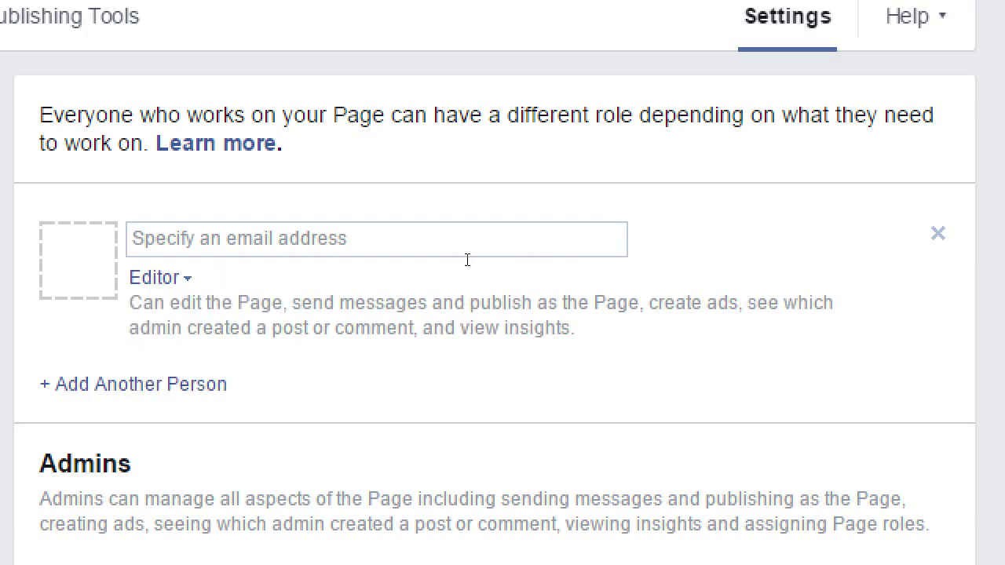
# - Cycle the new person's role through Moderator, Editor and Advertiser, ending on Analyst
pyautogui.press('Return')
pyautogui.press('Down')
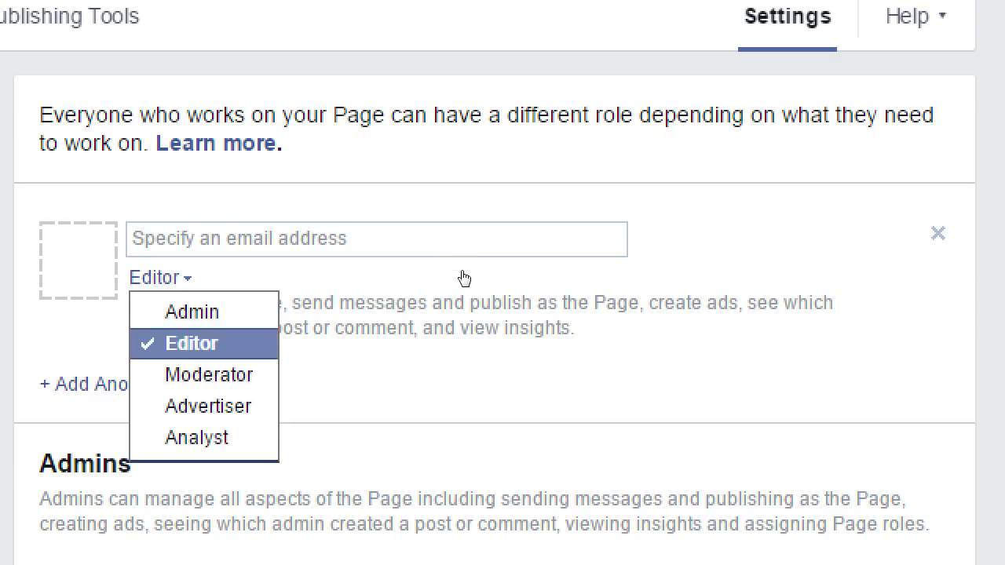
pyautogui.press('Down')
pyautogui.press('Return')
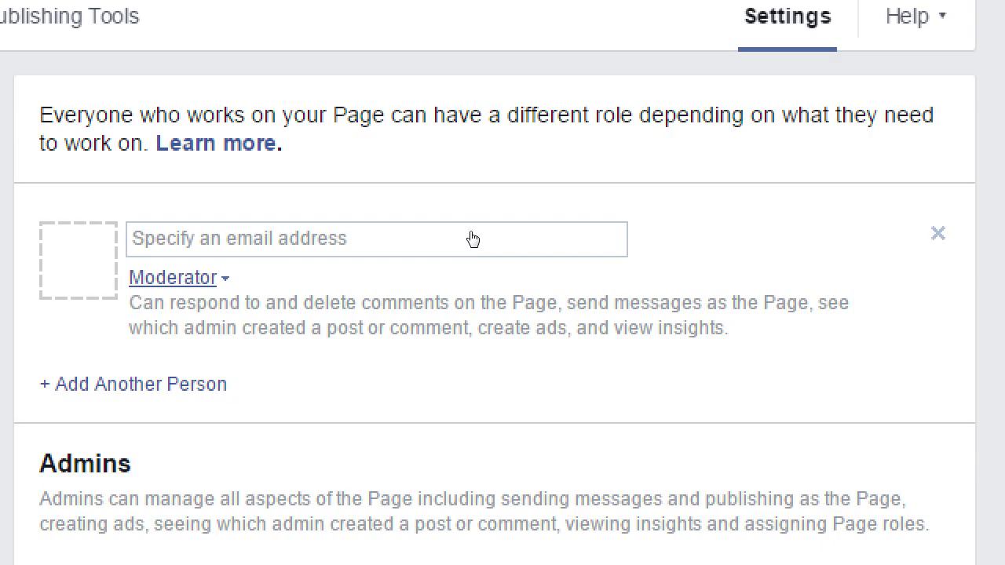
pyautogui.press('Return')
pyautogui.press('Down')
pyautogui.press('Down')
pyautogui.press('Down')
pyautogui.press('Up')
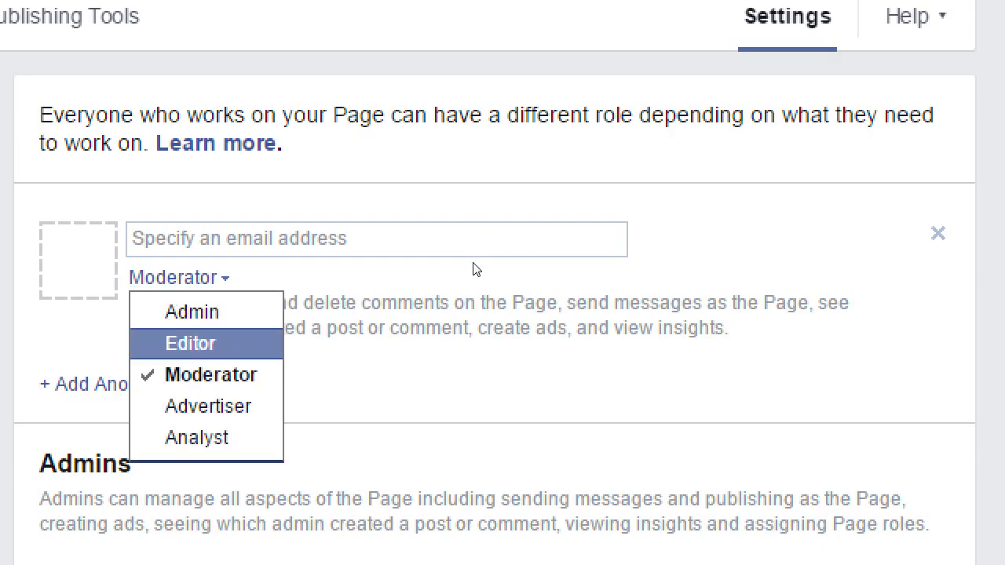
pyautogui.press('Return')
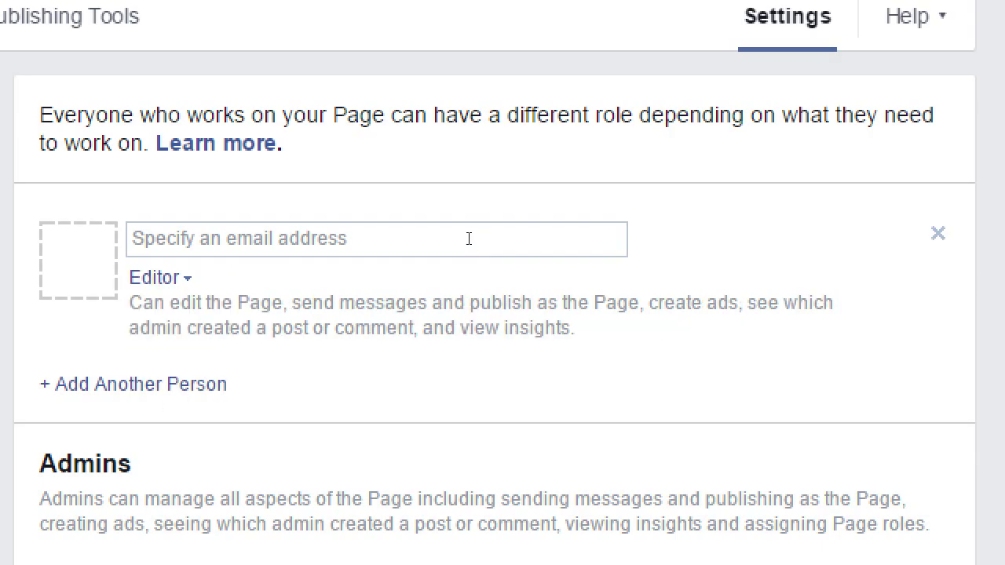
pyautogui.press('Return')
pyautogui.press('Down')
pyautogui.press('Down')
pyautogui.press('Down')
pyautogui.press('Down')
pyautogui.press('Return')
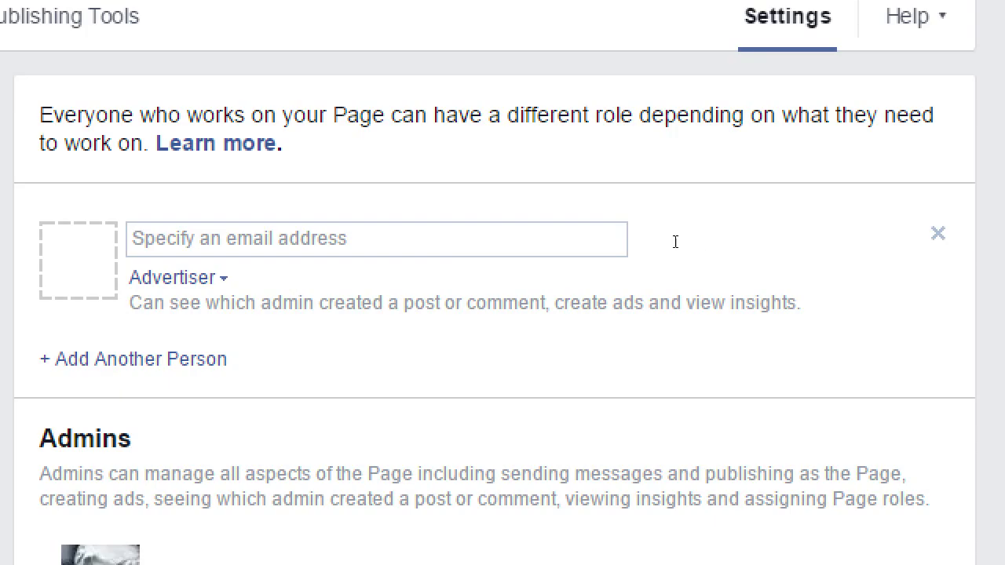
pyautogui.click(174, 278)
pyautogui.press('Down')
pyautogui.press('Down')
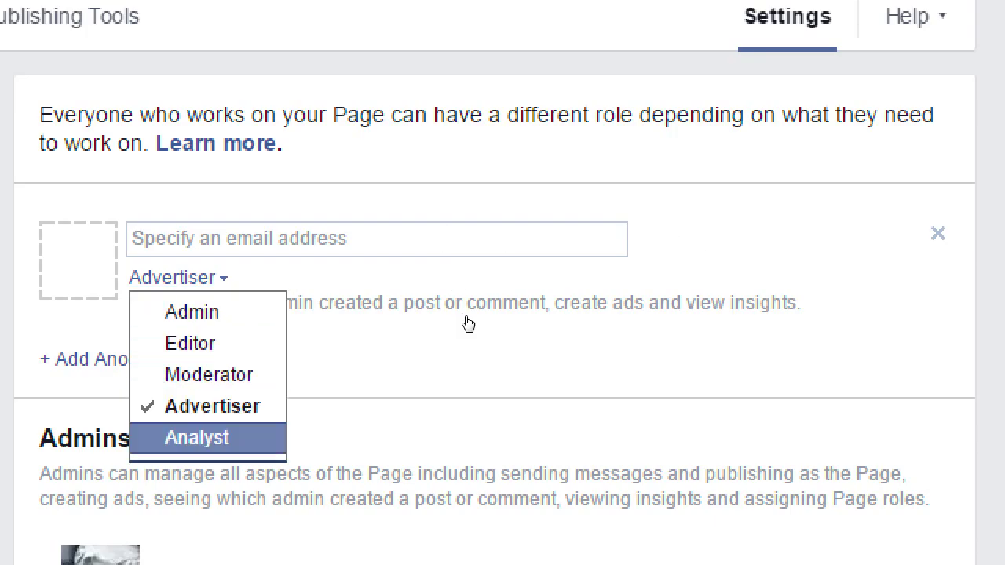
pyautogui.press('Return')
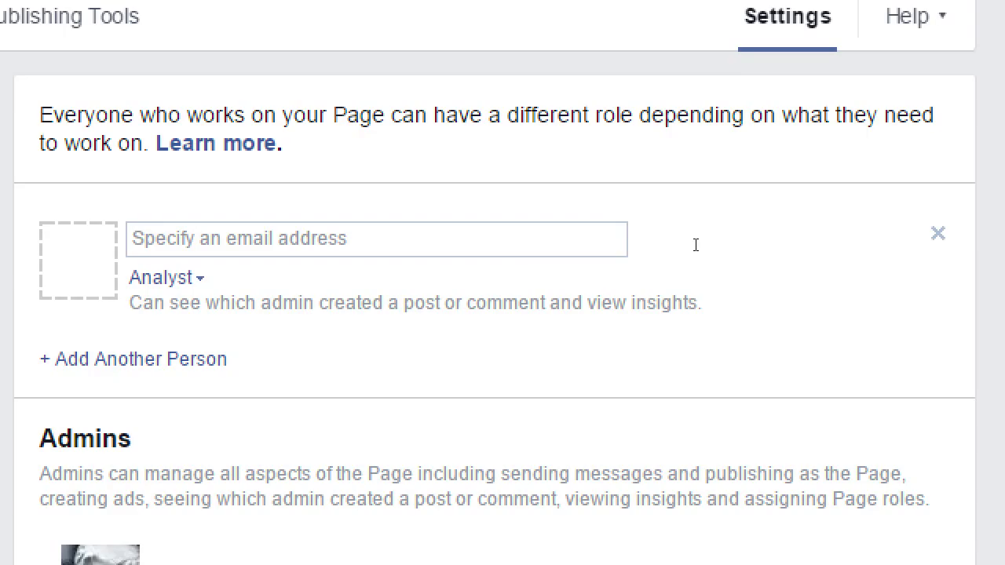
# - Review Analyst's permissions, then choose Admin and read its description about assigning Page roles
pyautogui.moveTo(511, 244); pyautogui.dragTo(711, 260)
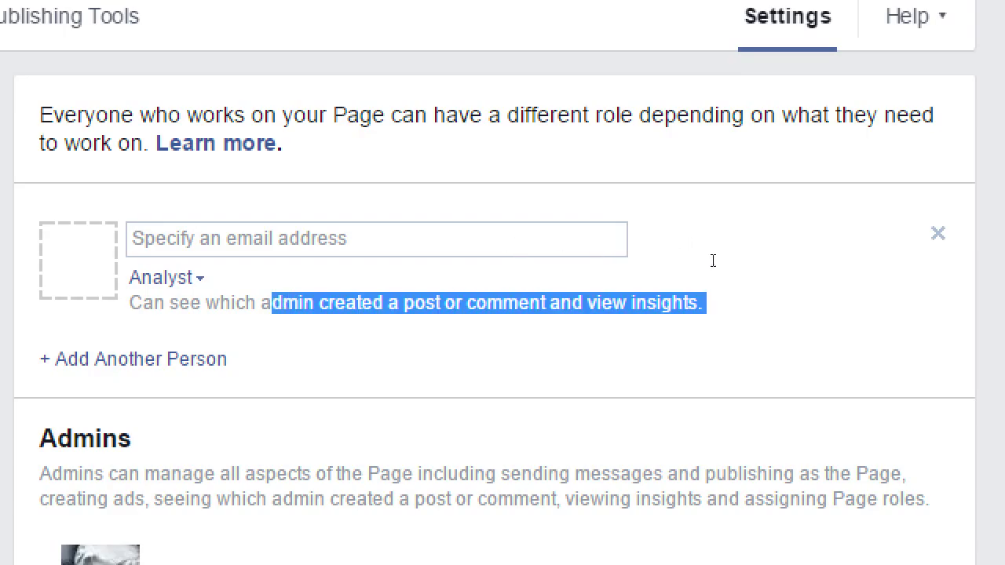
pyautogui.click(652, 260)
pyautogui.press('Tab')
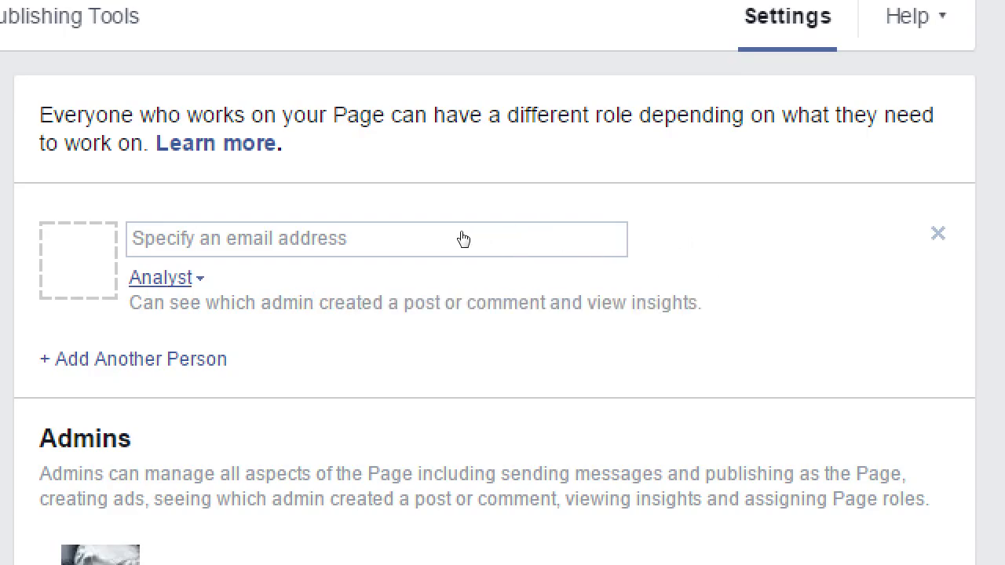
pyautogui.press('Return')
pyautogui.press('Up')
pyautogui.press('Up')
pyautogui.press('Up')
pyautogui.press('Up')
pyautogui.press('Return')
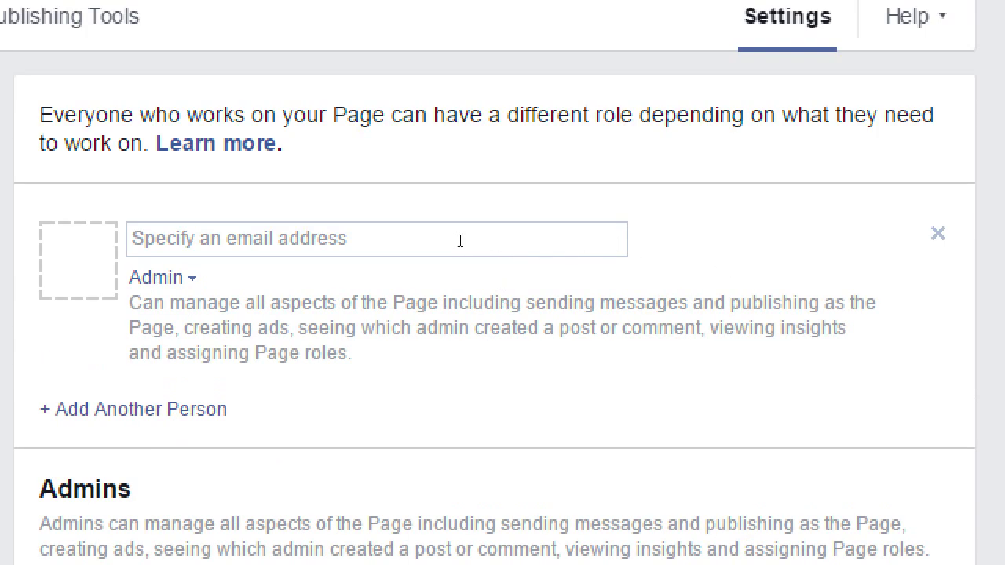
pyautogui.moveTo(201, 353); pyautogui.dragTo(347, 352)
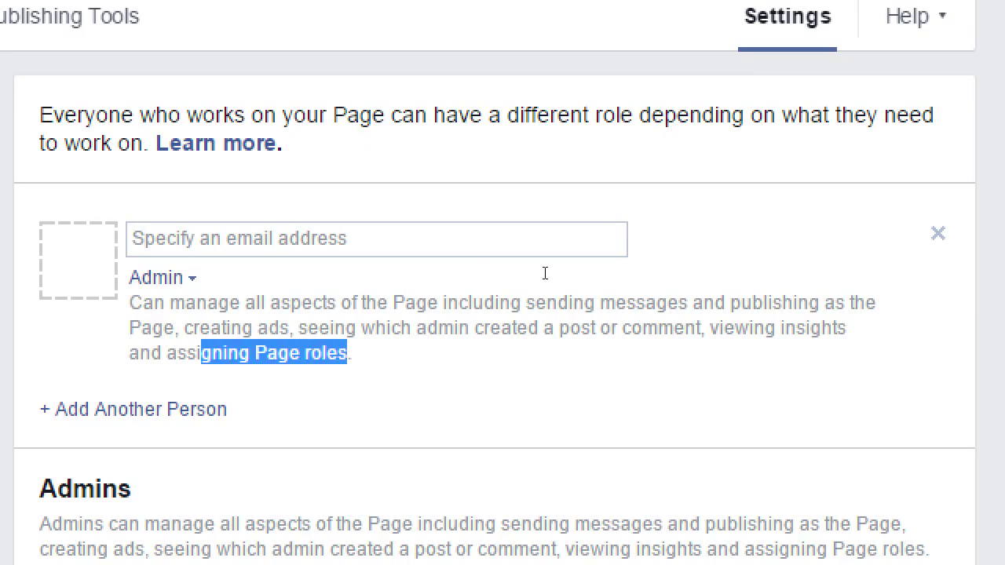
# - Change the new person's role from Admin to Editor in the role selector
pyautogui.scroll(-3, 542, 283)
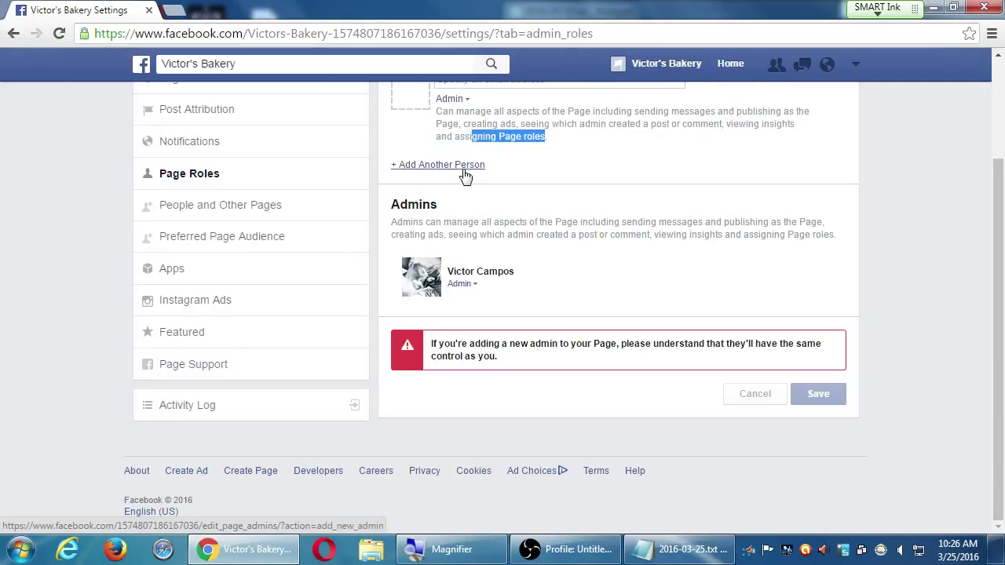
pyautogui.click(455, 102)
pyautogui.click(465, 131)
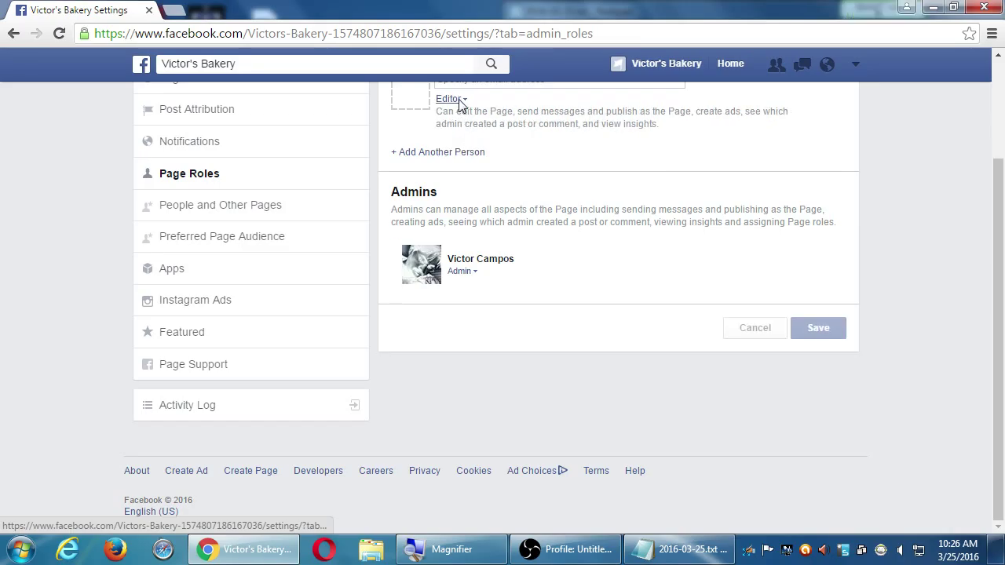
pyautogui.click(457, 100)
pyautogui.click(457, 132)
pyautogui.click(451, 99)
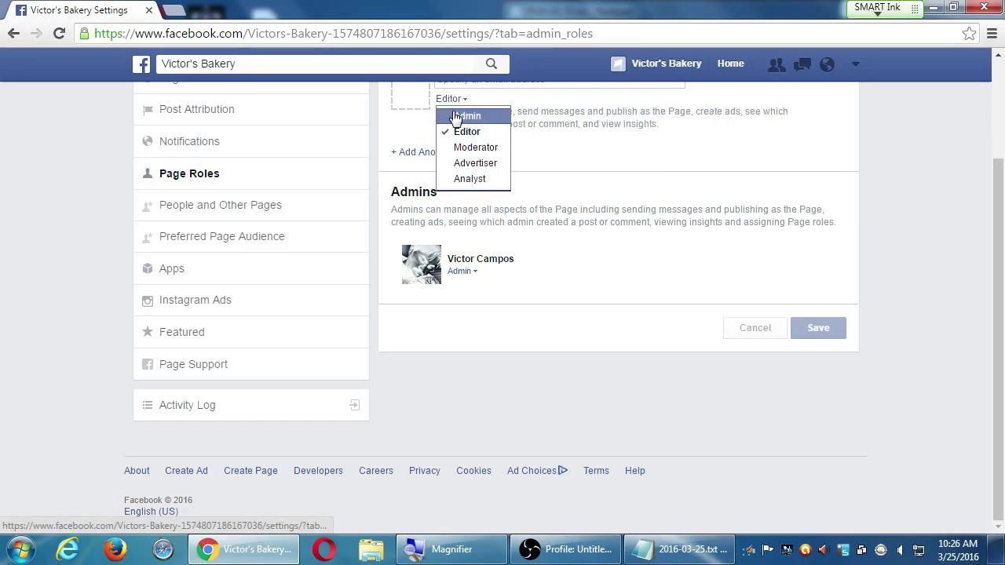
pyautogui.click(465, 115)
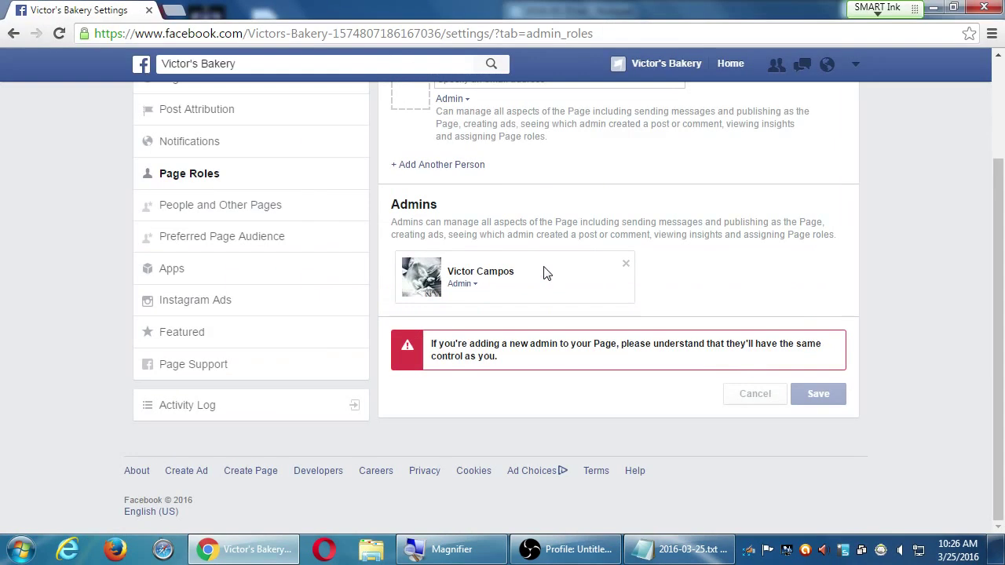
pyautogui.scroll(3, 548, 272)
pyautogui.click(453, 217)
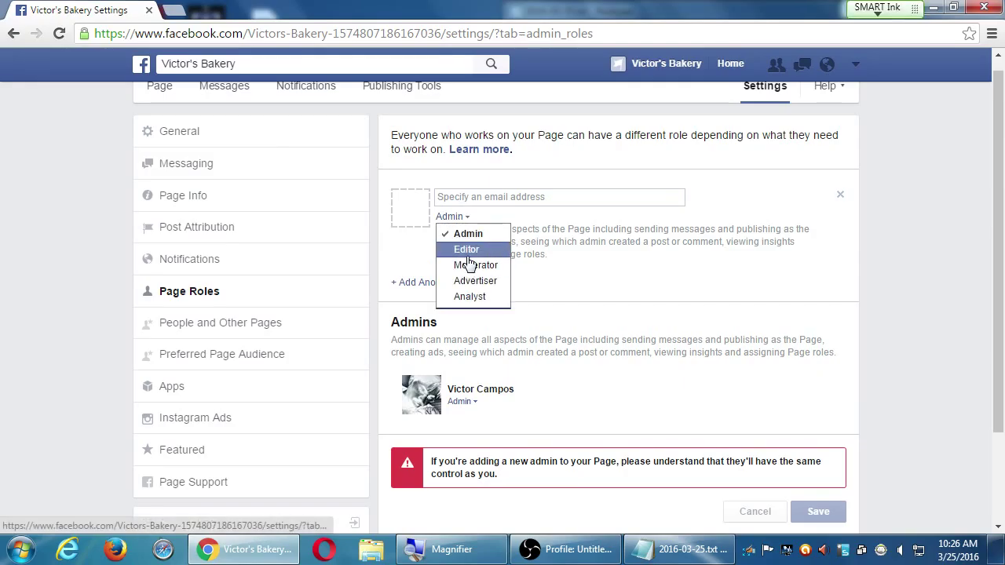
pyautogui.click(467, 250)
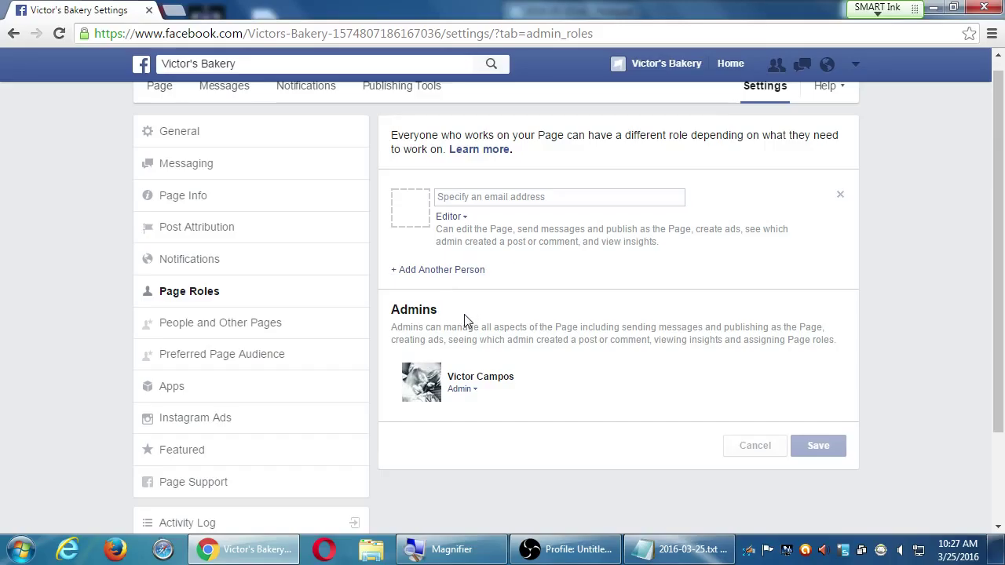
# - View the page's General settings, then switch to using Facebook as the personal profile
pyautogui.click(201, 139)
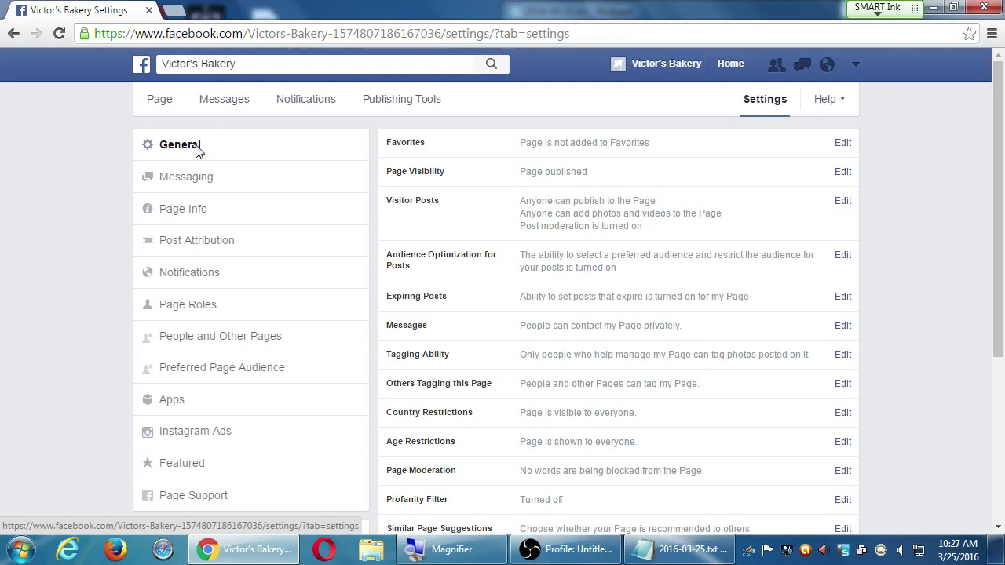
pyautogui.scroll(-3, 400, 269)
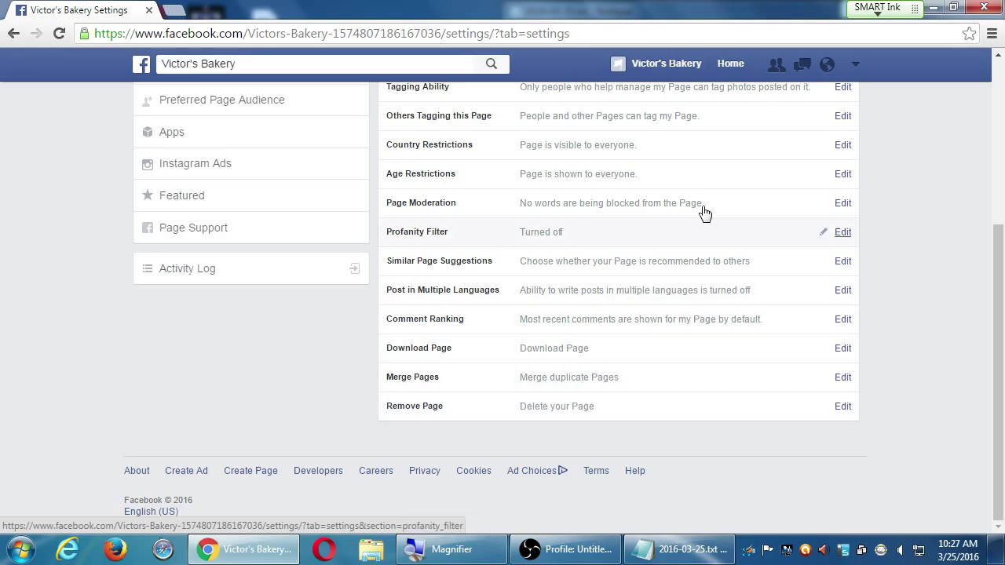
pyautogui.click(855, 64)
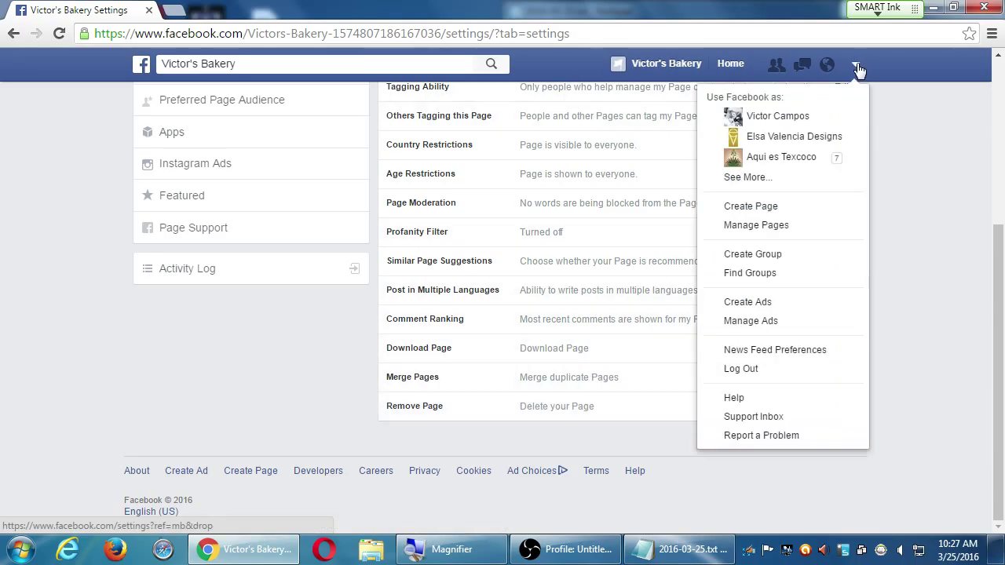
pyautogui.click(793, 121)
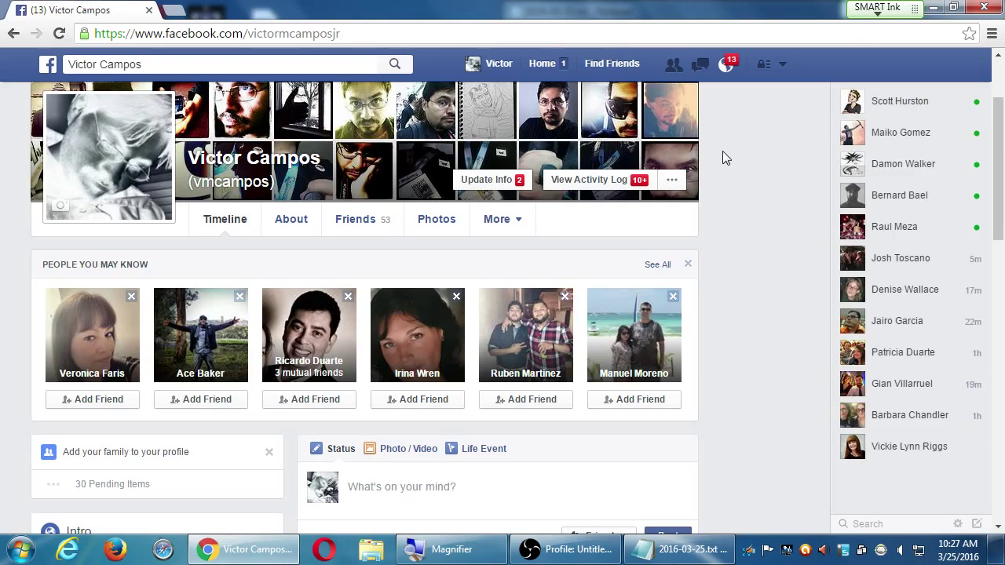
pyautogui.click(782, 66)
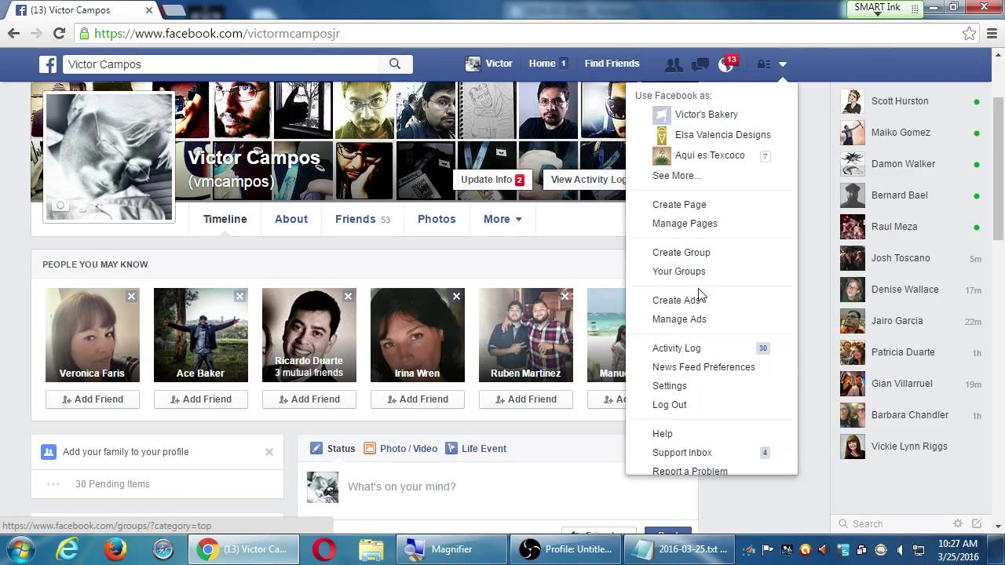
# - Open the personal account's Settings and go to the Security section
pyautogui.click(689, 386)
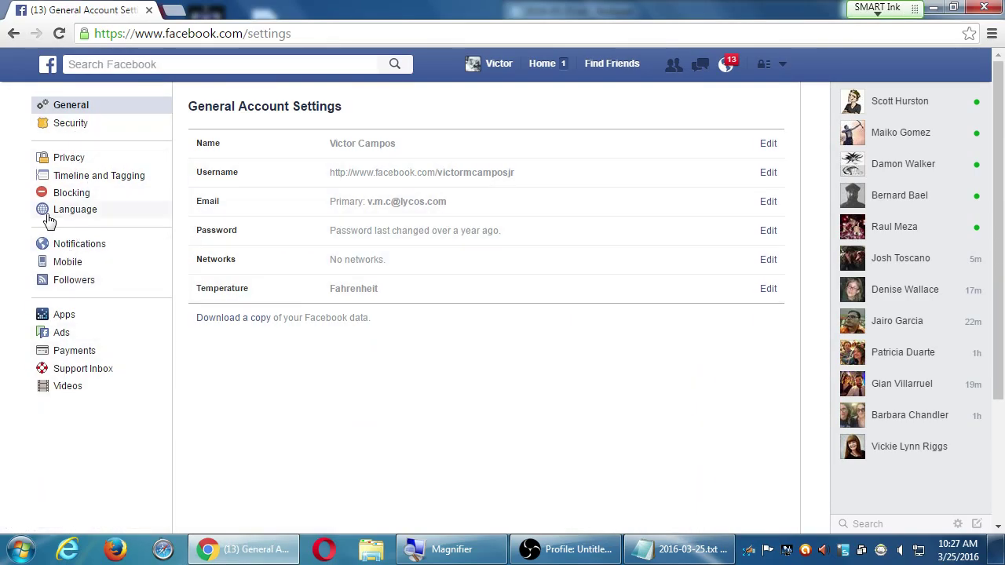
pyautogui.click(88, 130)
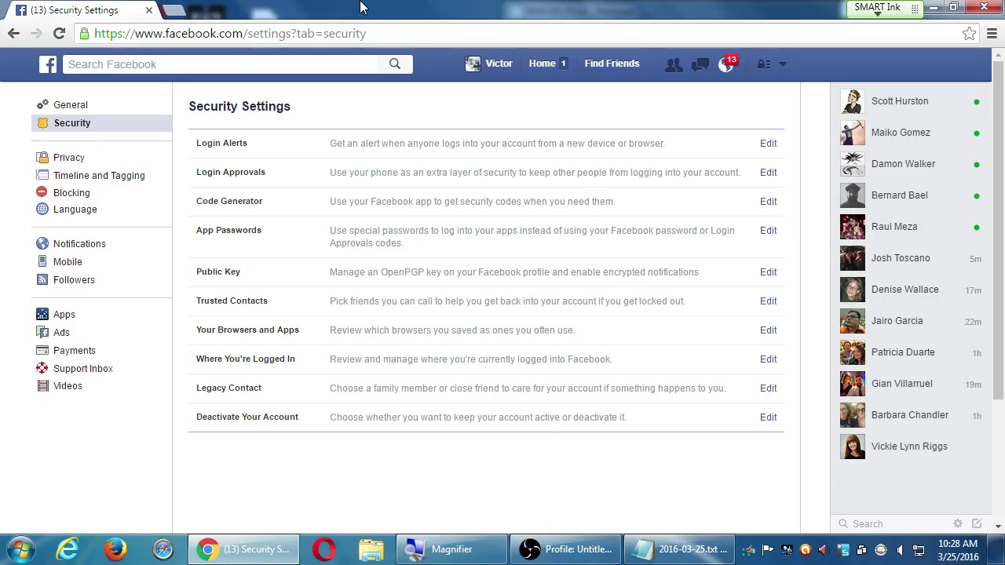
pyautogui.click(781, 65)
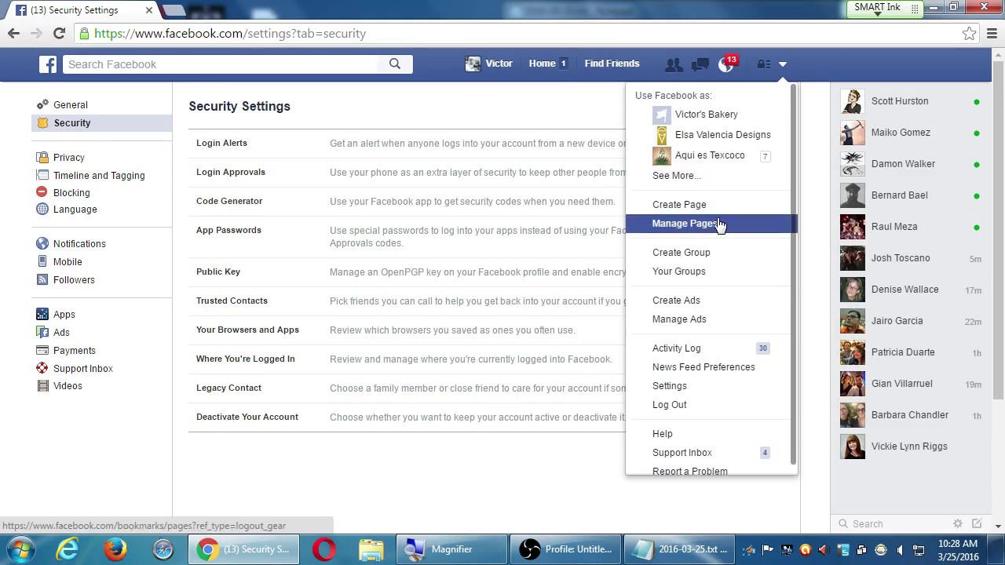
# - Log in as the Victor's Bakery page and view its Page Info, still 33% complete
pyautogui.click(677, 226)
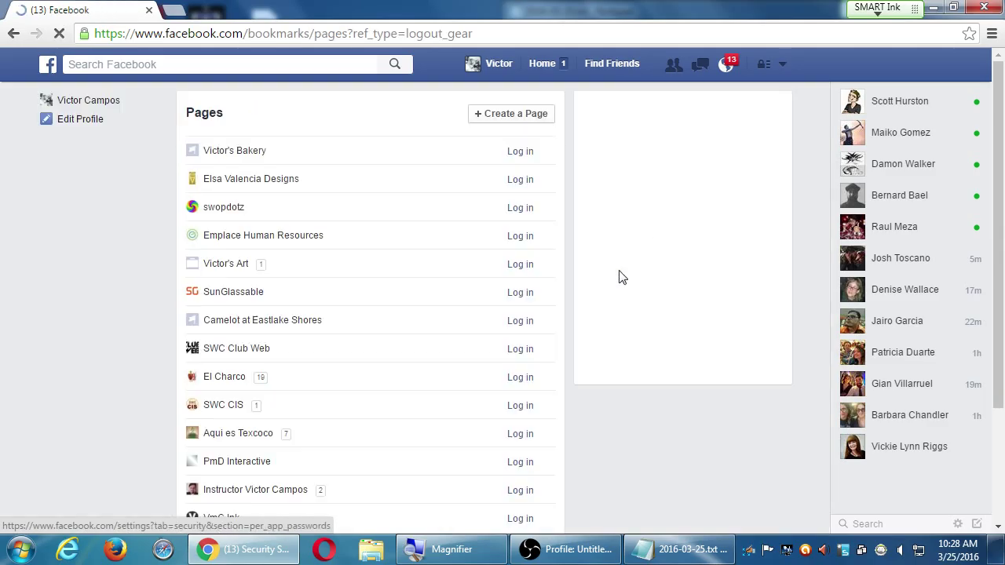
pyautogui.click(521, 152)
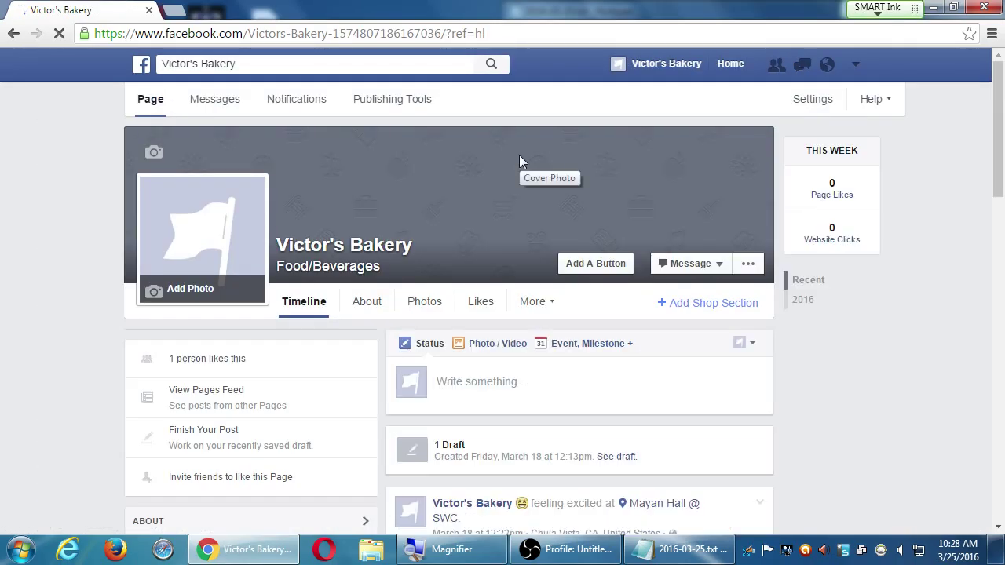
pyautogui.click(824, 100)
pyautogui.click(214, 212)
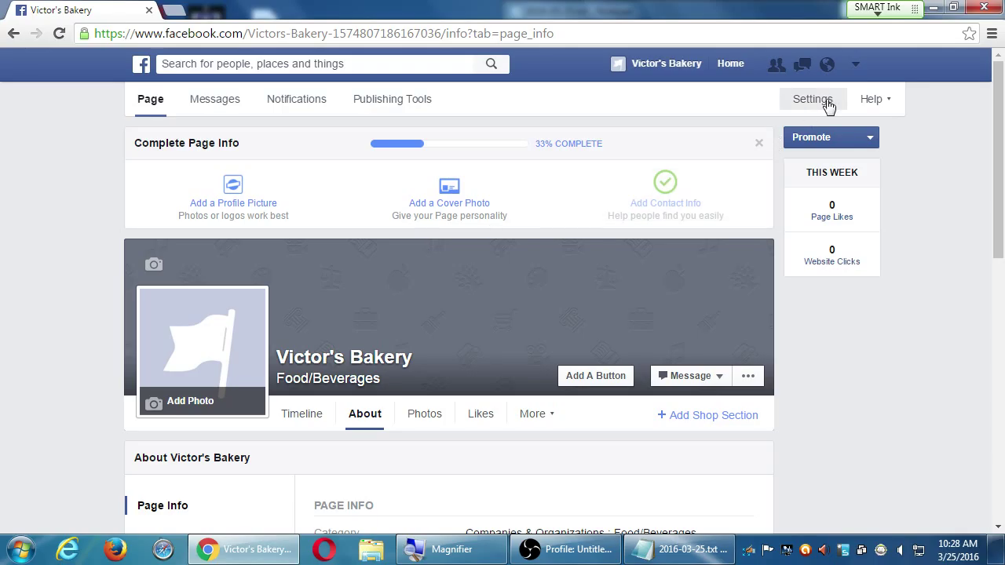
pyautogui.click(855, 69)
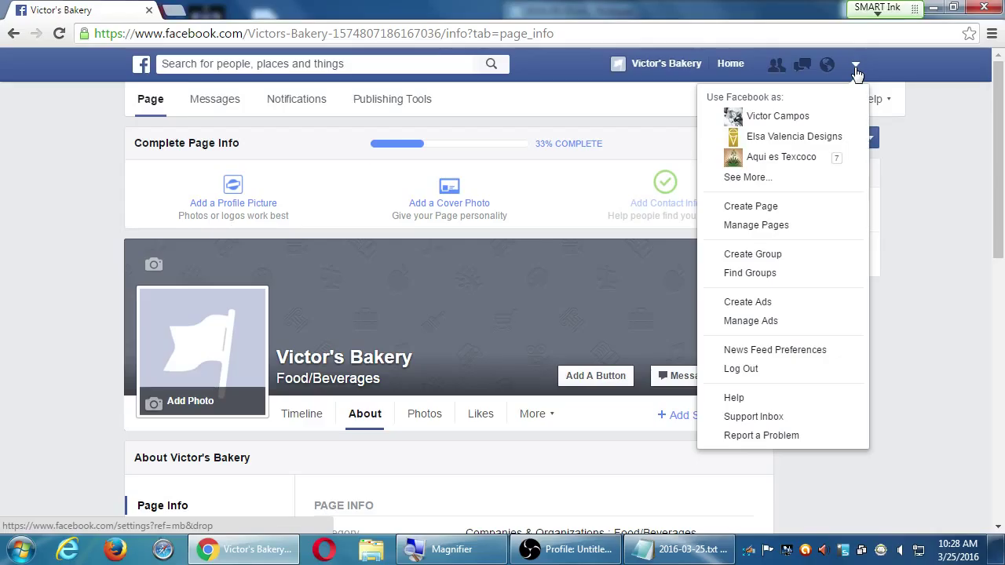
pyautogui.click(627, 95)
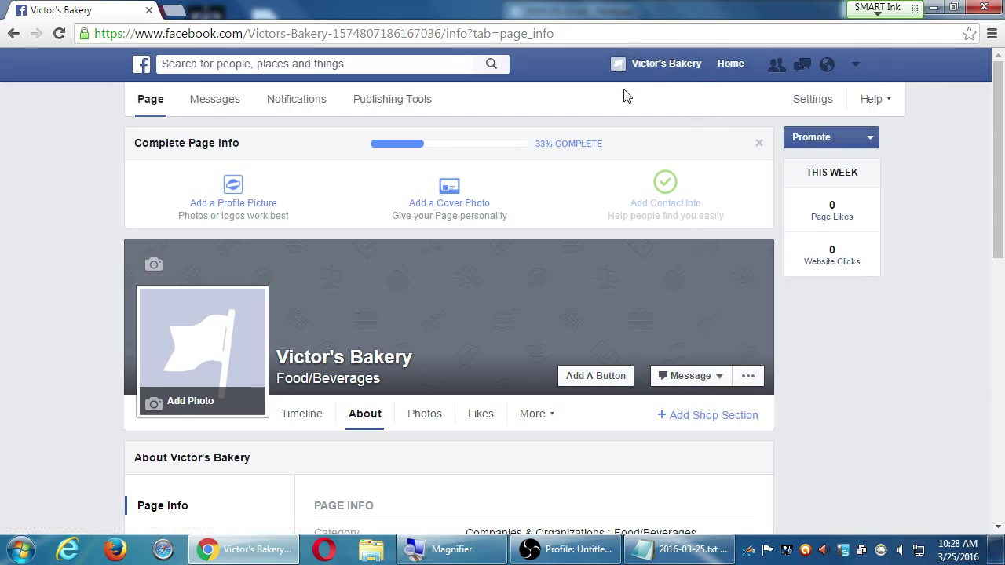
# - Look through Victor's Bakery's General settings, then return to the page's Timeline
pyautogui.click(813, 100)
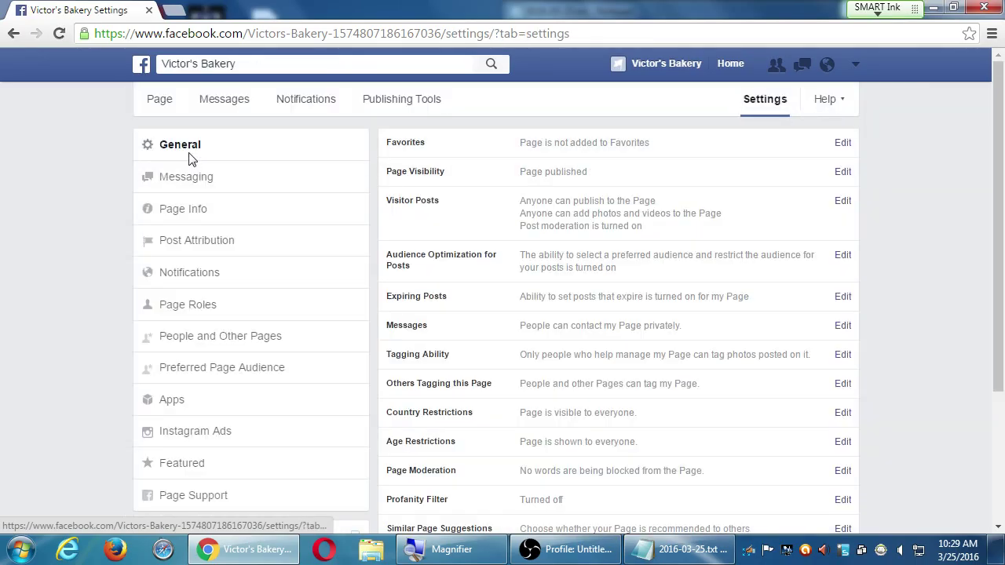
pyautogui.scroll(-3, 518, 296)
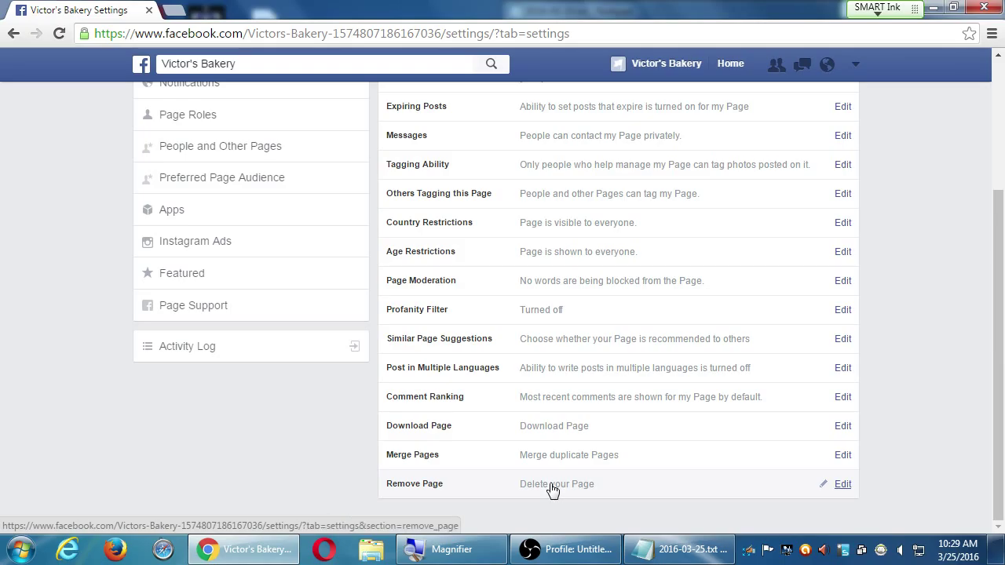
pyautogui.scroll(3, 872, 247)
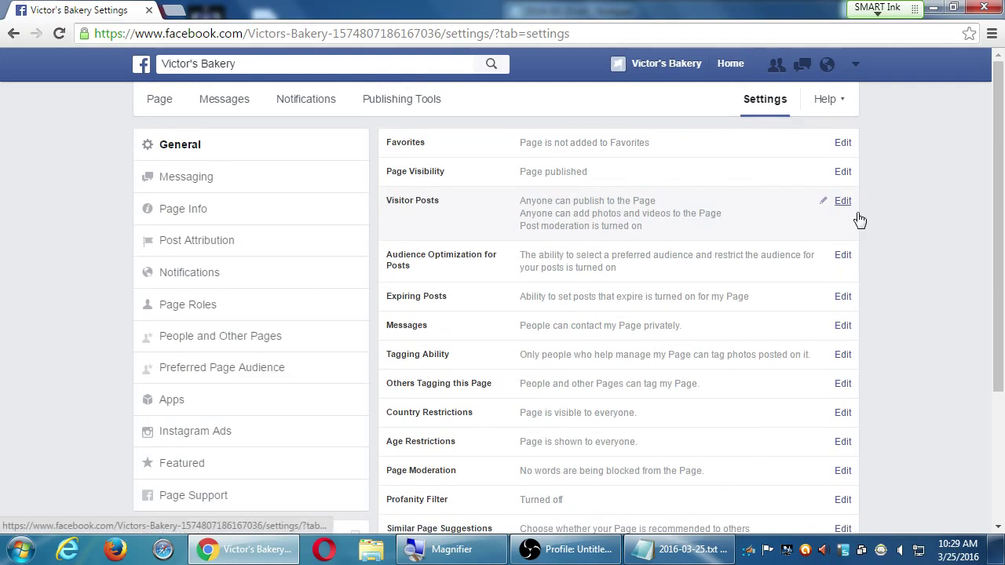
pyautogui.click(149, 107)
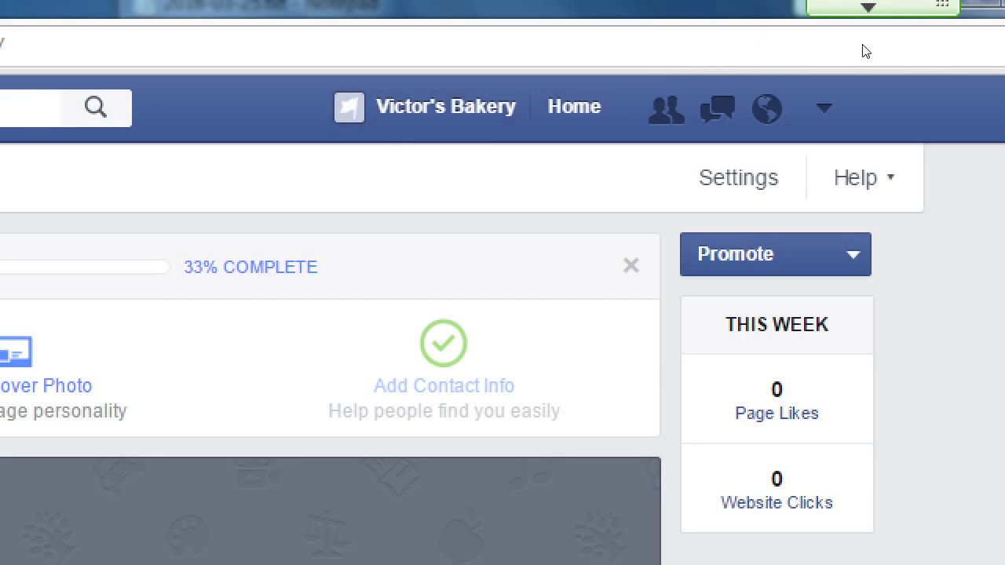
pyautogui.click(858, 69)
pyautogui.press('Down')
pyautogui.press('Down')
pyautogui.press('Down')
pyautogui.press('Down')
pyautogui.press('Down')
pyautogui.press('Down')
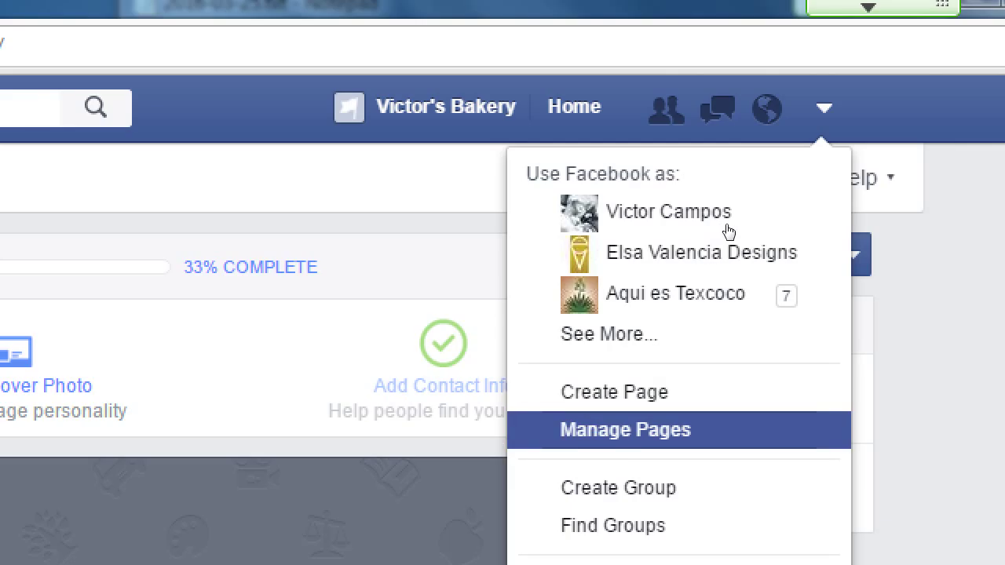
pyautogui.press('Return')
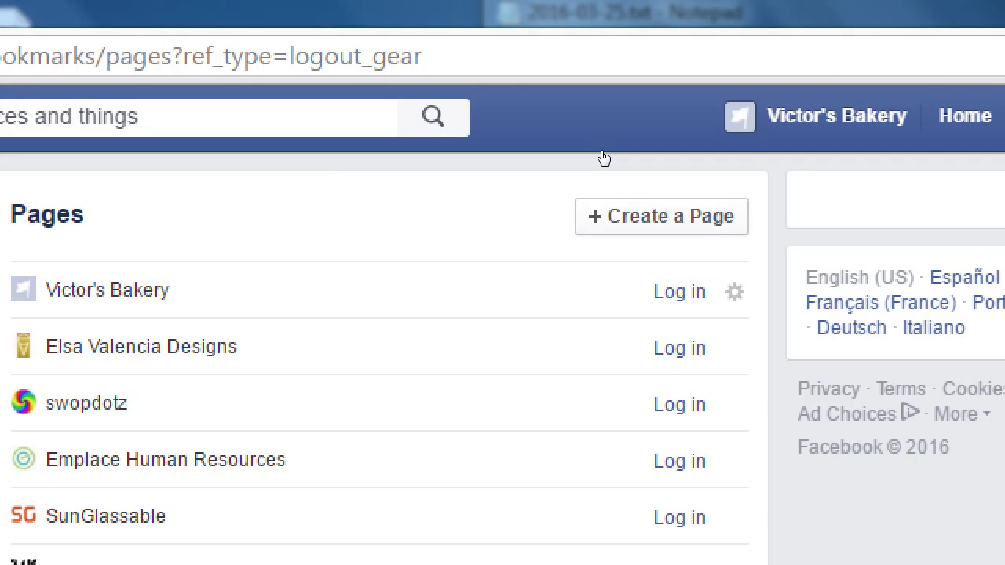
pyautogui.click(108, 290)
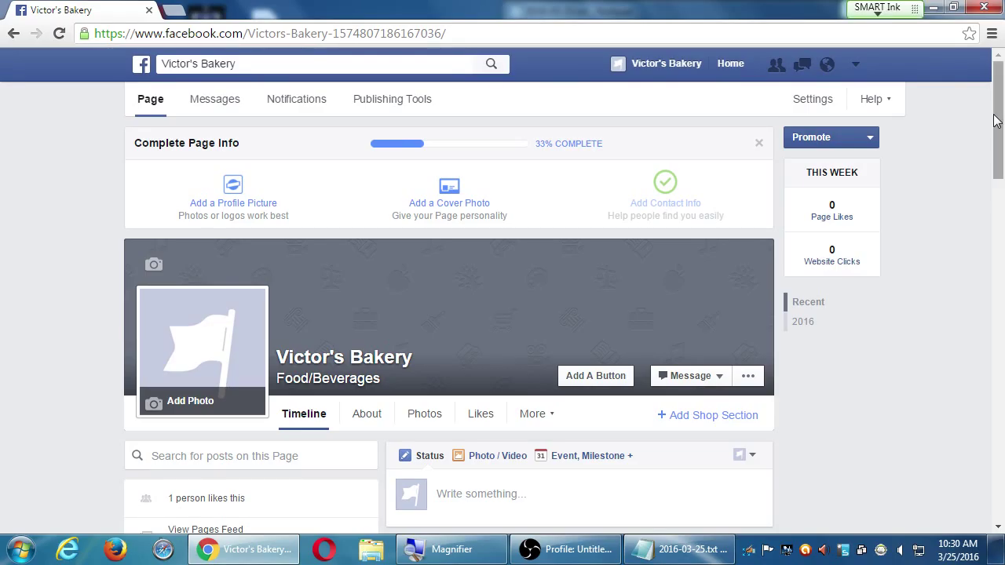
# - Log out of Facebook from the header account menu
pyautogui.scroll(-6, 979, 171)
pyautogui.scroll(-5, 980, 171)
pyautogui.scroll(10, 979, 171)
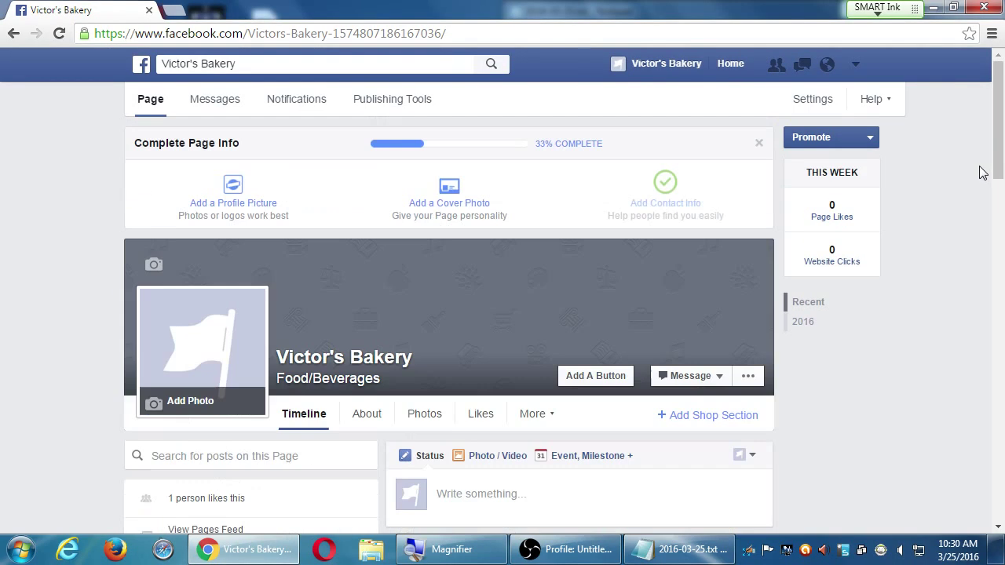
pyautogui.scroll(-5, 981, 171)
pyautogui.scroll(5, 980, 172)
pyautogui.click(856, 65)
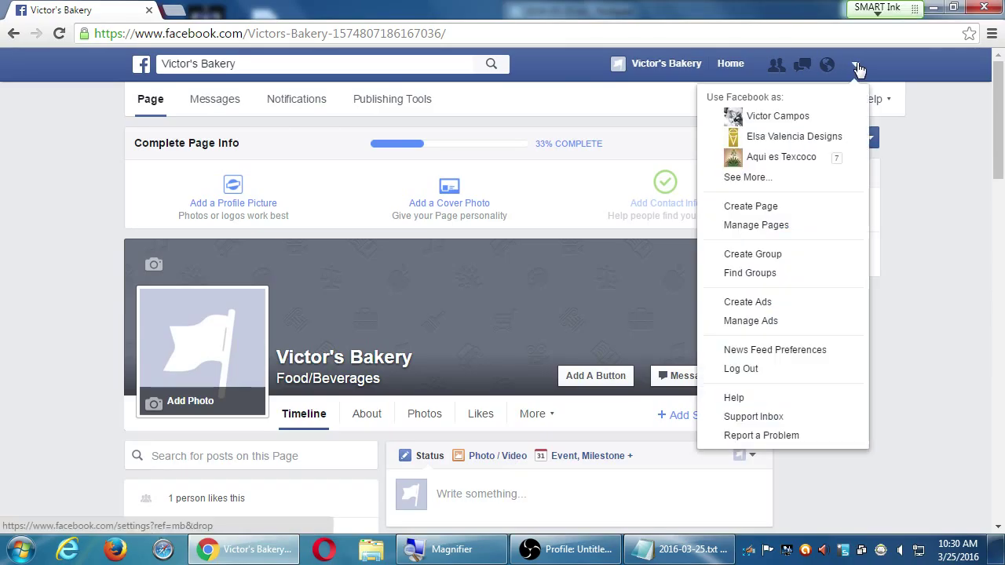
pyautogui.click(821, 370)
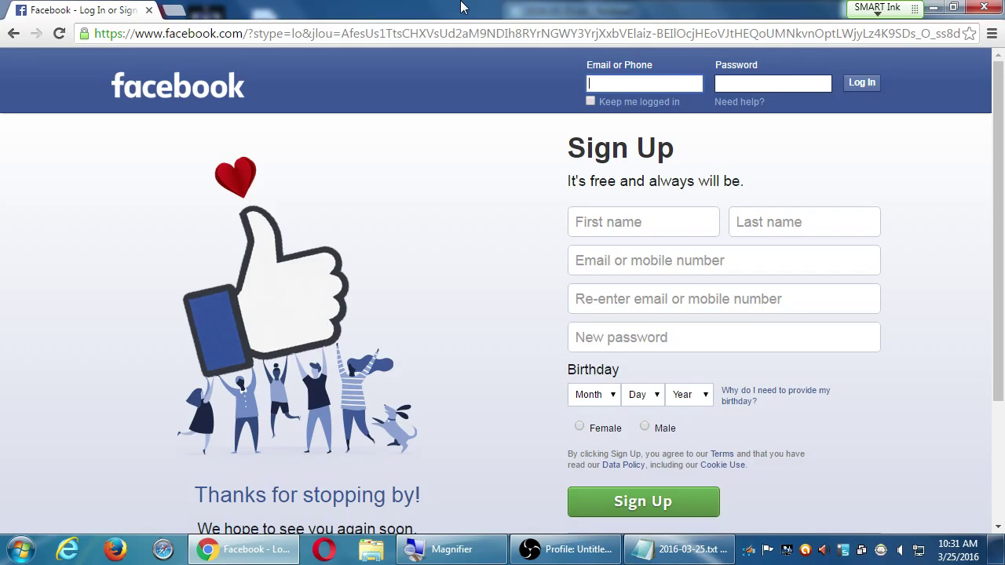
# - Load buffer.com in the current tab in place of Facebook
pyautogui.hotkey('ctrl', 'l')
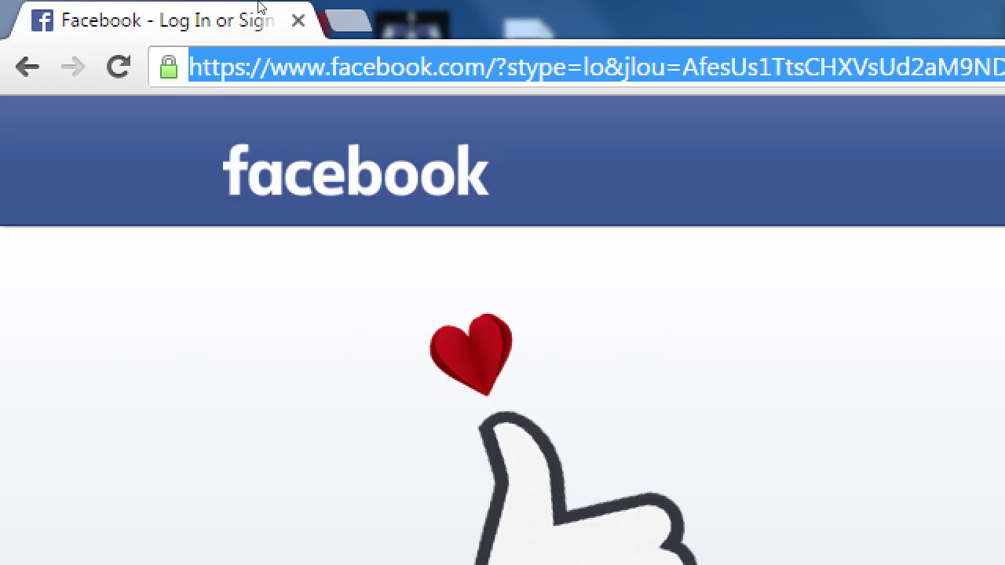
pyautogui.write('buffer.com')
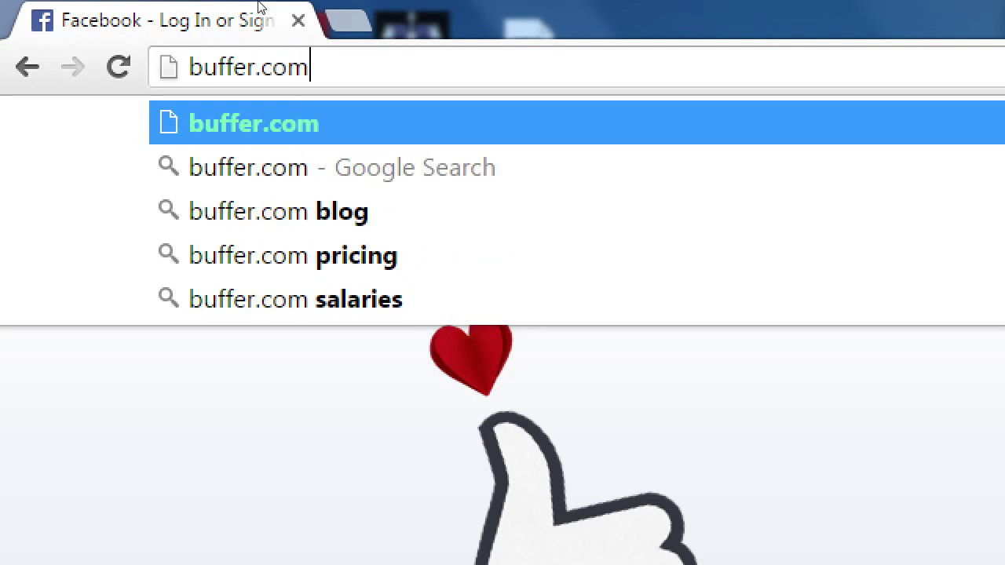
pyautogui.press('Return')
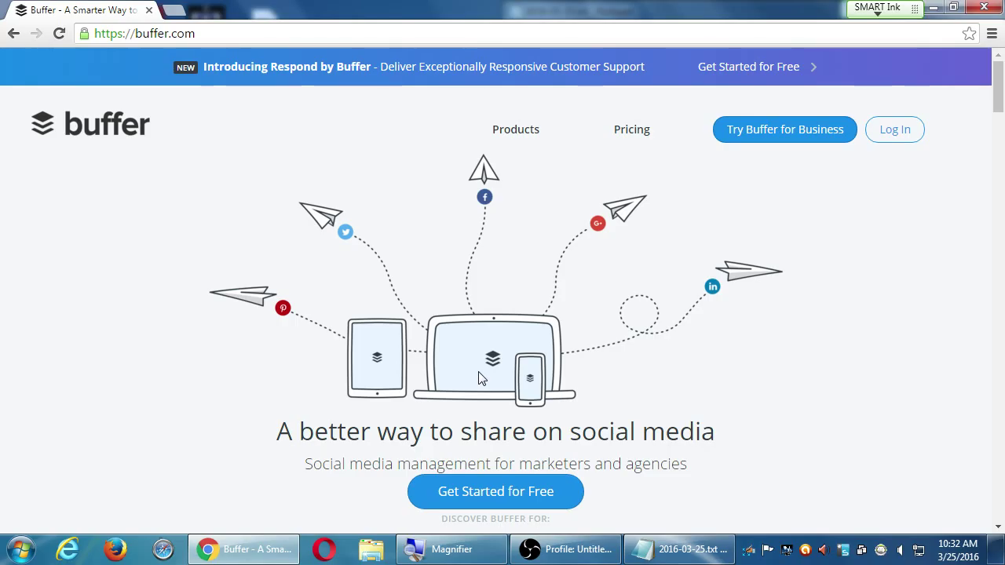
pyautogui.scroll(-5, 481, 378)
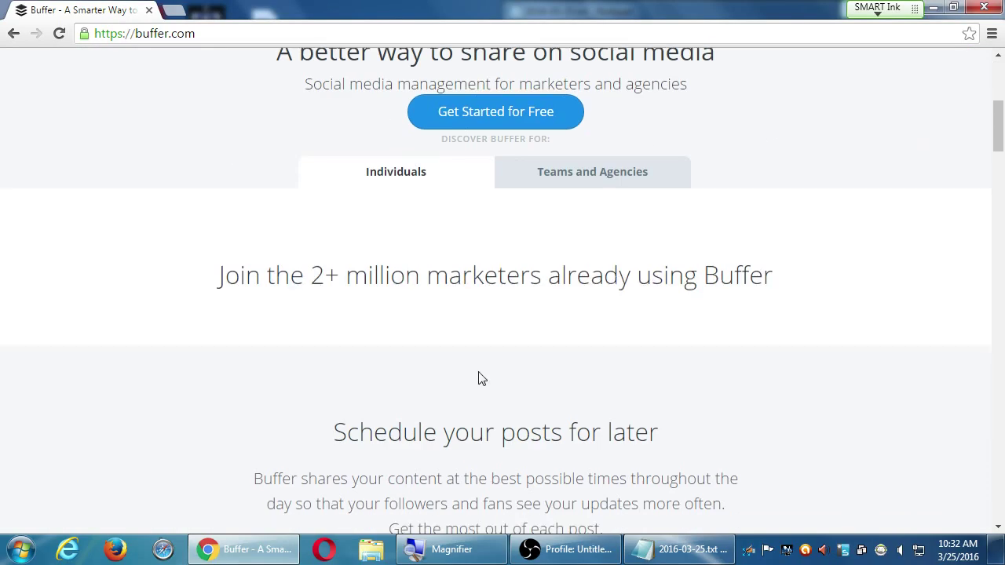
pyautogui.scroll(-5, 479, 377)
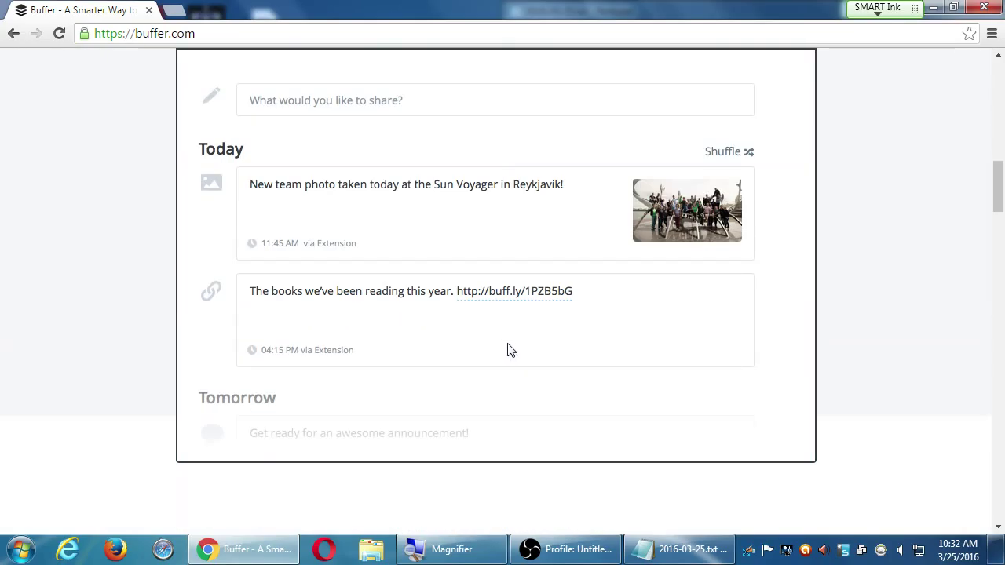
pyautogui.scroll(1, 508, 357)
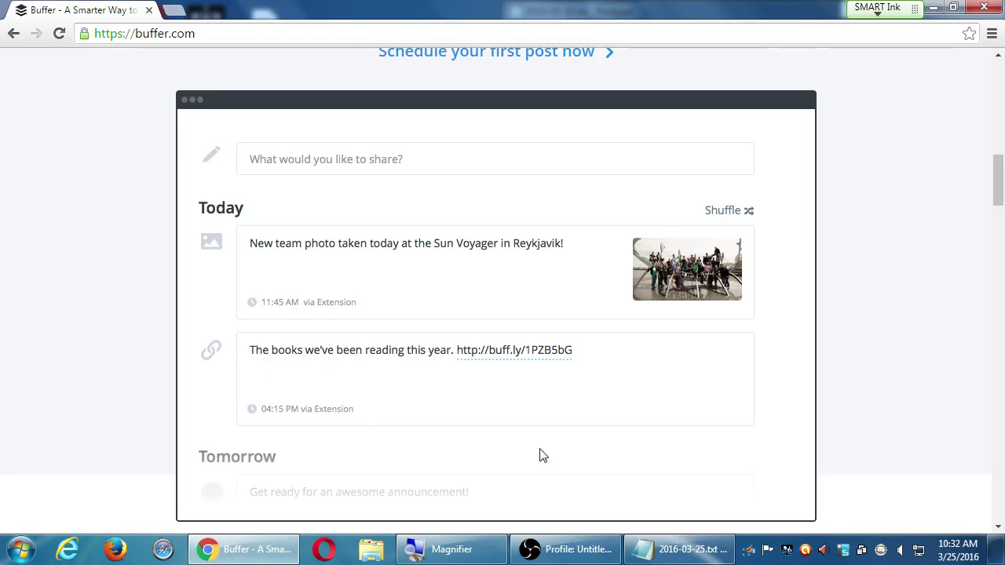
pyautogui.scroll(-2, 538, 455)
pyautogui.scroll(-6, 364, 365)
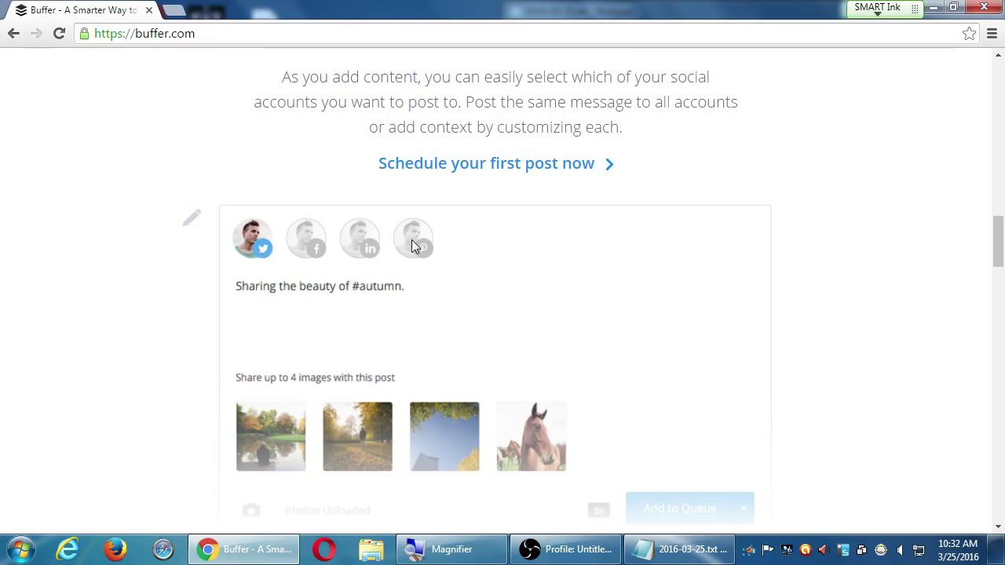
pyautogui.scroll(-5, 415, 245)
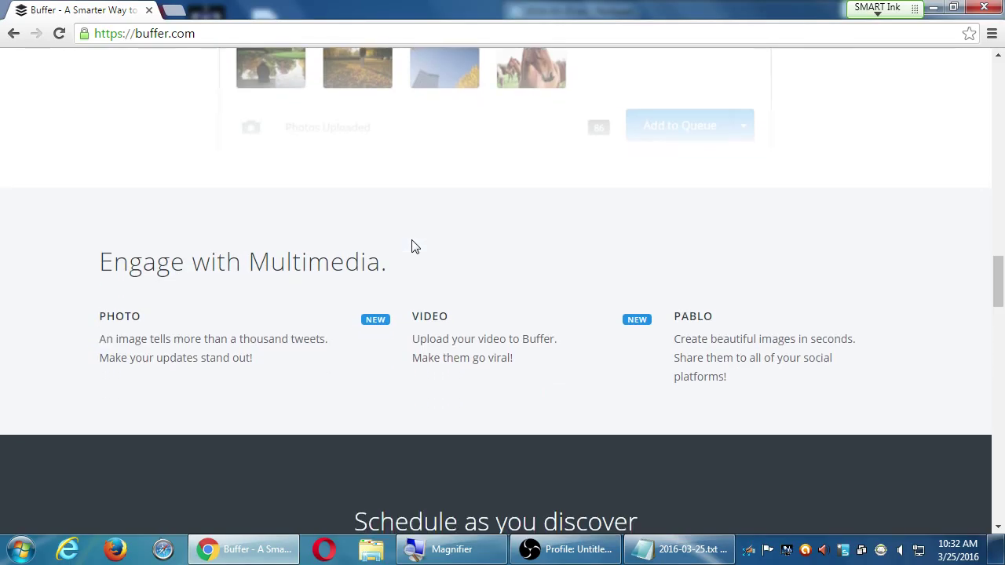
pyautogui.scroll(-6, 414, 245)
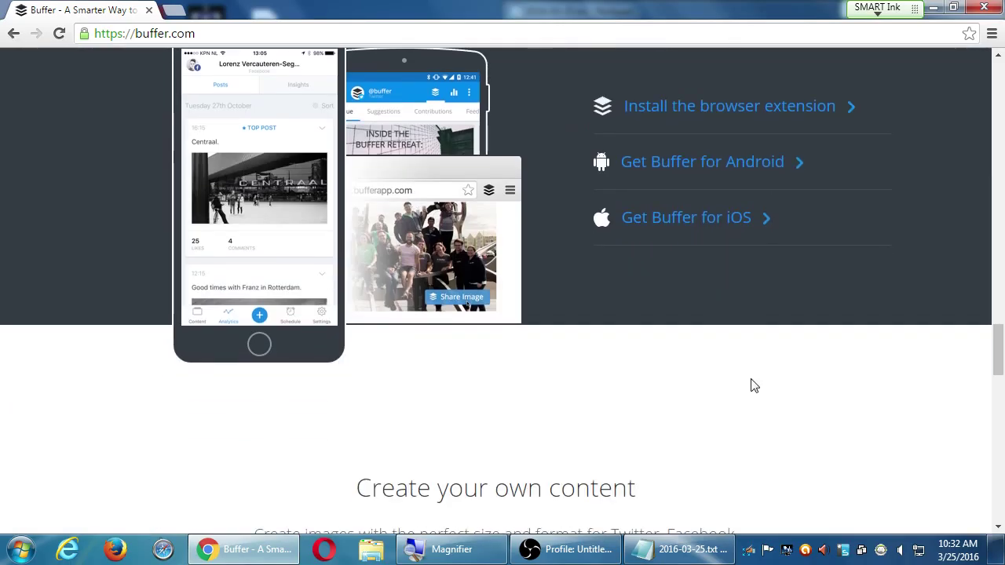
pyautogui.scroll(1, 753, 385)
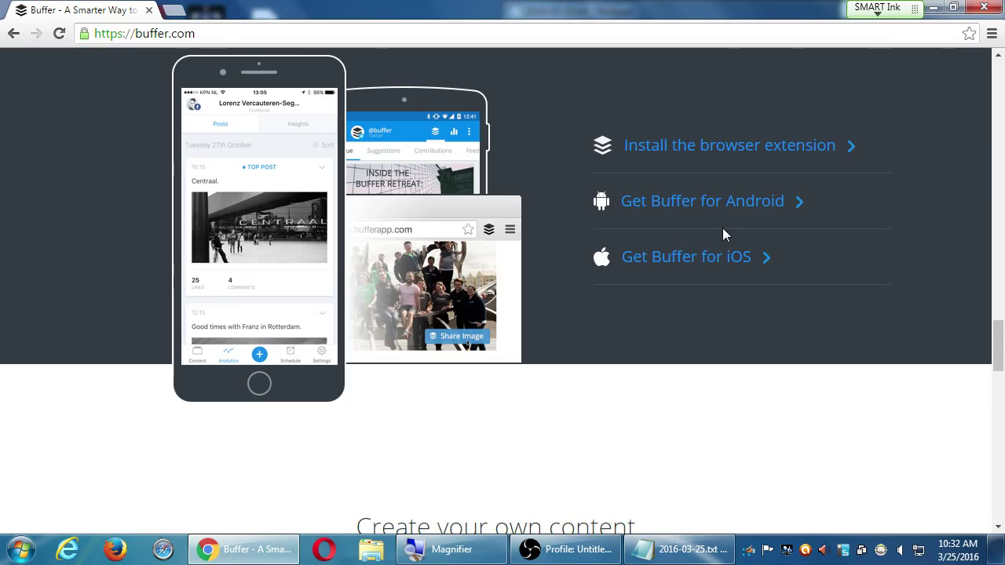
pyautogui.scroll(-7, 722, 228)
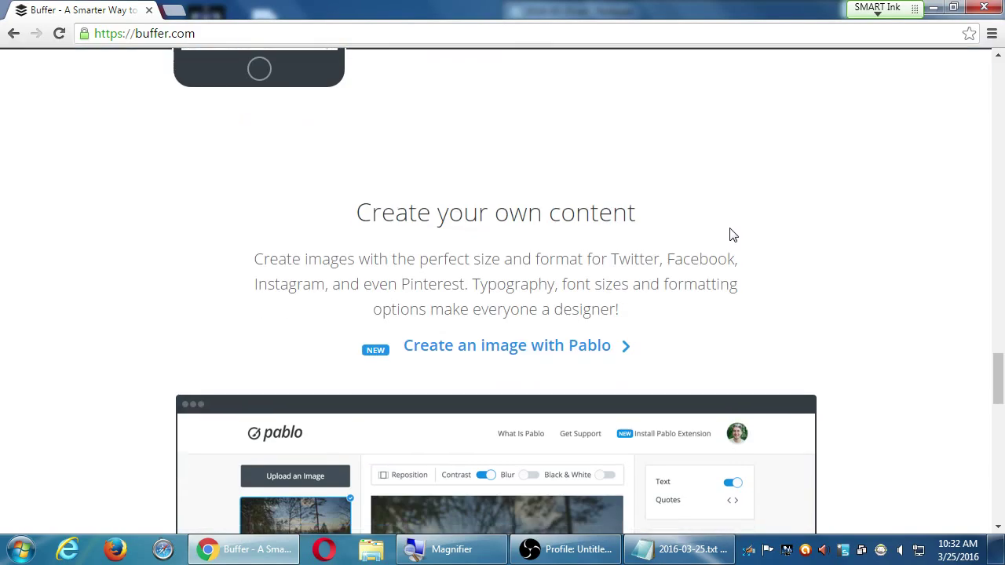
pyautogui.scroll(-7, 729, 228)
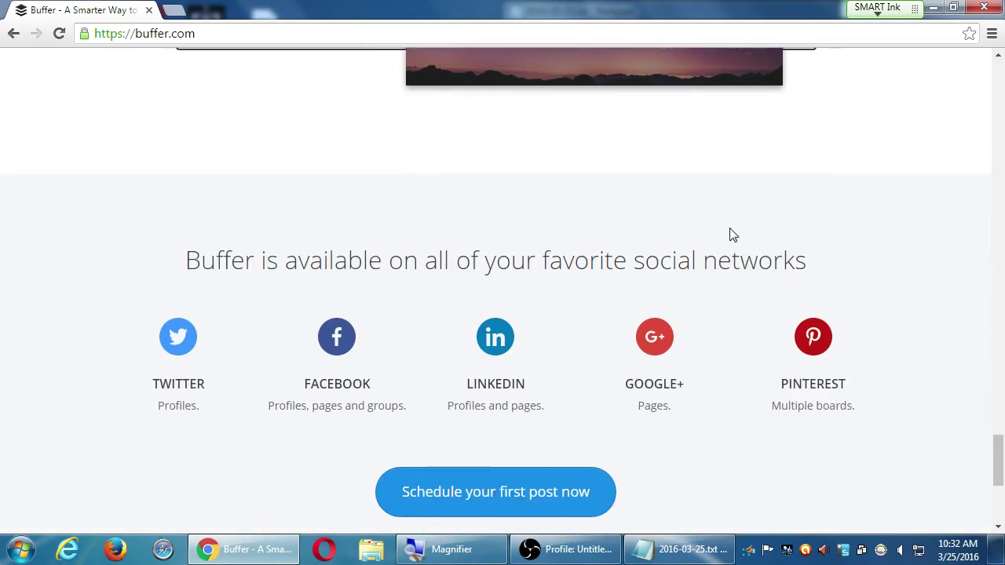
pyautogui.scroll(8, 729, 228)
pyautogui.scroll(-8, 729, 234)
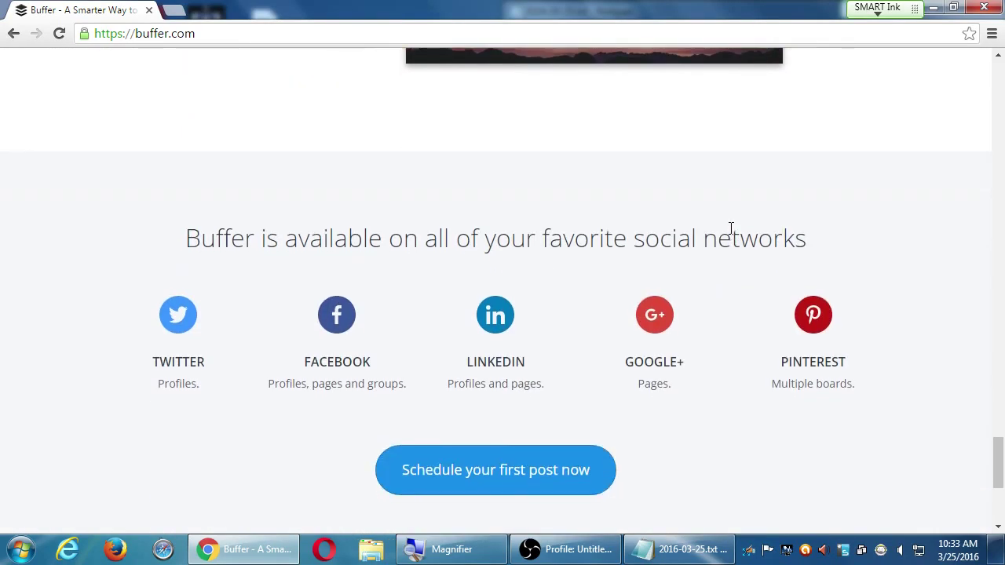
pyautogui.scroll(-4, 785, 296)
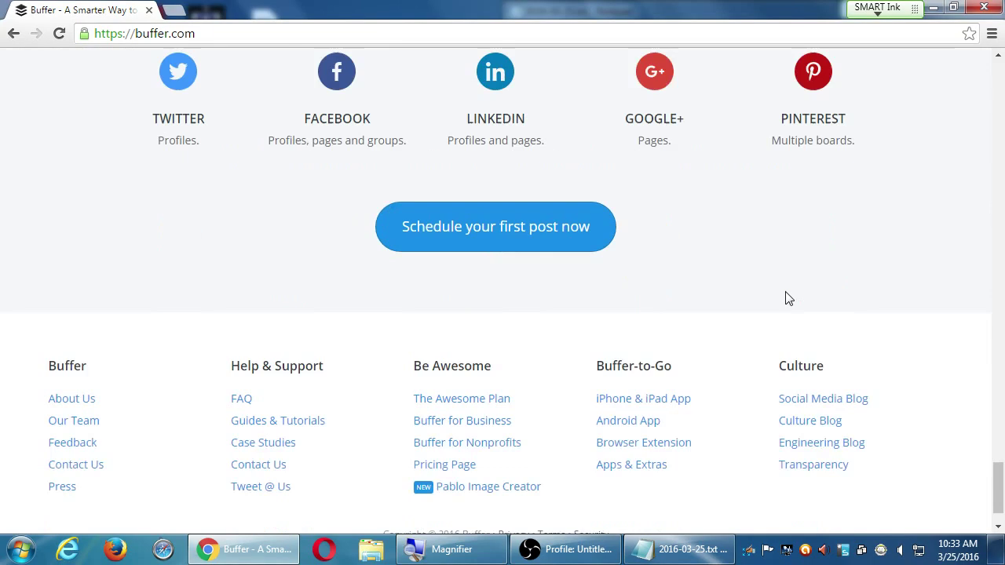
pyautogui.press('Home')
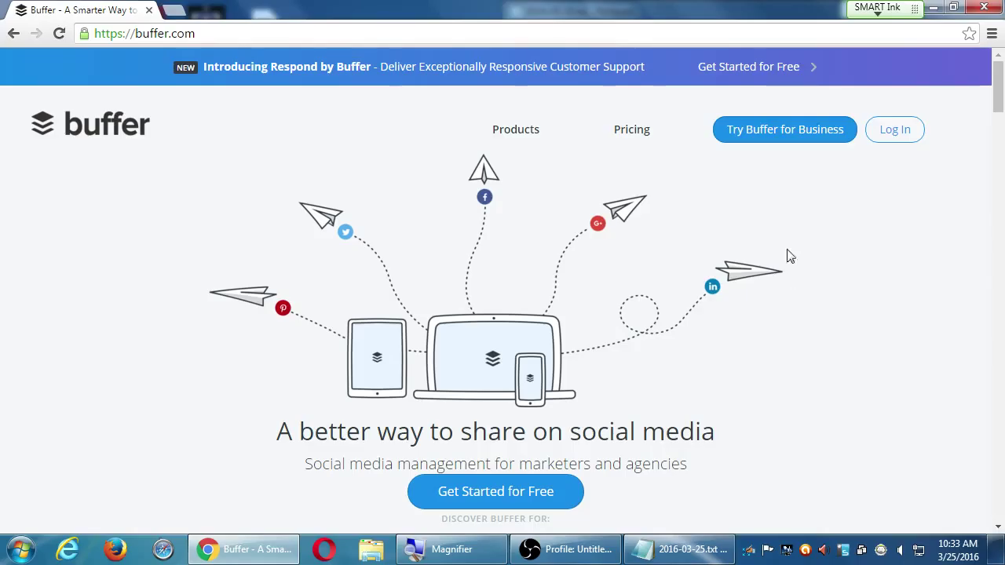
# - Open Respond by Buffer at respond.buffer.com and scroll through its Twitter support page
pyautogui.click(788, 70)
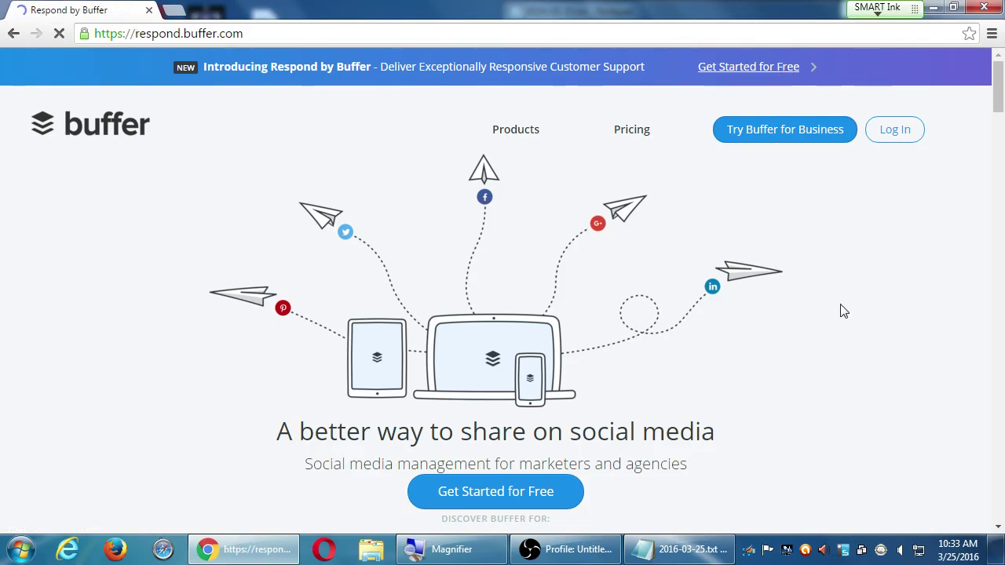
pyautogui.scroll(-3, 834, 306)
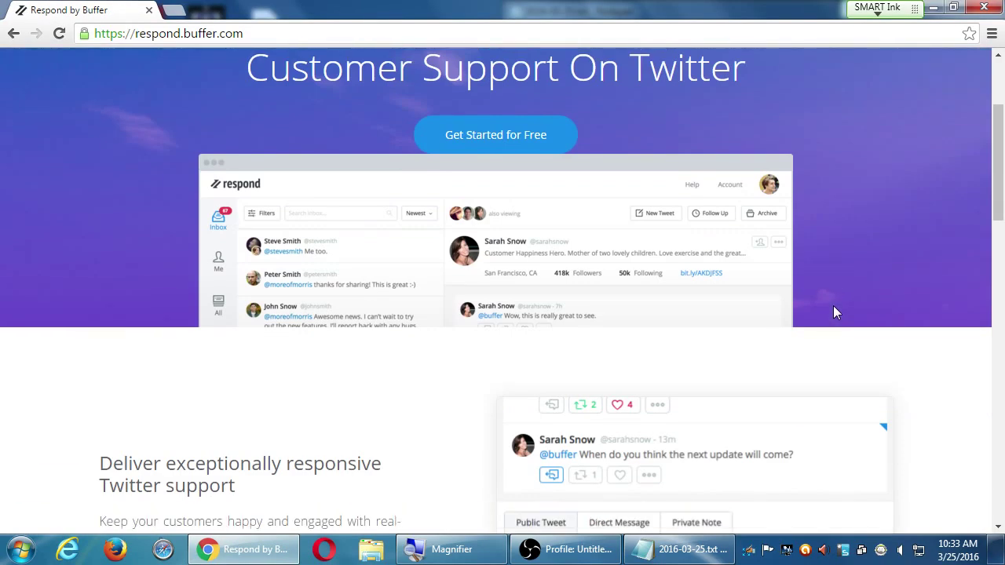
pyautogui.scroll(-4, 834, 311)
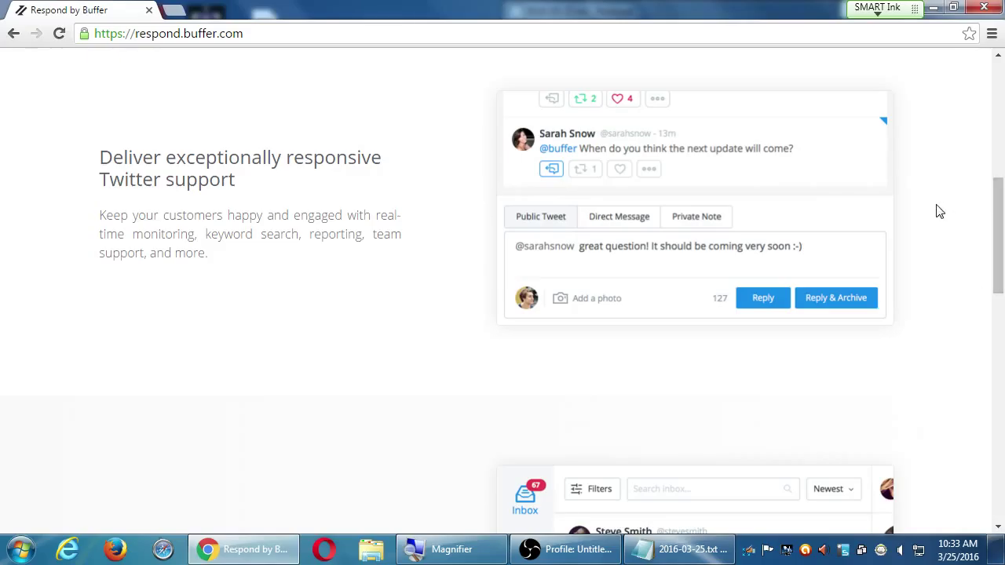
pyautogui.scroll(-4, 938, 211)
pyautogui.scroll(-7, 939, 211)
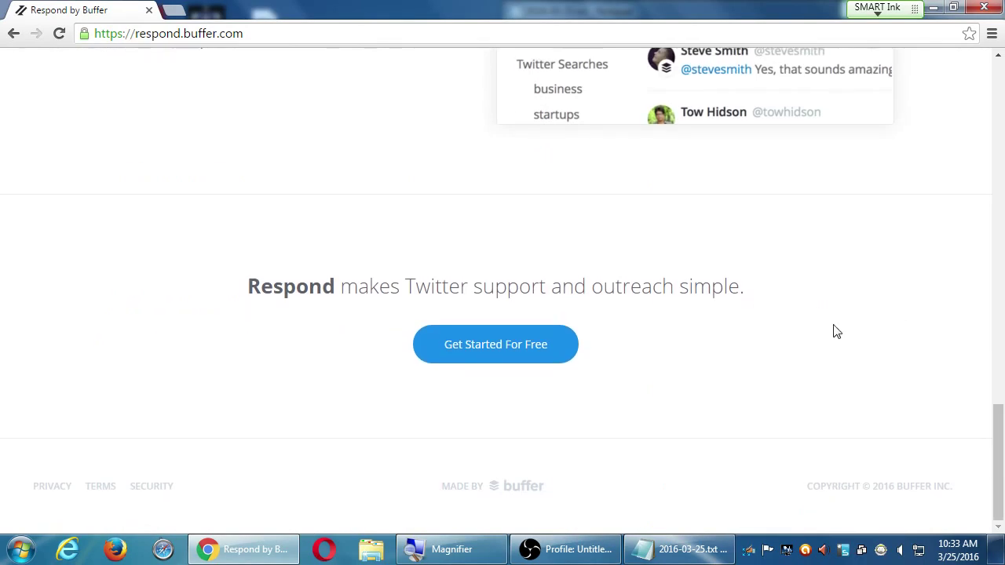
pyautogui.scroll(5, 832, 330)
pyautogui.scroll(7, 827, 343)
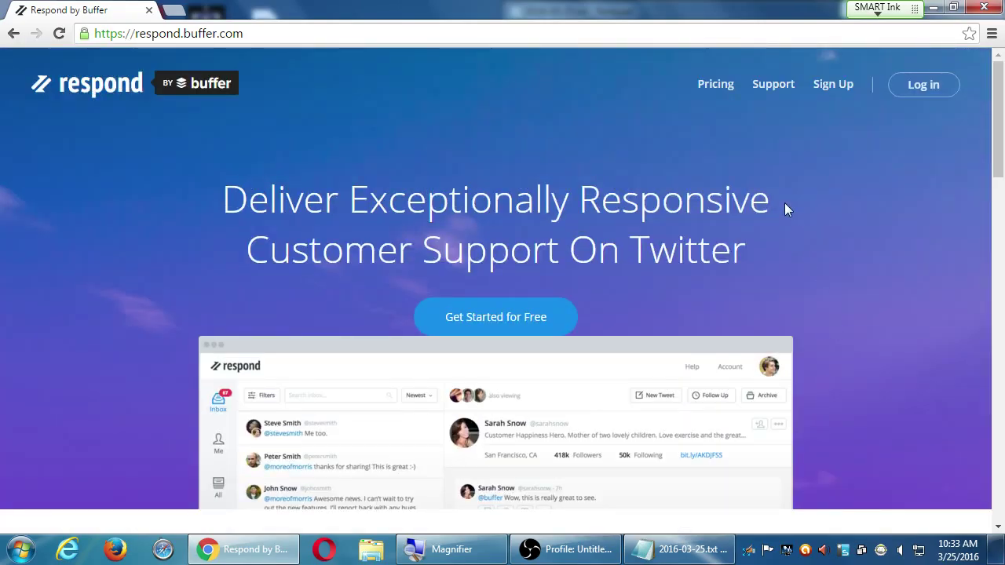
pyautogui.click(714, 91)
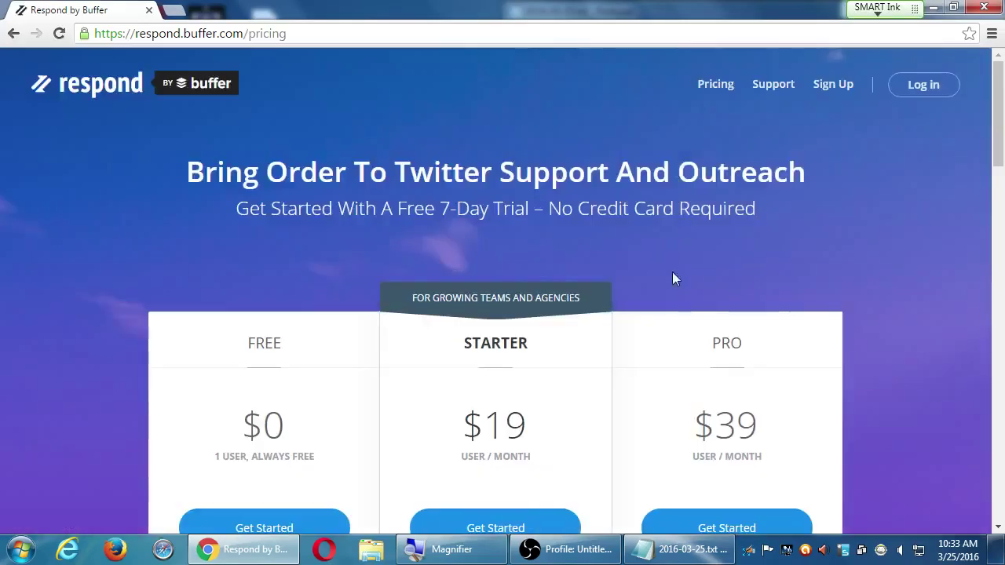
pyautogui.scroll(-6, 348, 287)
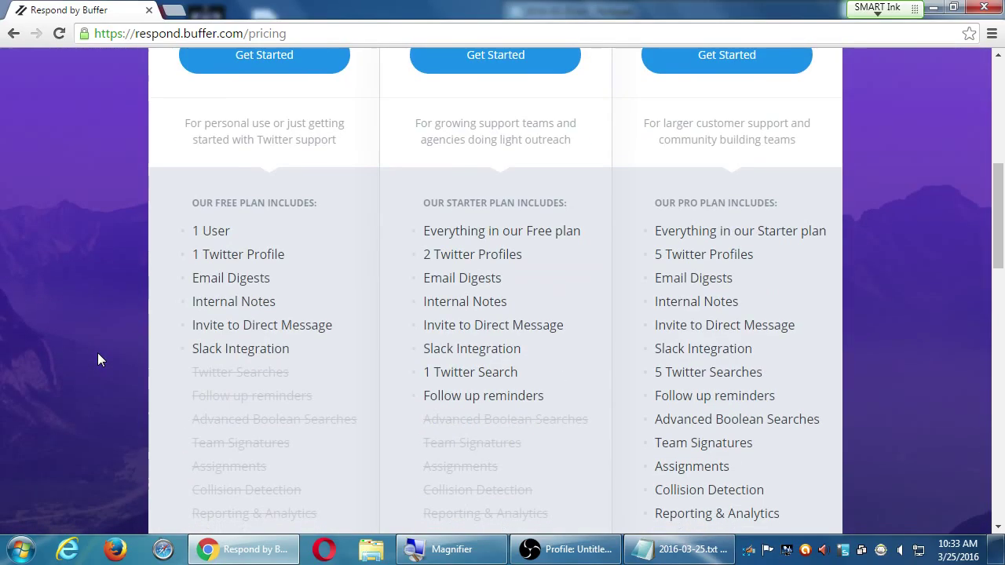
pyautogui.moveTo(222, 237)
pyautogui.moveTo(223, 261)
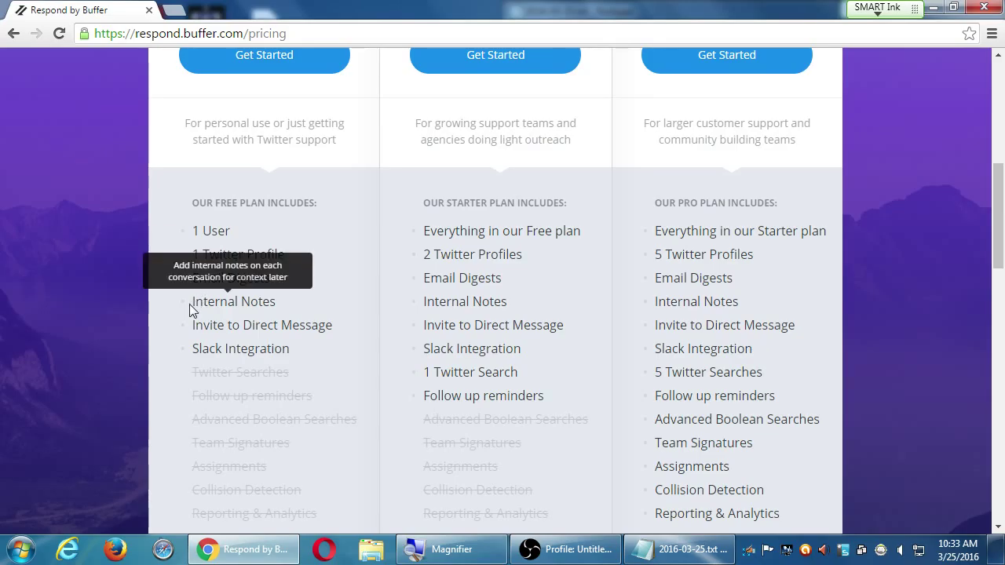
pyautogui.scroll(-2, 149, 367)
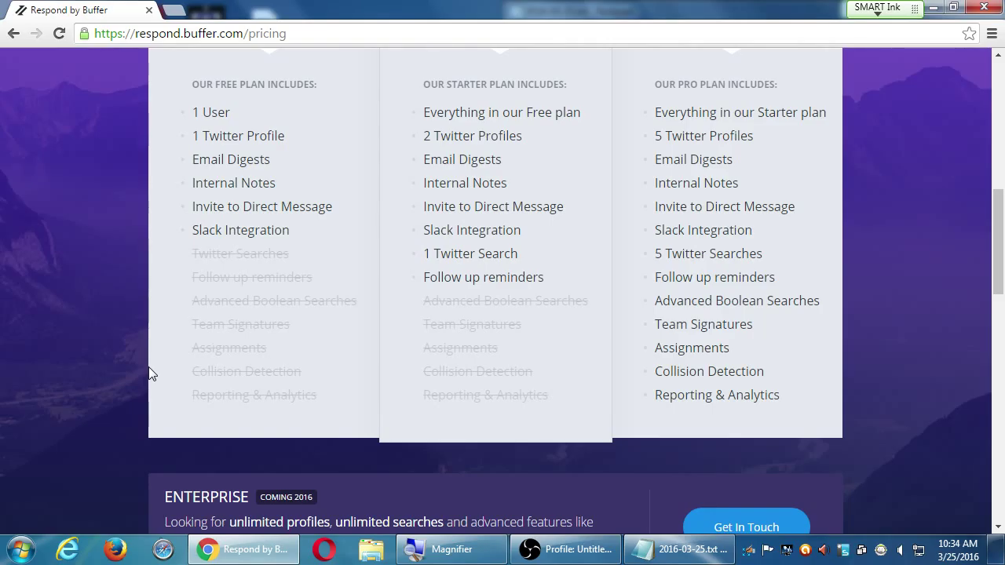
pyautogui.scroll(-4, 150, 372)
pyautogui.scroll(-5, 152, 374)
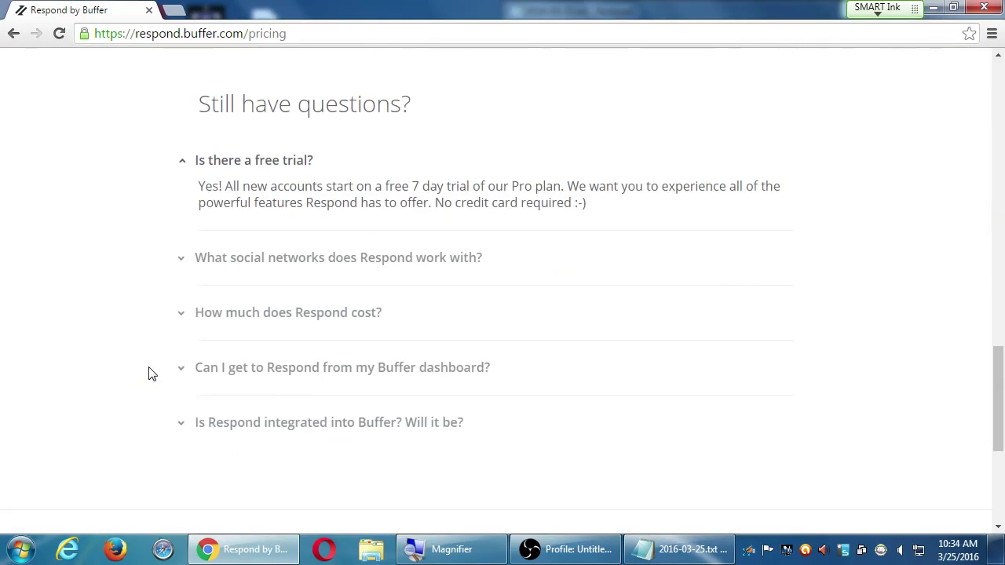
pyautogui.click(271, 270)
pyautogui.click(274, 272)
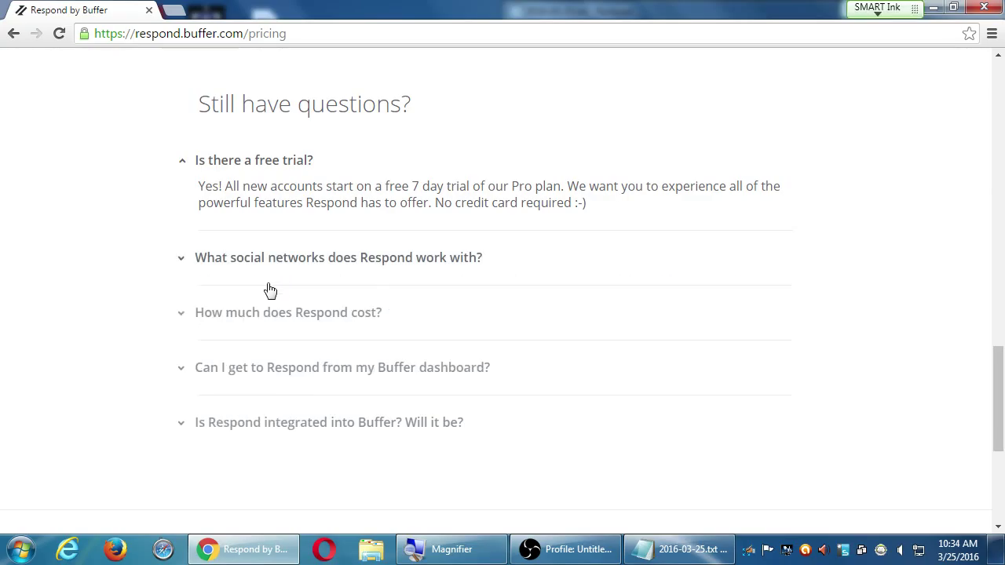
pyautogui.scroll(12, 437, 482)
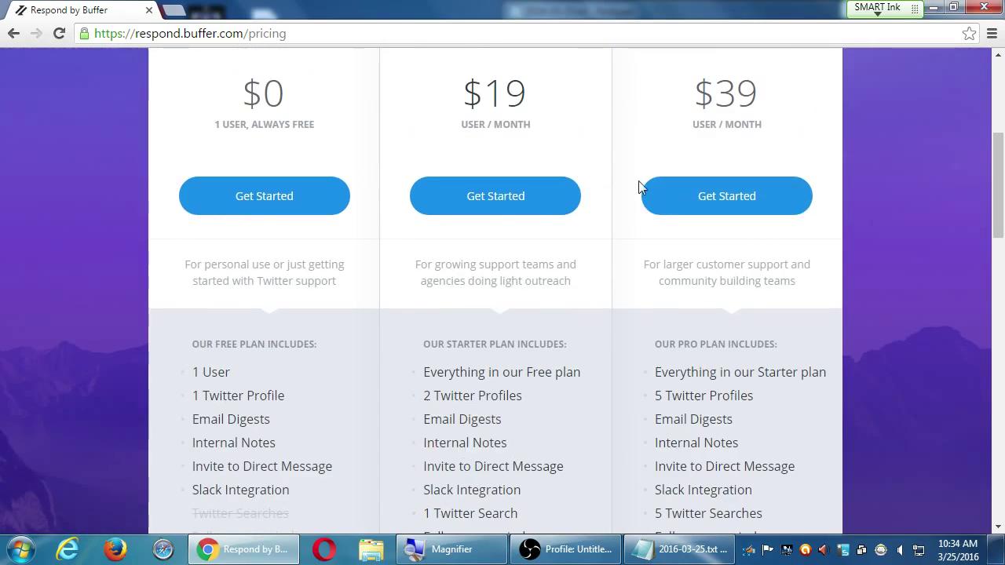
pyautogui.scroll(3, 549, 233)
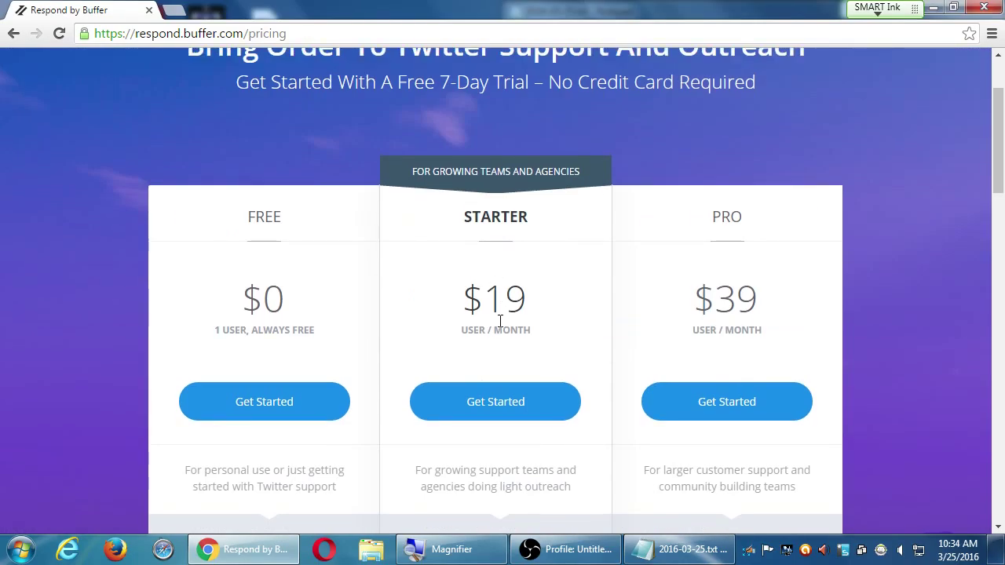
pyautogui.scroll(-4, 500, 321)
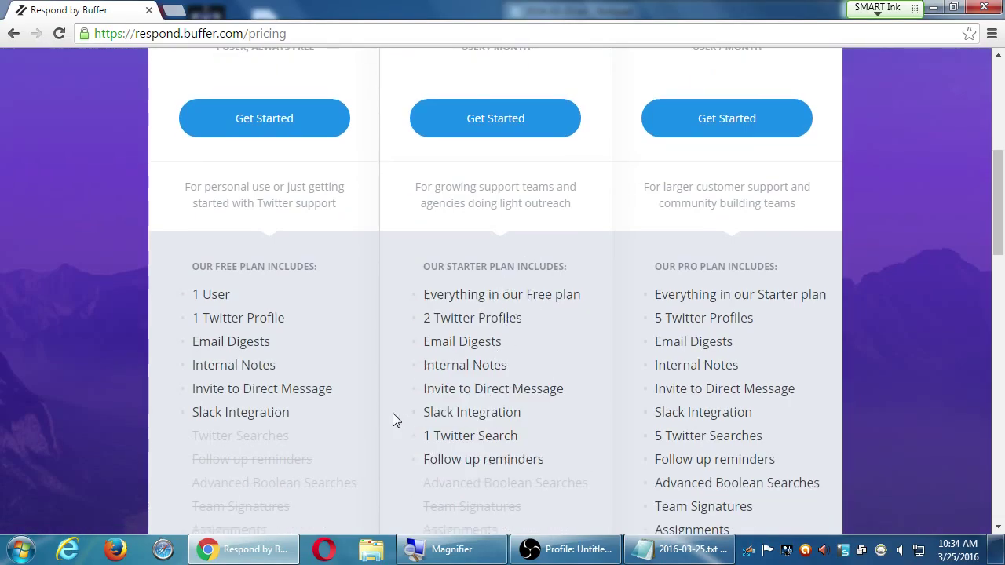
pyautogui.scroll(-2, 393, 420)
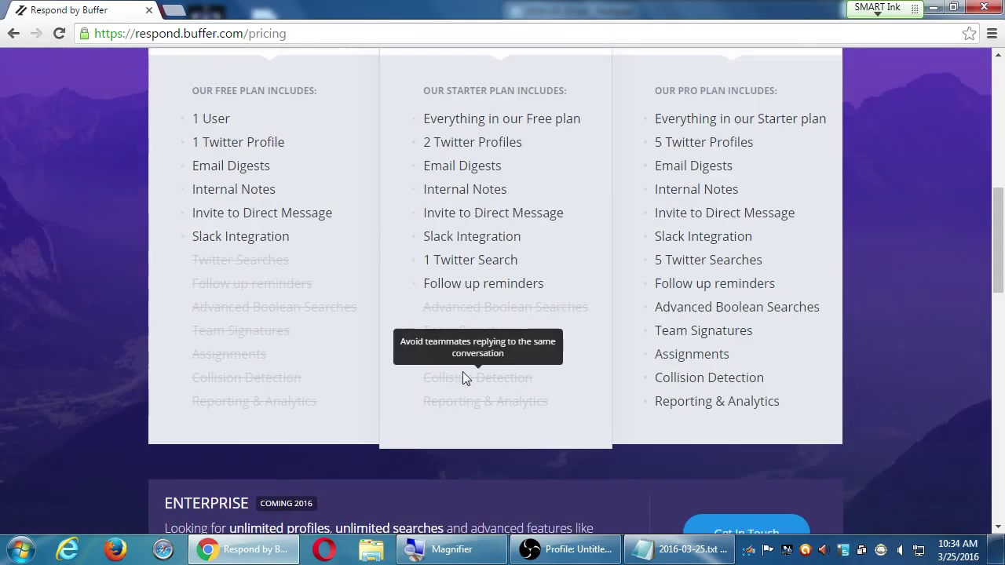
pyautogui.scroll(5, 462, 372)
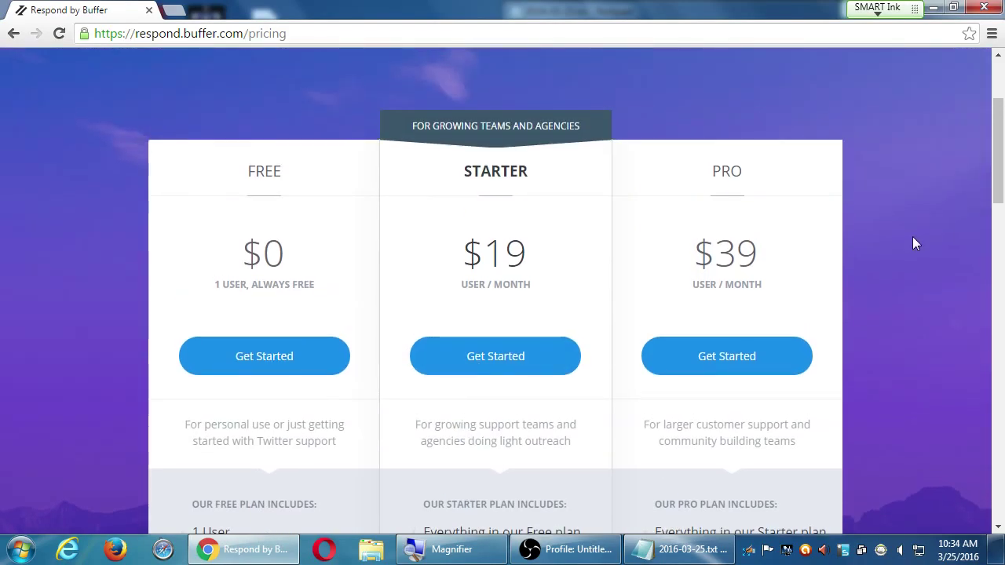
pyautogui.scroll(-2, 898, 322)
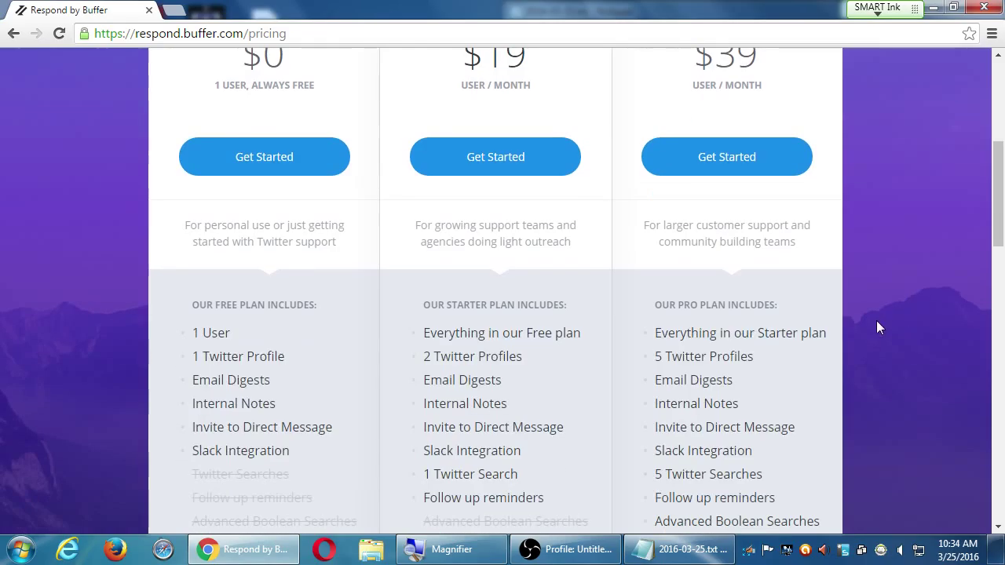
pyautogui.scroll(-4, 876, 320)
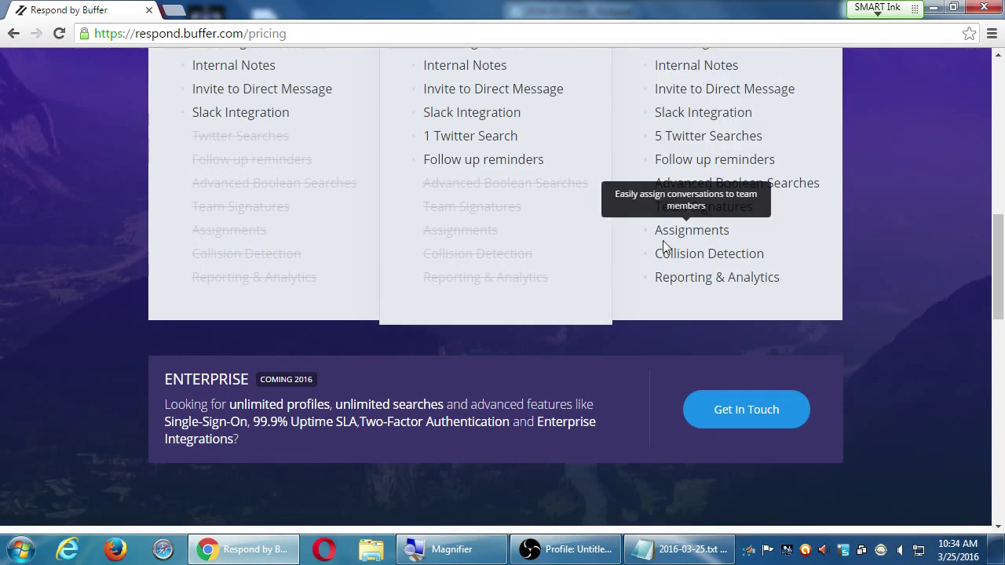
pyautogui.scroll(1, 835, 381)
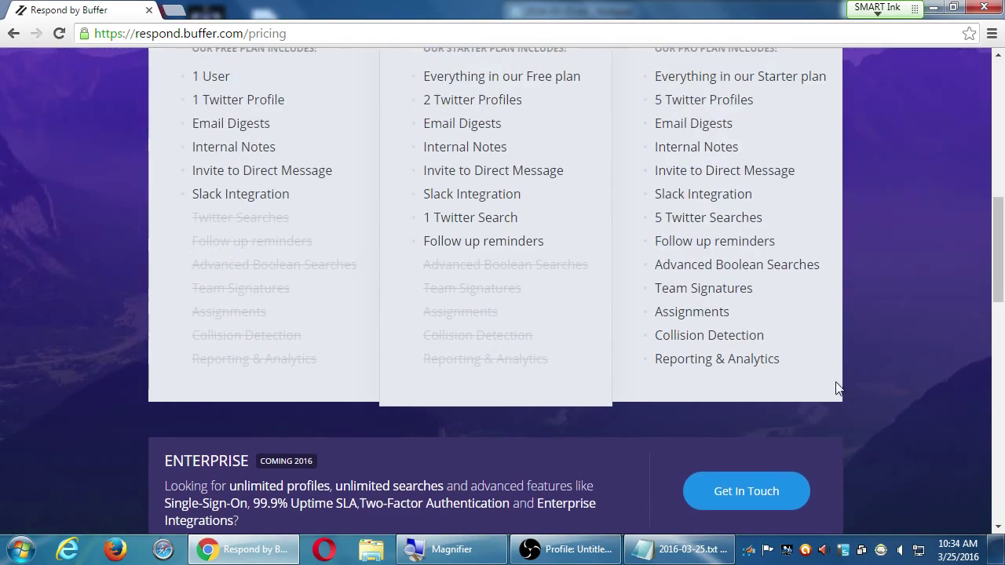
pyautogui.scroll(10, 838, 387)
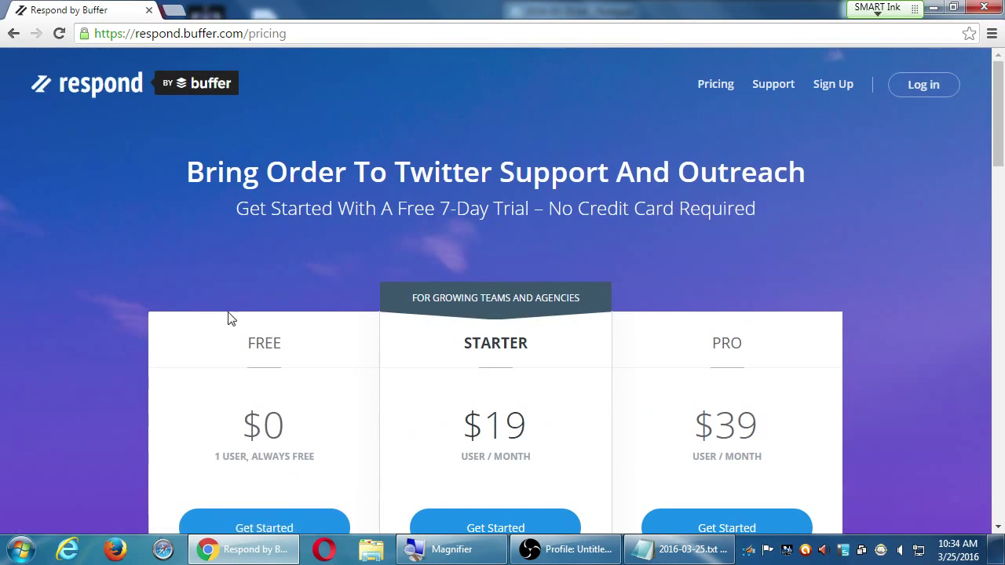
pyautogui.hotkey('alt', 'Left')
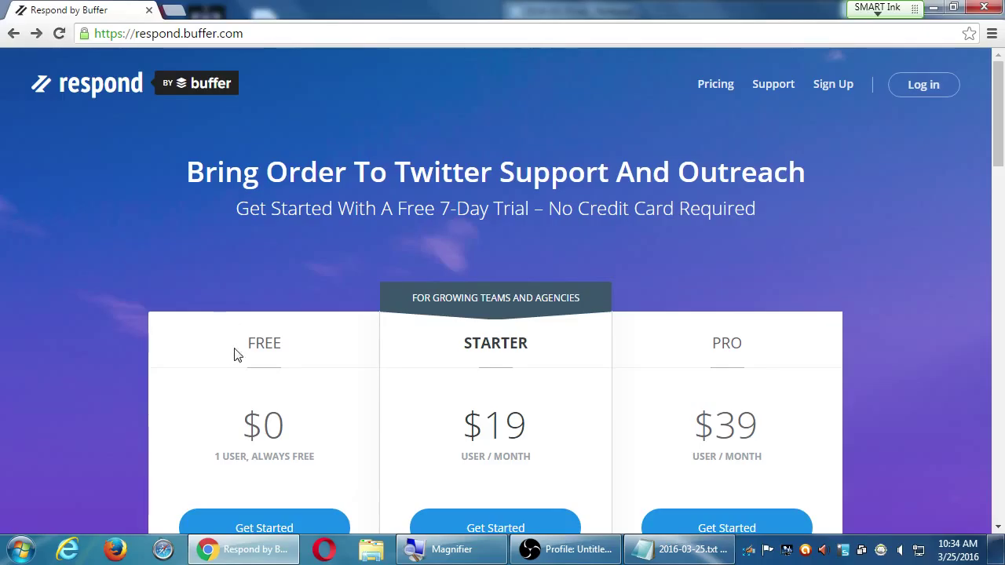
# - Look over the Buffer for Business page, then go to Buffer's pricing page
pyautogui.hotkey('alt', 'Left')
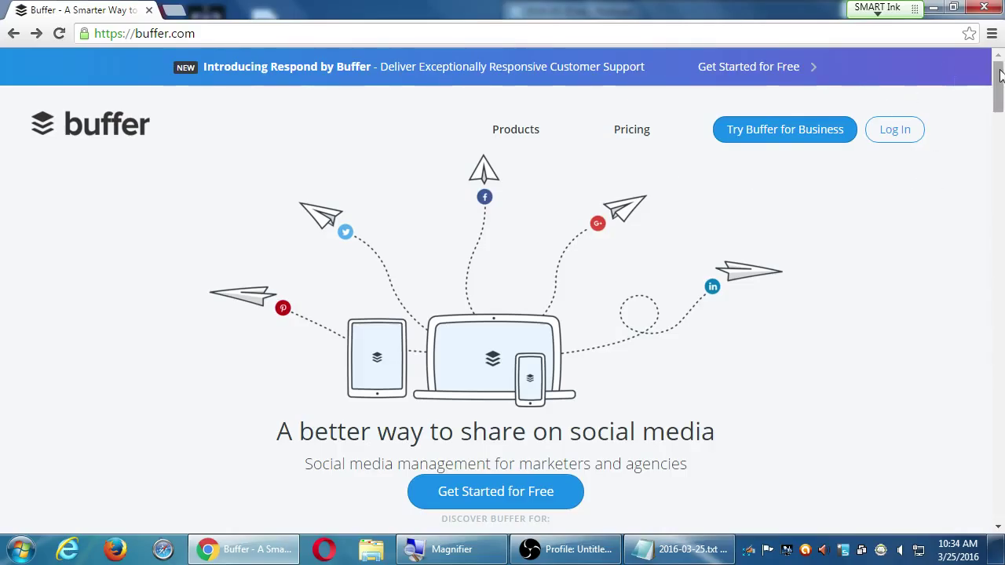
pyautogui.click(795, 130)
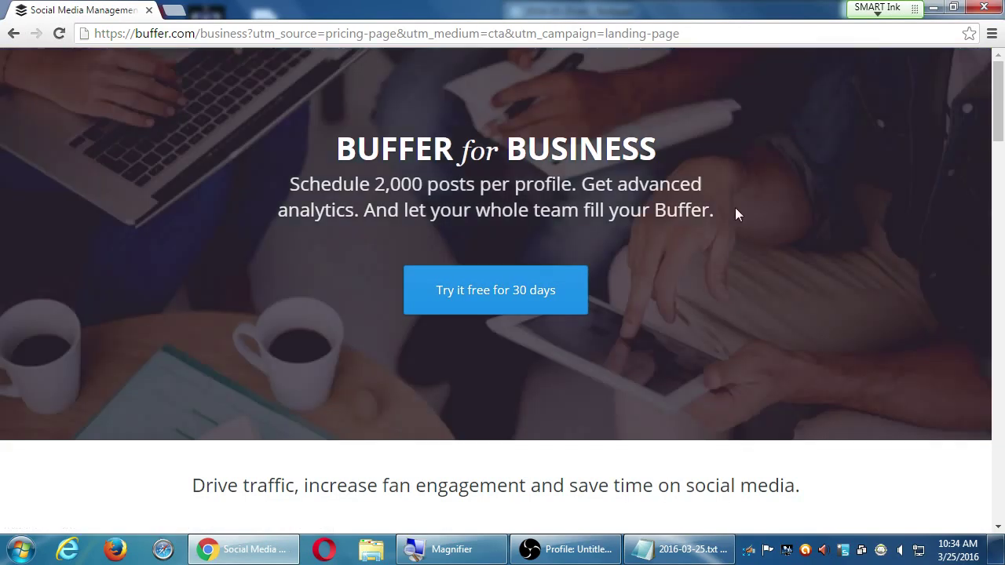
pyautogui.scroll(-7, 700, 299)
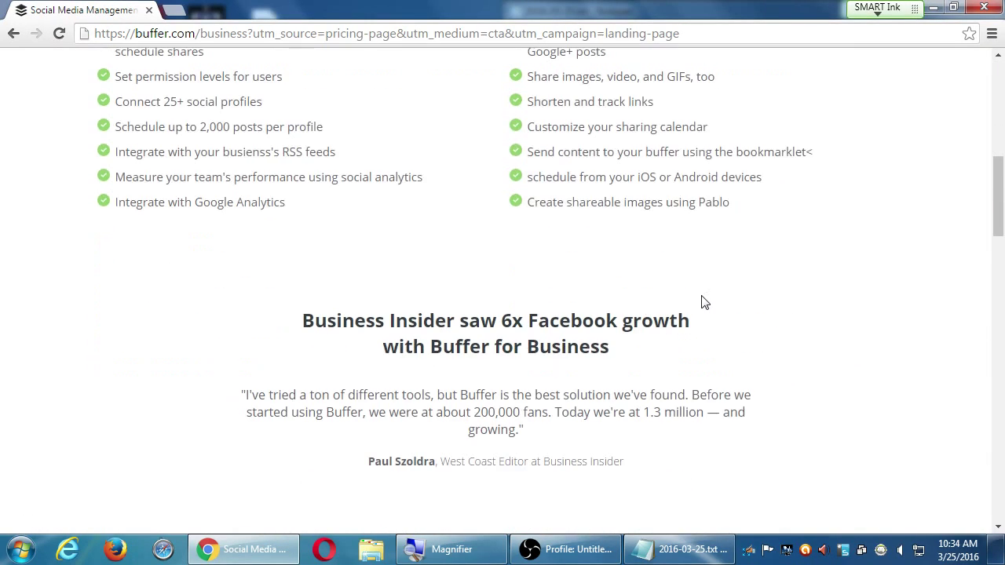
pyautogui.scroll(-10, 704, 302)
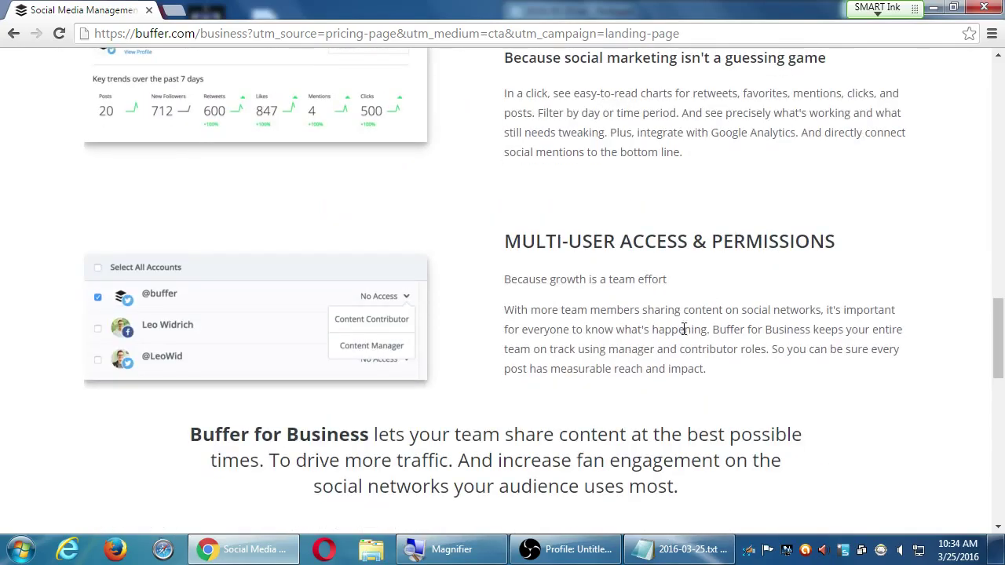
pyautogui.scroll(15, 684, 329)
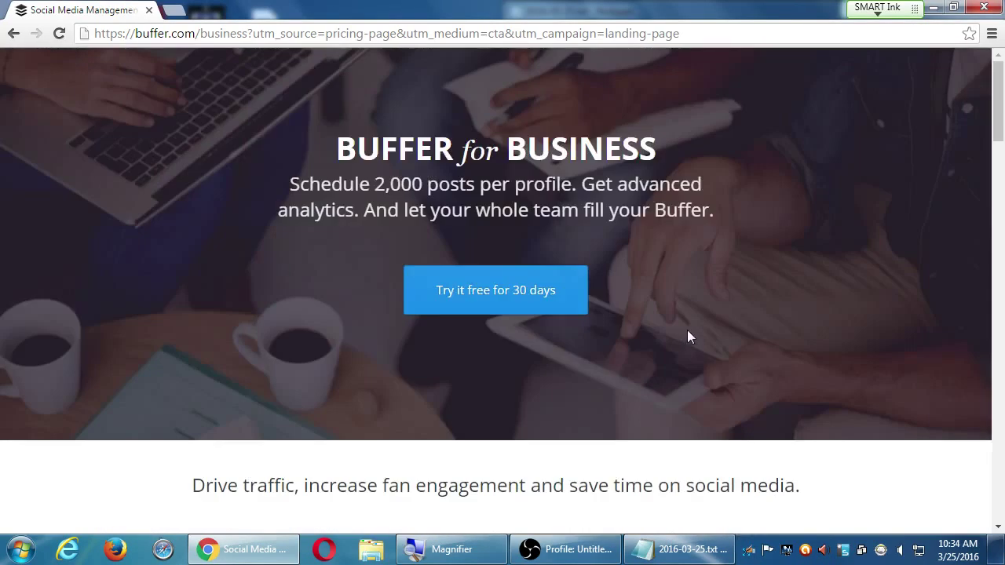
pyautogui.hotkey('alt', 'Left')
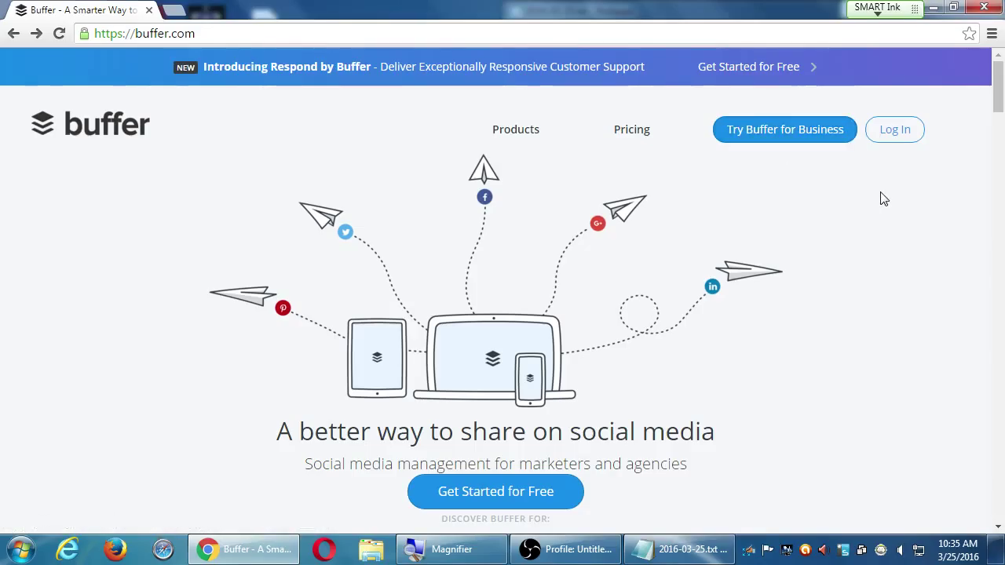
pyautogui.click(637, 138)
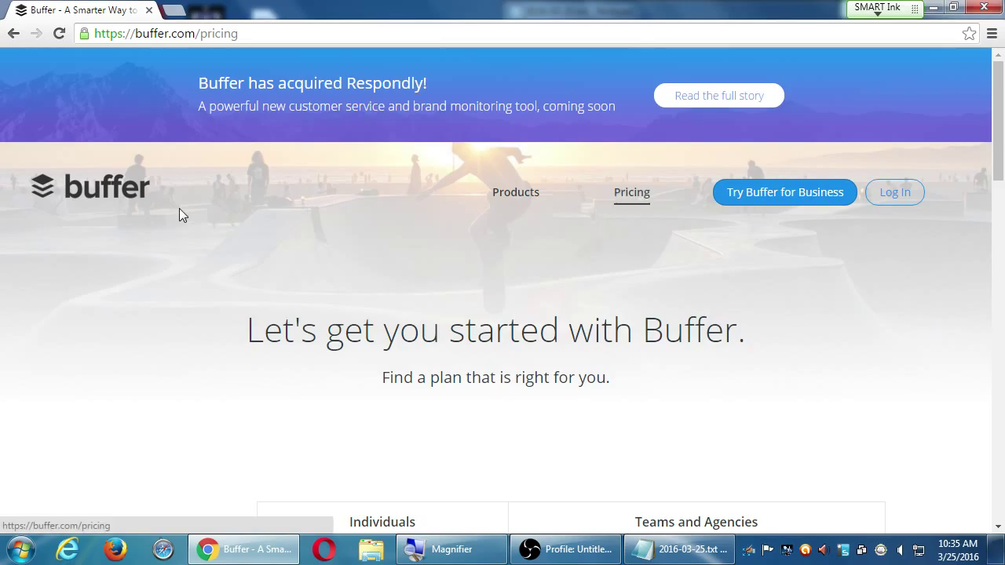
# - Highlight the Individual plan's 10 scheduled posts, single user and the Social analytics row
pyautogui.scroll(-3, 310, 261)
pyautogui.scroll(-1, 332, 267)
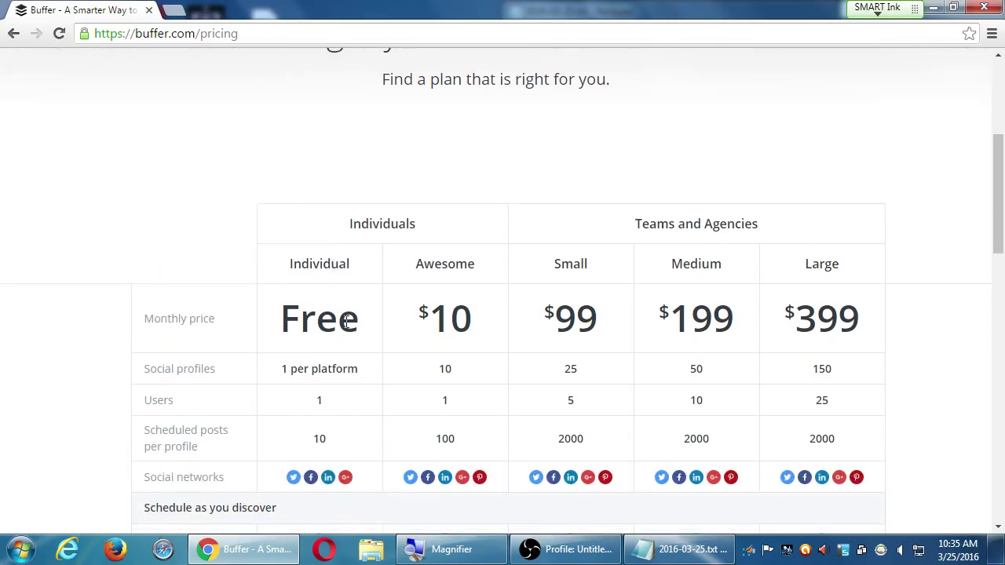
pyautogui.scroll(-1, 351, 338)
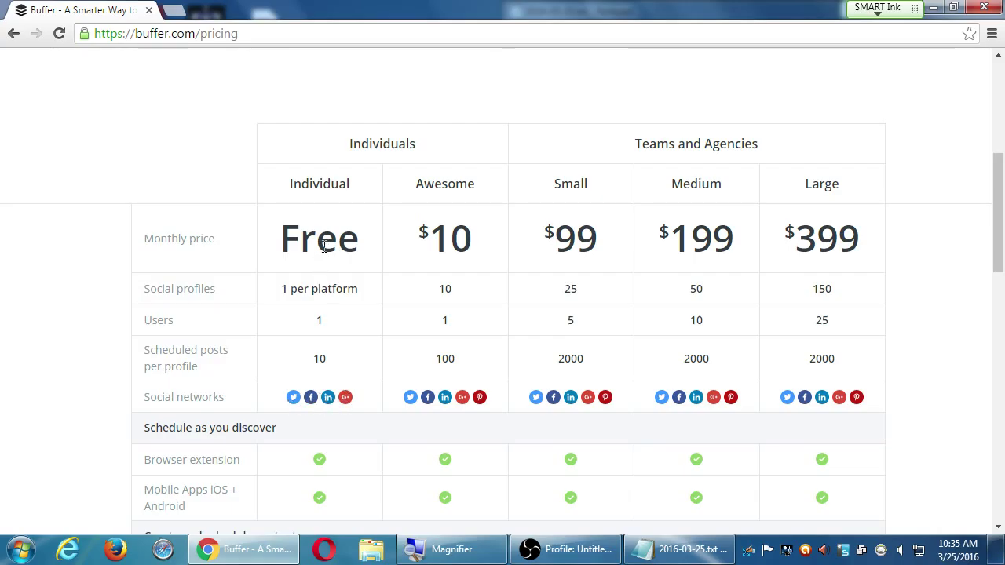
pyautogui.moveTo(332, 366); pyautogui.dragTo(314, 365)
pyautogui.click(341, 343)
pyautogui.doubleClick(317, 320)
pyautogui.scroll(-3, 336, 377)
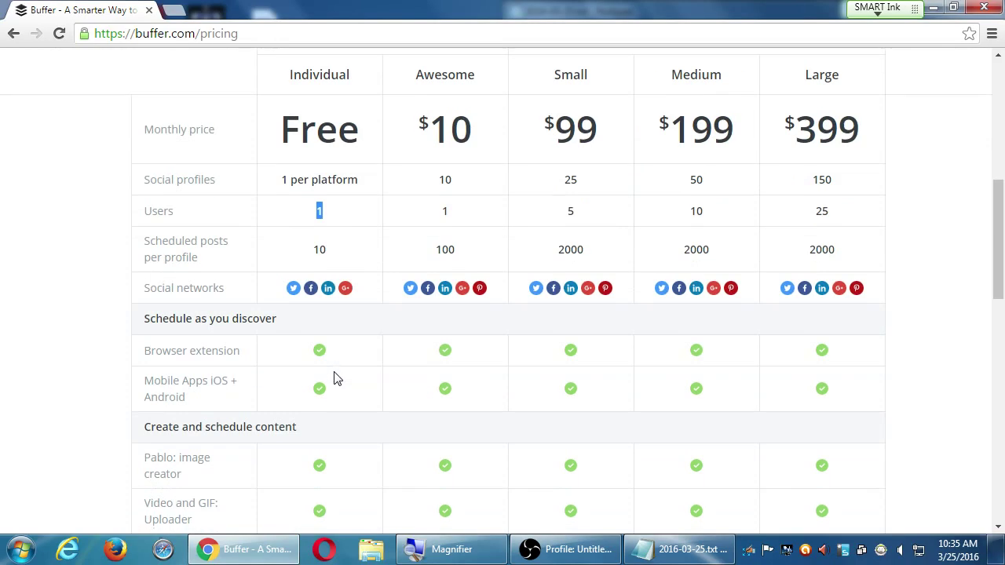
pyautogui.scroll(-3, 334, 380)
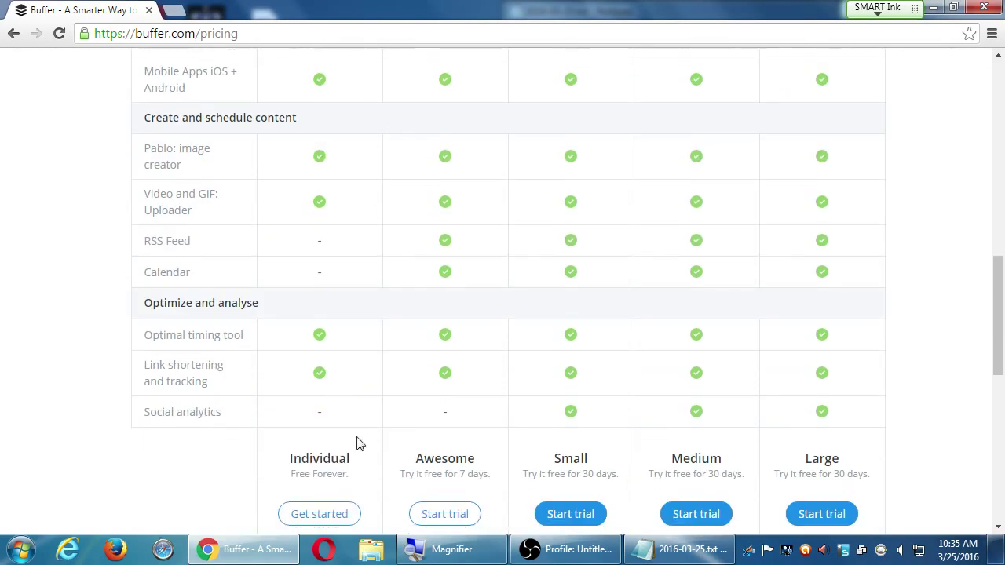
pyautogui.scroll(-2, 355, 464)
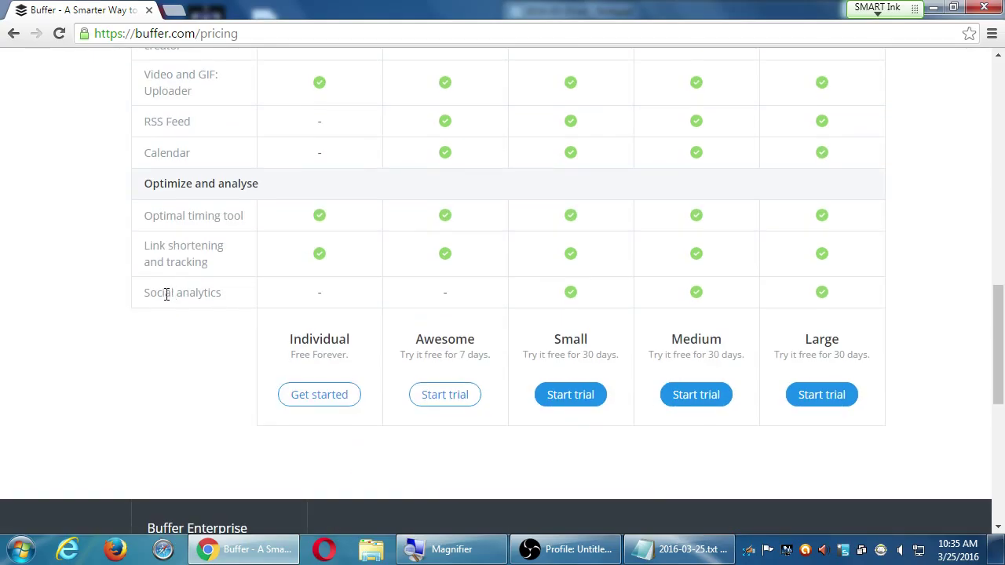
pyautogui.moveTo(166, 294); pyautogui.dragTo(220, 302)
# - Highlight the Awesome plan's 100 posts and 10 profiles, and the Teams and Agencies heading
pyautogui.scroll(8, 220, 302)
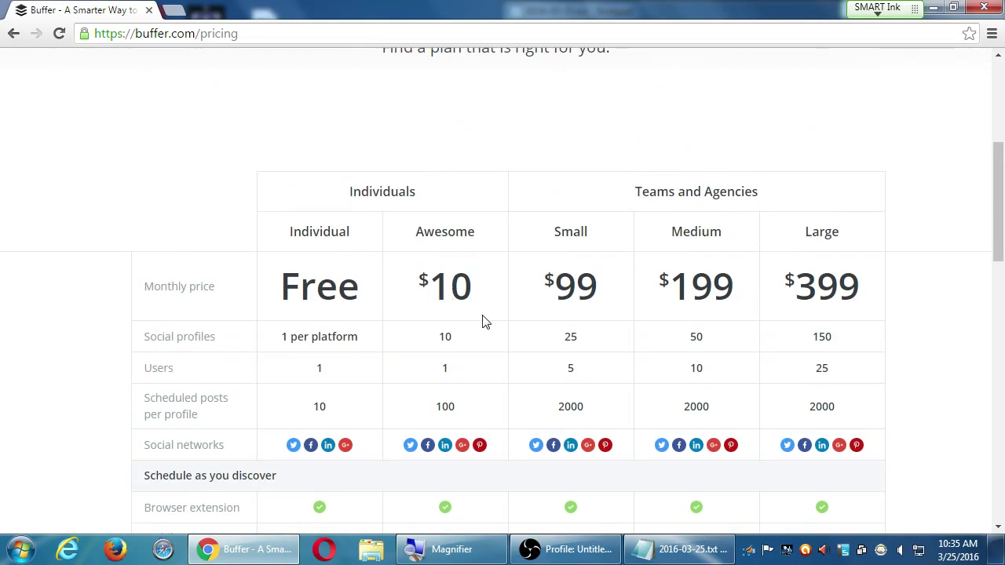
pyautogui.scroll(-1, 487, 401)
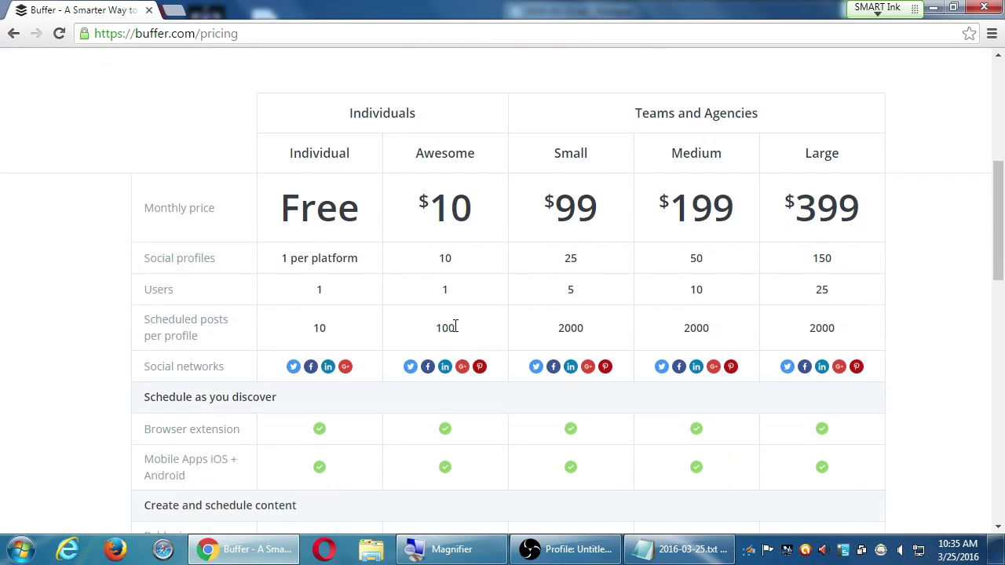
pyautogui.moveTo(459, 331); pyautogui.dragTo(428, 328)
pyautogui.click(386, 359)
pyautogui.scroll(-3, 539, 353)
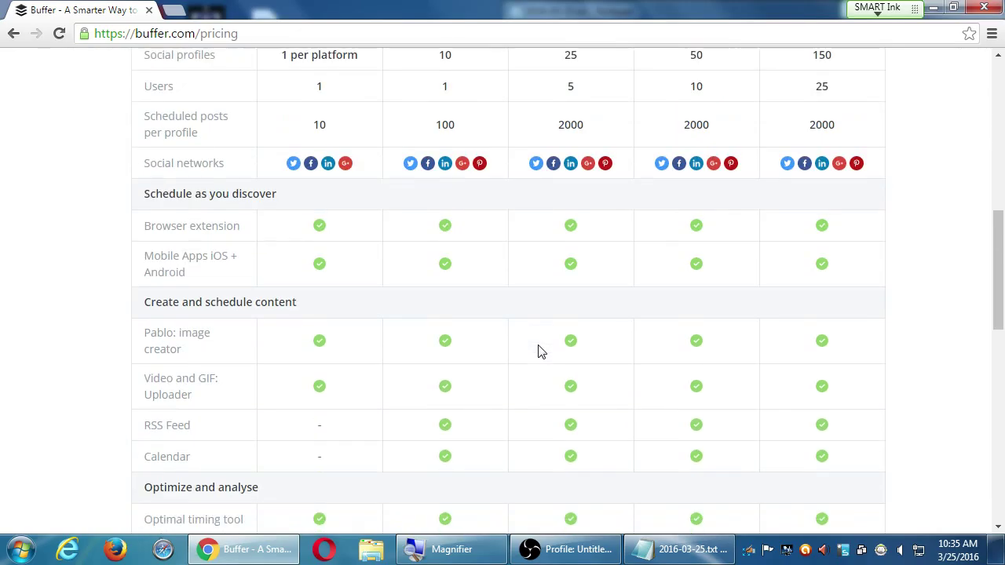
pyautogui.scroll(-3, 539, 353)
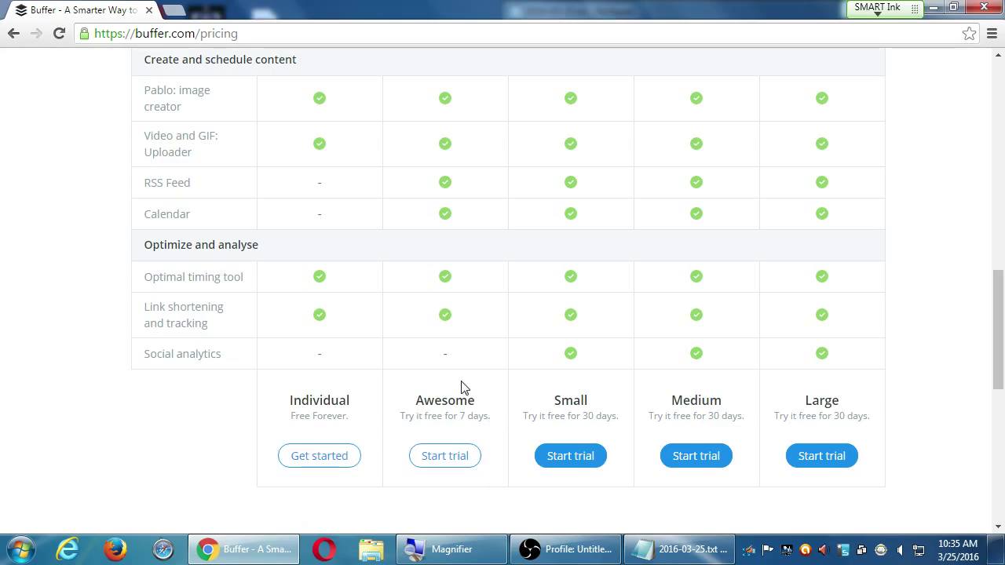
pyautogui.scroll(6, 462, 384)
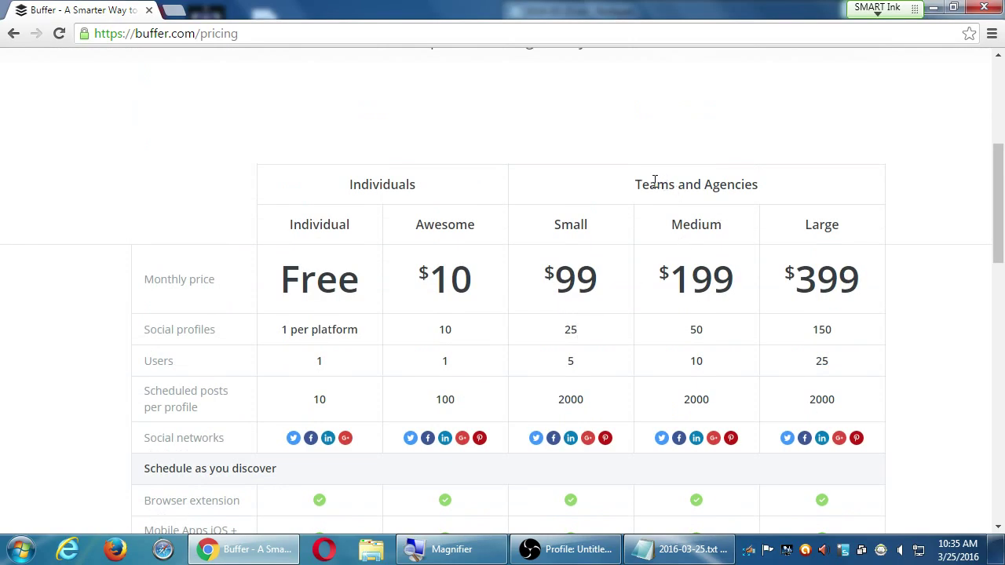
pyautogui.moveTo(644, 183); pyautogui.dragTo(709, 183)
pyautogui.click(724, 181)
pyautogui.doubleClick(444, 330)
pyautogui.click(327, 331)
# - Scroll back up through the pricing table to the plan prices
pyautogui.scroll(-9, 562, 298)
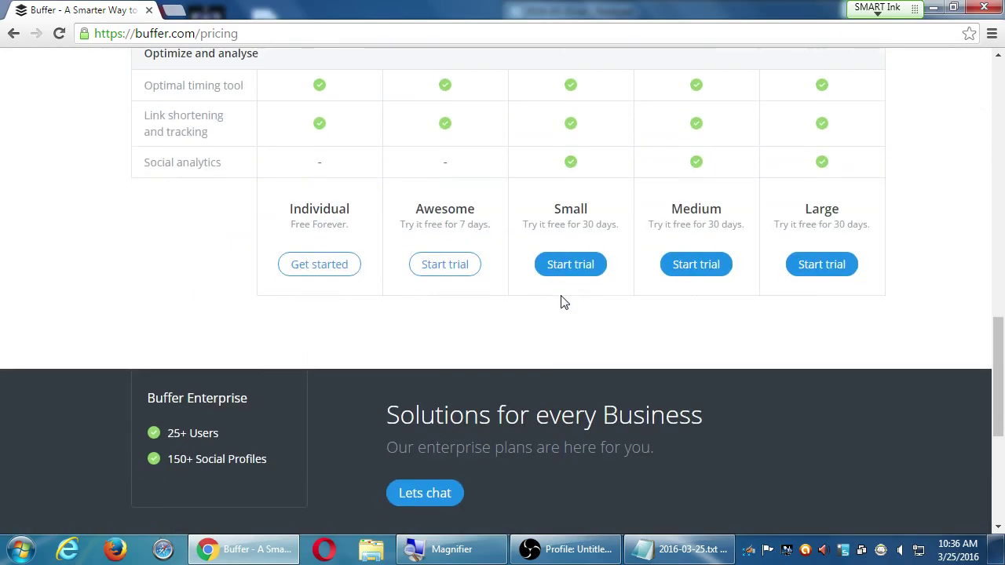
pyautogui.scroll(5, 572, 273)
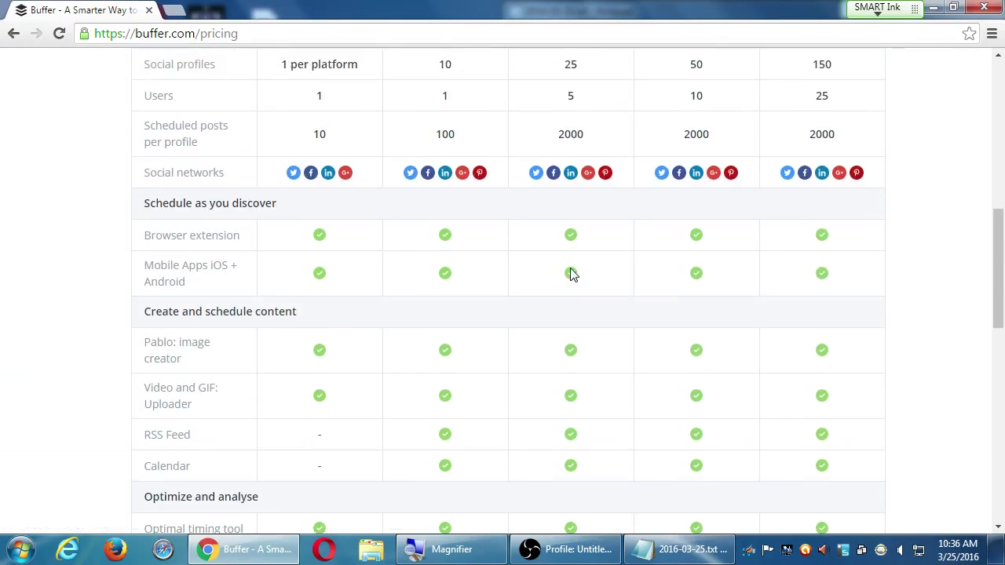
pyautogui.scroll(3, 572, 274)
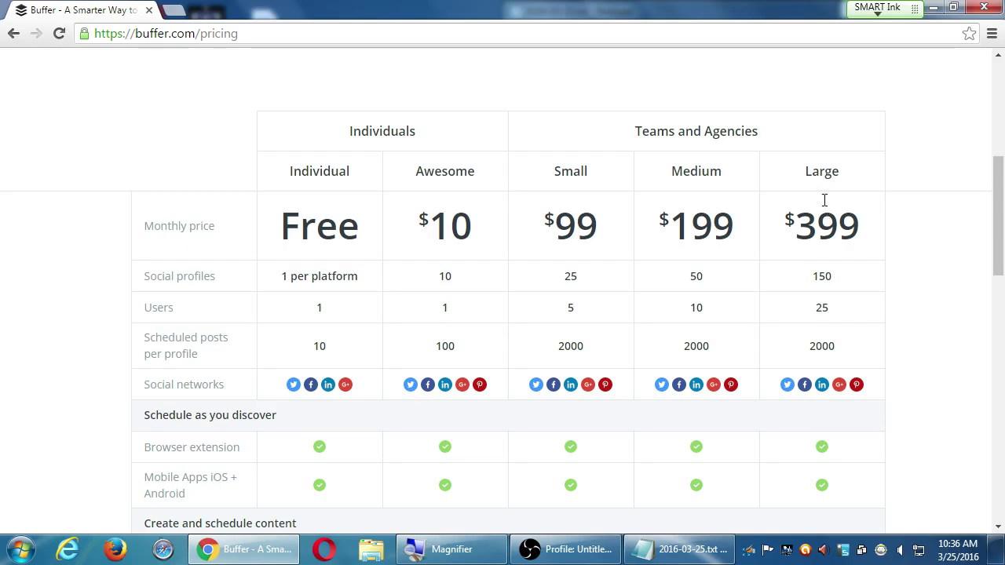
pyautogui.scroll(-12, 831, 243)
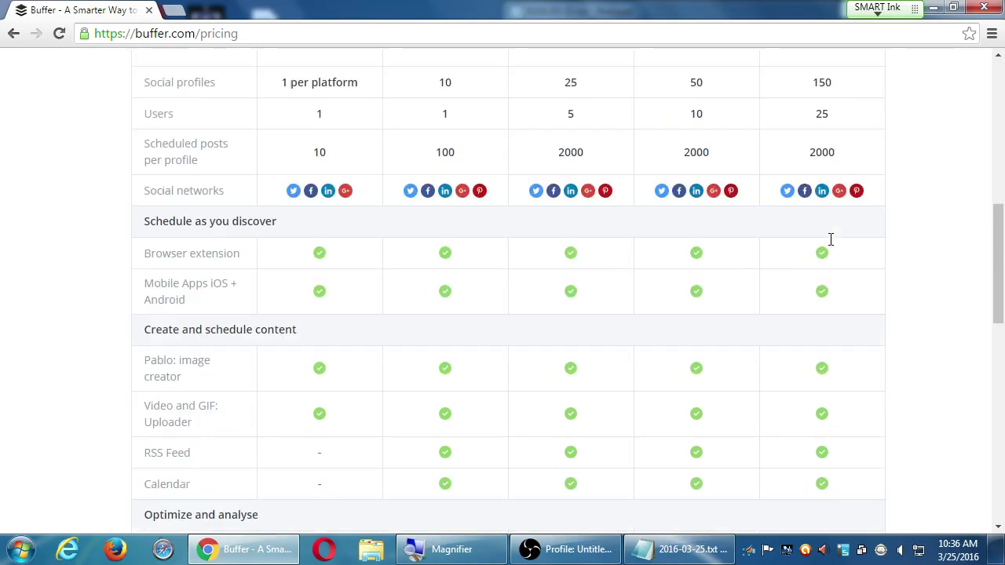
pyautogui.scroll(5, 831, 244)
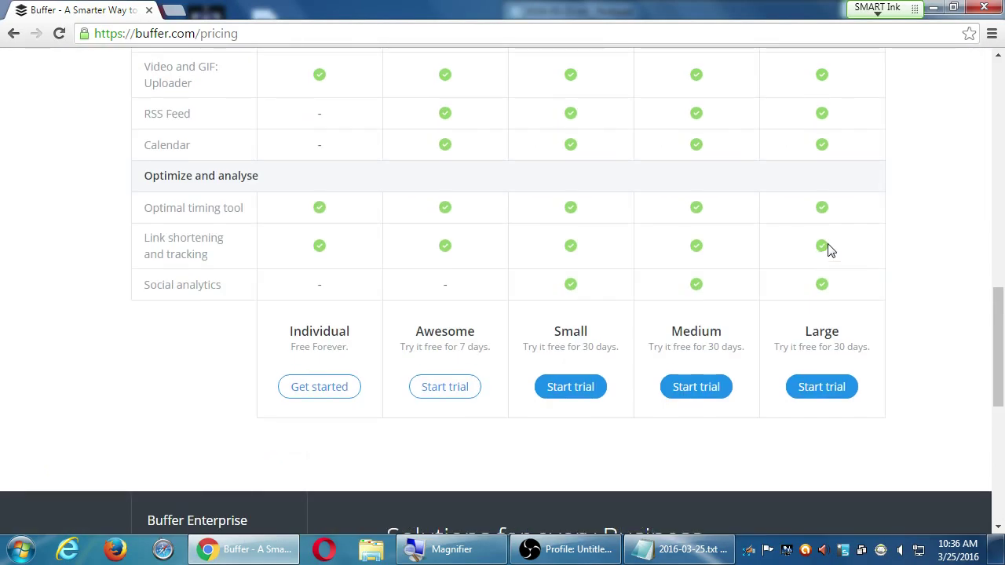
pyautogui.scroll(-6, 780, 327)
pyautogui.scroll(3, 683, 417)
pyautogui.scroll(10, 683, 416)
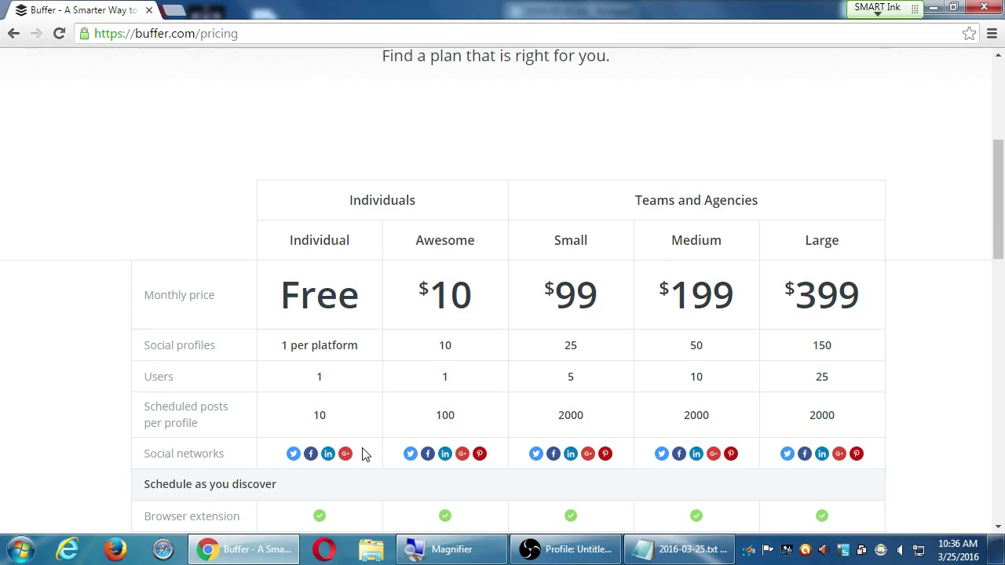
# - Open hootsuite.com in a new tab
pyautogui.hotkey('ctrl', 't')
pyautogui.write('hootsuite.com')
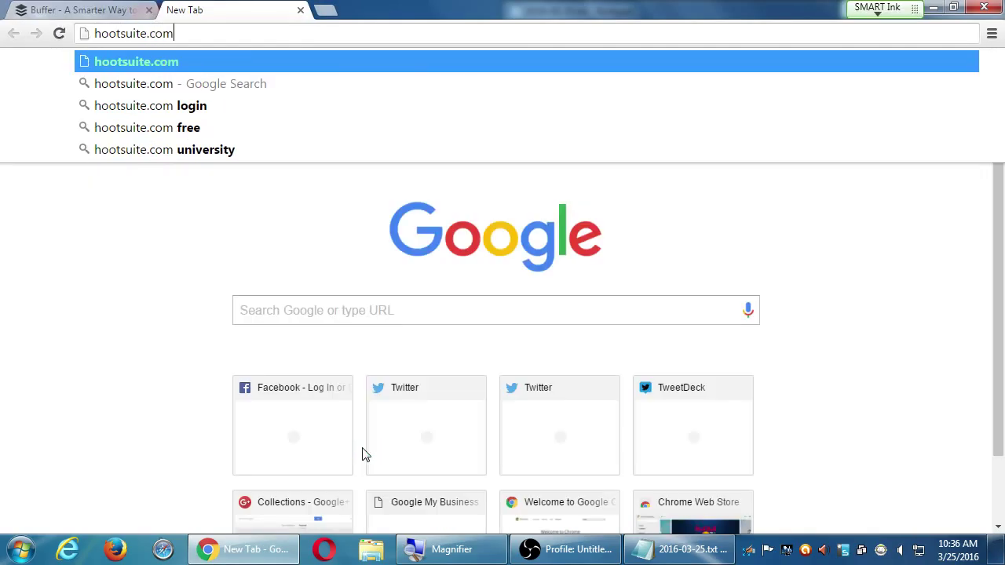
pyautogui.press('Return')
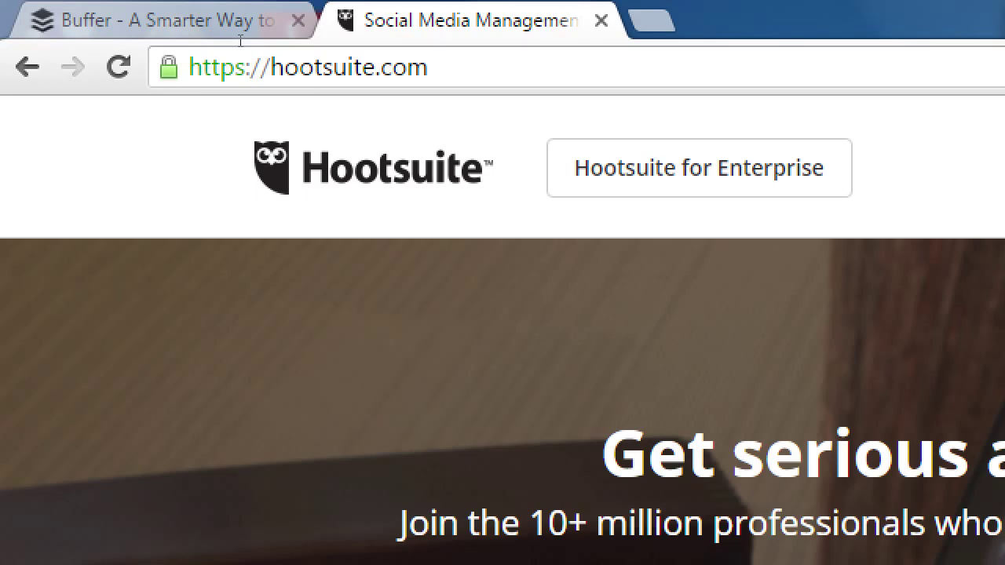
# - Open tailwind.com in another new tab
pyautogui.hotkey('ctrl', 't')
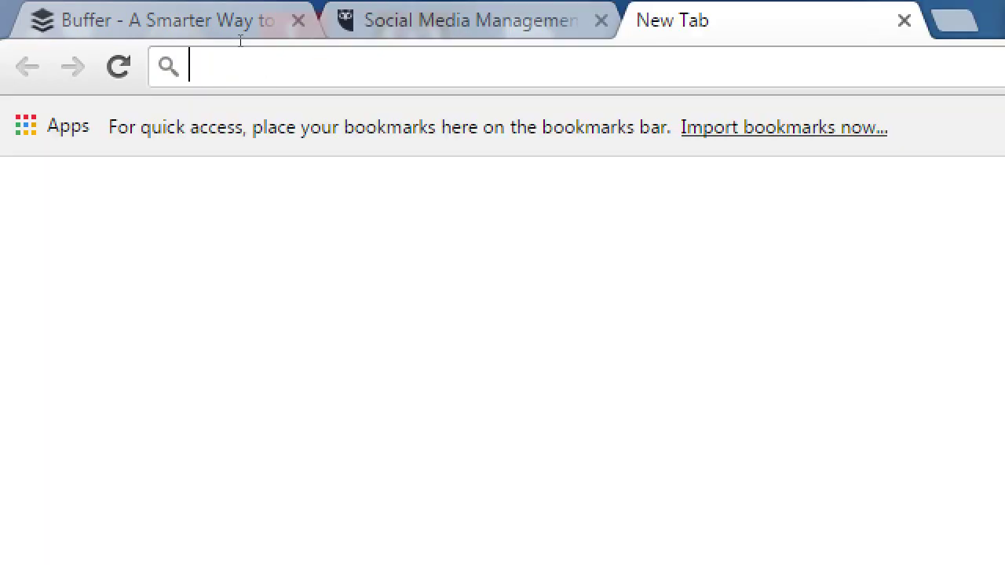
pyautogui.write('tailwind.com')
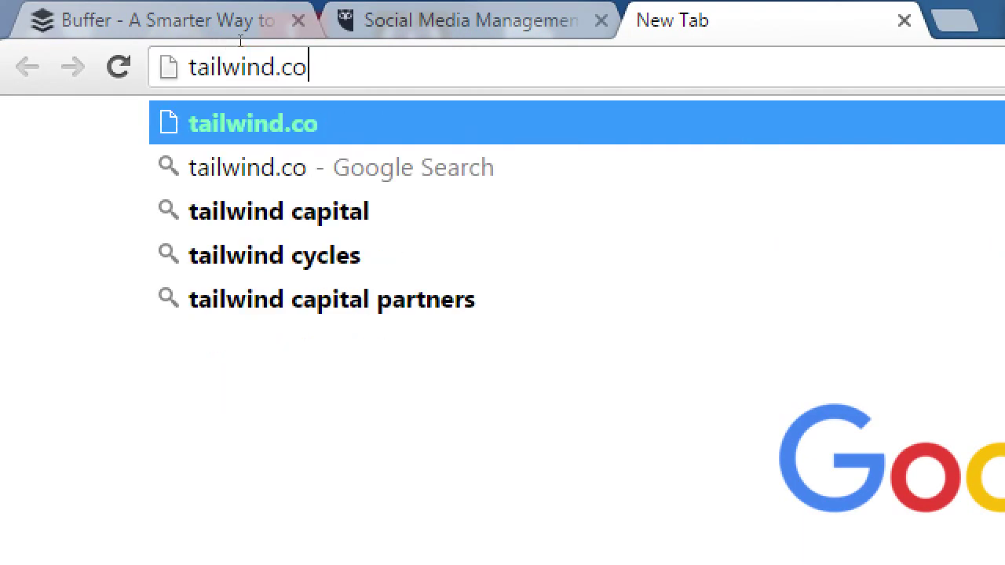
pyautogui.press('Return')
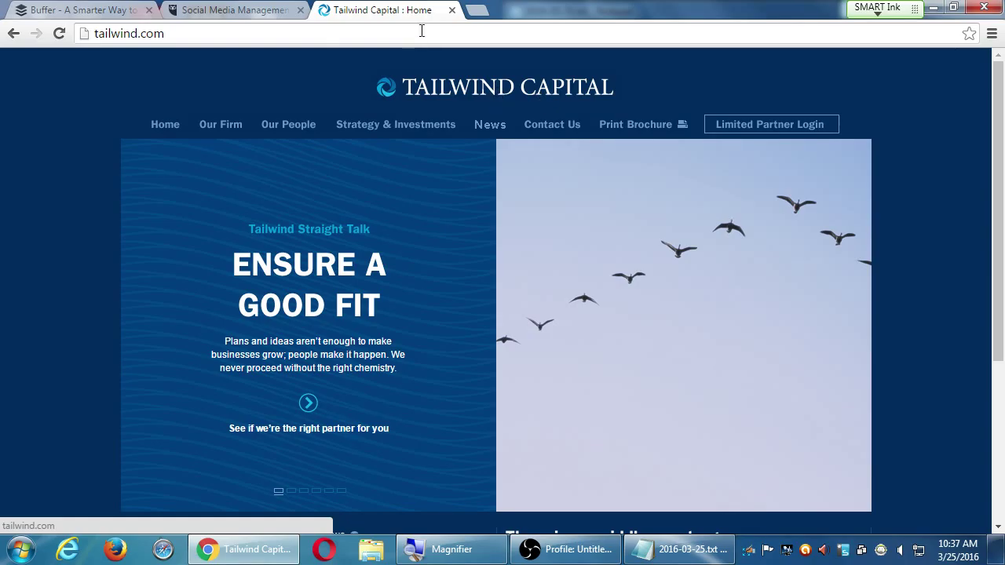
# - Search Google for 'tailwind social media' and open the Tailwind Pinterest & Instagram Marketing result
pyautogui.click(422, 31)
pyautogui.write('tailw')
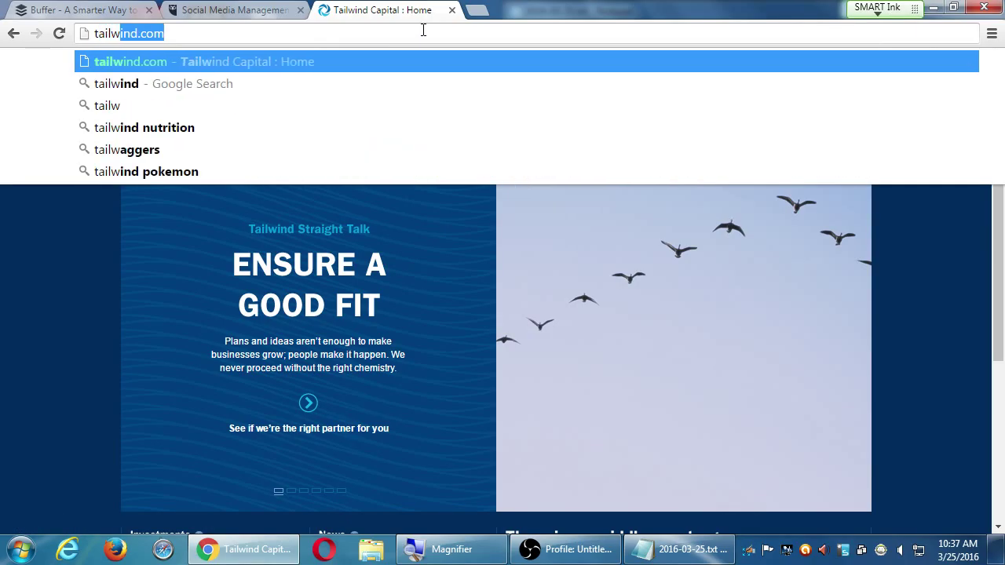
pyautogui.write('ind social media')
pyautogui.press('Return')
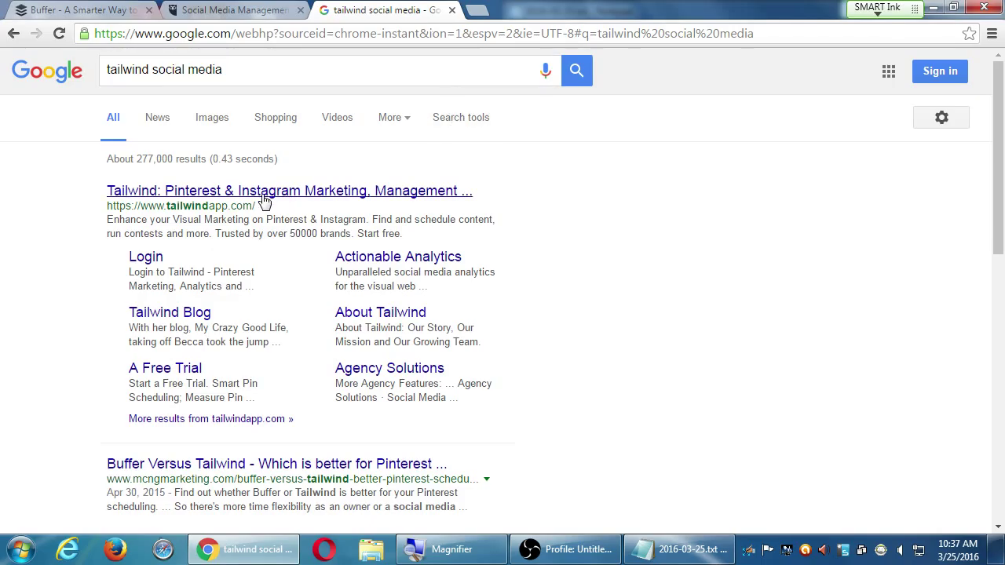
pyautogui.click(269, 197)
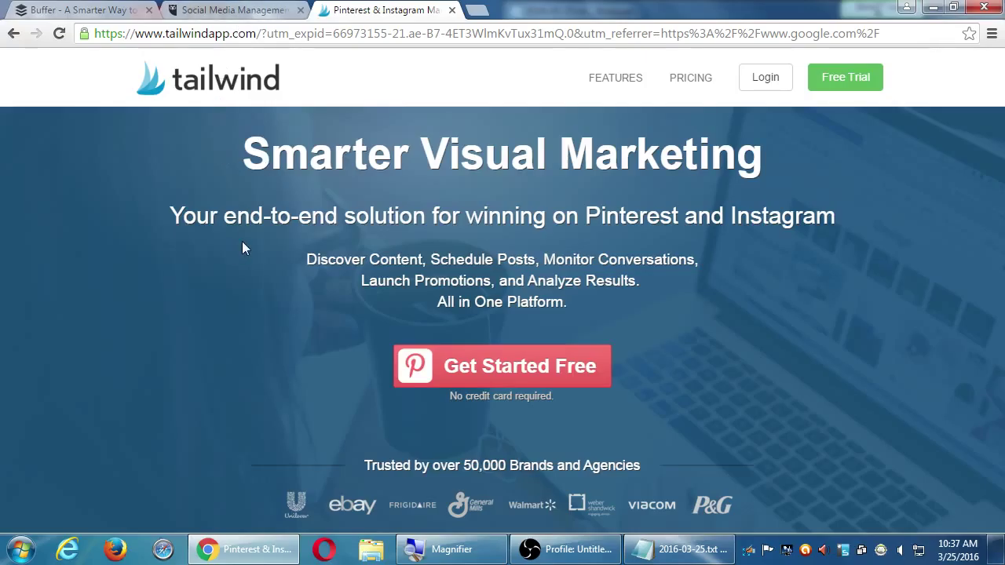
# - Highlight Pinterest and Instagram, review Tailwind's small-business pricing, then return to the Hootsuite tab
pyautogui.moveTo(605, 215); pyautogui.dragTo(653, 221)
pyautogui.moveTo(742, 214); pyautogui.dragTo(787, 219)
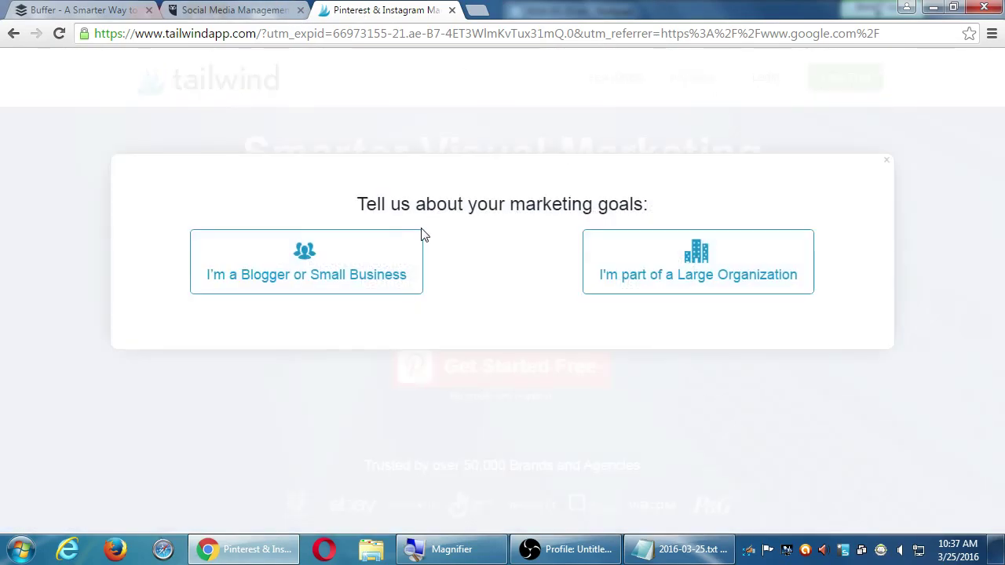
pyautogui.click(353, 274)
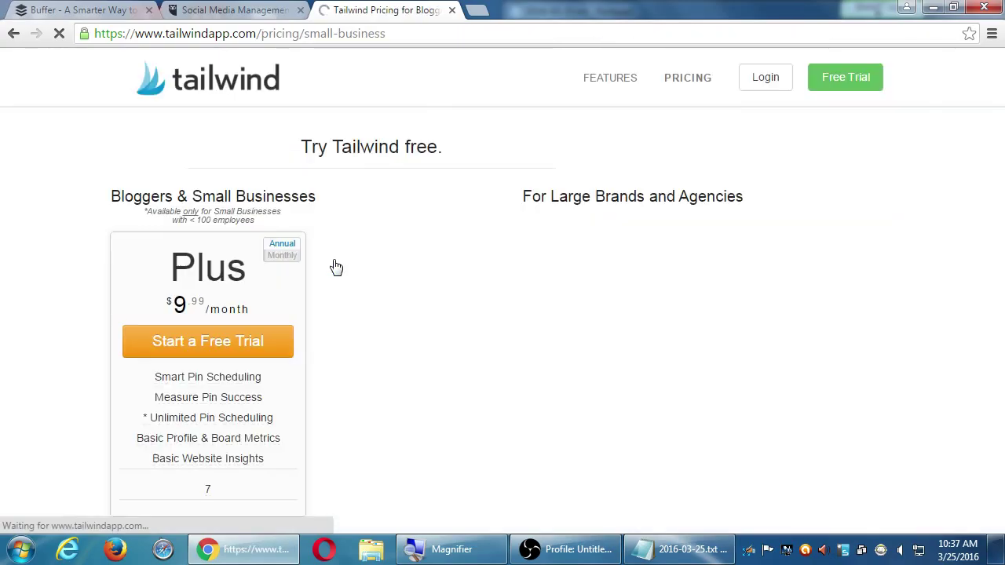
pyautogui.scroll(-1, 334, 267)
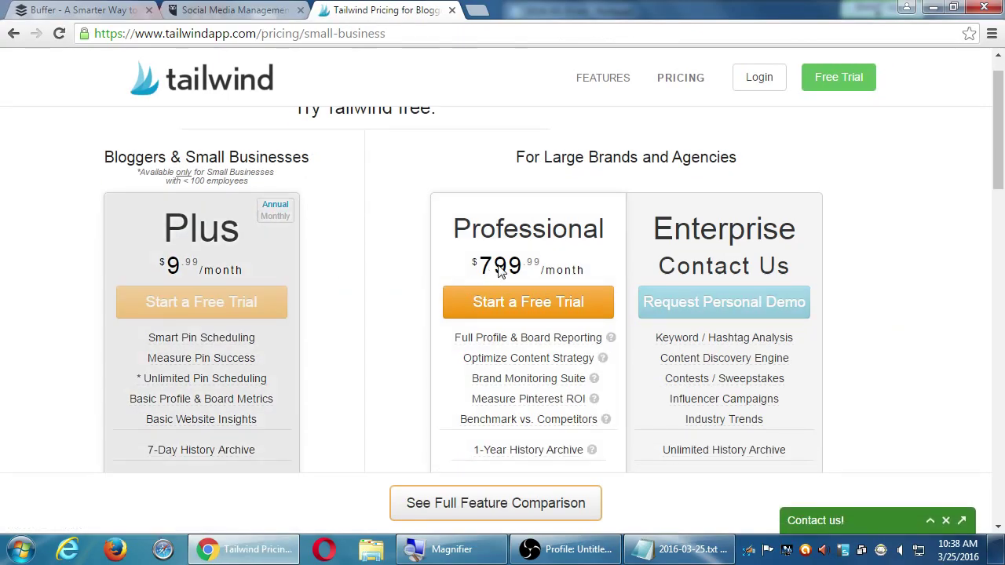
pyautogui.scroll(-4, 498, 272)
pyautogui.scroll(2, 494, 274)
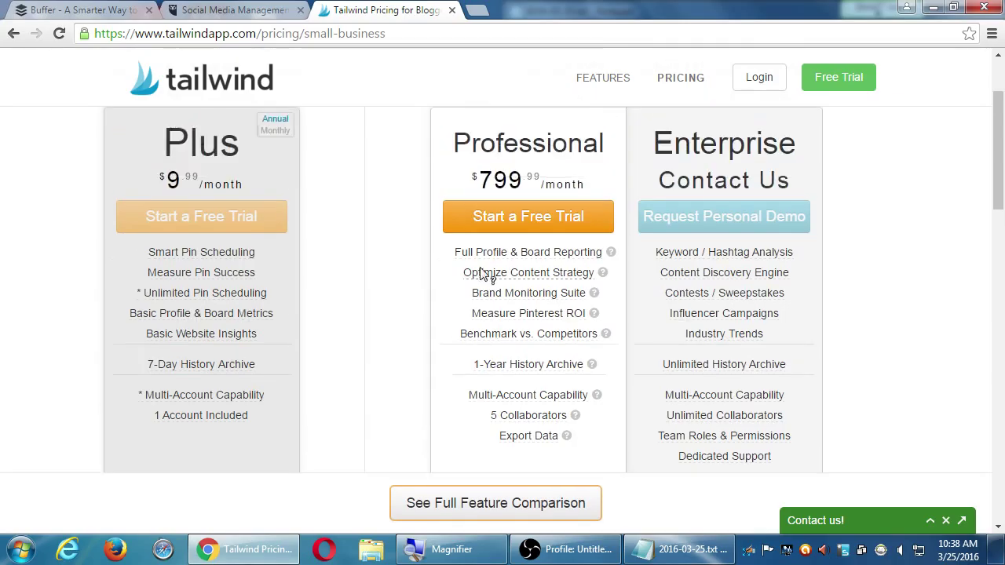
pyautogui.scroll(2, 357, 270)
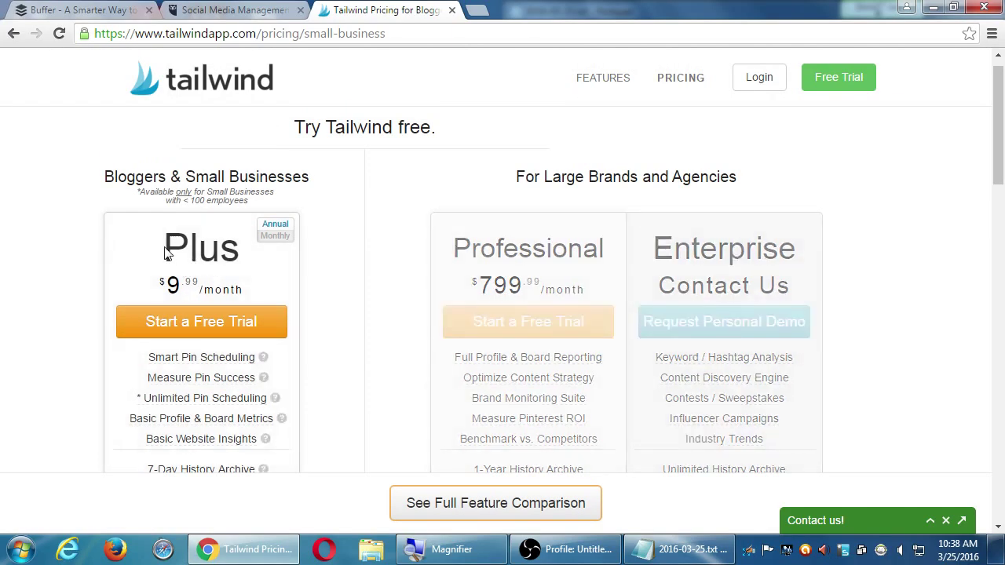
pyautogui.click(210, 10)
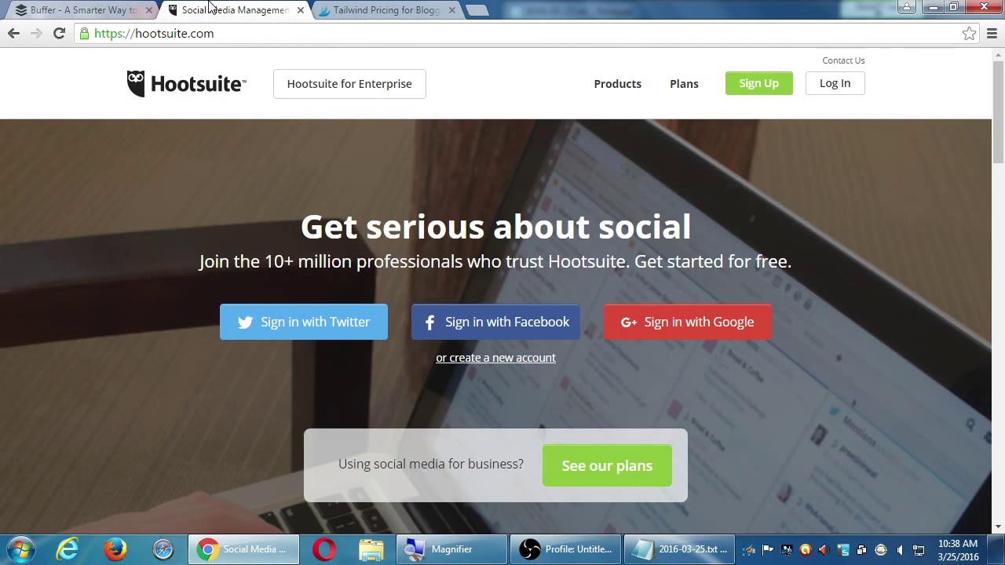
# - Scroll Buffer's pricing page back to its top, then bring the 2016-03-25.txt notes to the front
pyautogui.click(91, 11)
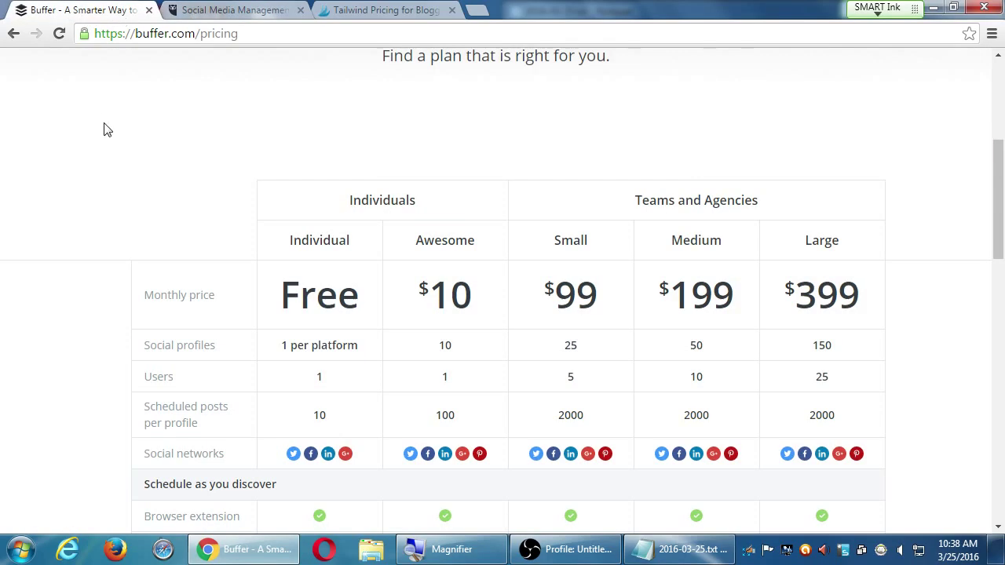
pyautogui.scroll(1, 118, 172)
pyautogui.scroll(3, 122, 177)
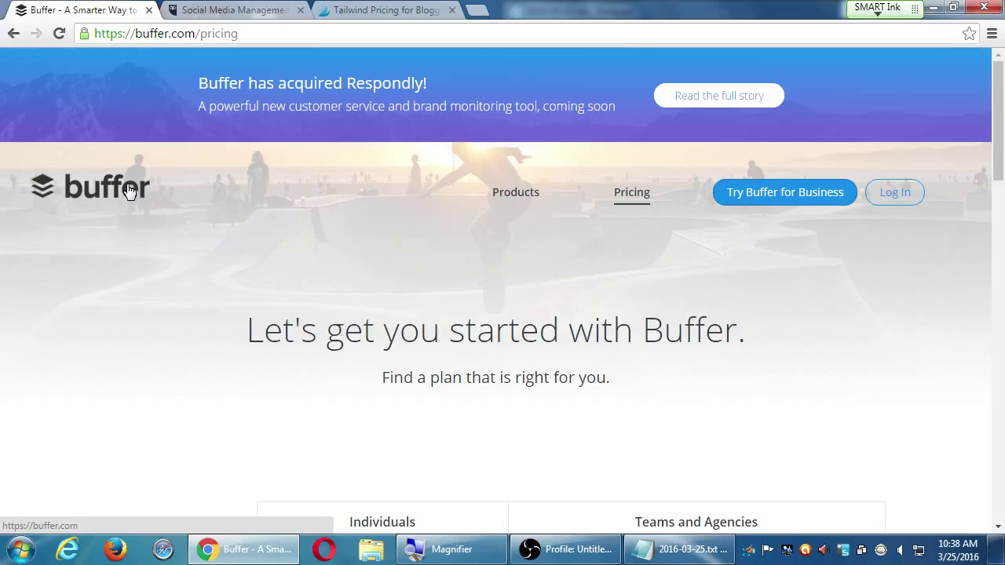
pyautogui.click(659, 549)
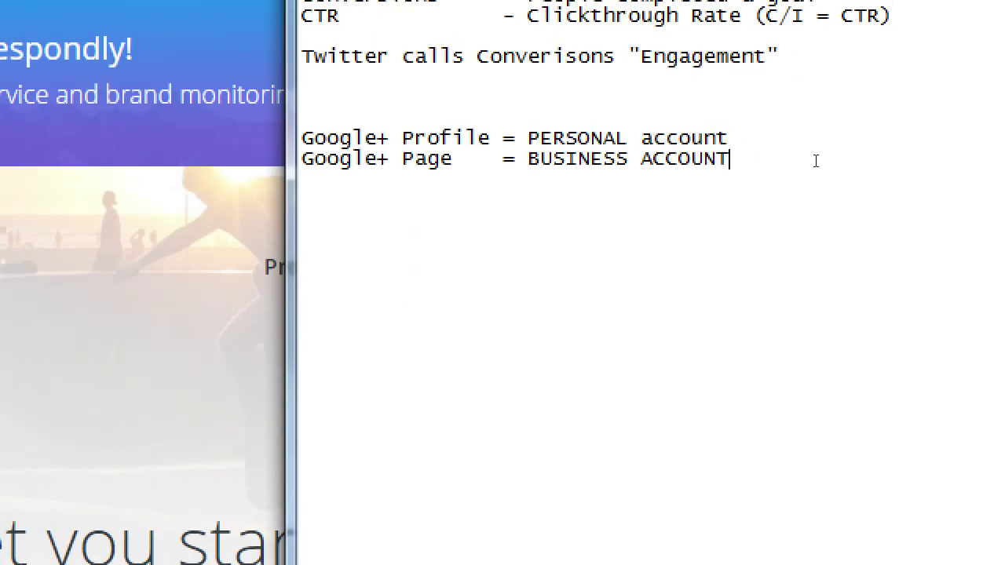
# - Add the lines 'Basic - Same content to each network' and 'Intermediate - Same picture/url, different text'
pyautogui.press('Return')
pyautogui.press('Return')
pyautogui.write('Basic - Sa')
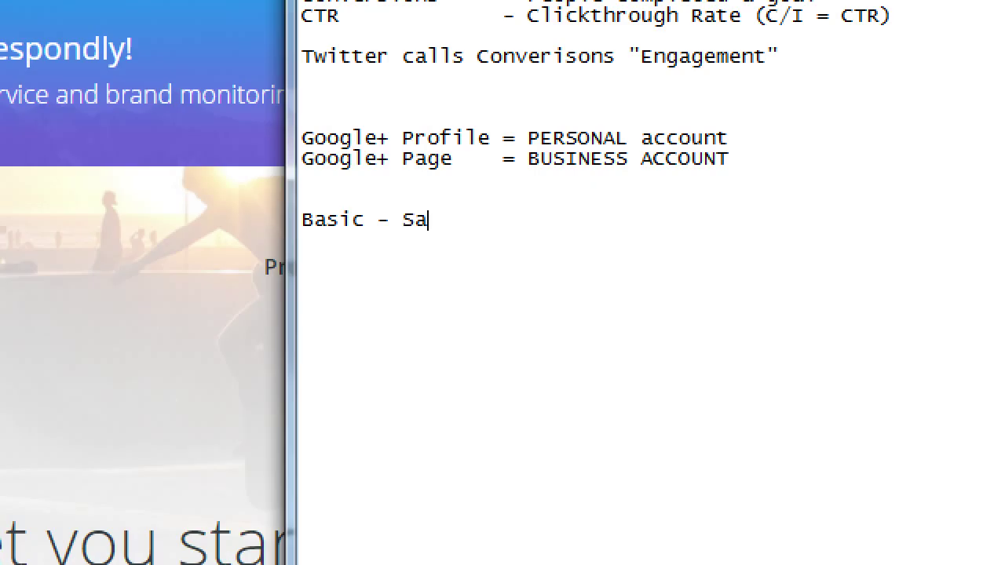
pyautogui.write('me content to each ')
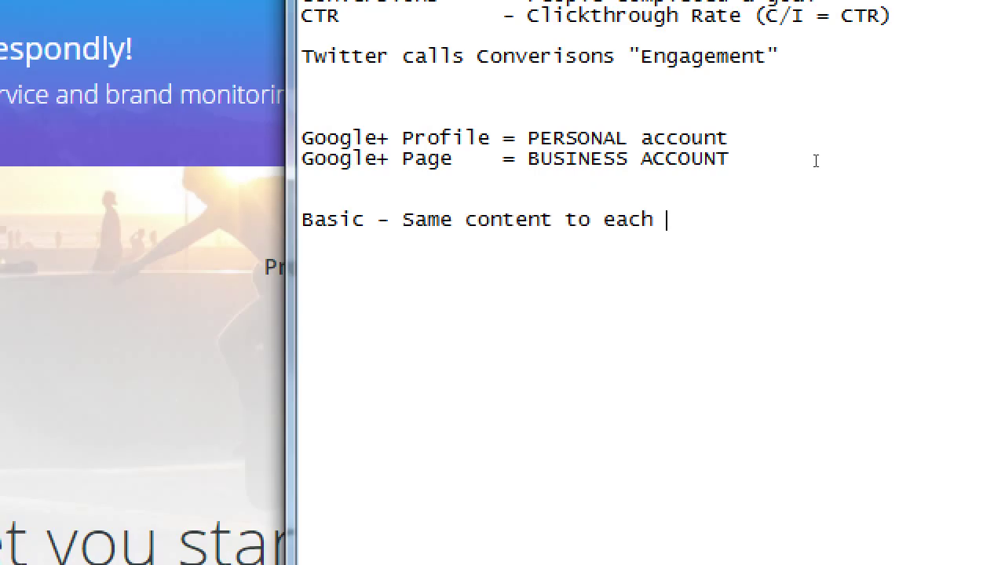
pyautogui.write('network')
pyautogui.press('Return')
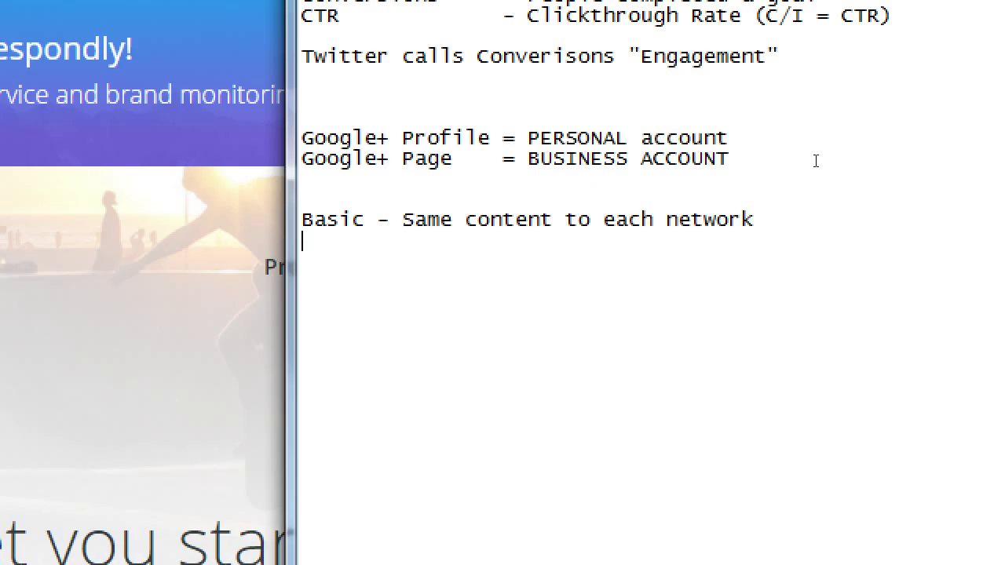
pyautogui.write('Interme')
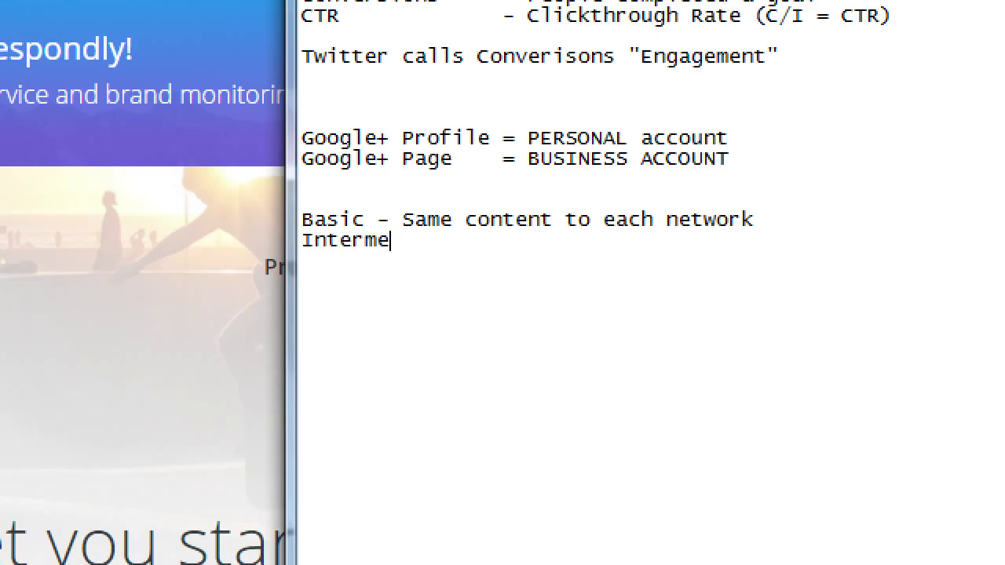
pyautogui.write('diate - Same ')
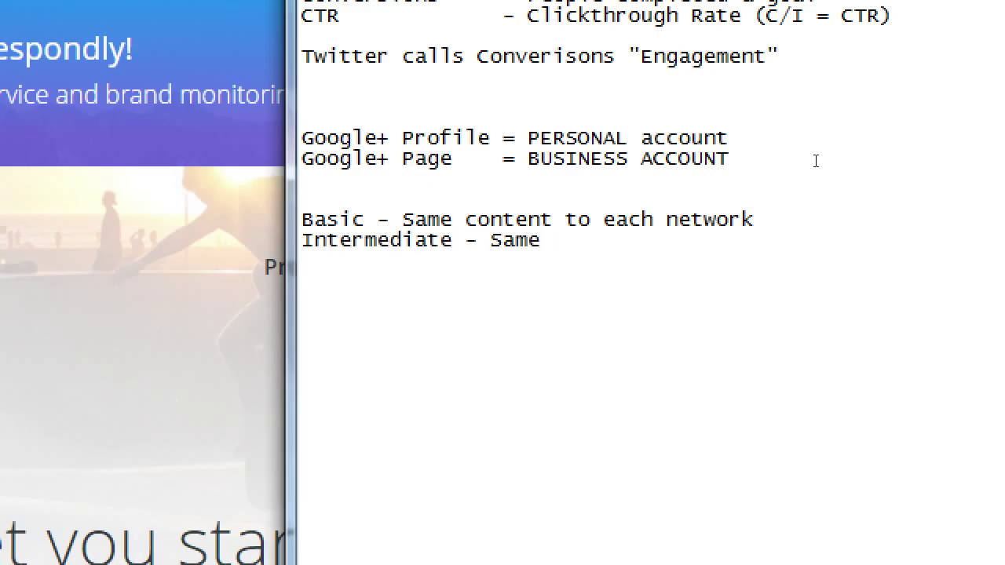
pyautogui.write('picture di')
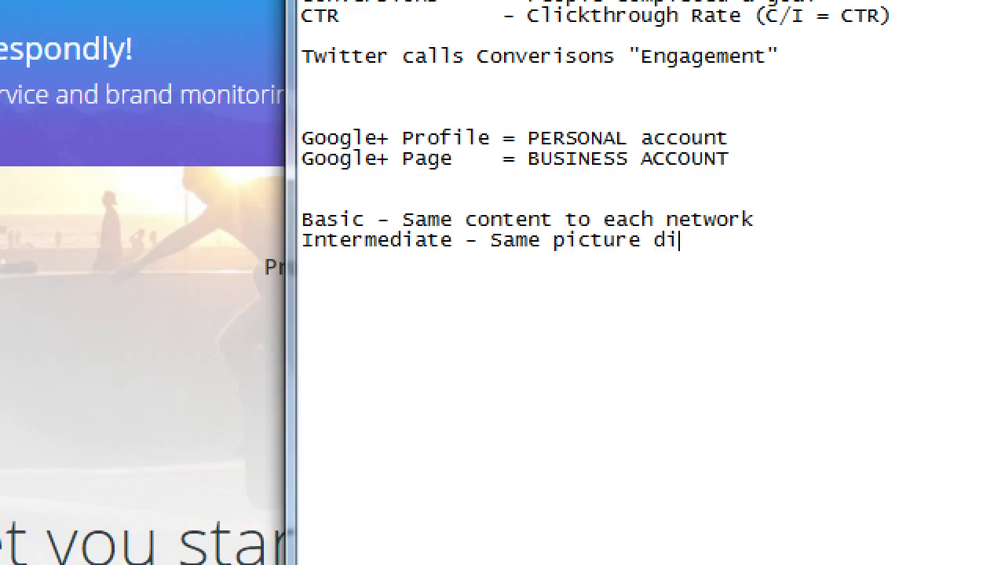
pyautogui.write('fferent')
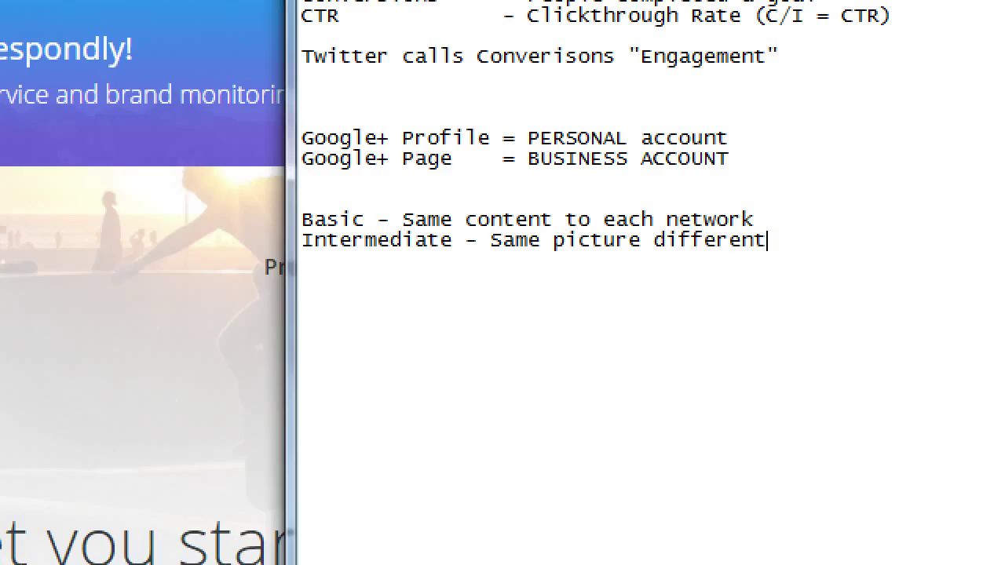
pyautogui.write(' text')
pyautogui.hotkey('ctrl', 'Left')
pyautogui.hotkey('ctrl', 'Left')
pyautogui.press('Left')
pyautogui.write(',')
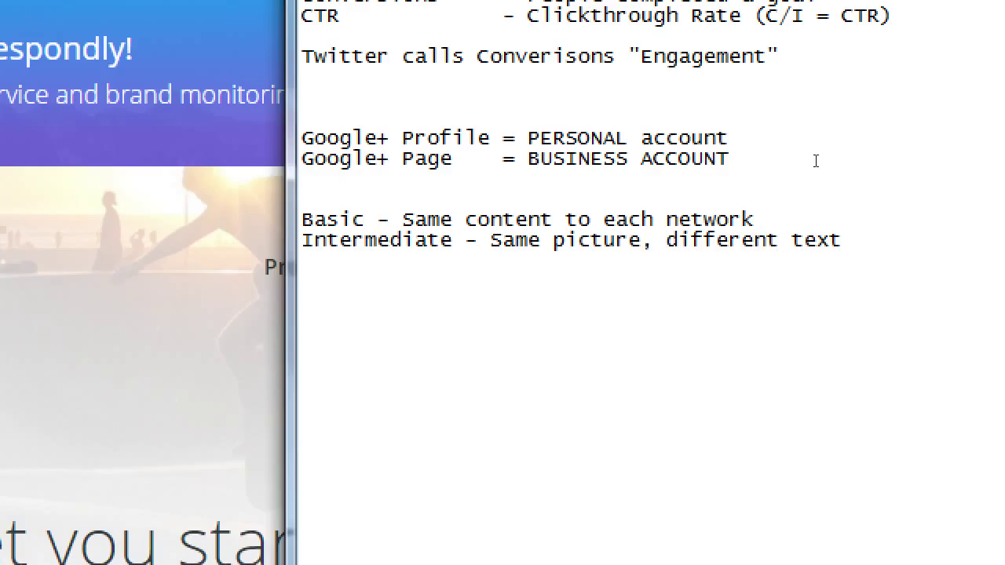
pyautogui.press('Left')
pyautogui.write('u')
pyautogui.press('BackSpace')
pyautogui.write('/url')
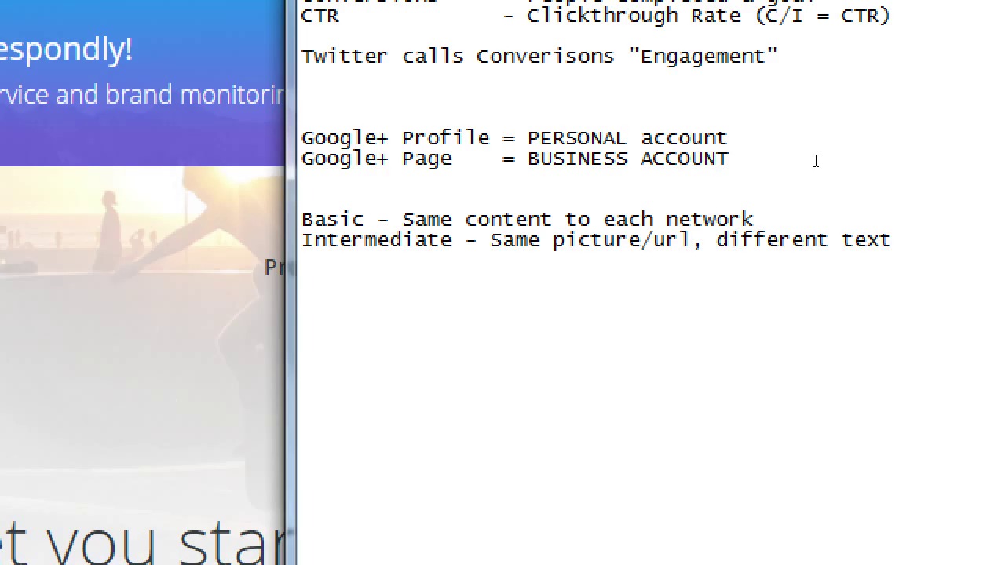
# - Add 'Advanced - Different picture/url, different text' and Tab-align the dashes of all three levels
pyautogui.press('End')
pyautogui.press('Return')
pyautogui.write('Advanced')
pyautogui.press('Up')
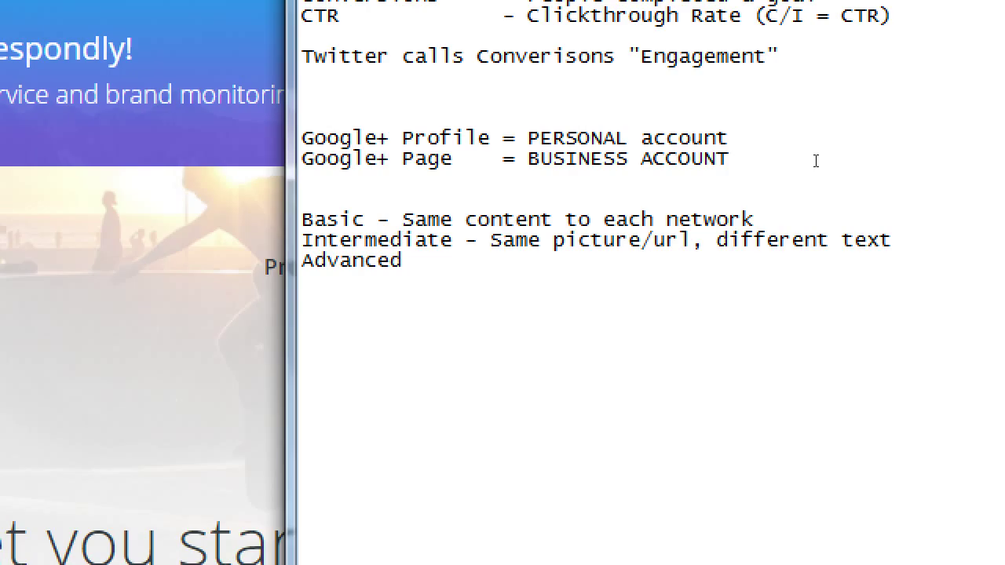
pyautogui.hotkey('ctrl', 'Right')
pyautogui.press('Tab')
pyautogui.press('Up')
pyautogui.hotkey('ctrl', 'Left')
pyautogui.hotkey('ctrl', 'Left')
pyautogui.hotkey('ctrl', 'Left')
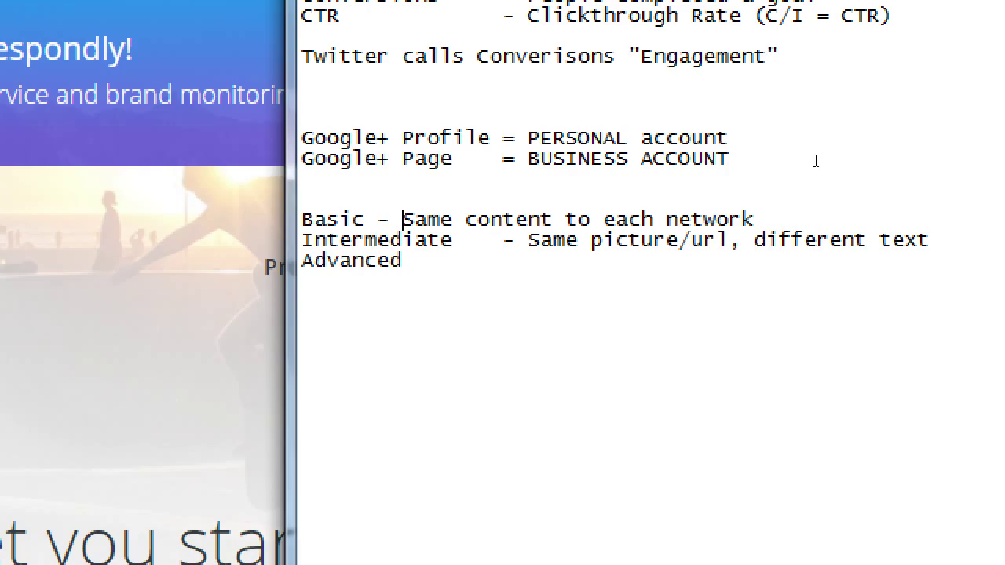
pyautogui.press('Tab')
pyautogui.press('Tab')
pyautogui.press('Tab')
pyautogui.press('BackSpace')
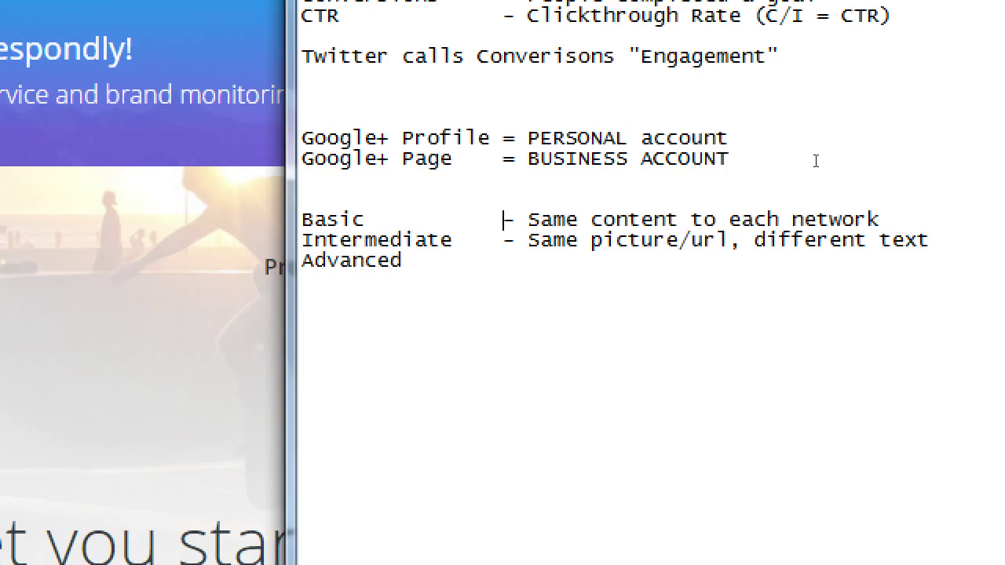
pyautogui.press('Down')
pyautogui.write('- Different pict')
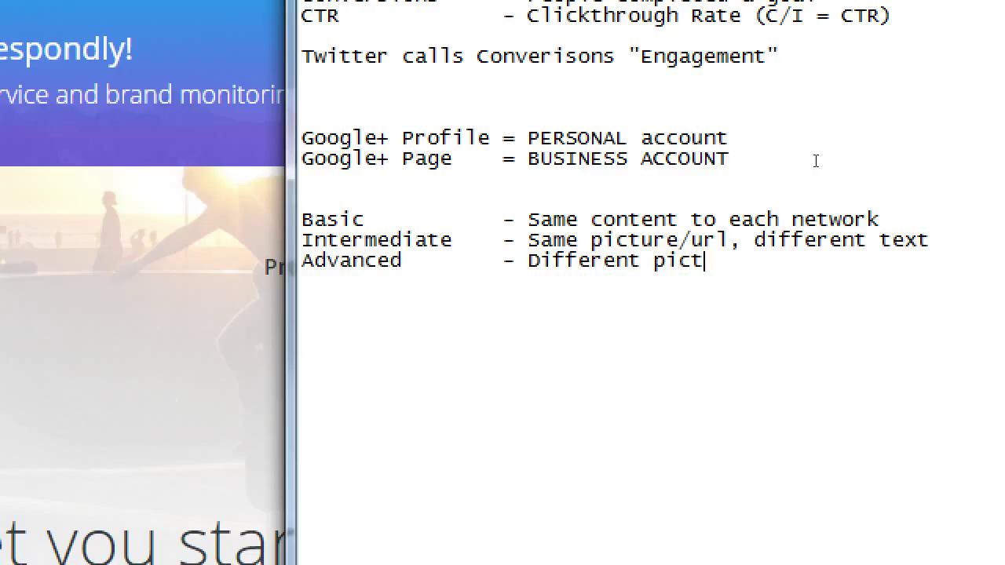
pyautogui.write('ure/url/')
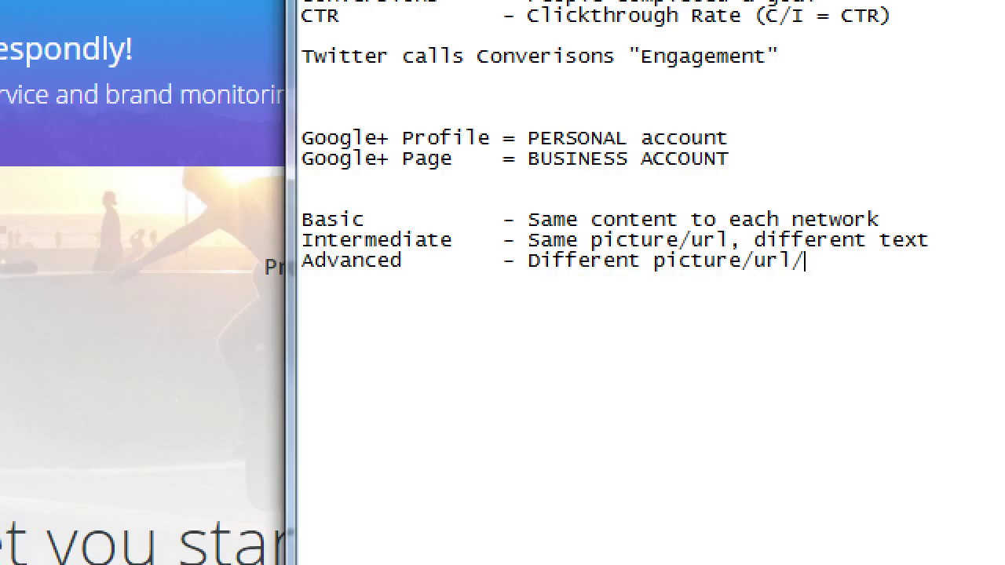
pyautogui.press('BackSpace')
pyautogui.write(', different tet')
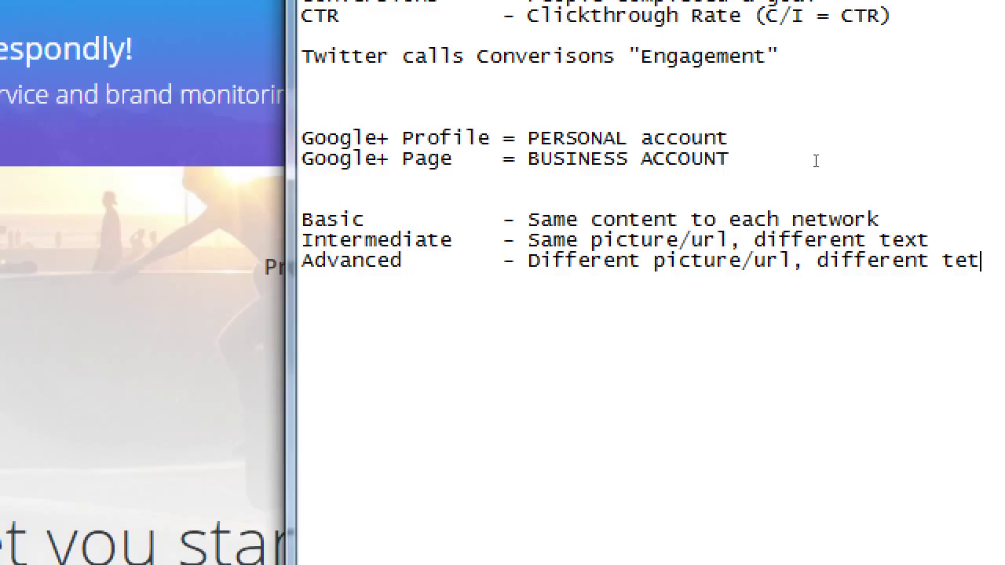
pyautogui.press('BackSpace')
pyautogui.write('xt')
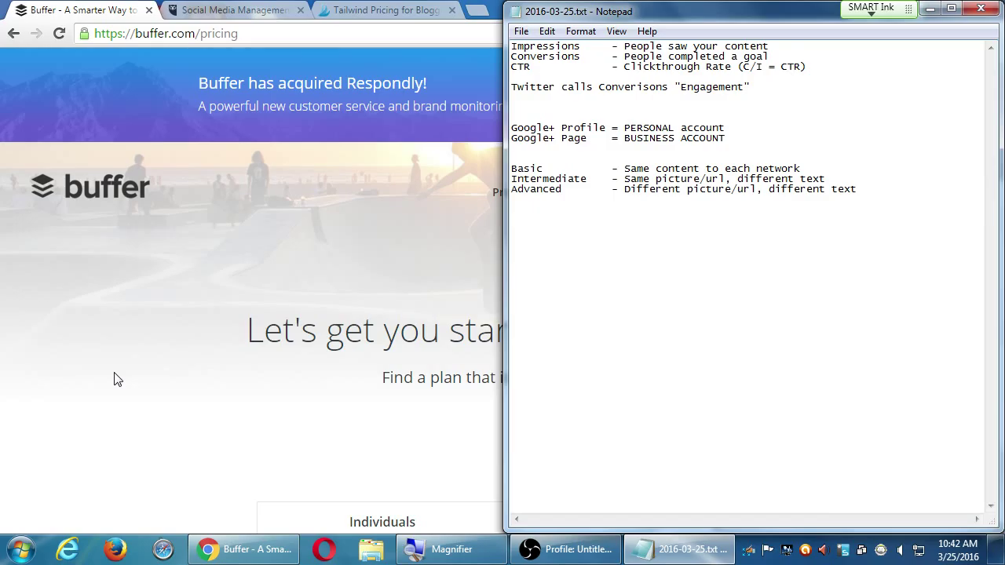
# - Return to the browser and scroll down Buffer's pricing table
pyautogui.click(110, 418)
pyautogui.scroll(-4, 255, 345)
pyautogui.scroll(-1, 235, 342)
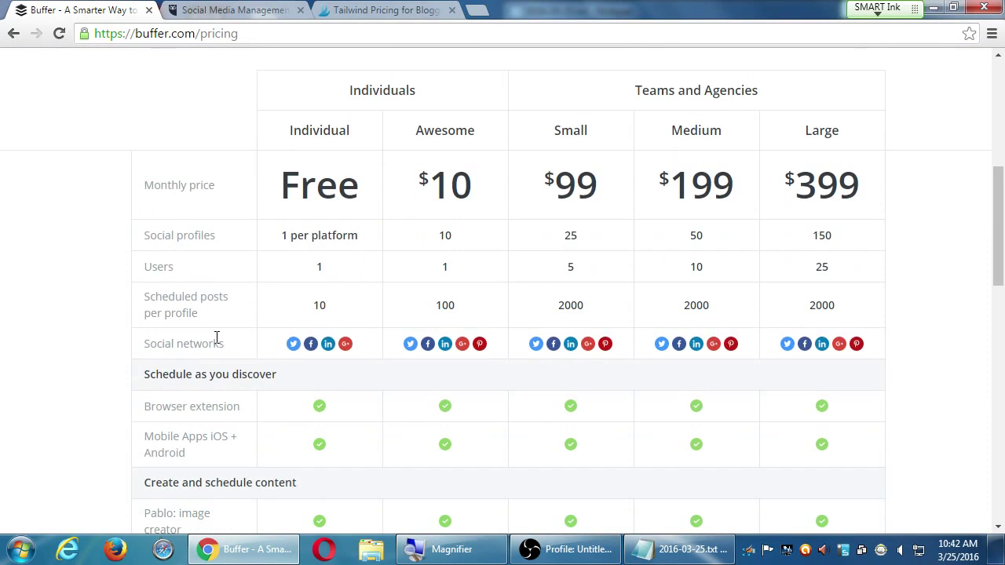
# - Reload to the buffer.com homepage and scroll down to the Pablo image-creation section
pyautogui.press('F5')
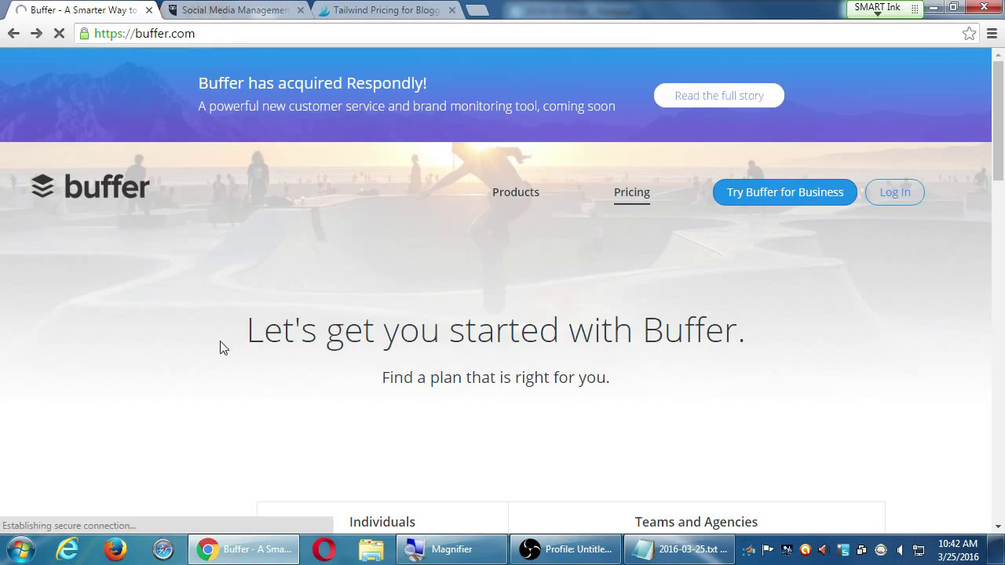
pyautogui.scroll(-7, 179, 314)
pyautogui.scroll(-15, 126, 314)
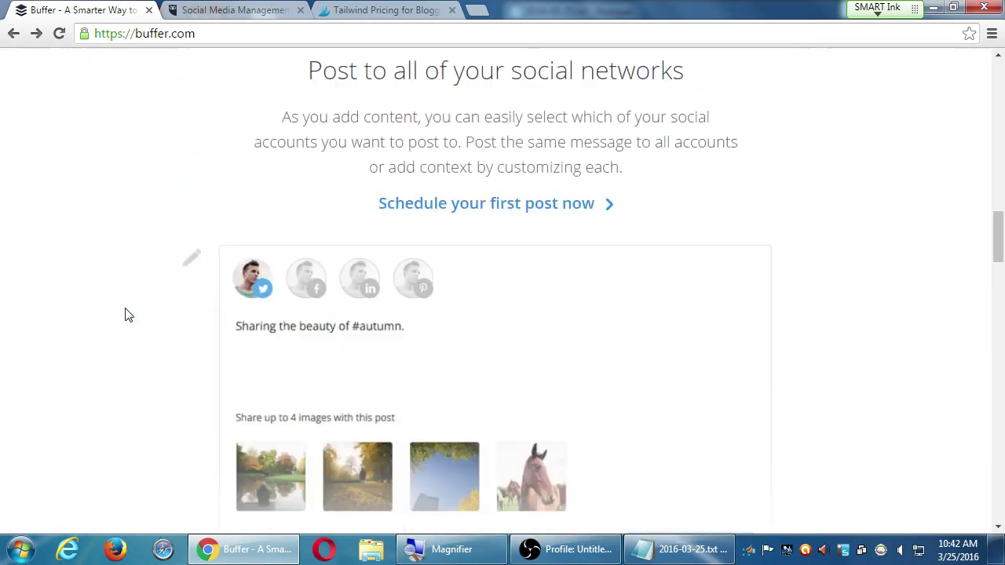
pyautogui.scroll(7, 126, 314)
pyautogui.scroll(6, 131, 313)
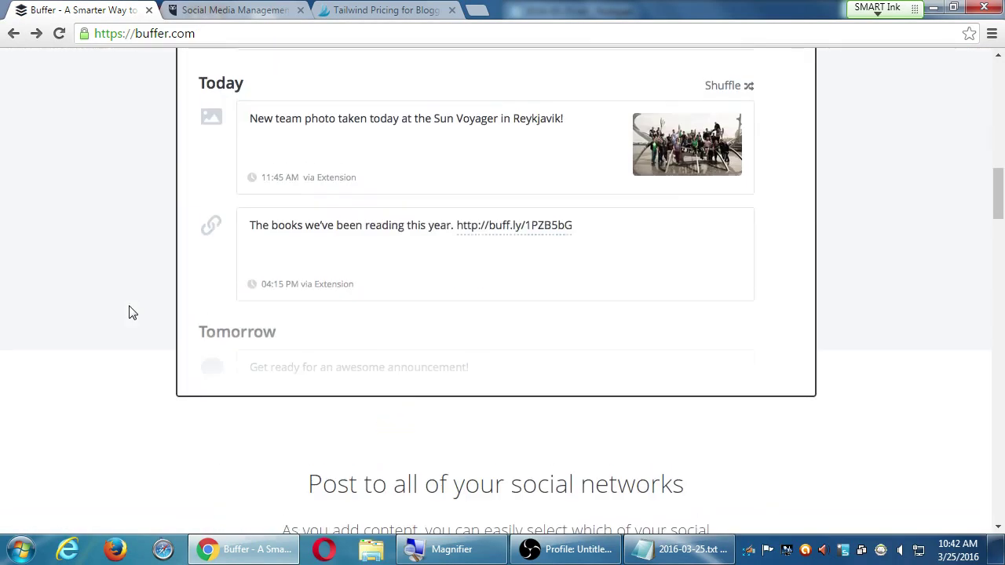
pyautogui.scroll(-12, 131, 310)
pyautogui.scroll(-9, 131, 308)
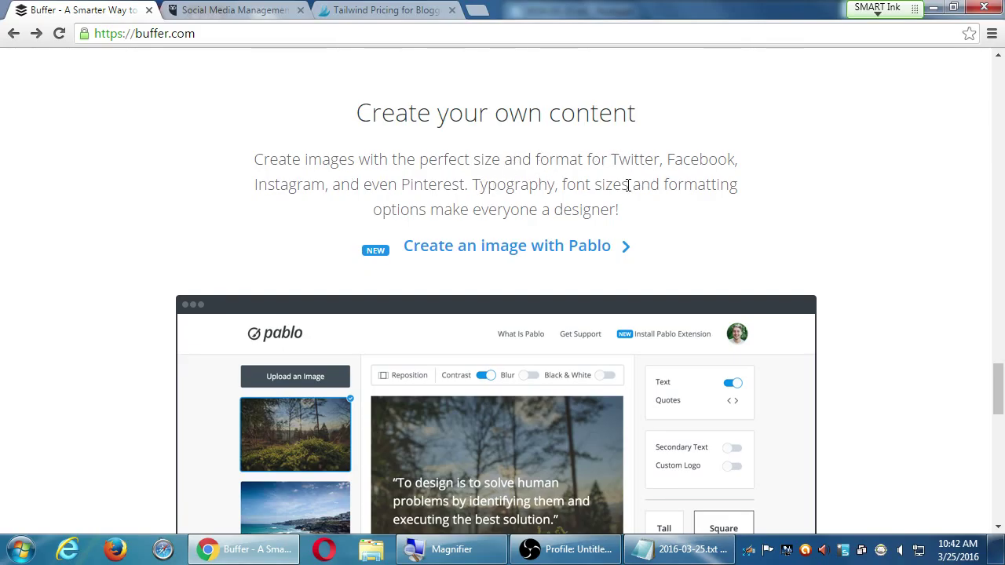
pyautogui.scroll(-1, 133, 198)
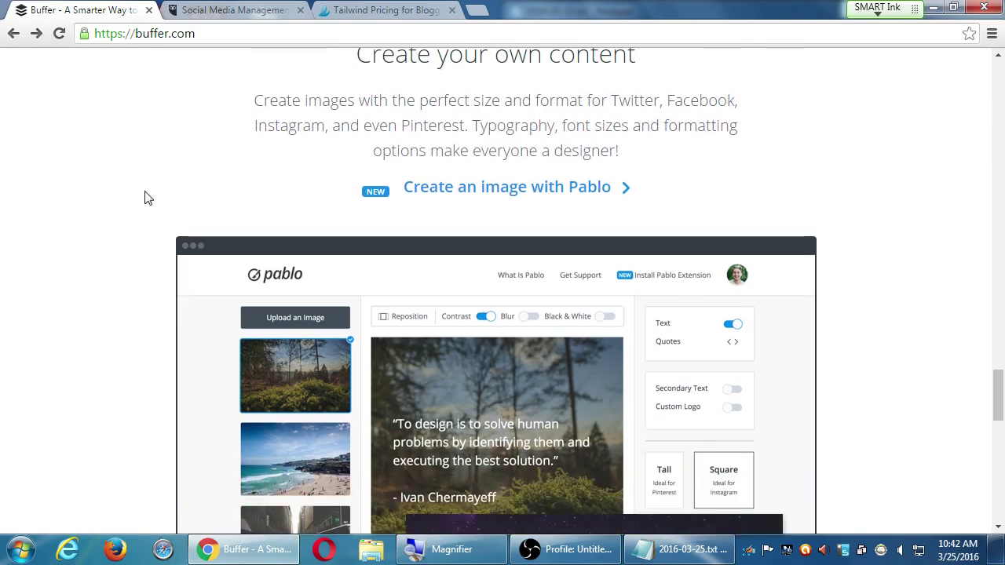
pyautogui.scroll(-1, 182, 230)
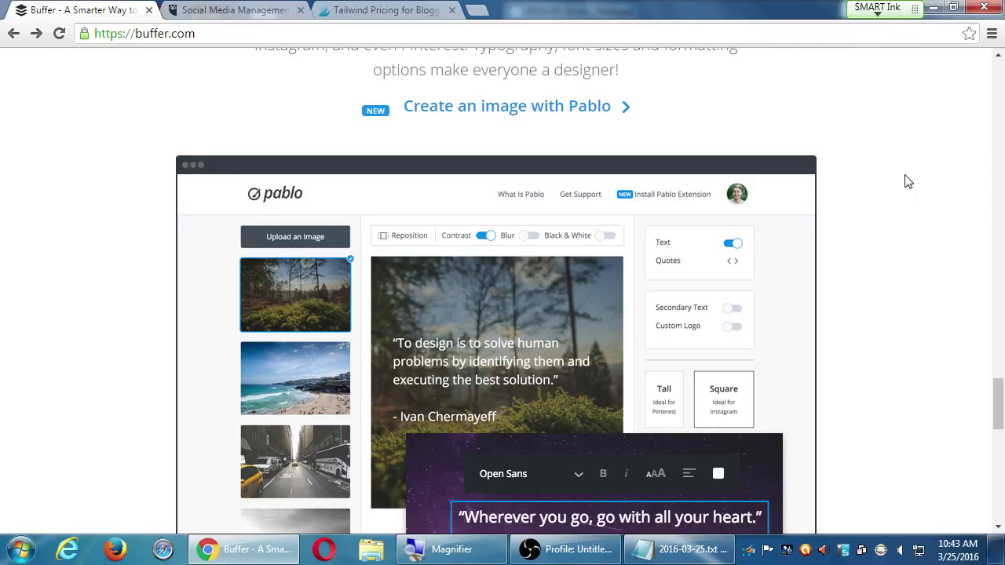
pyautogui.click(617, 551)
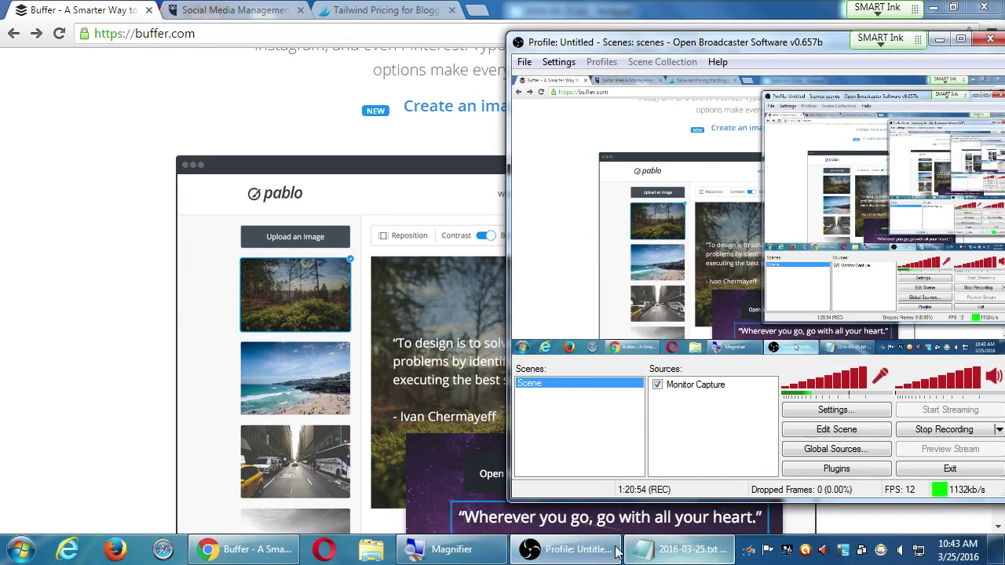